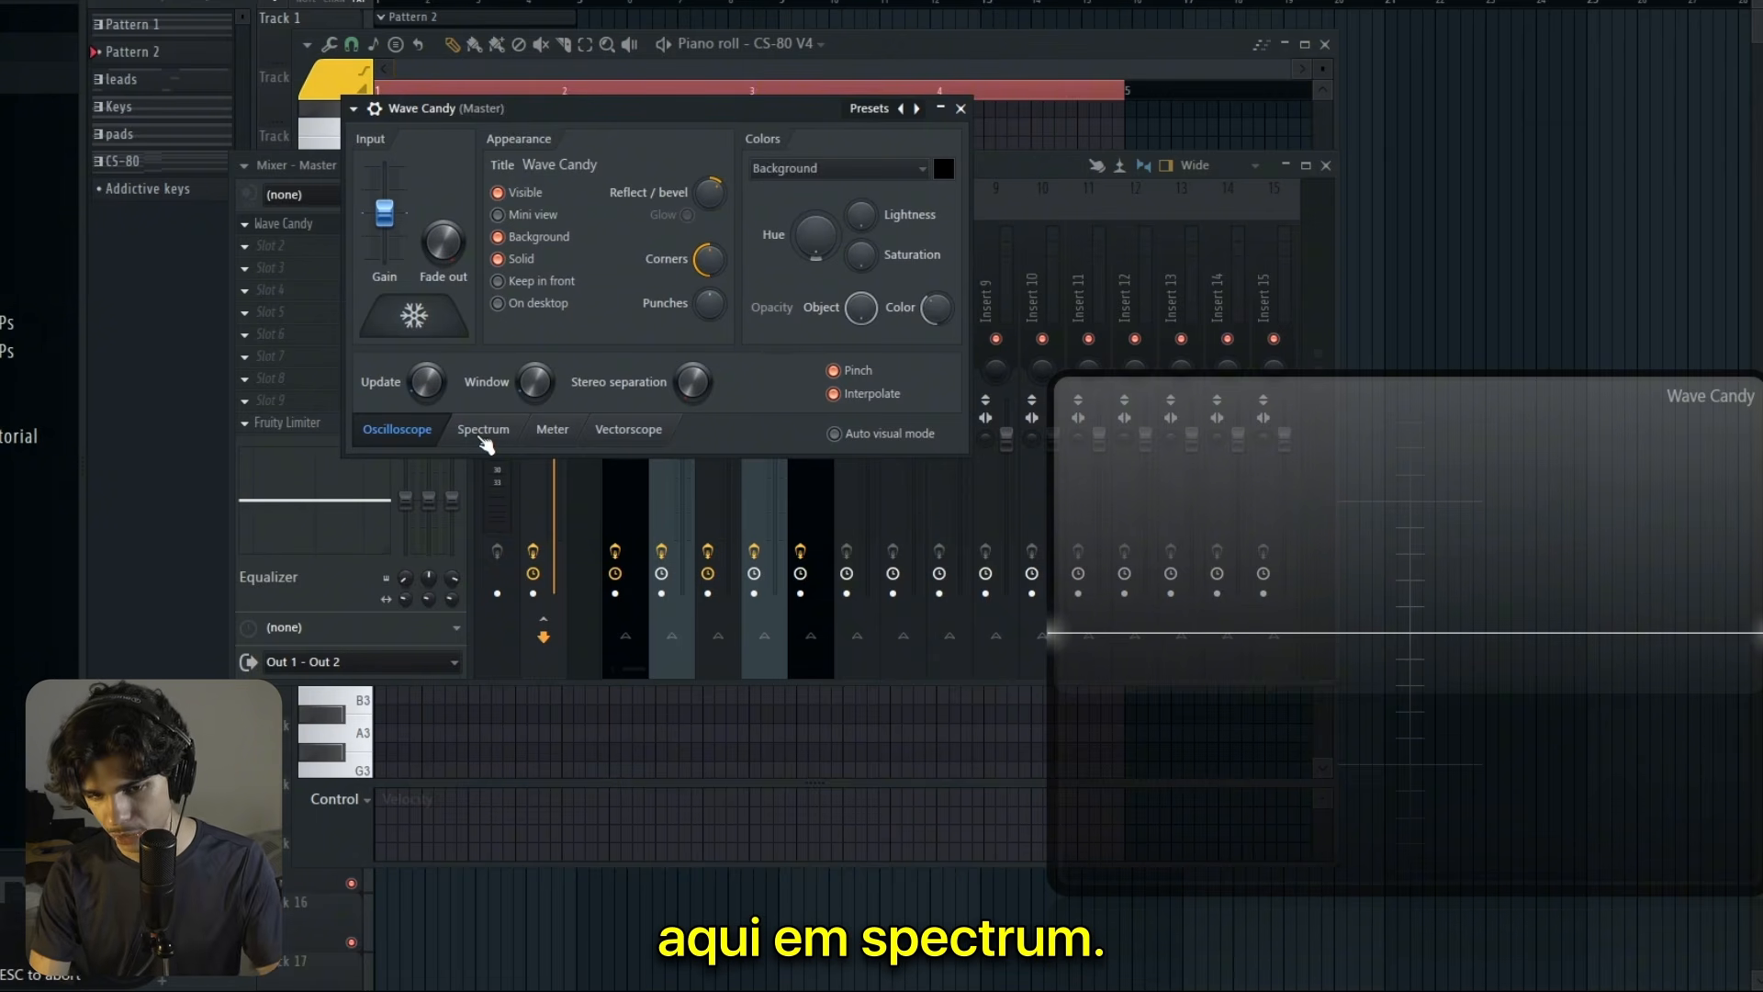
# Step: Switch Wave Candy to its Spectrum display and place a C5 note at the start of the CS-80 V4 piano roll
pyautogui.click(484, 440)
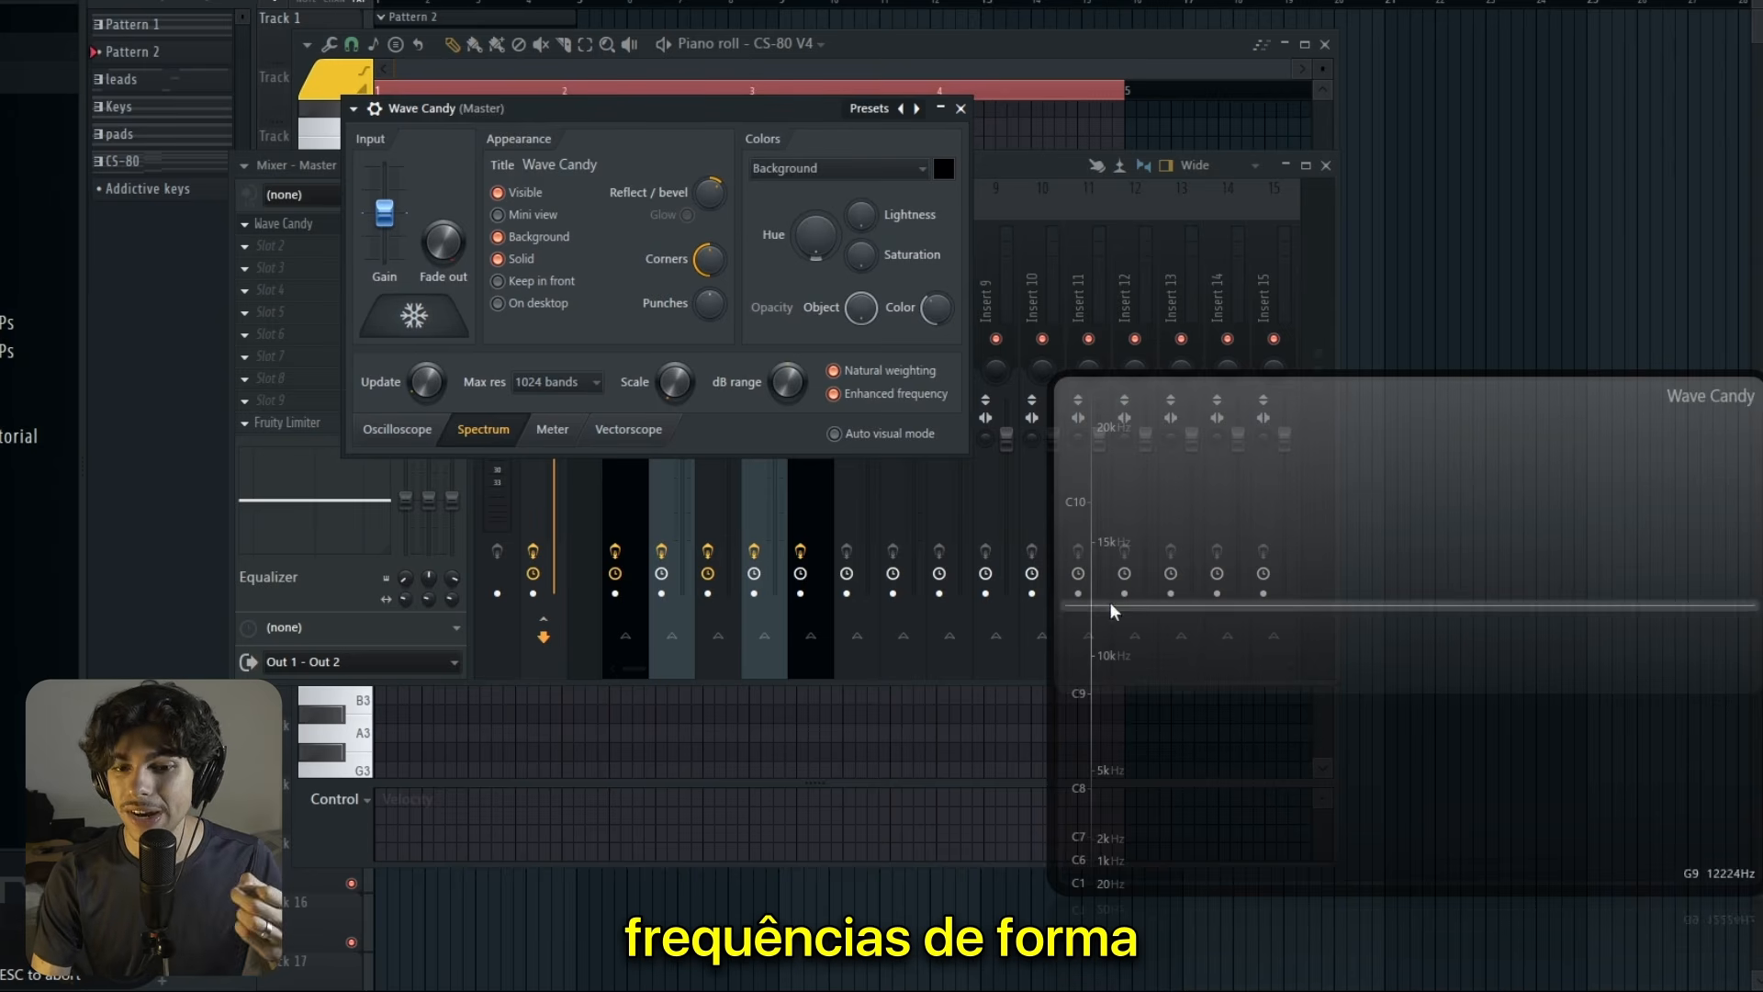
pyautogui.click(1008, 147)
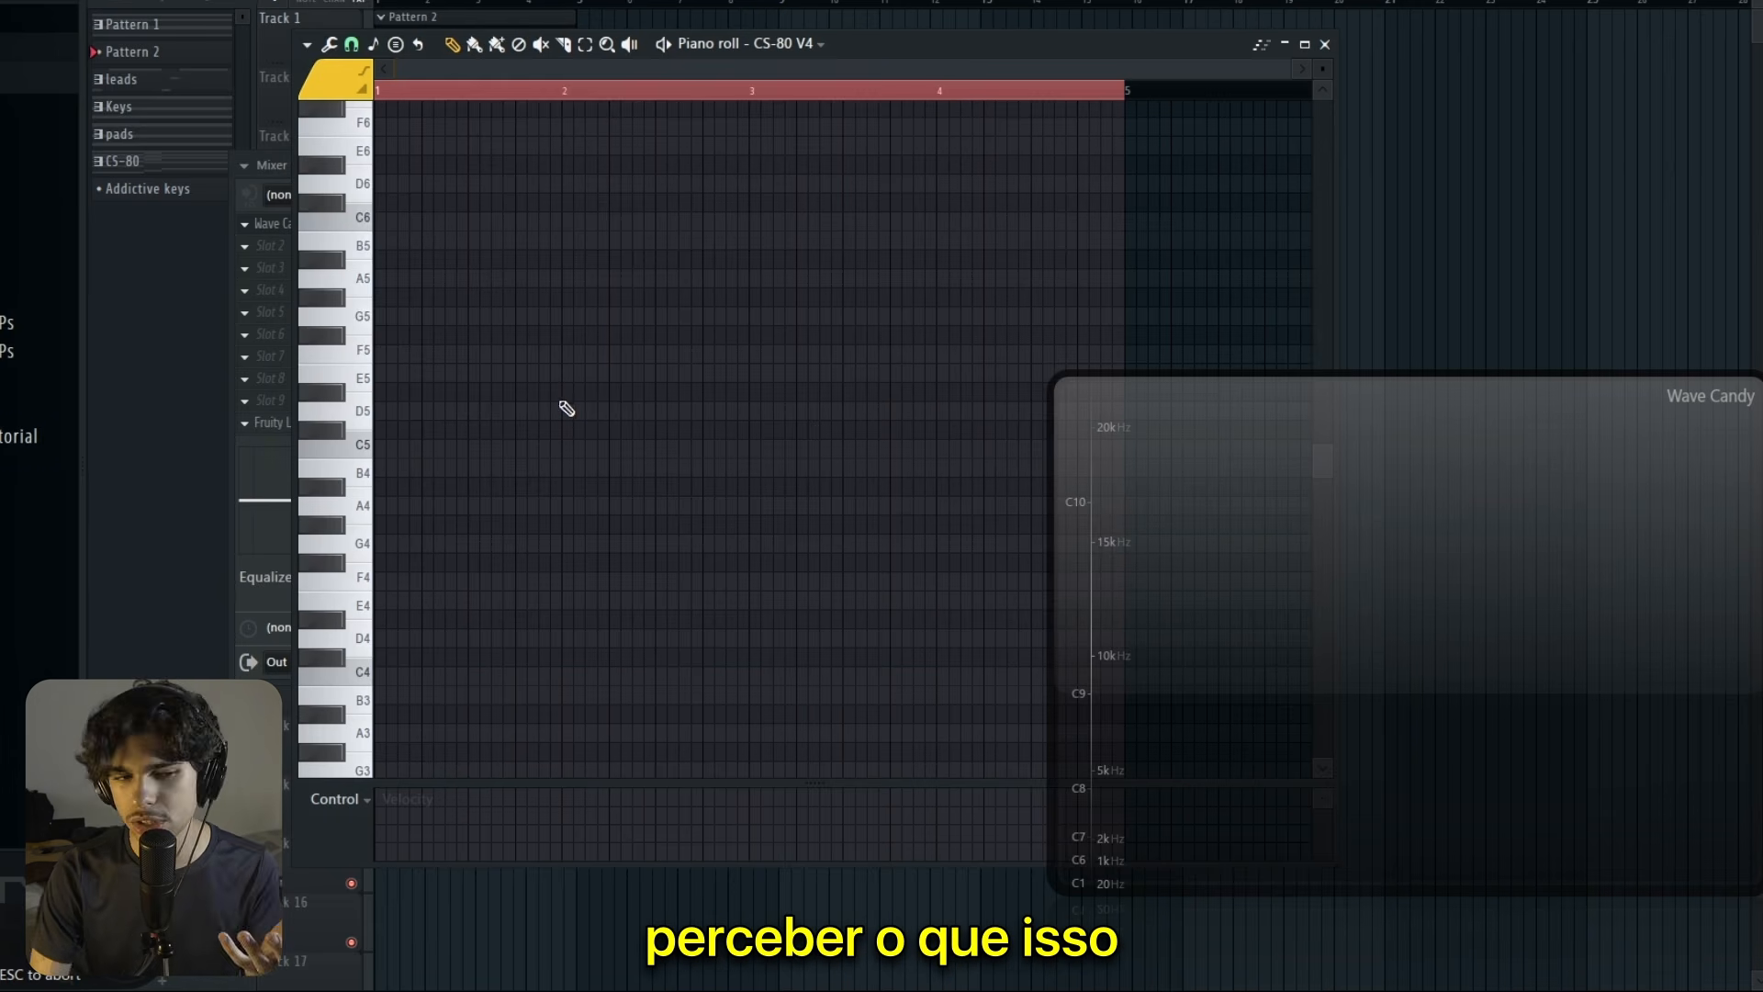
pyautogui.moveTo(420, 447); pyautogui.dragTo(321, 445)
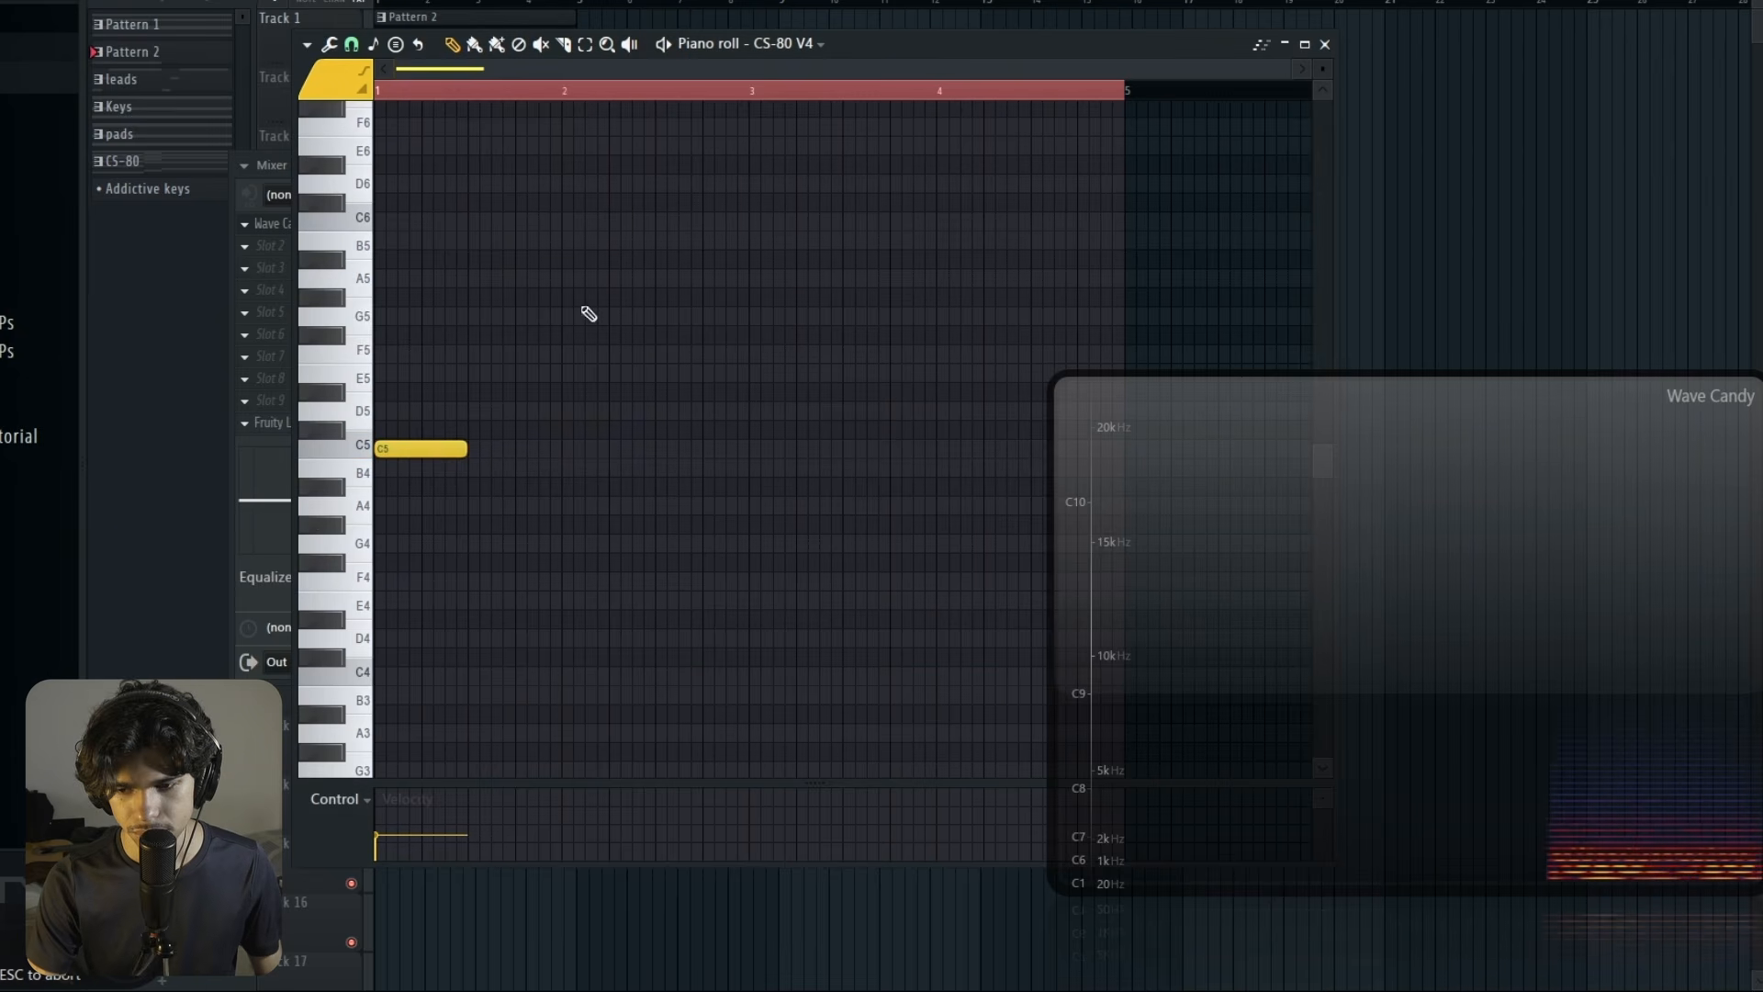
# Step: Freeze the Wave Candy spectrum on the Master track and reposition its floating display
pyautogui.press('F9')
pyautogui.click(355, 227)
pyautogui.click(414, 315)
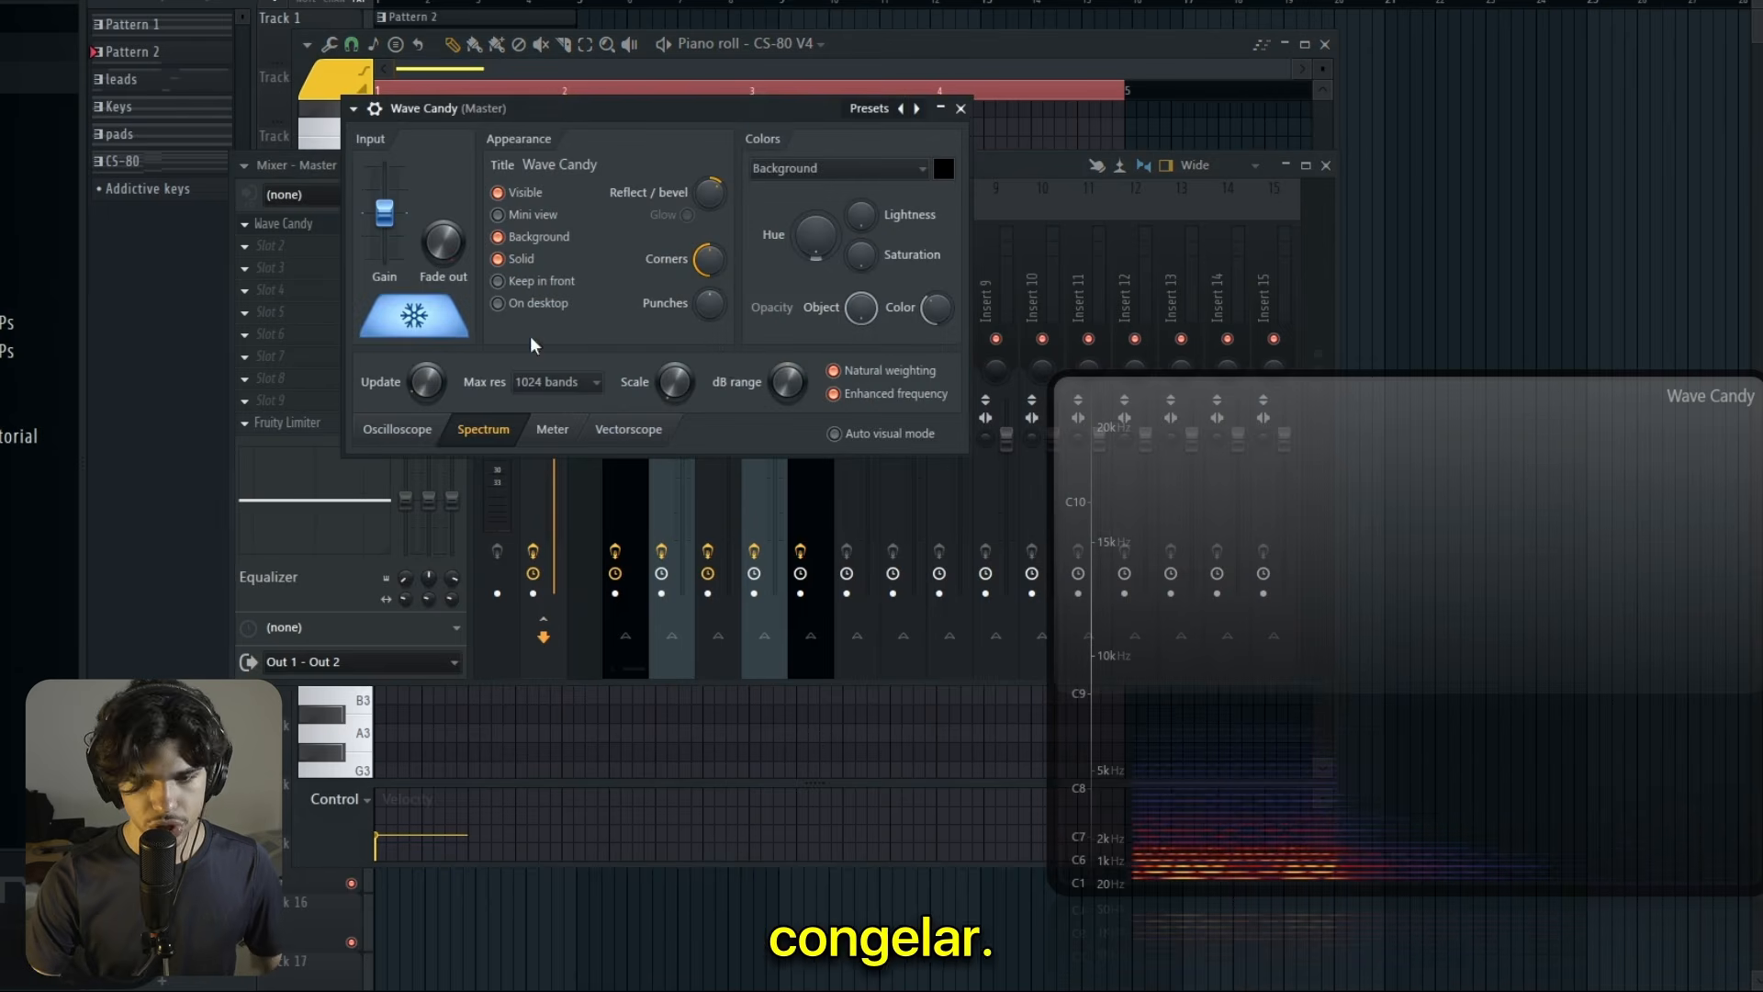
pyautogui.click(1130, 814)
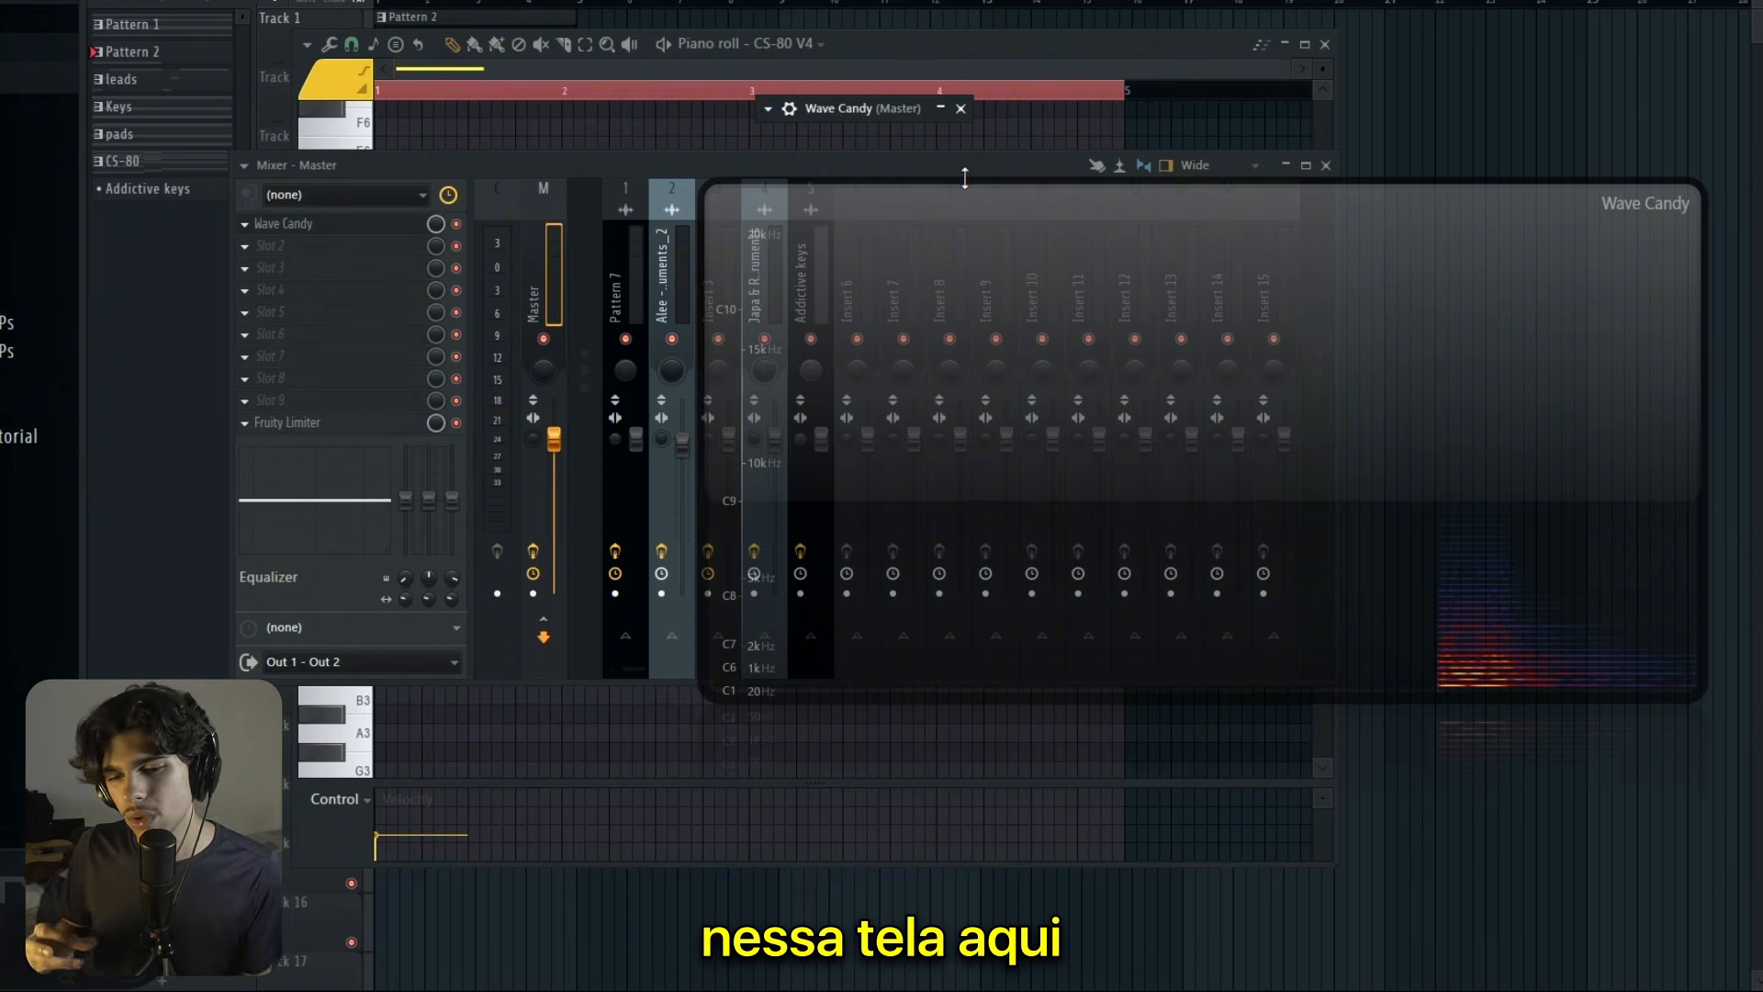
pyautogui.moveTo(1106, 331); pyautogui.dragTo(1159, 470)
pyautogui.click(1325, 166)
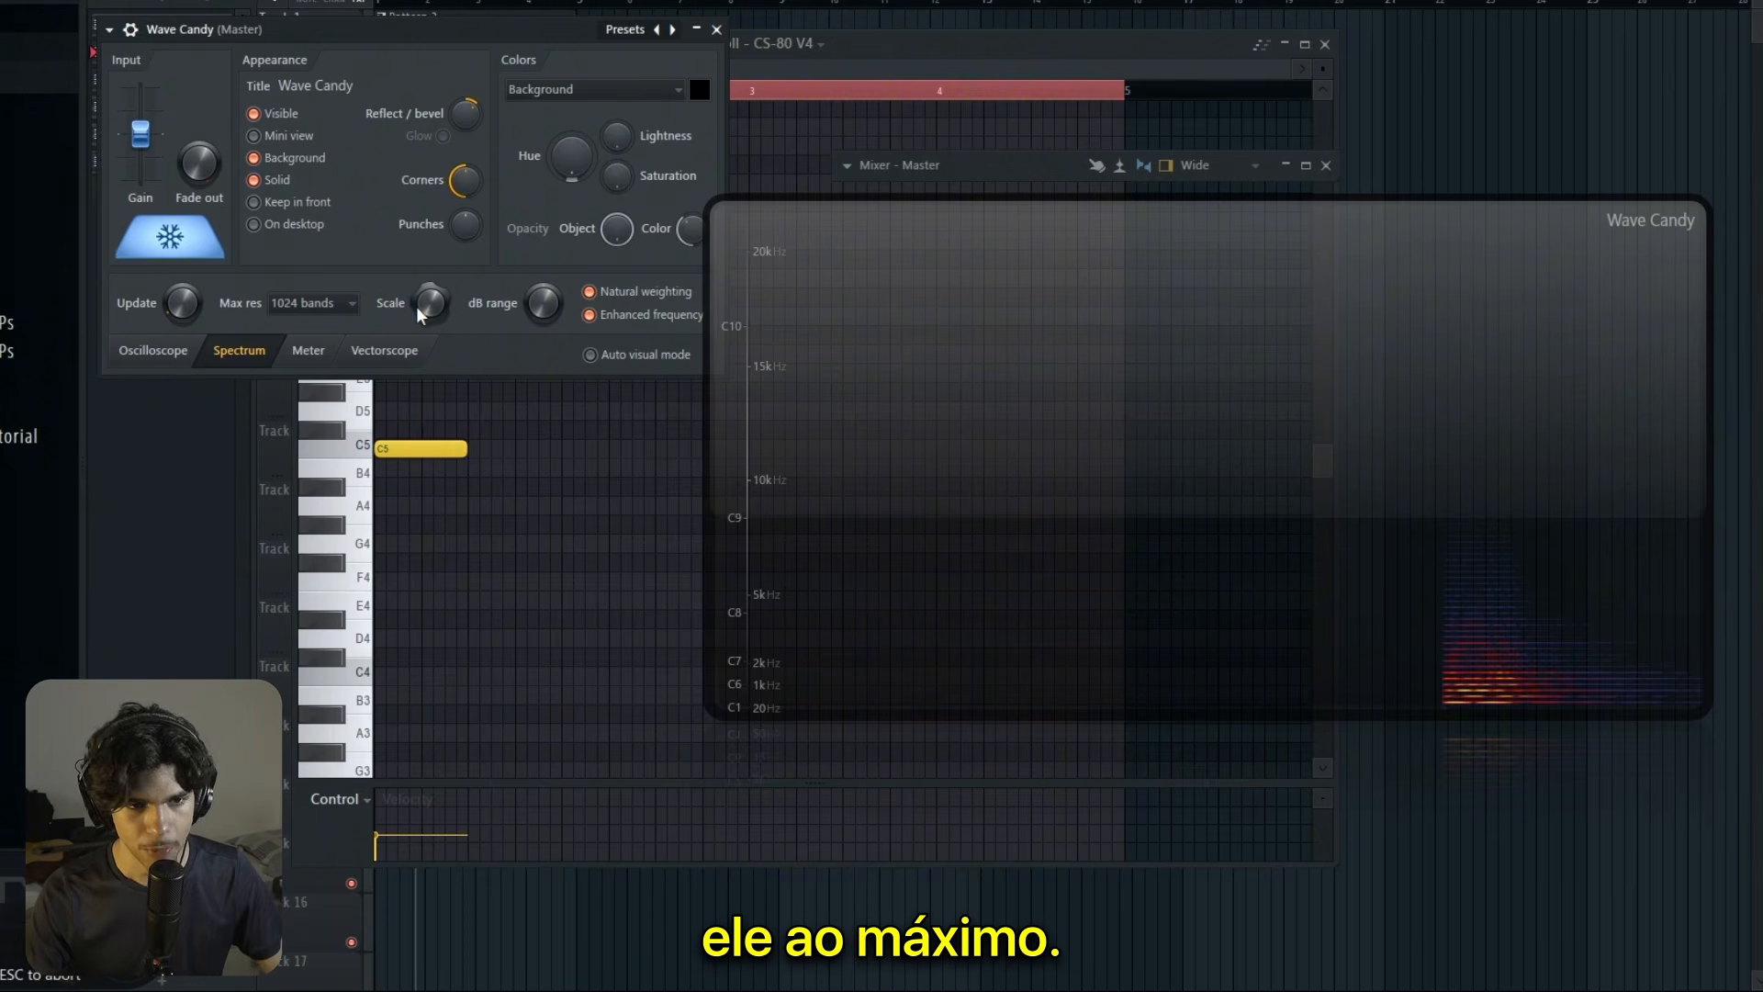
# Step: Set the spectrum's Scale to maximum and capture the played C5 note in a frozen display
pyautogui.moveTo(416, 306); pyautogui.dragTo(416, 220)
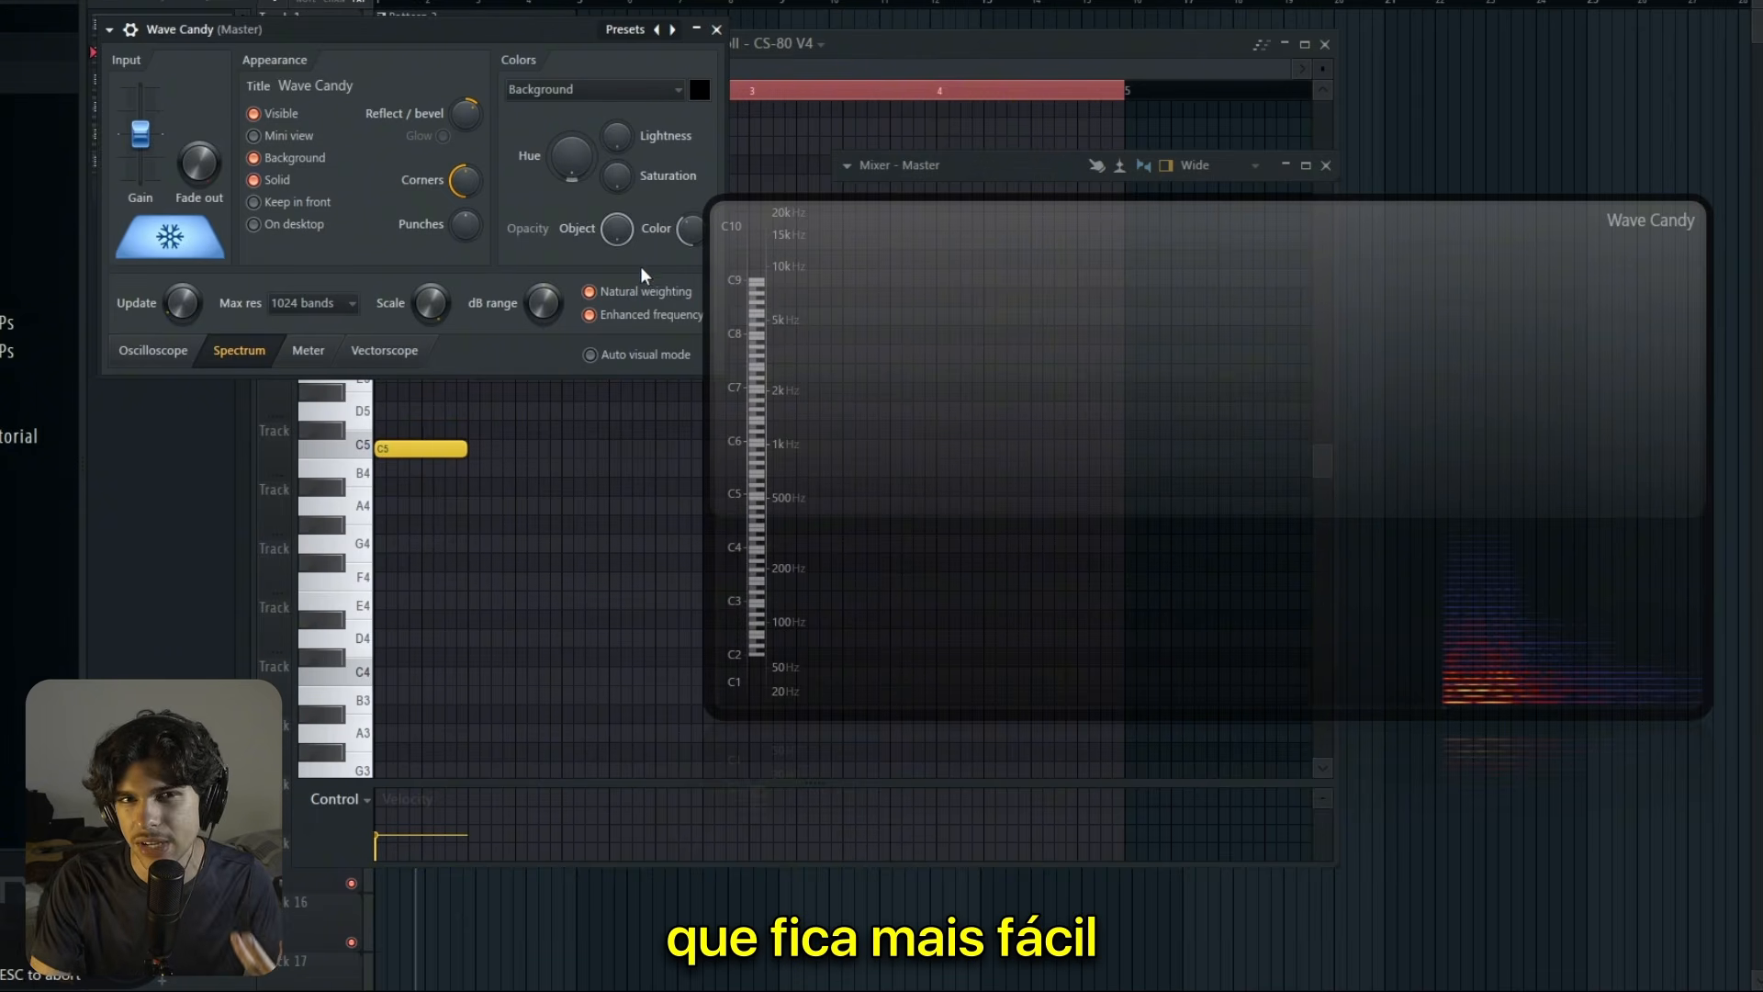
pyautogui.moveTo(511, 28)
pyautogui.mouseDown()
pyautogui.moveTo(501, 45)
pyautogui.moveTo(509, 23)
pyautogui.mouseUp()
pyautogui.press('space')
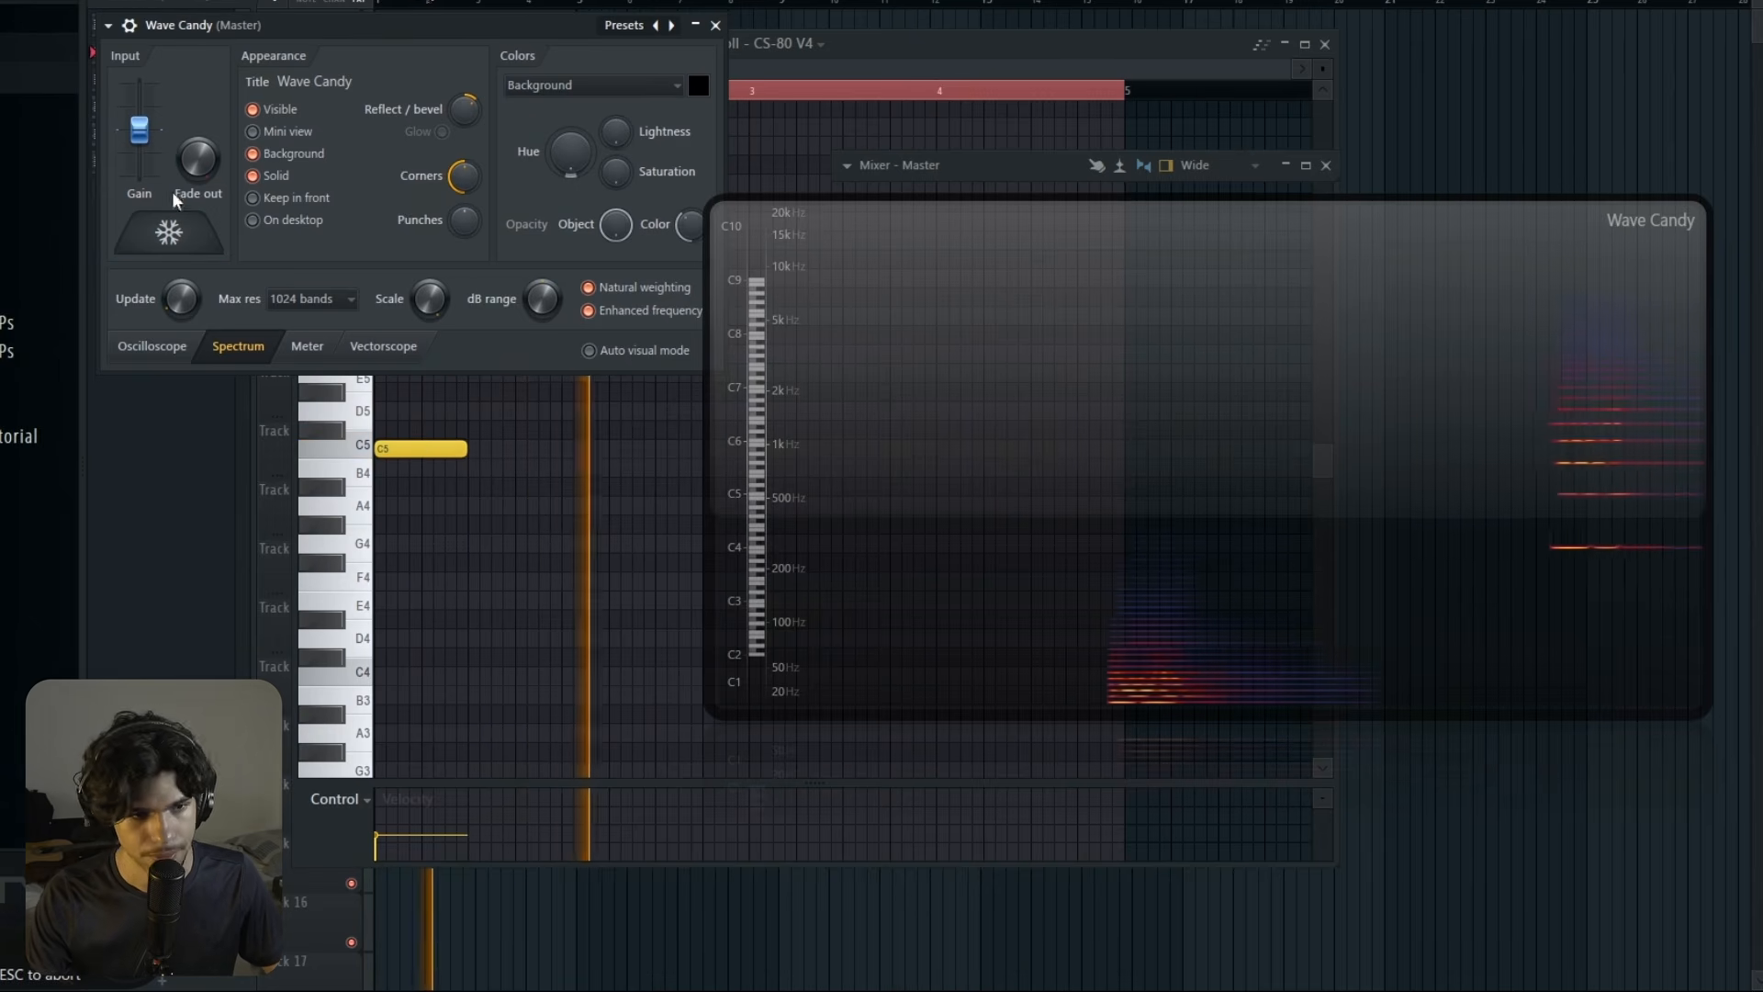
pyautogui.click(169, 229)
pyautogui.press('space')
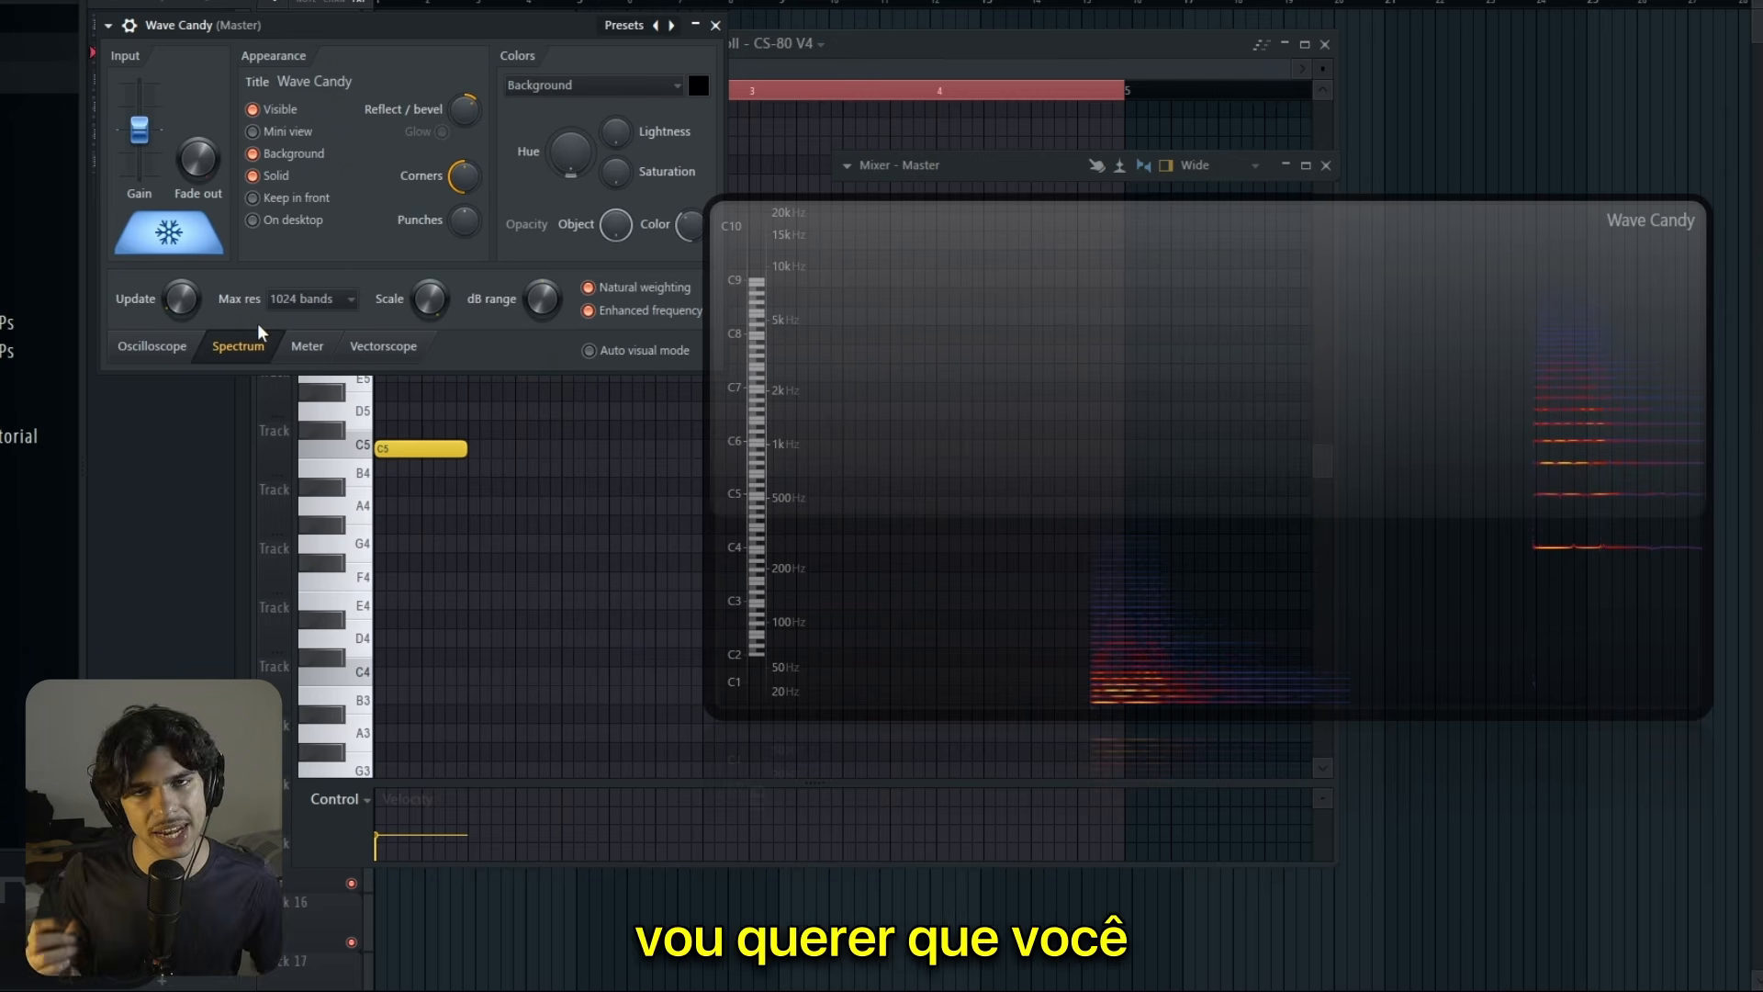
# Step: Unfreeze the spectrum, play the C5 note and adjust Wave Candy's Update rate
pyautogui.click(183, 300)
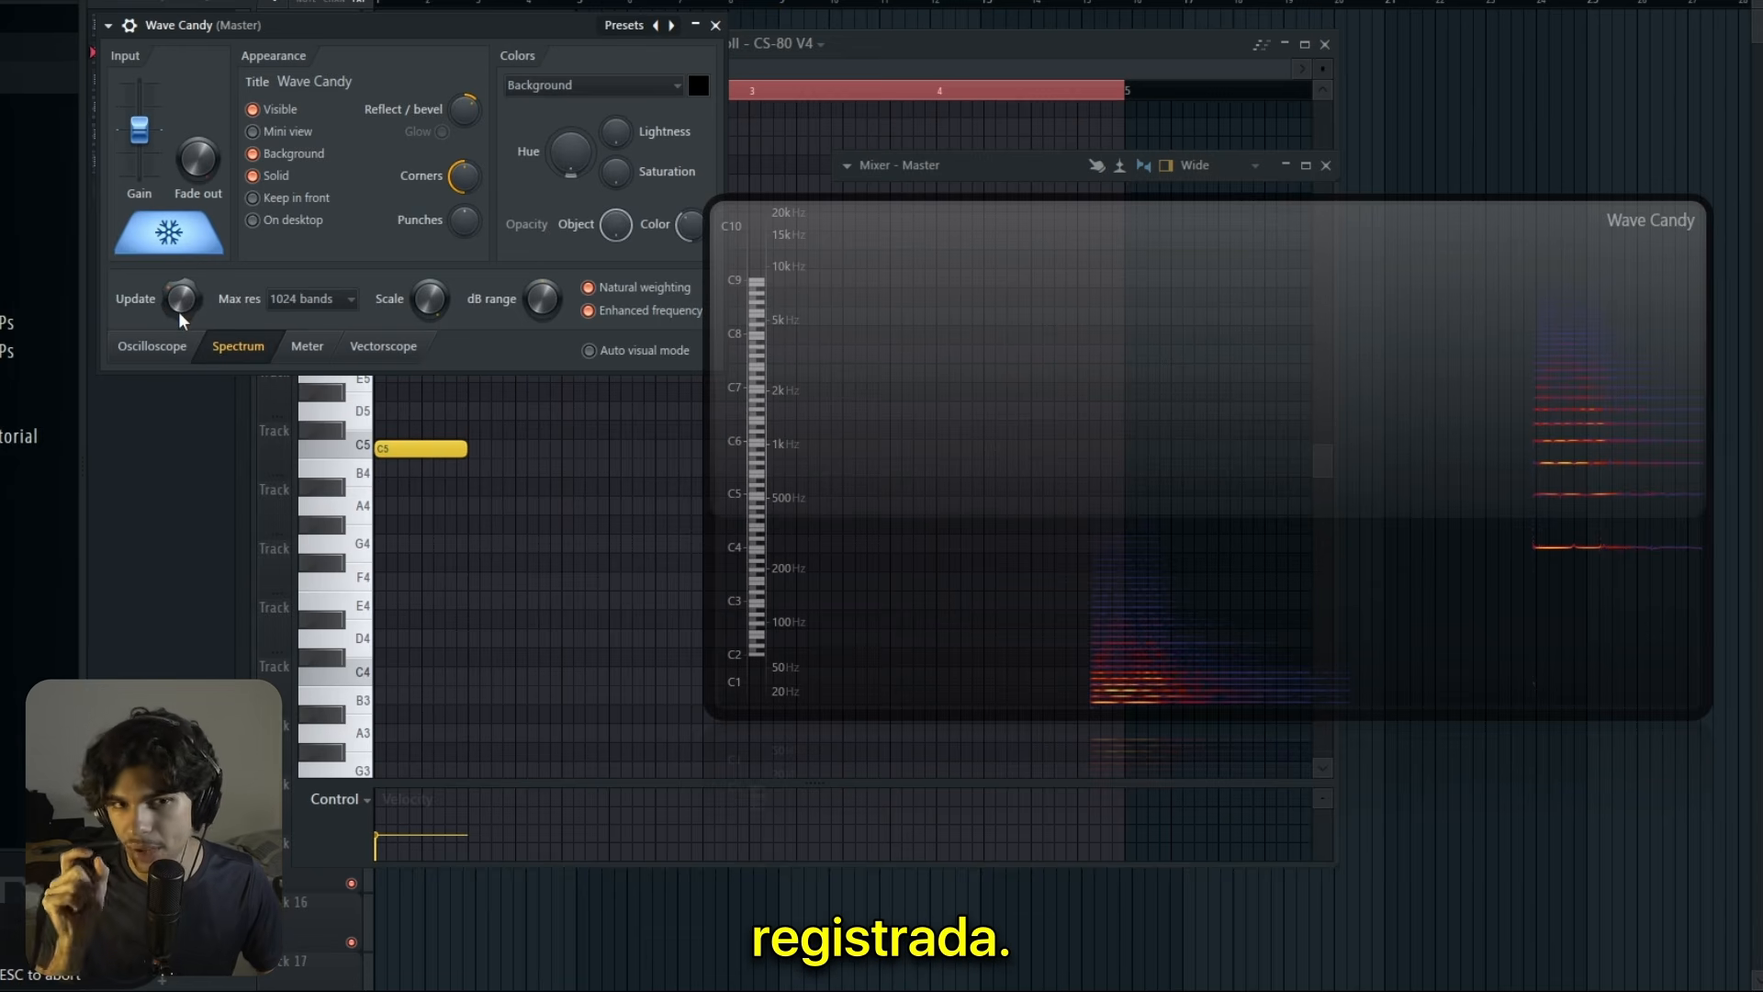
pyautogui.click(189, 237)
pyautogui.press('space')
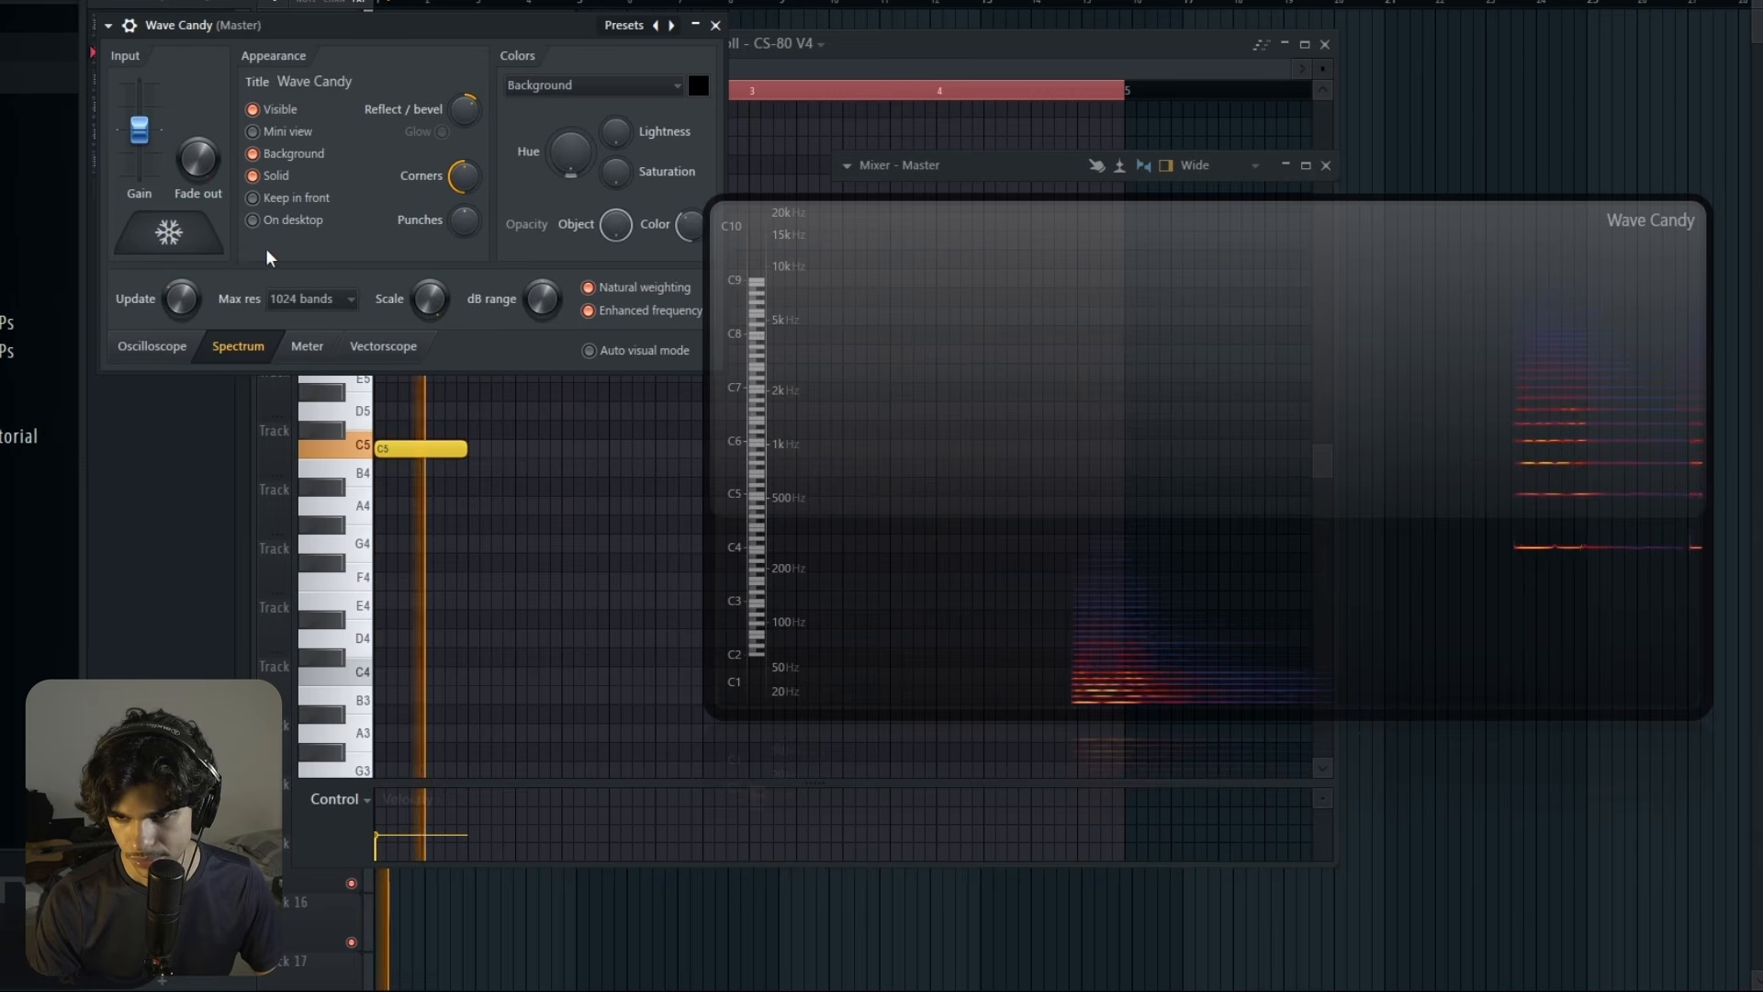
pyautogui.press('space')
pyautogui.moveTo(182, 298); pyautogui.dragTo(182, 321)
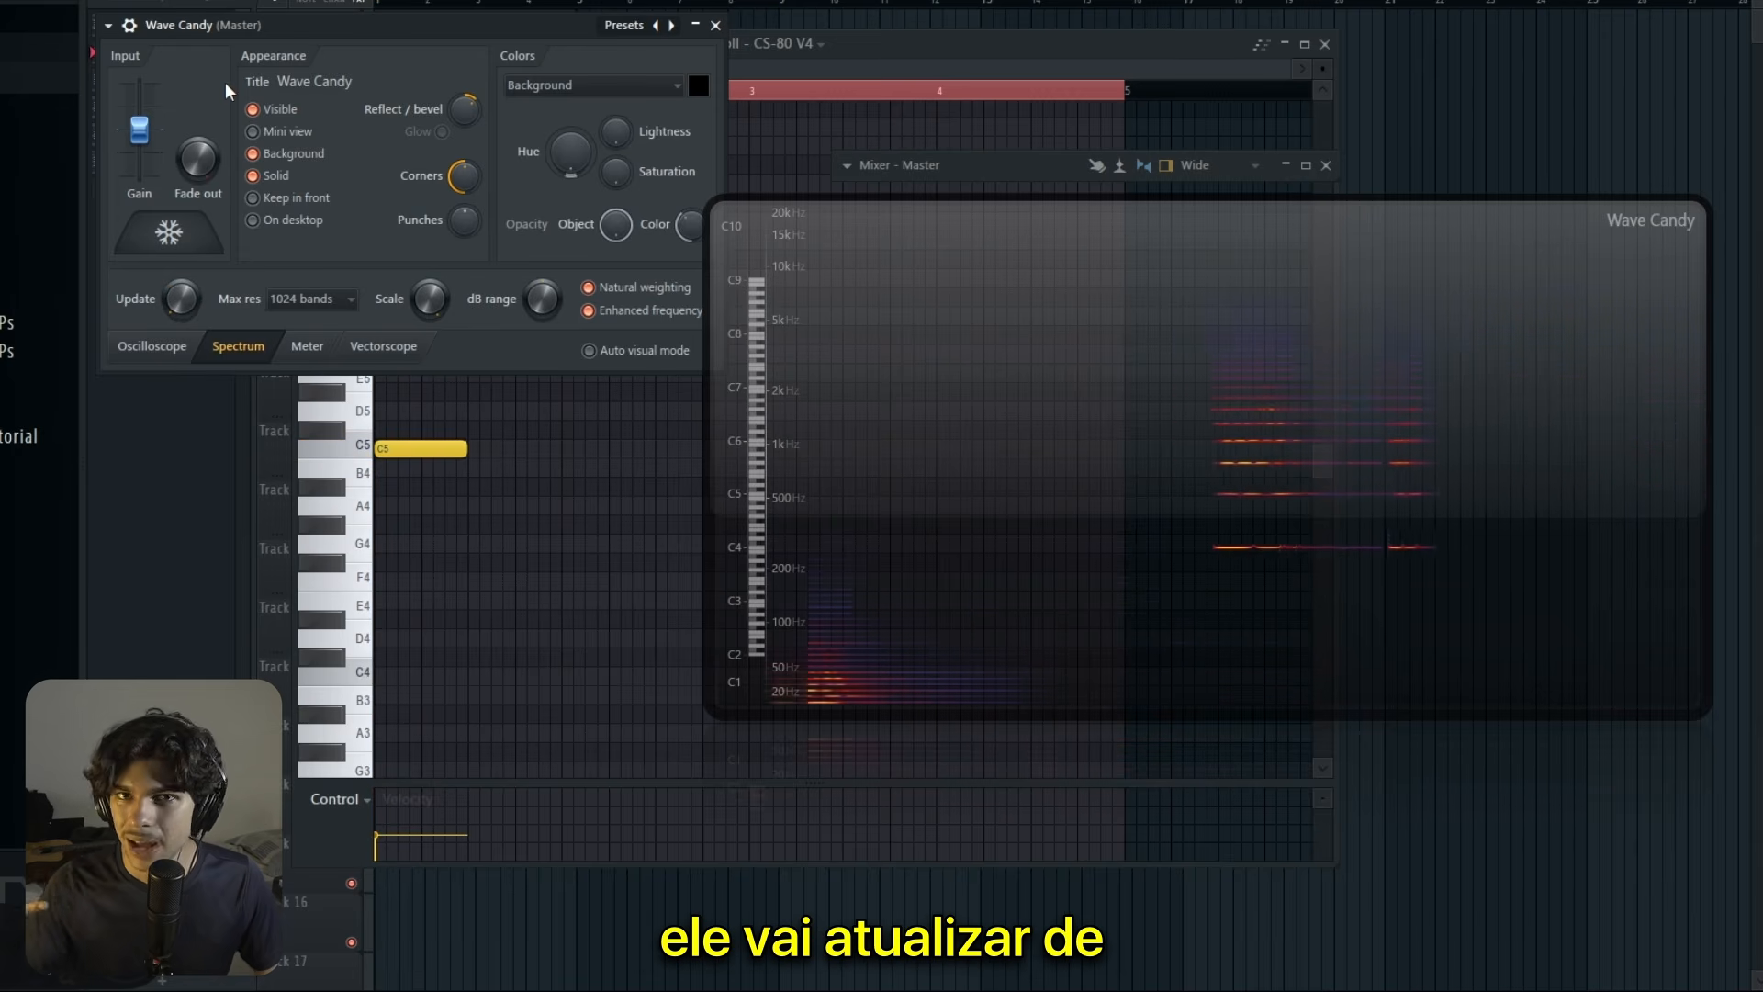
# Step: Replay the C5 note and examine its fundamental and harmonics in the running spectrum
pyautogui.moveTo(278, 28); pyautogui.dragTo(298, 25)
pyautogui.press('space')
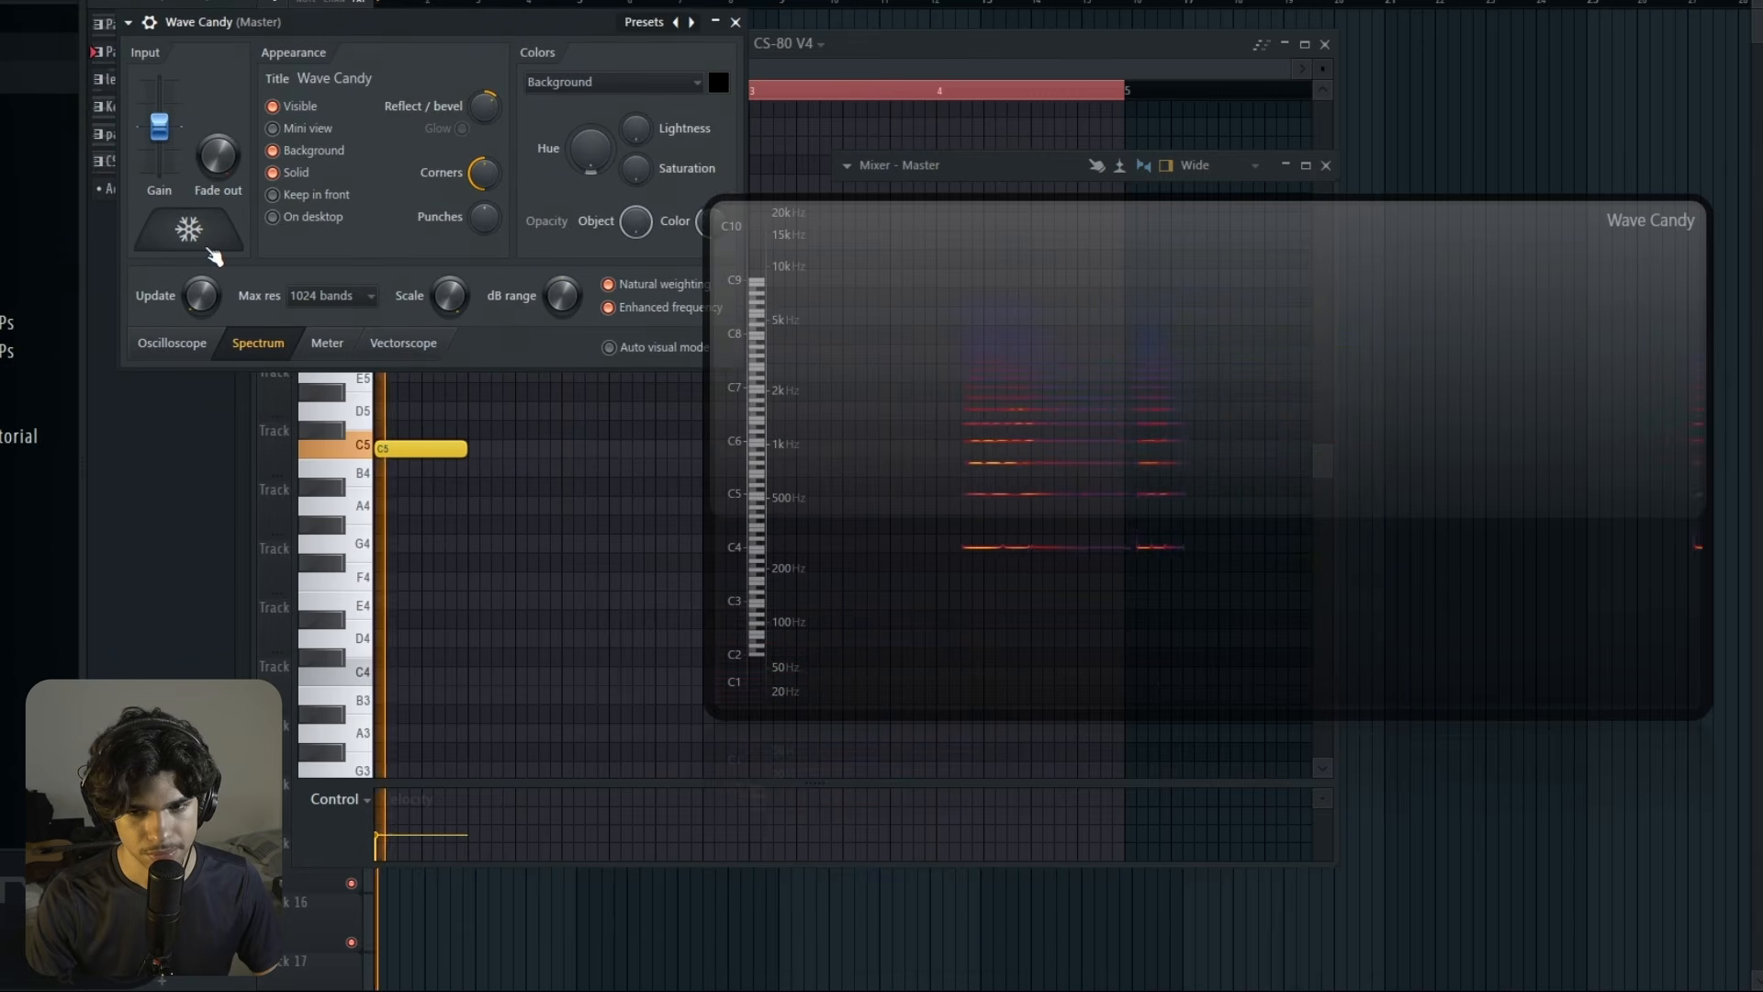
pyautogui.press('space')
pyautogui.moveTo(642, 128); pyautogui.dragTo(645, 129)
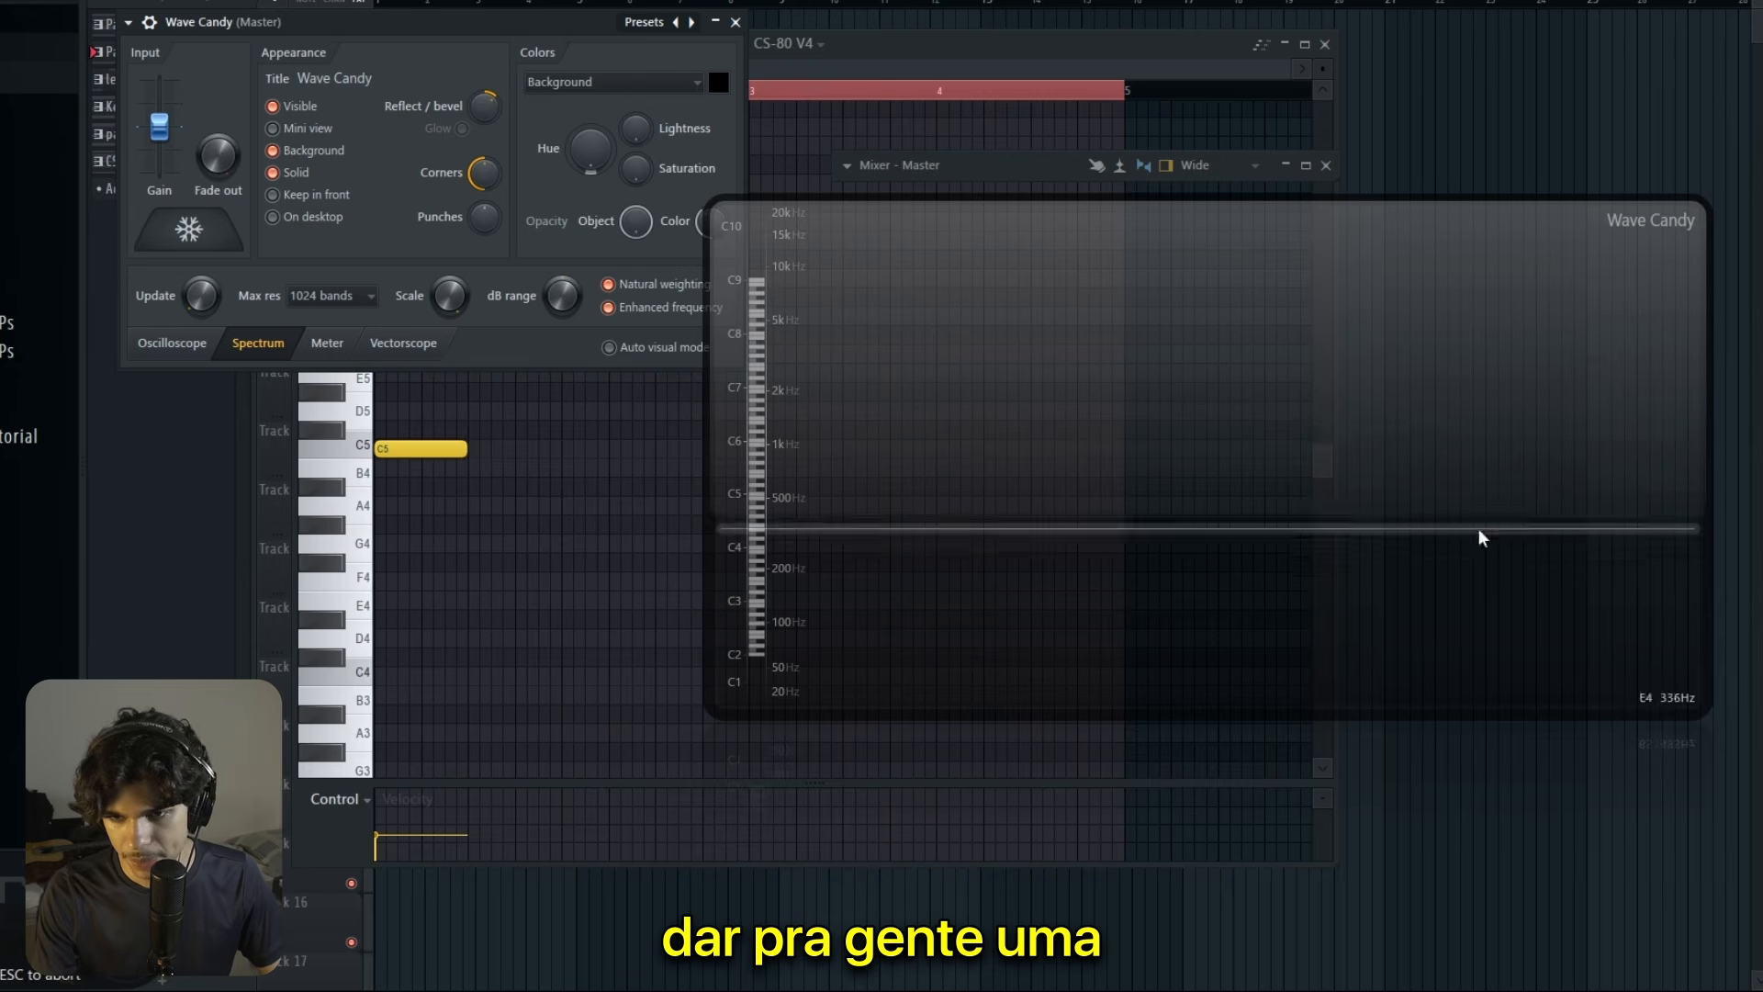
pyautogui.press('space')
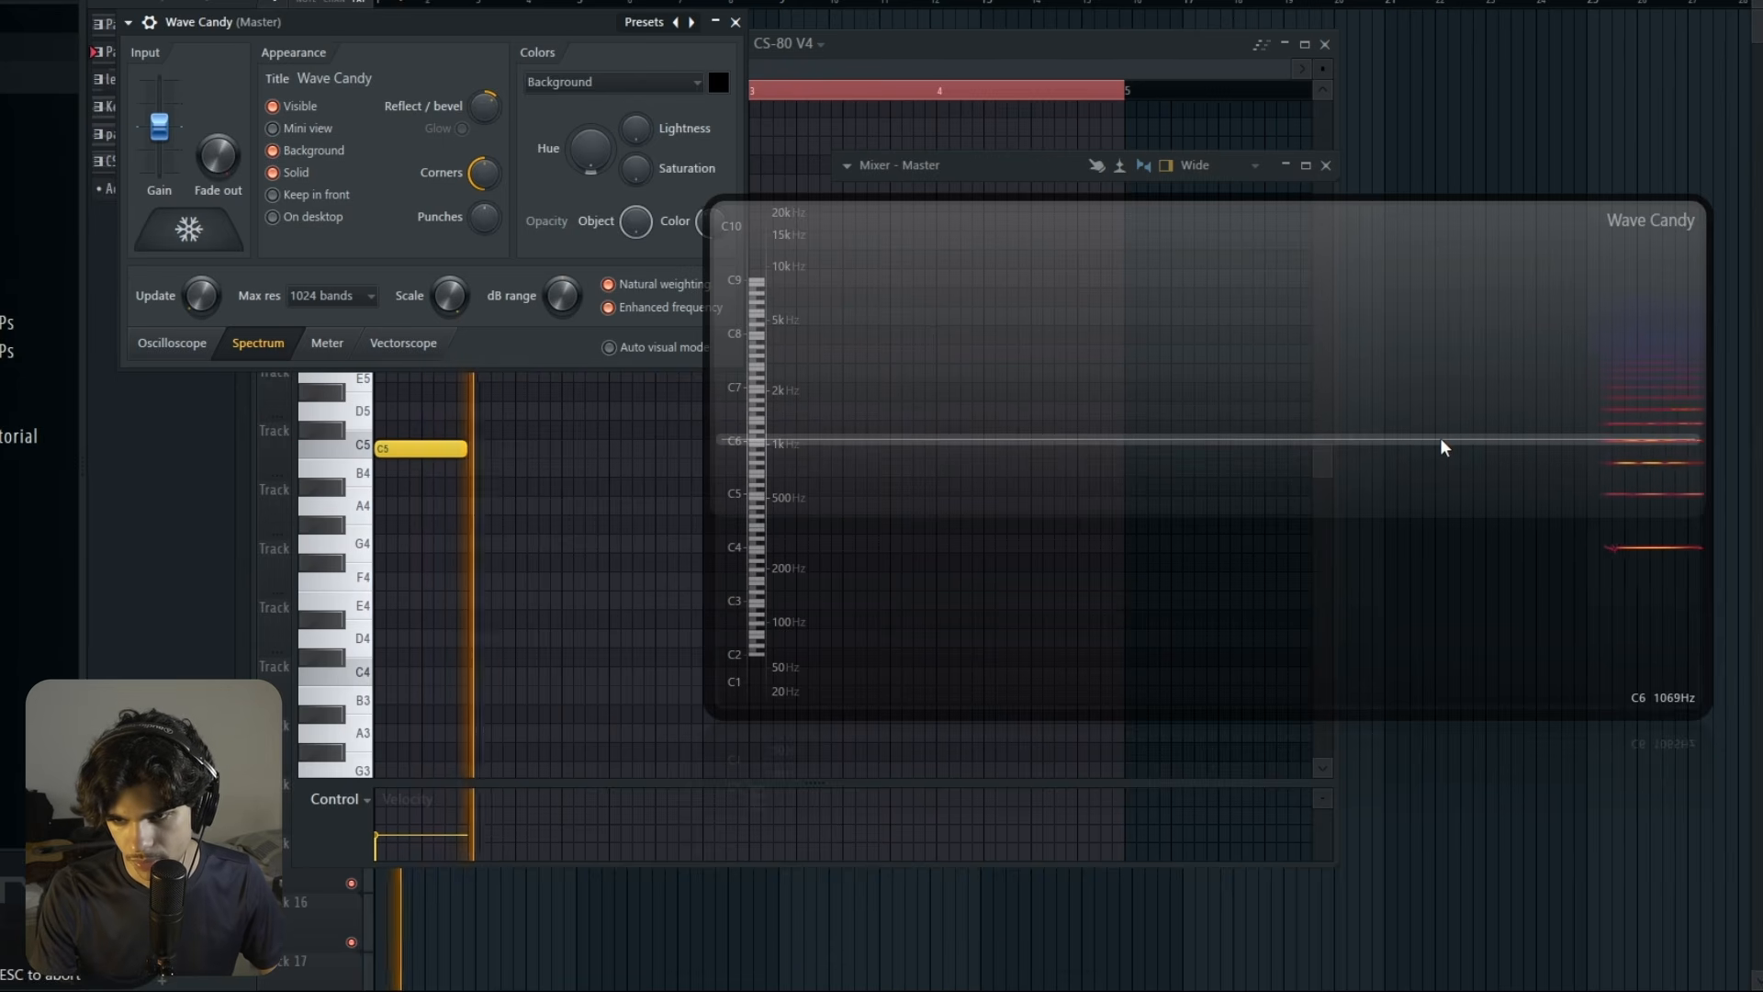
# Step: Set the spectrum's Max res to 8192 bands and freeze the display
pyautogui.click(312, 295)
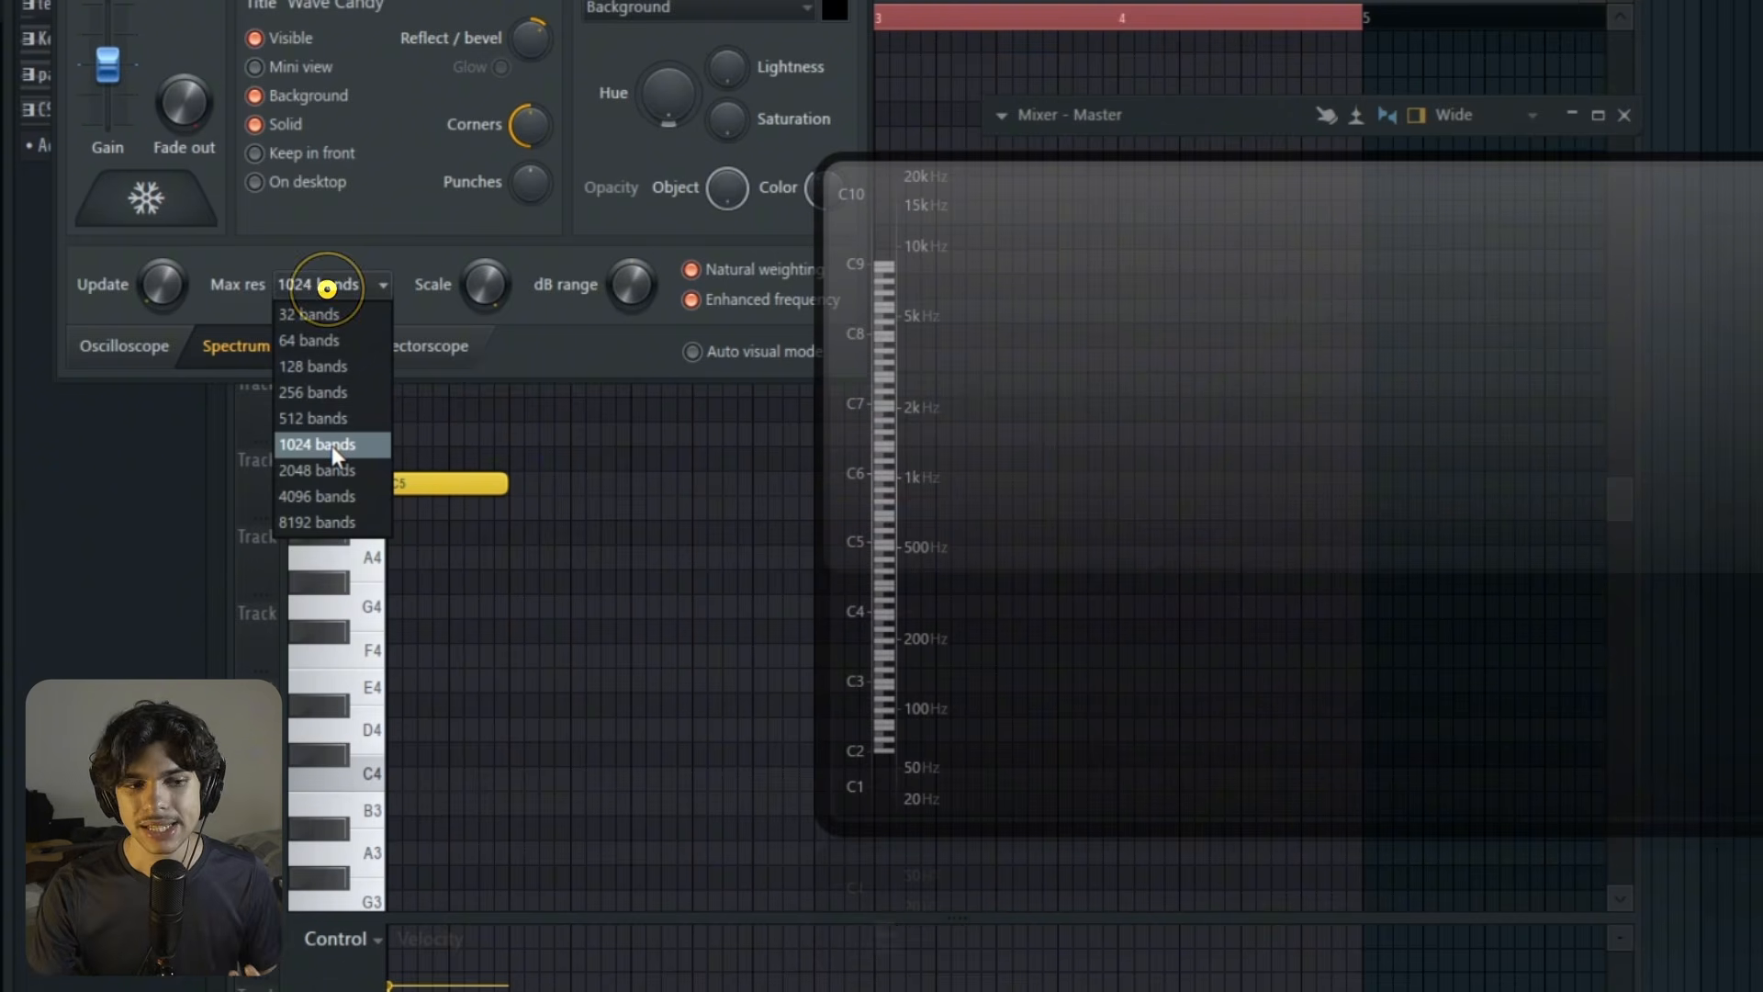
pyautogui.click(330, 524)
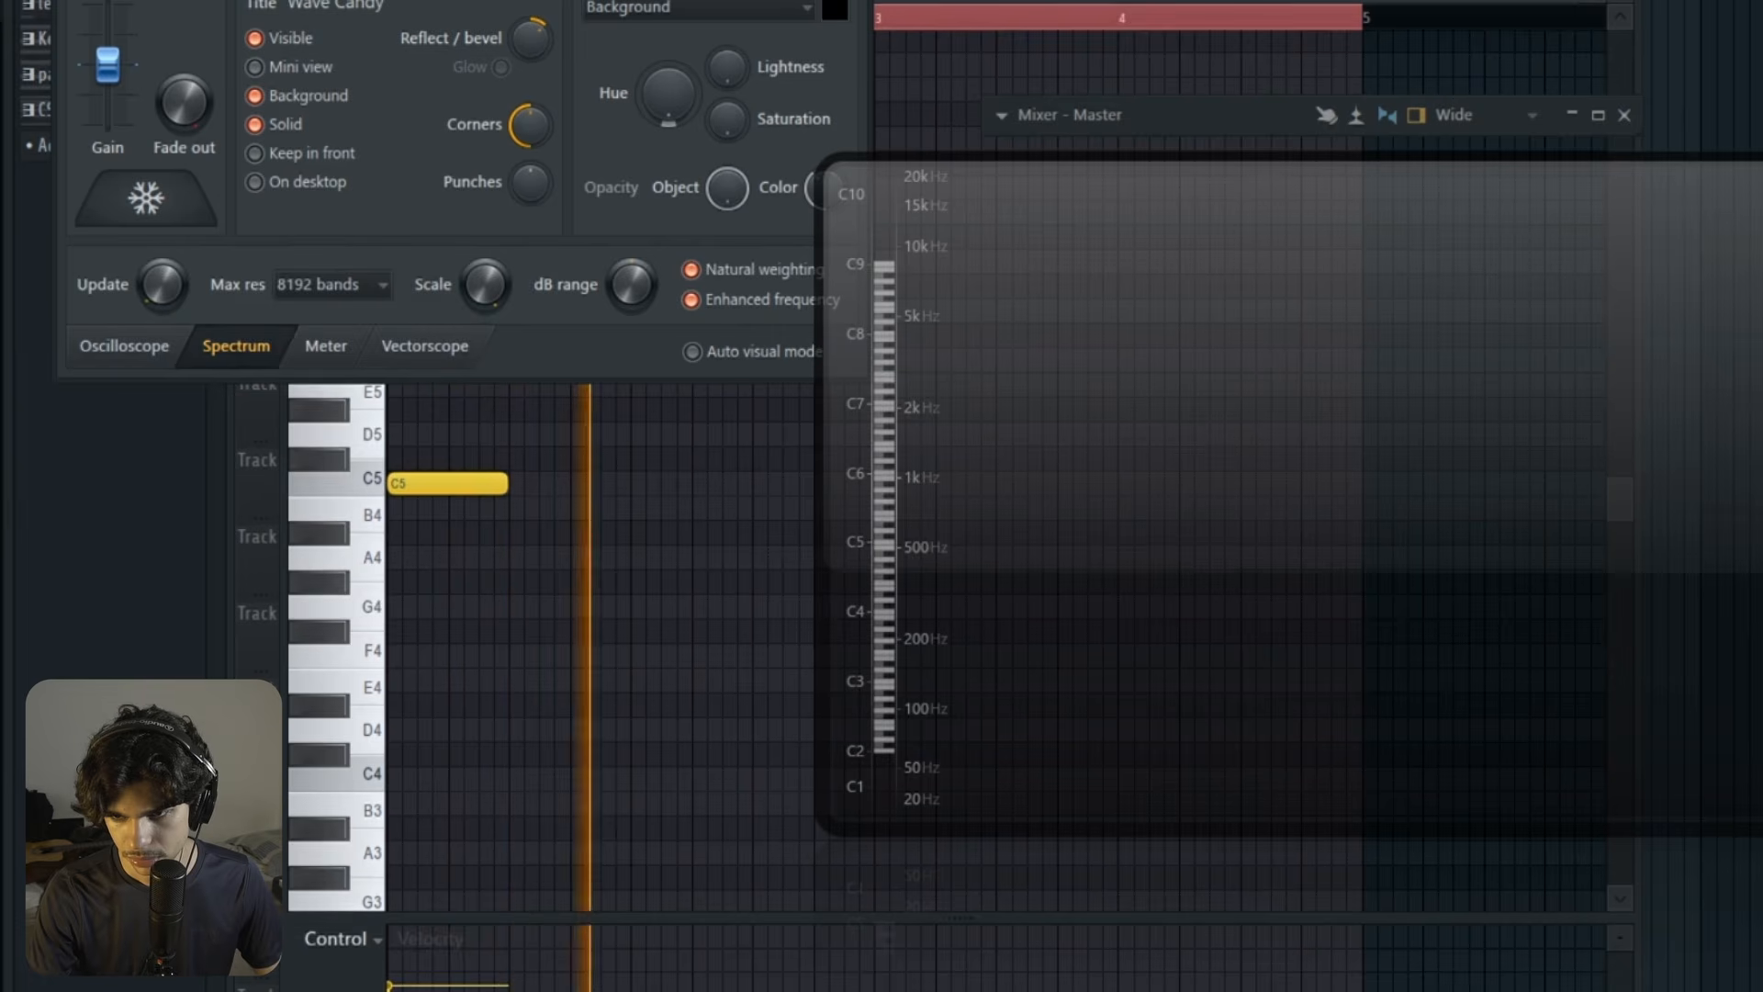
pyautogui.click(158, 193)
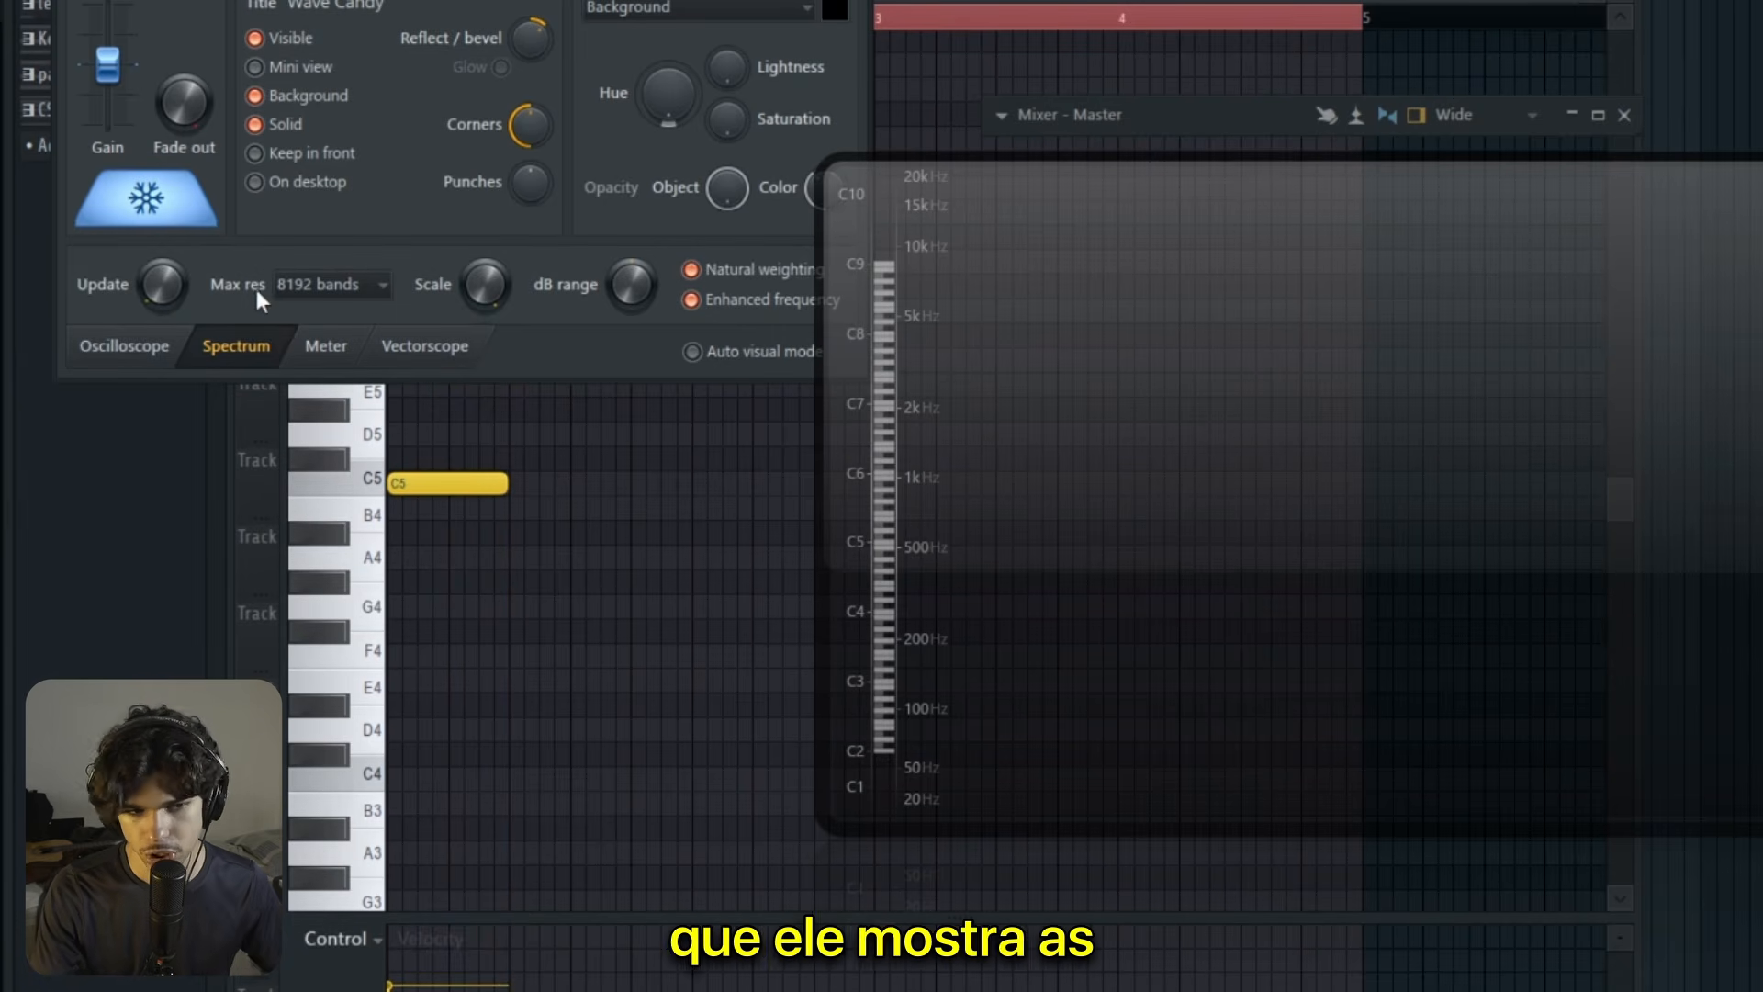
# Step: Set the spectrum's Max res back to 1024 bands and capture the C5 note again
pyautogui.click(303, 282)
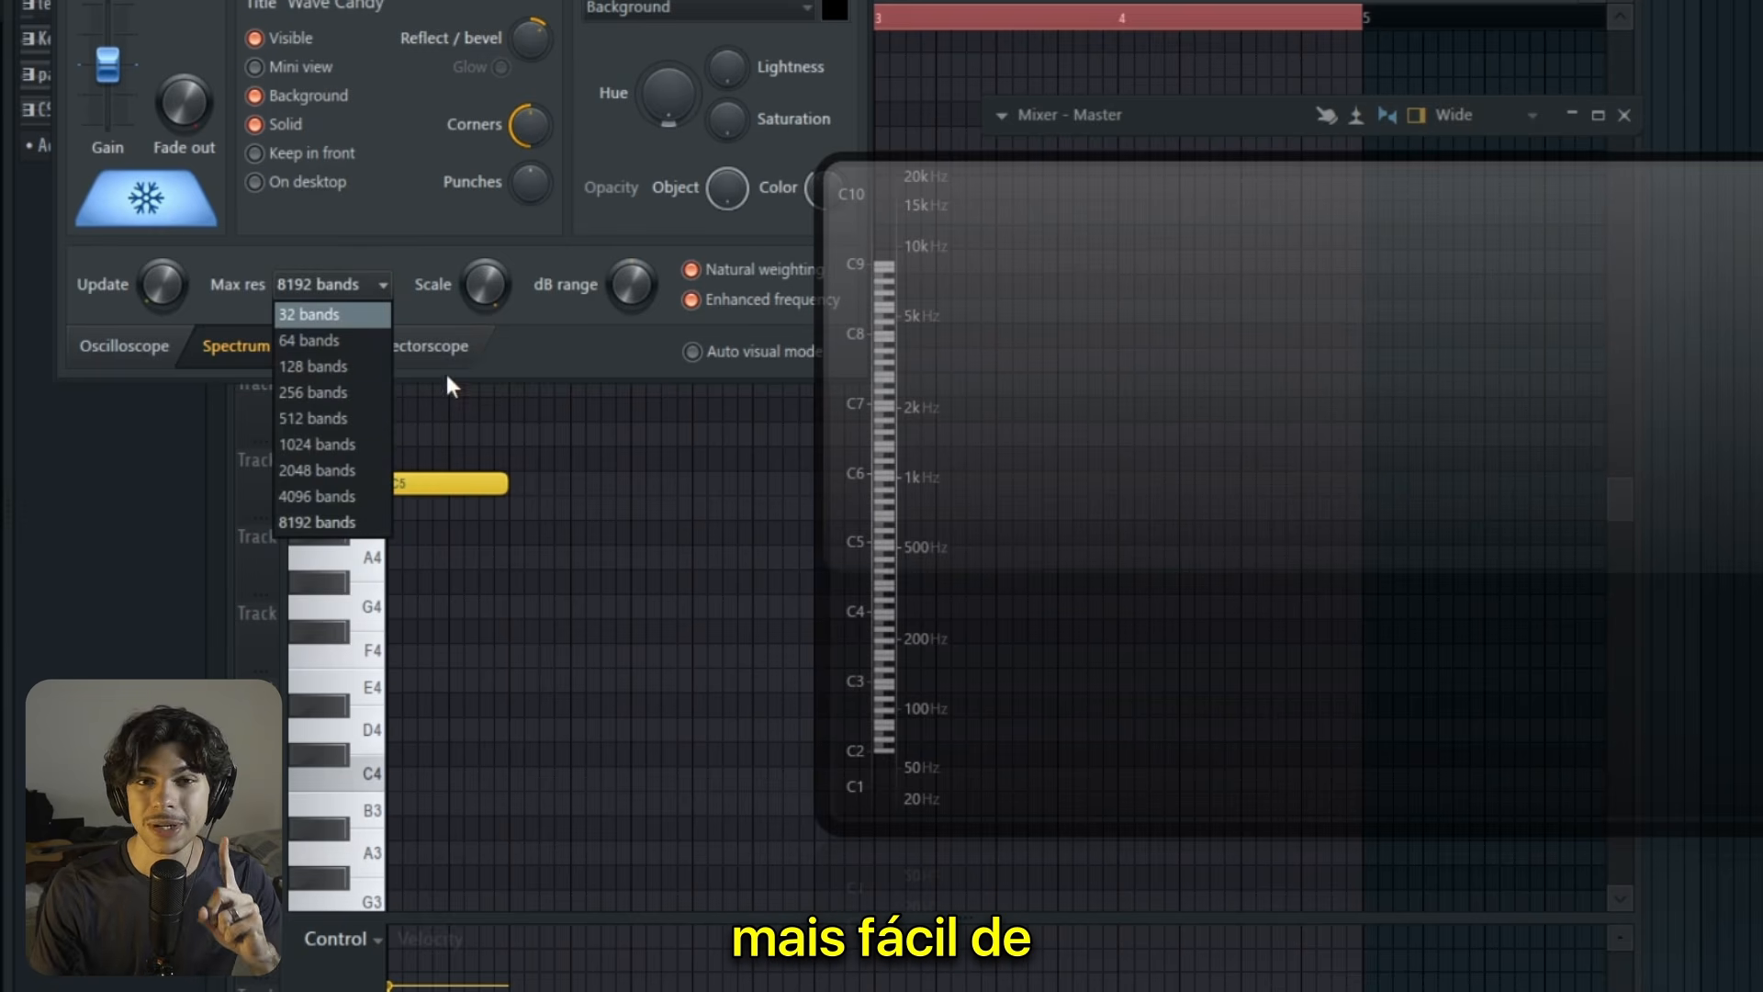
pyautogui.click(345, 450)
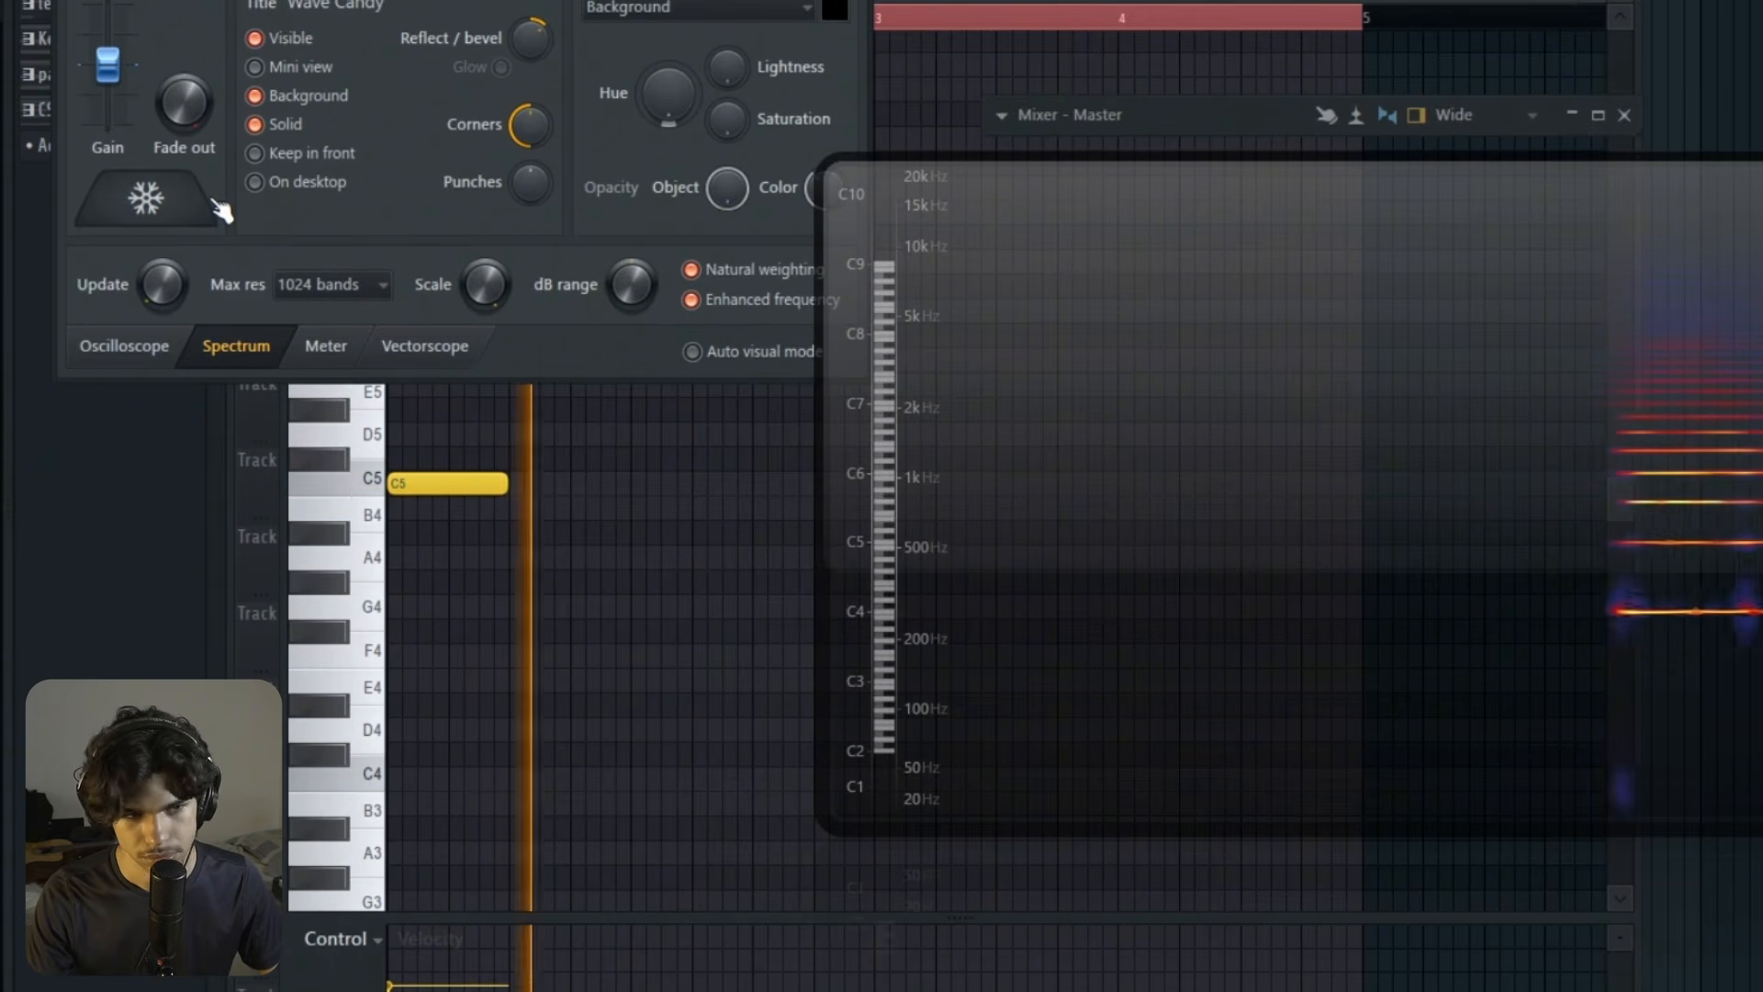
pyautogui.click(156, 220)
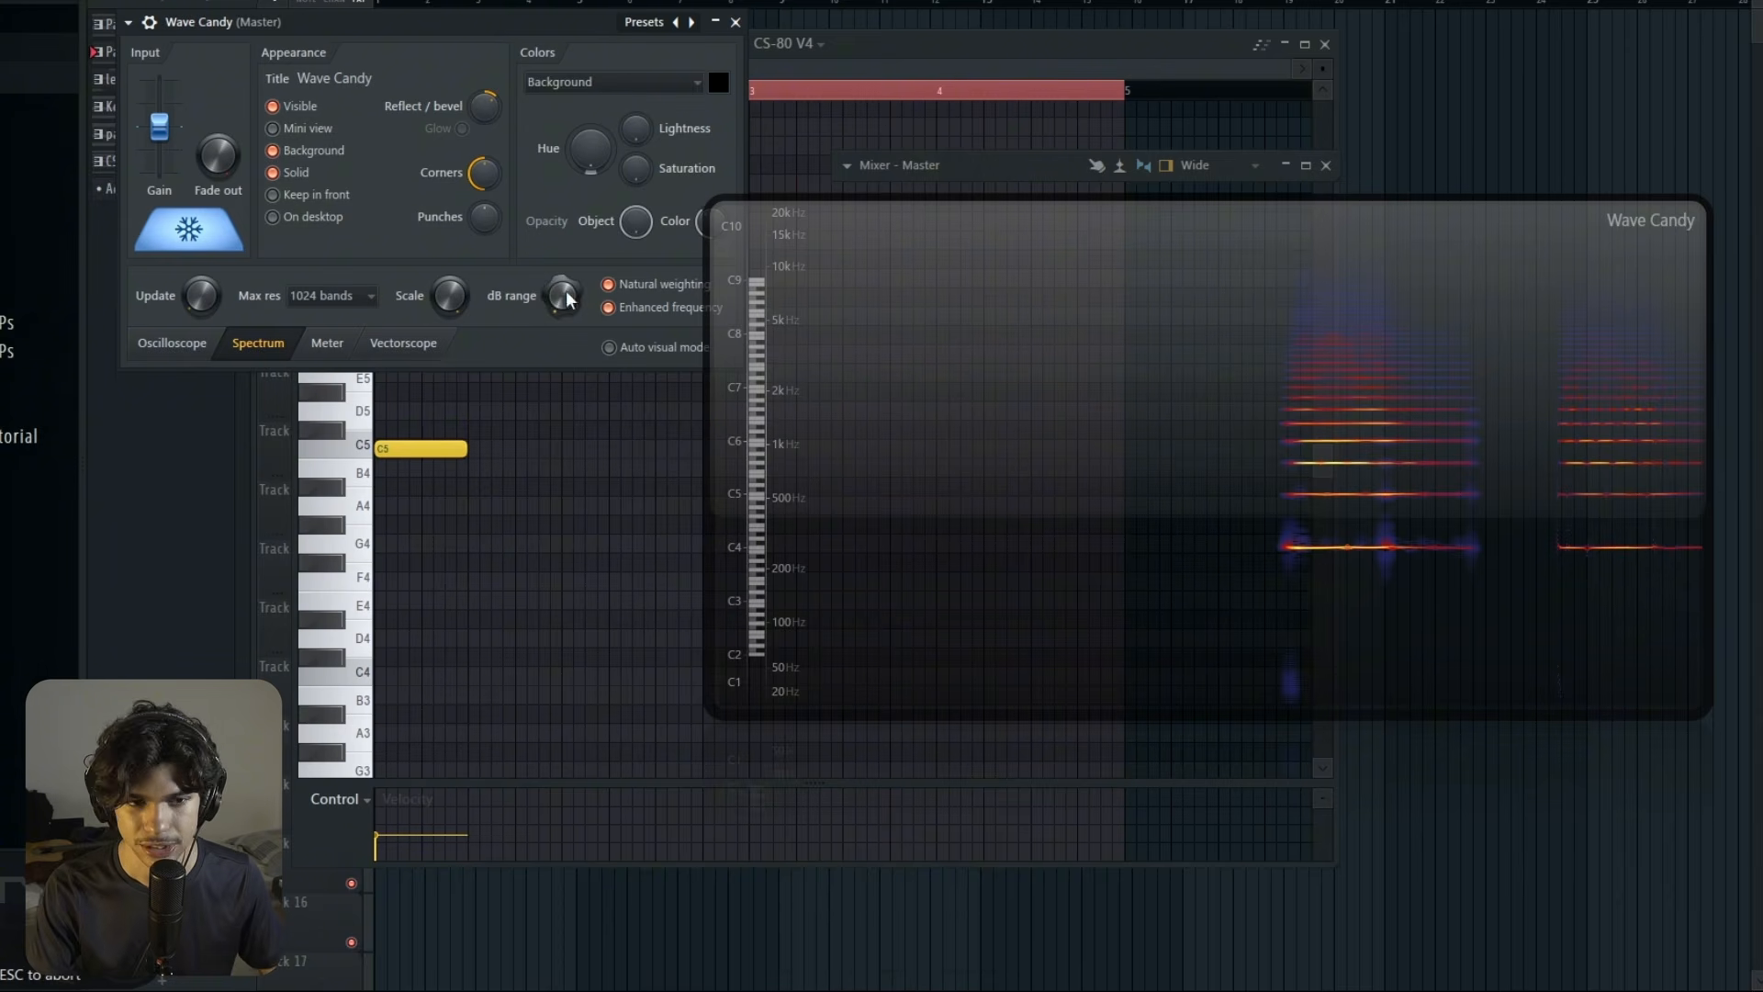
pyautogui.press('space')
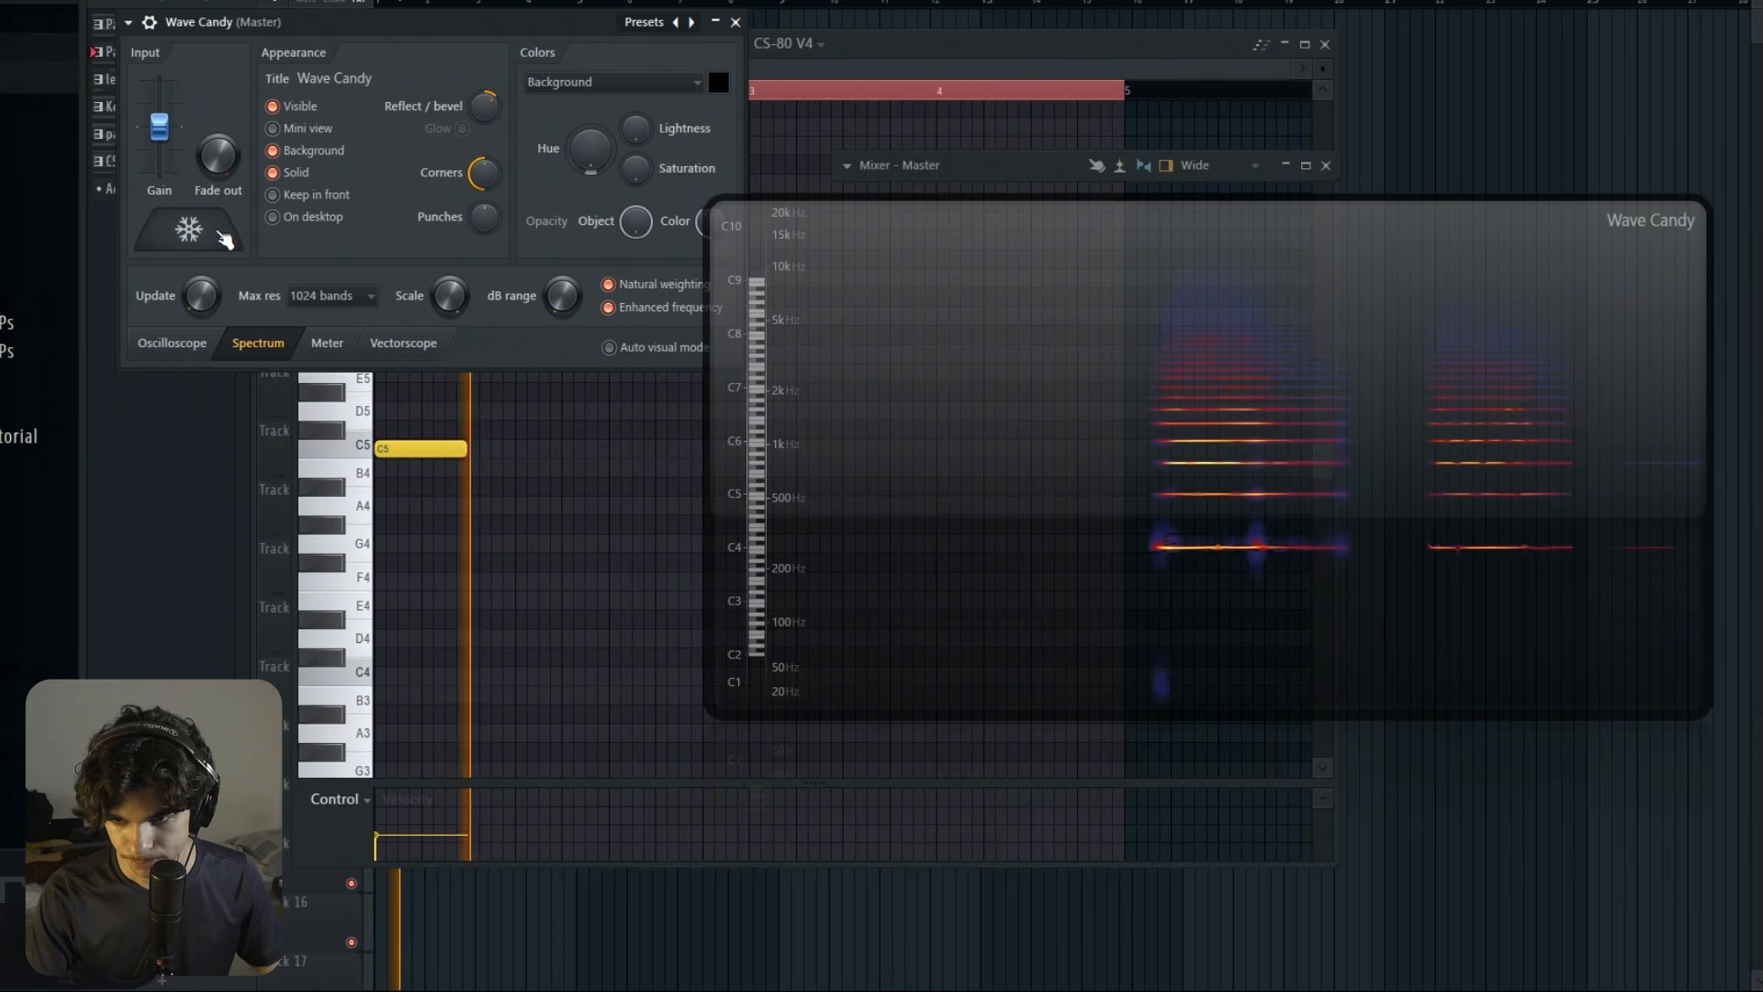
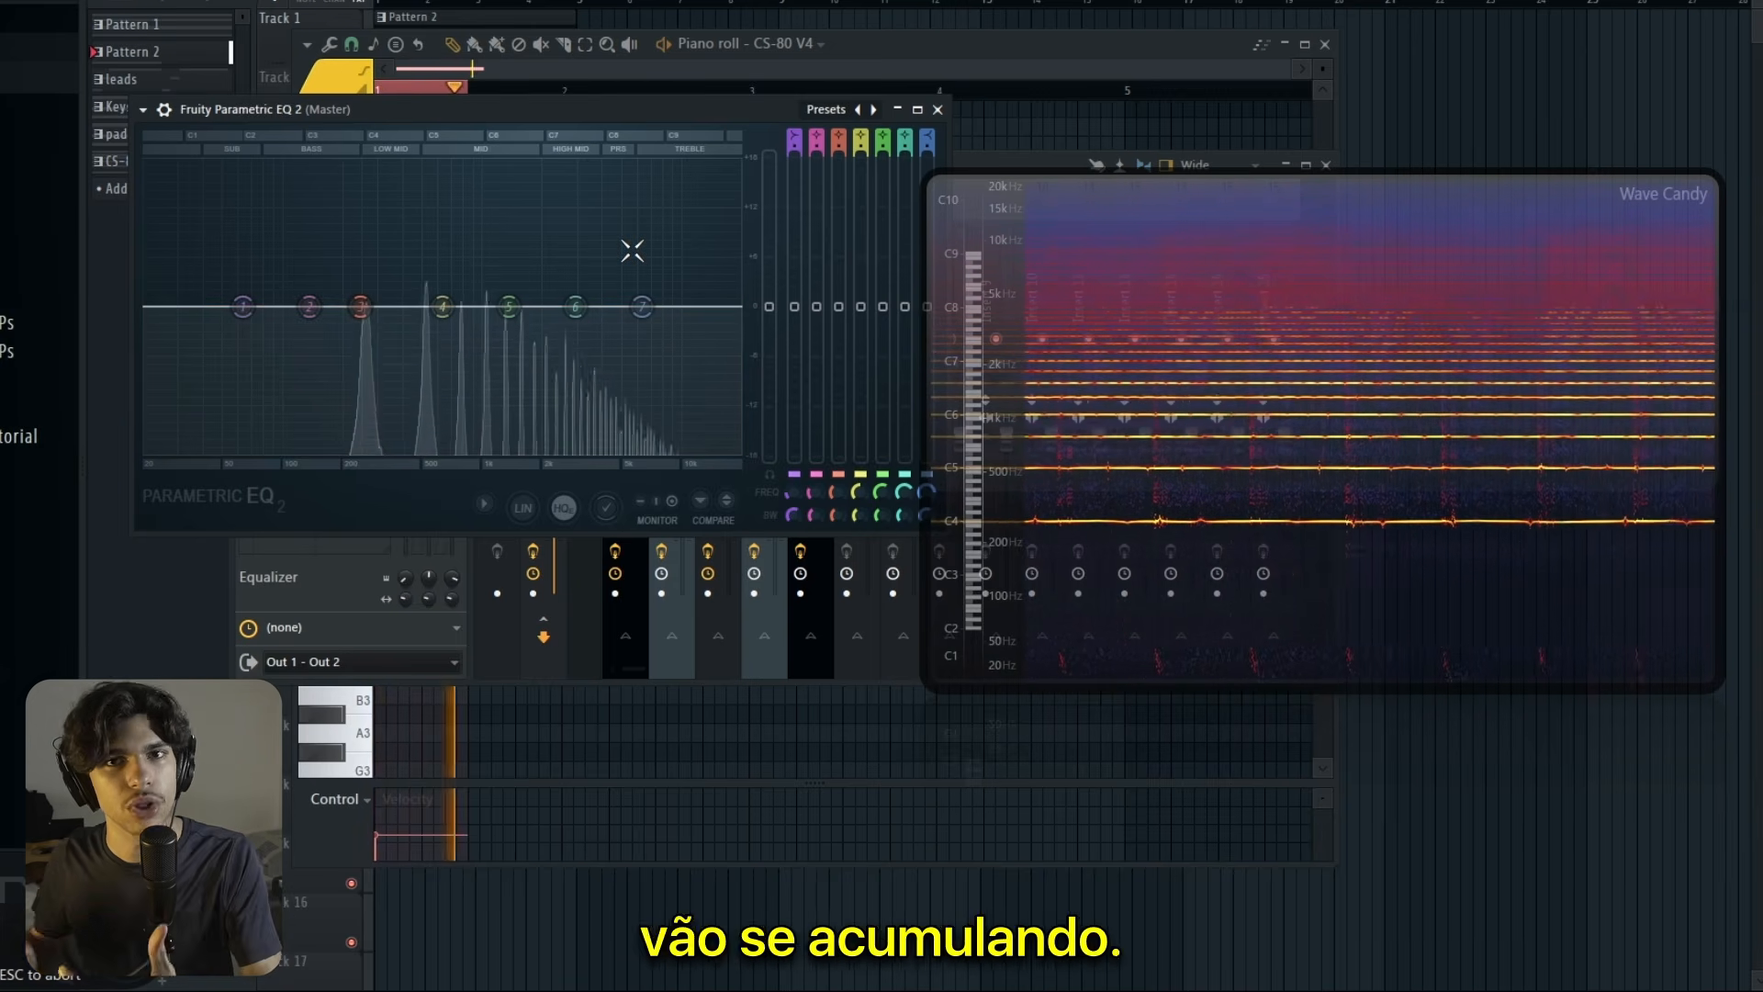
# Step: Align band 3 of Fruity Parametric EQ 2 with the C5 note's fundamental peak during playback
pyautogui.press('space')
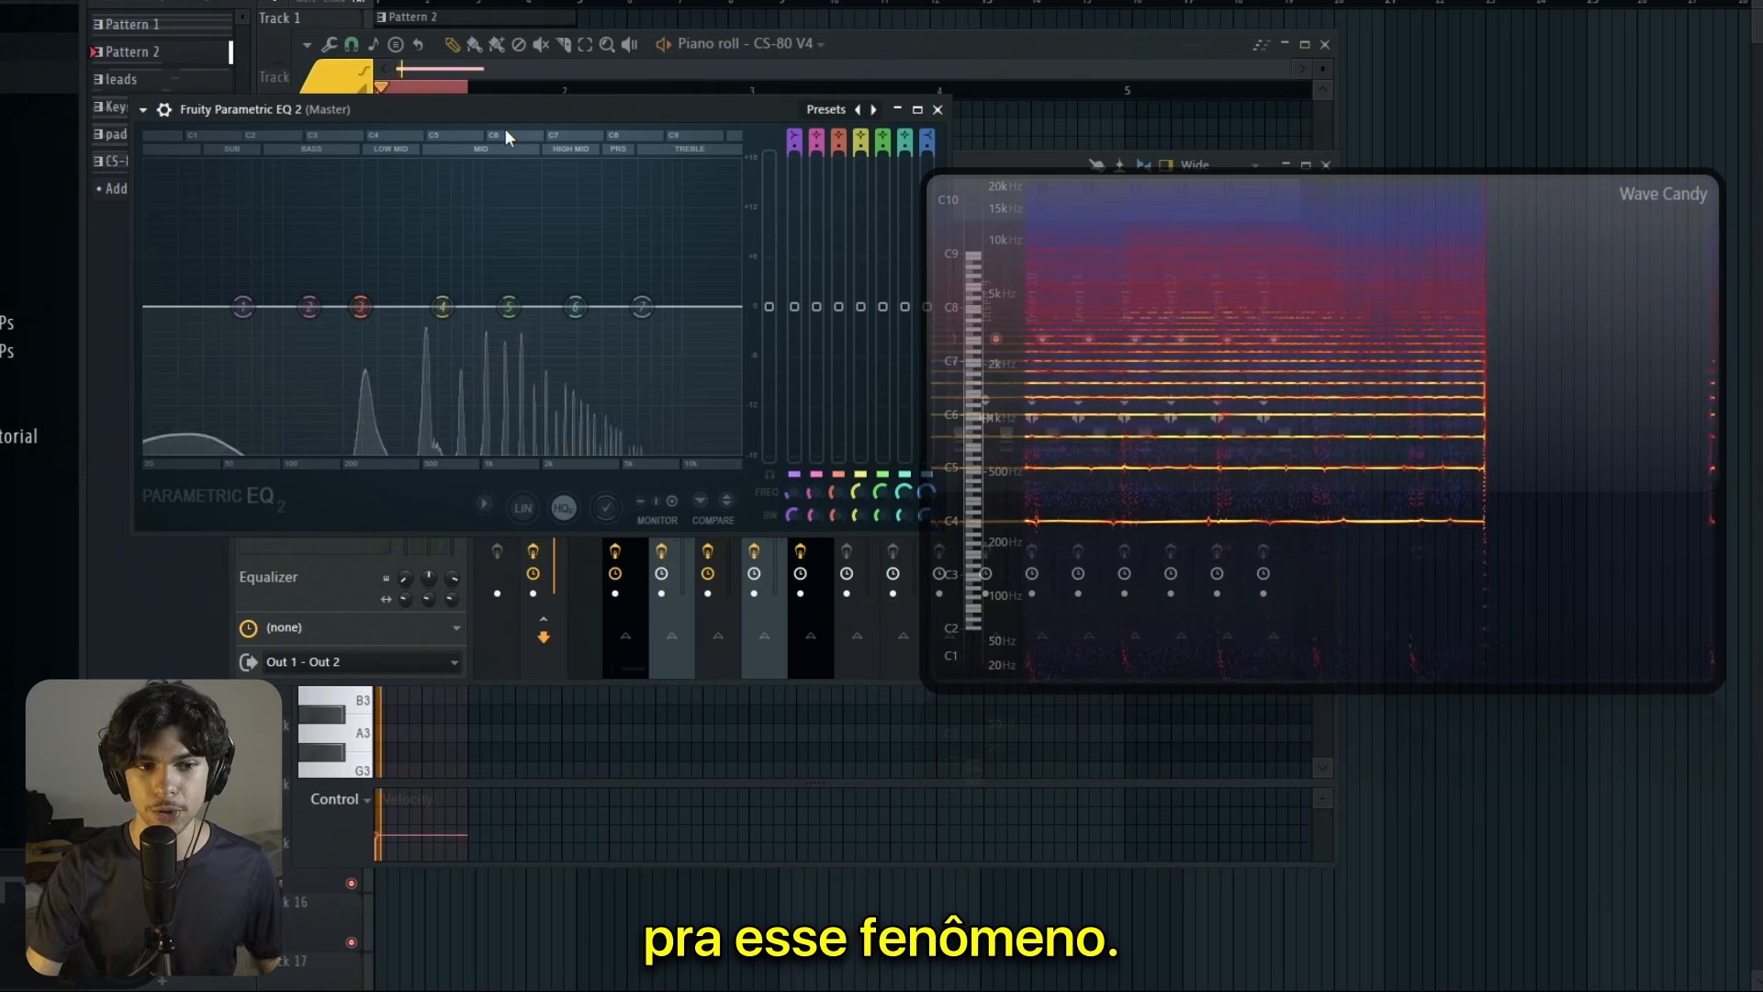
pyautogui.moveTo(364, 309); pyautogui.dragTo(371, 309)
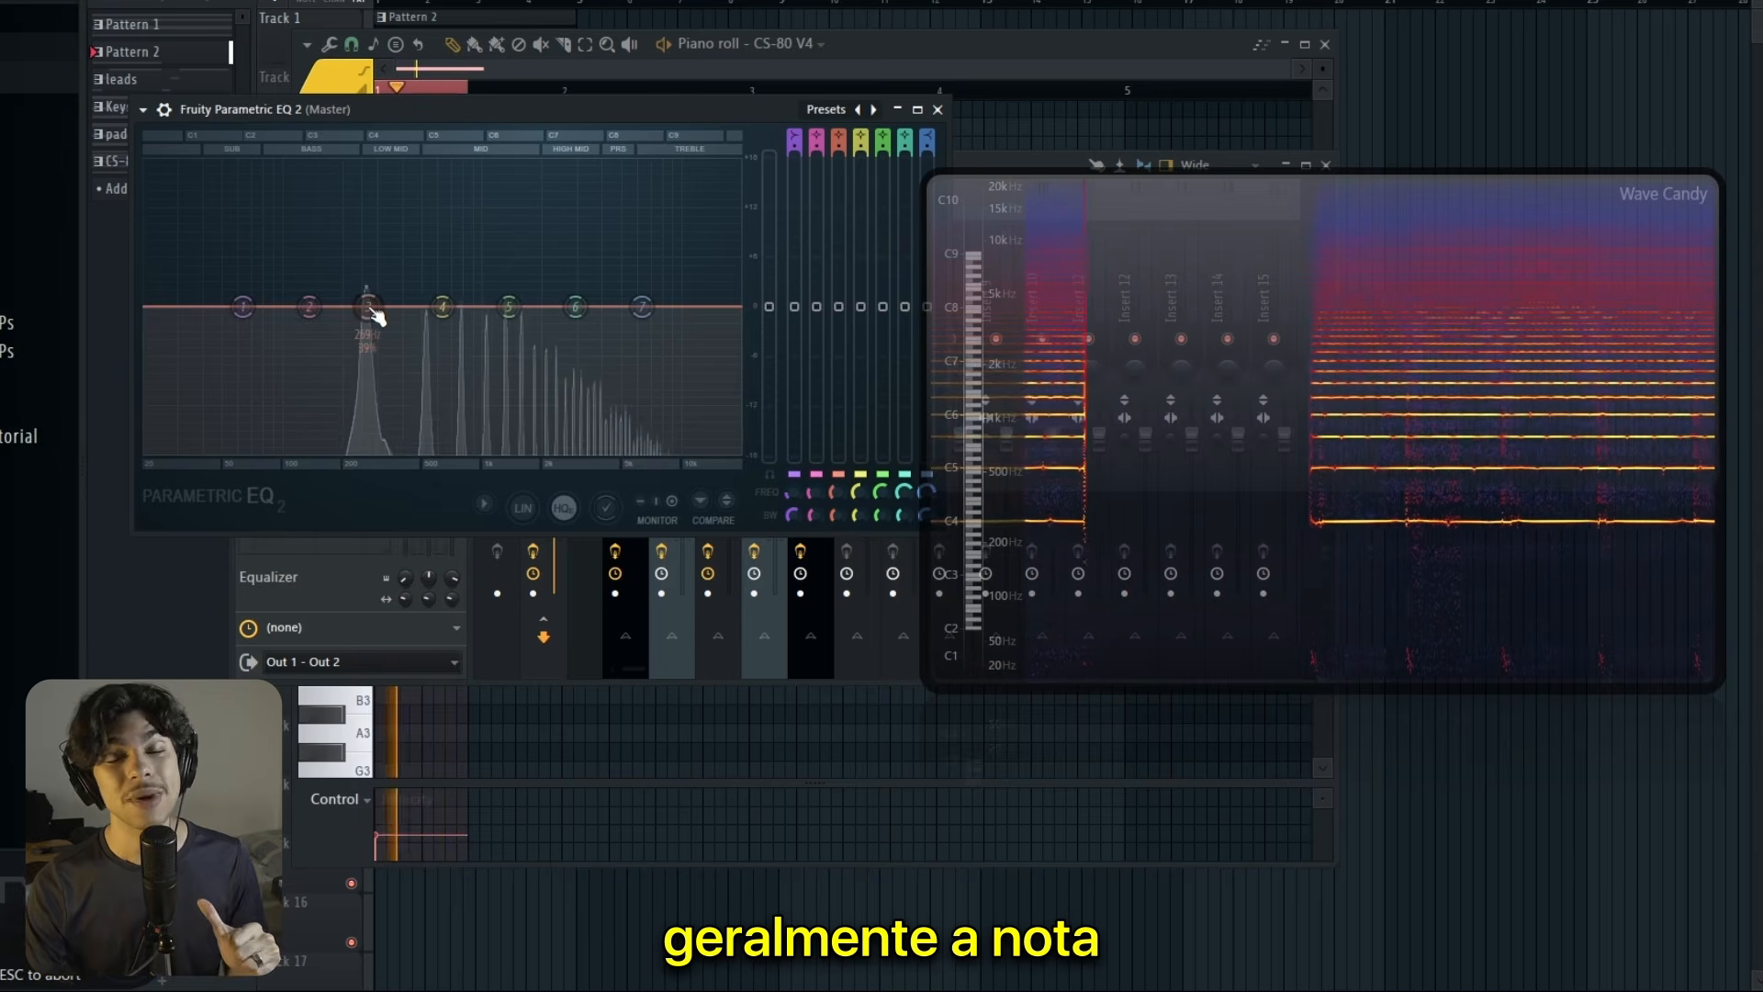
pyautogui.press('space')
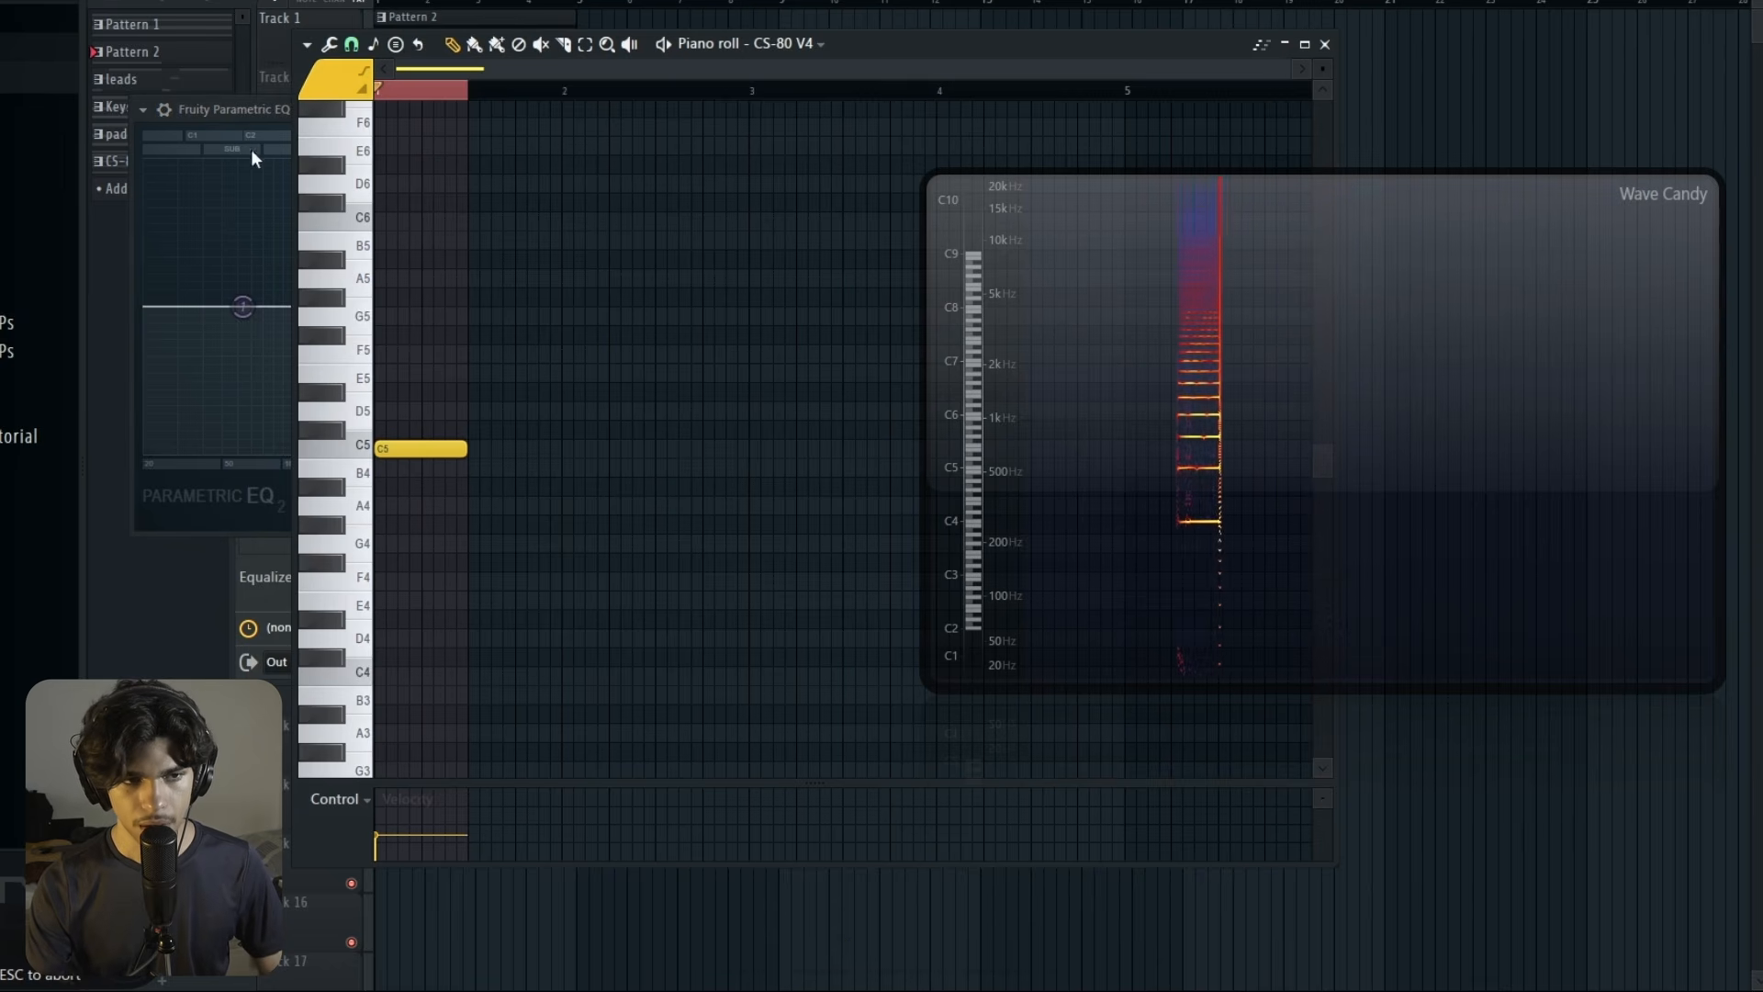
pyautogui.click(253, 154)
pyautogui.press('space')
pyautogui.moveTo(367, 306)
pyautogui.mouseDown()
pyautogui.moveTo(369, 278)
pyautogui.moveTo(365, 306)
pyautogui.mouseUp()
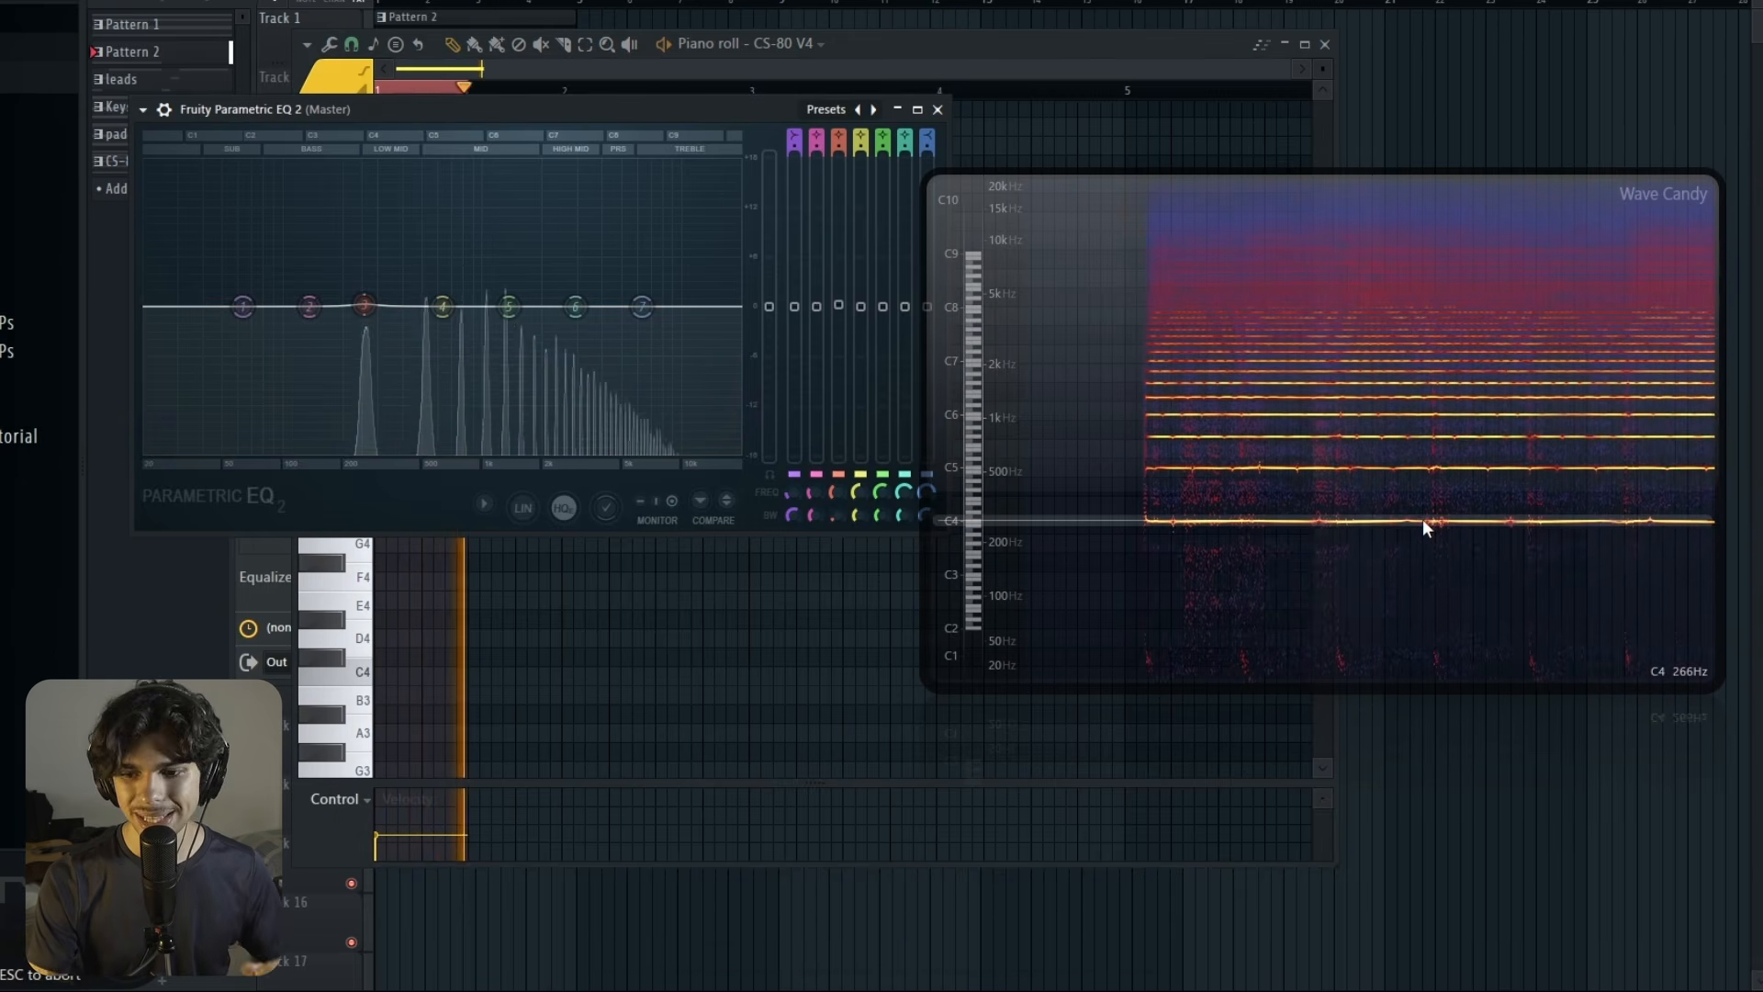
pyautogui.press('space')
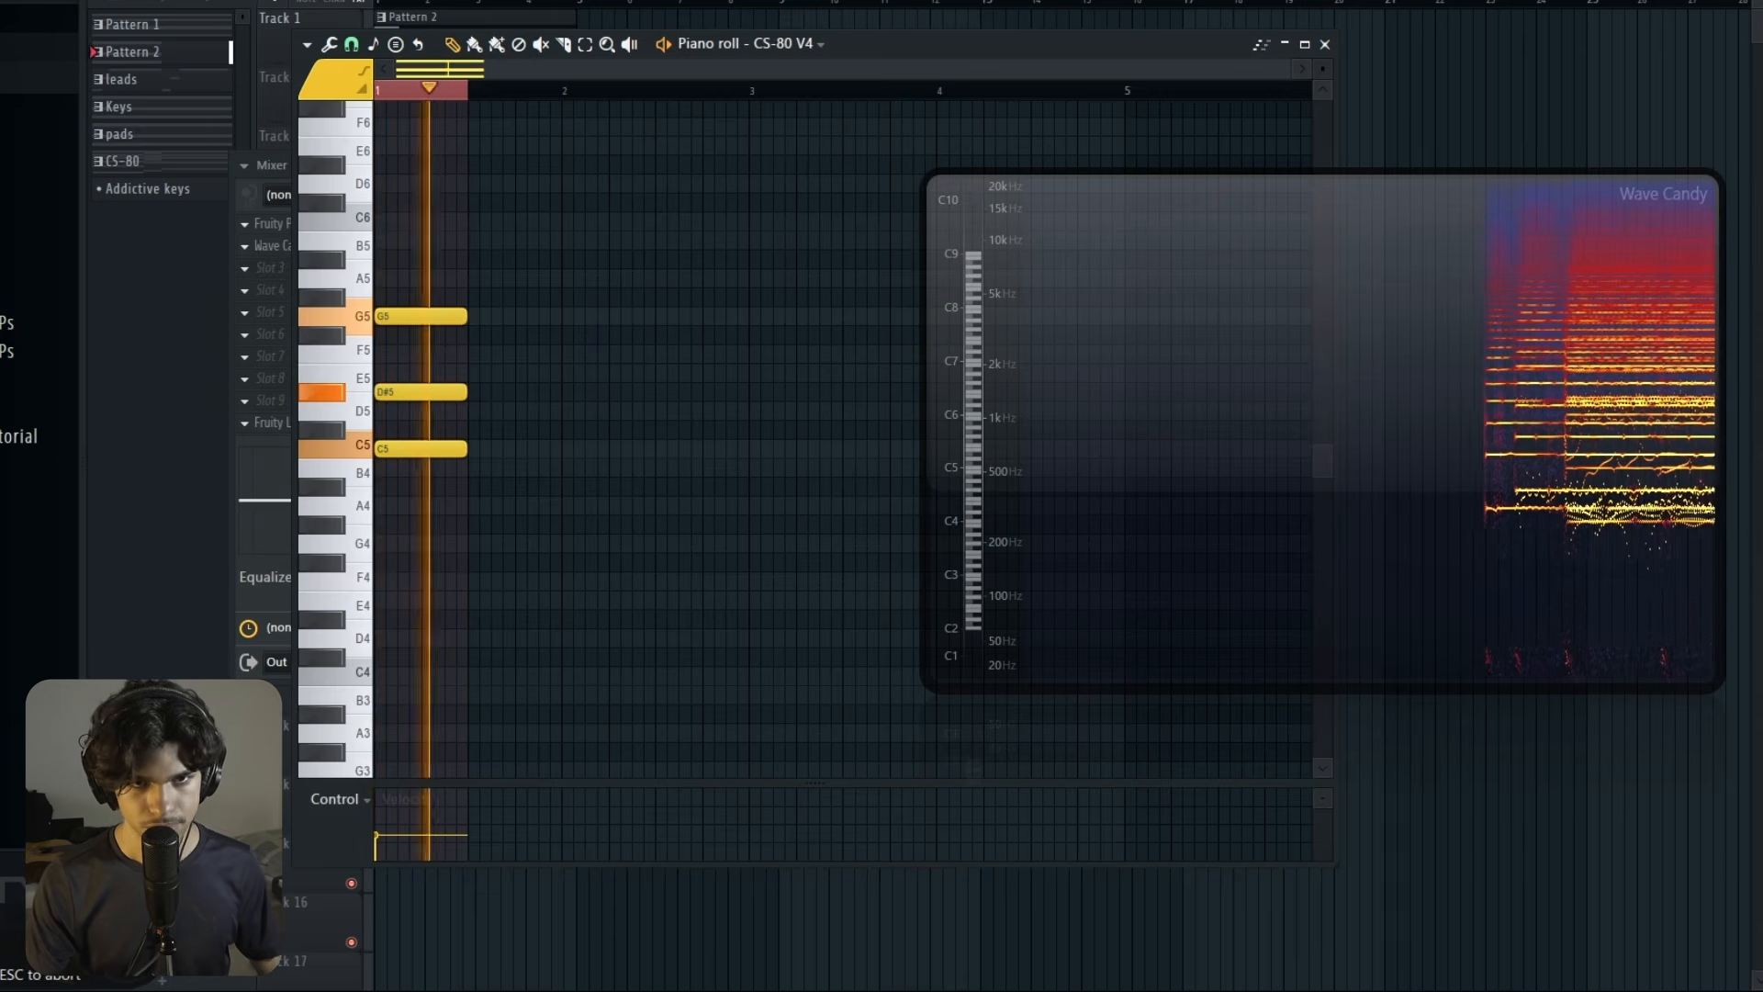
# Step: Freeze the Wave Candy spectrum while the C5, D#5 and G5 chord plays and stop playback
pyautogui.press('F9')
pyautogui.click(317, 245)
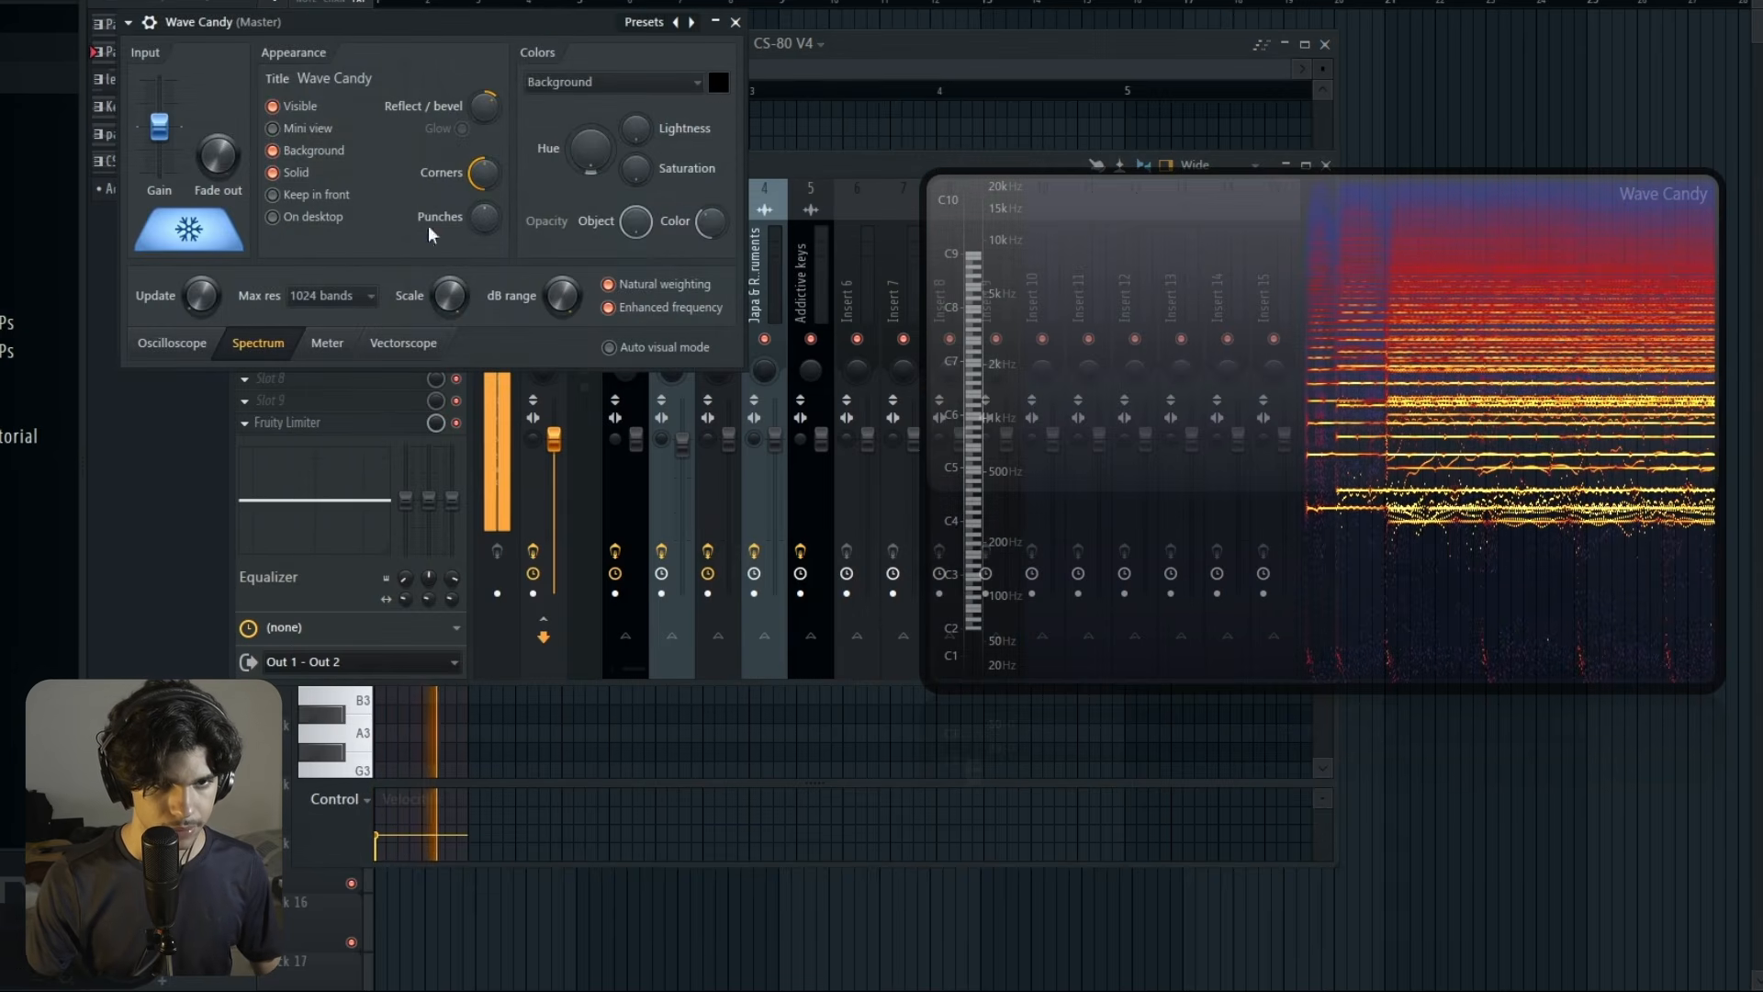
pyautogui.press('F9')
pyautogui.press('space')
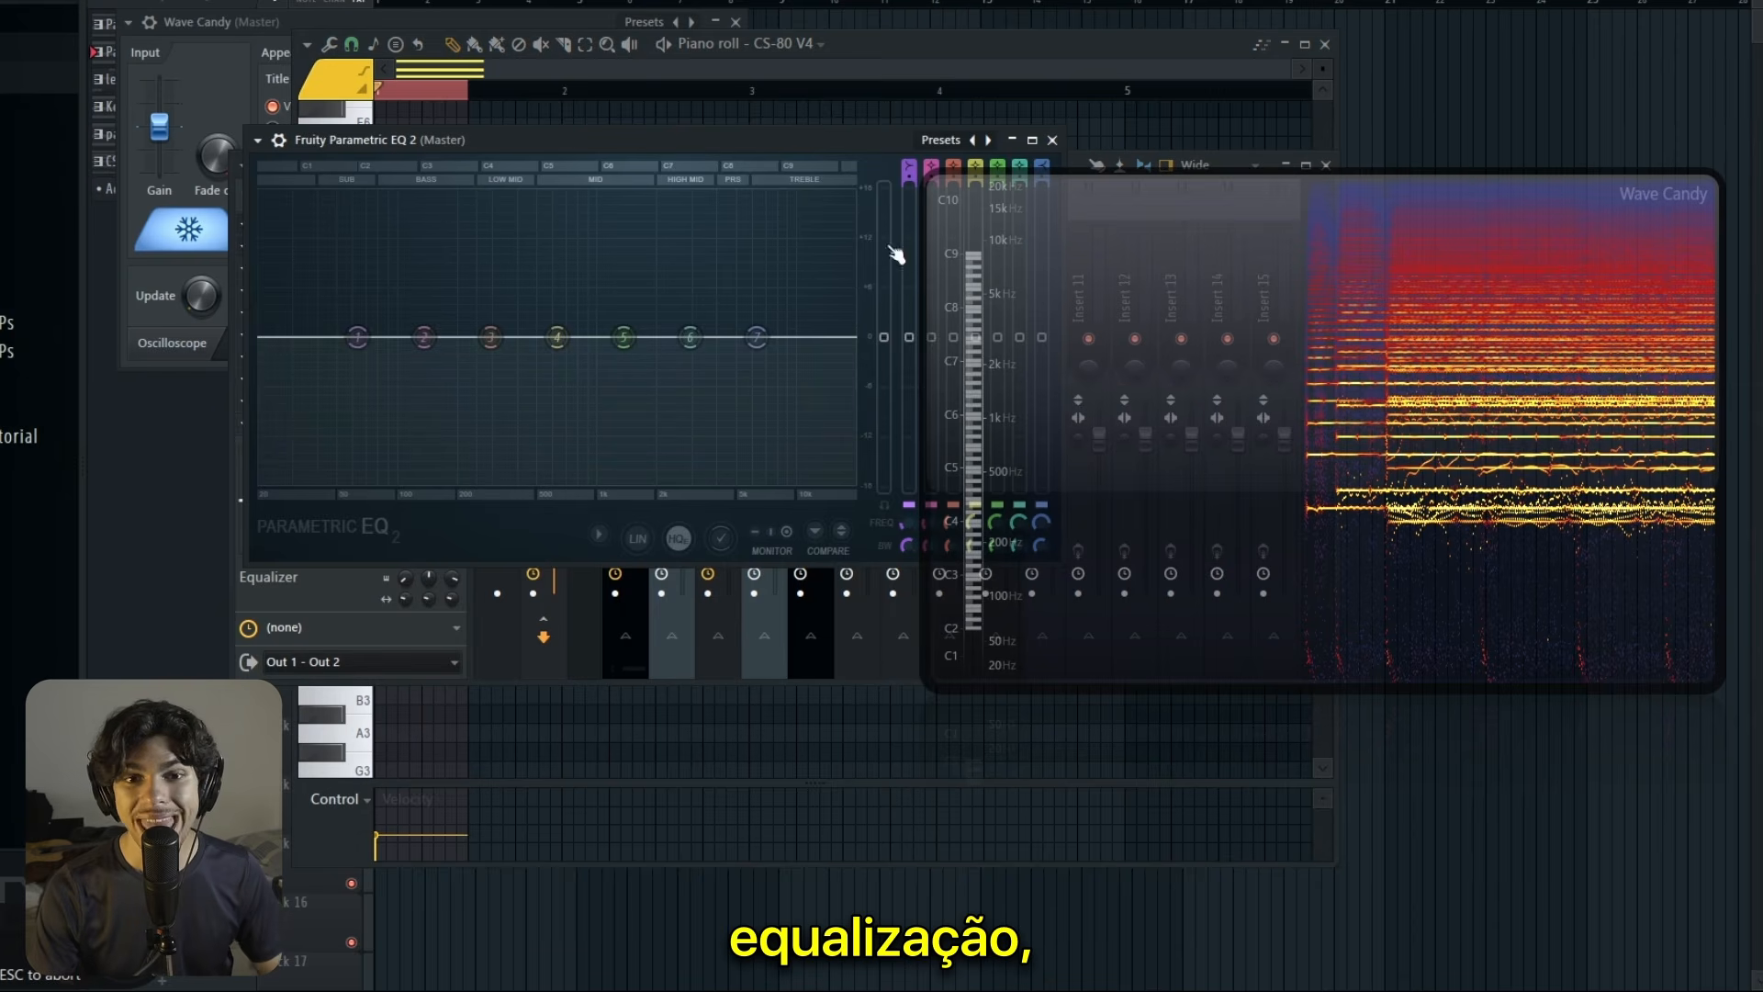
# Step: Close the equalizer, unfreeze the Wave Candy spectrum and close the Wave Candy settings window
pyautogui.click(1052, 141)
pyautogui.click(184, 233)
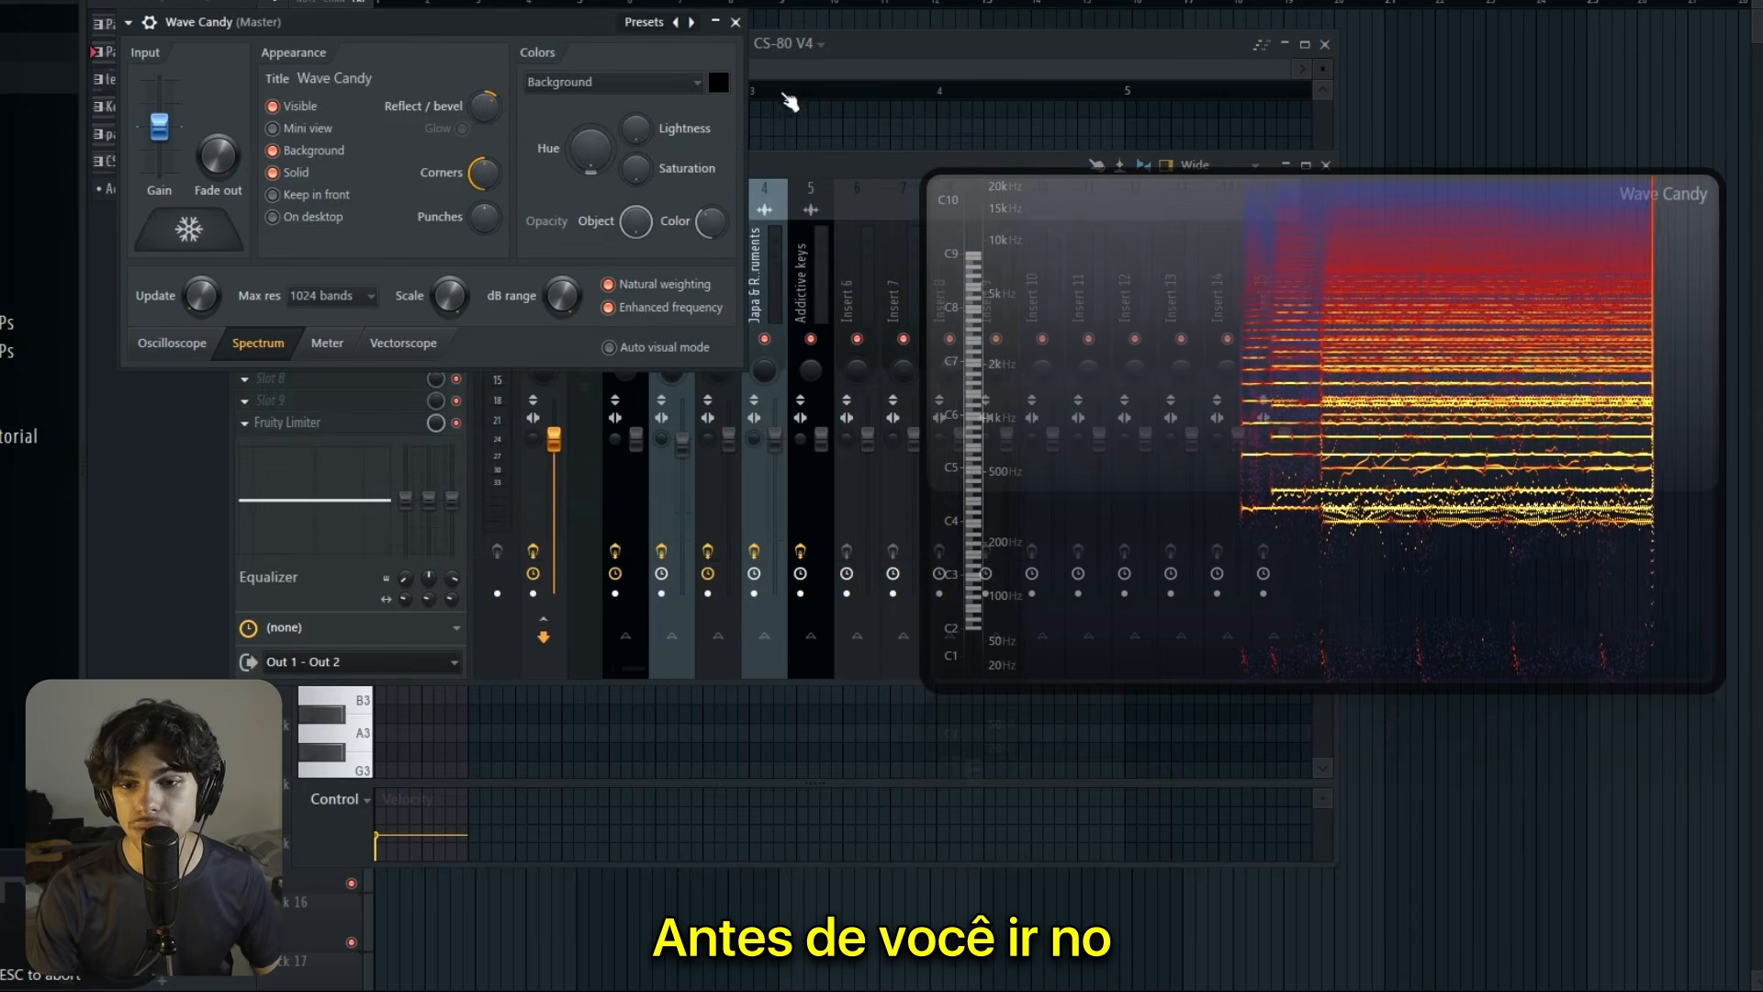
pyautogui.click(736, 22)
# Step: Open Fruity Parametric EQ 2 on the Master track and play the chord through it
pyautogui.click(380, 227)
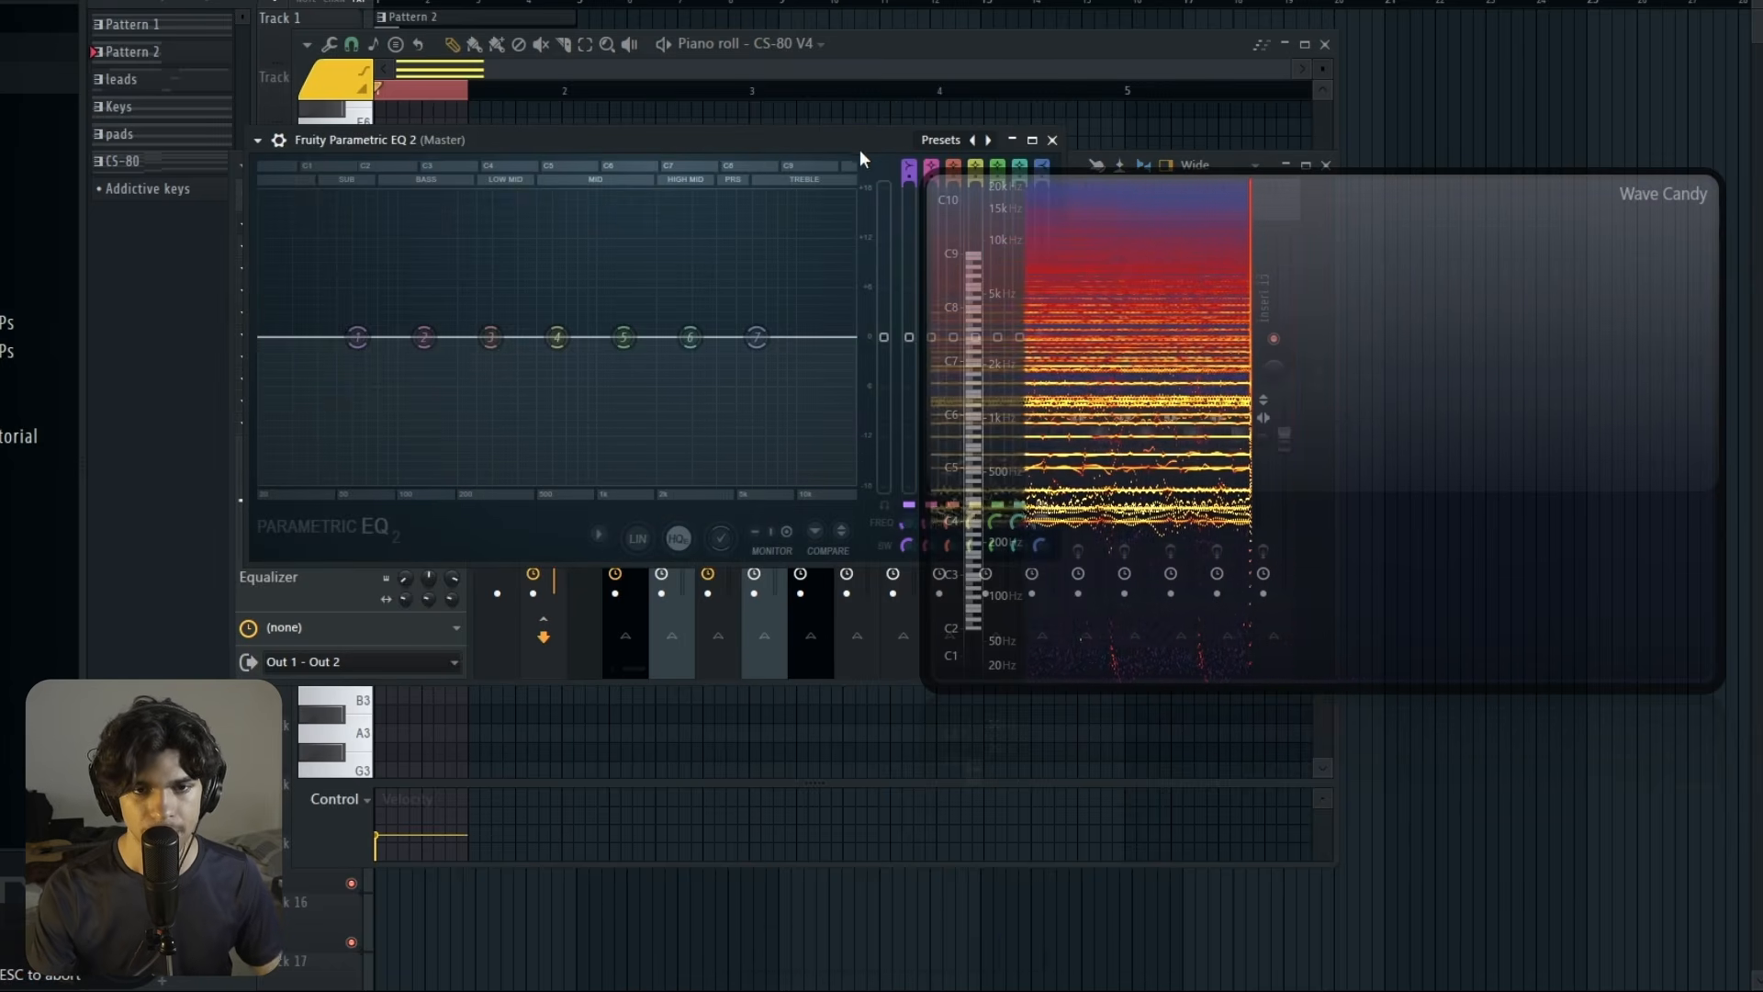
pyautogui.moveTo(860, 147); pyautogui.dragTo(840, 188)
pyautogui.press('space')
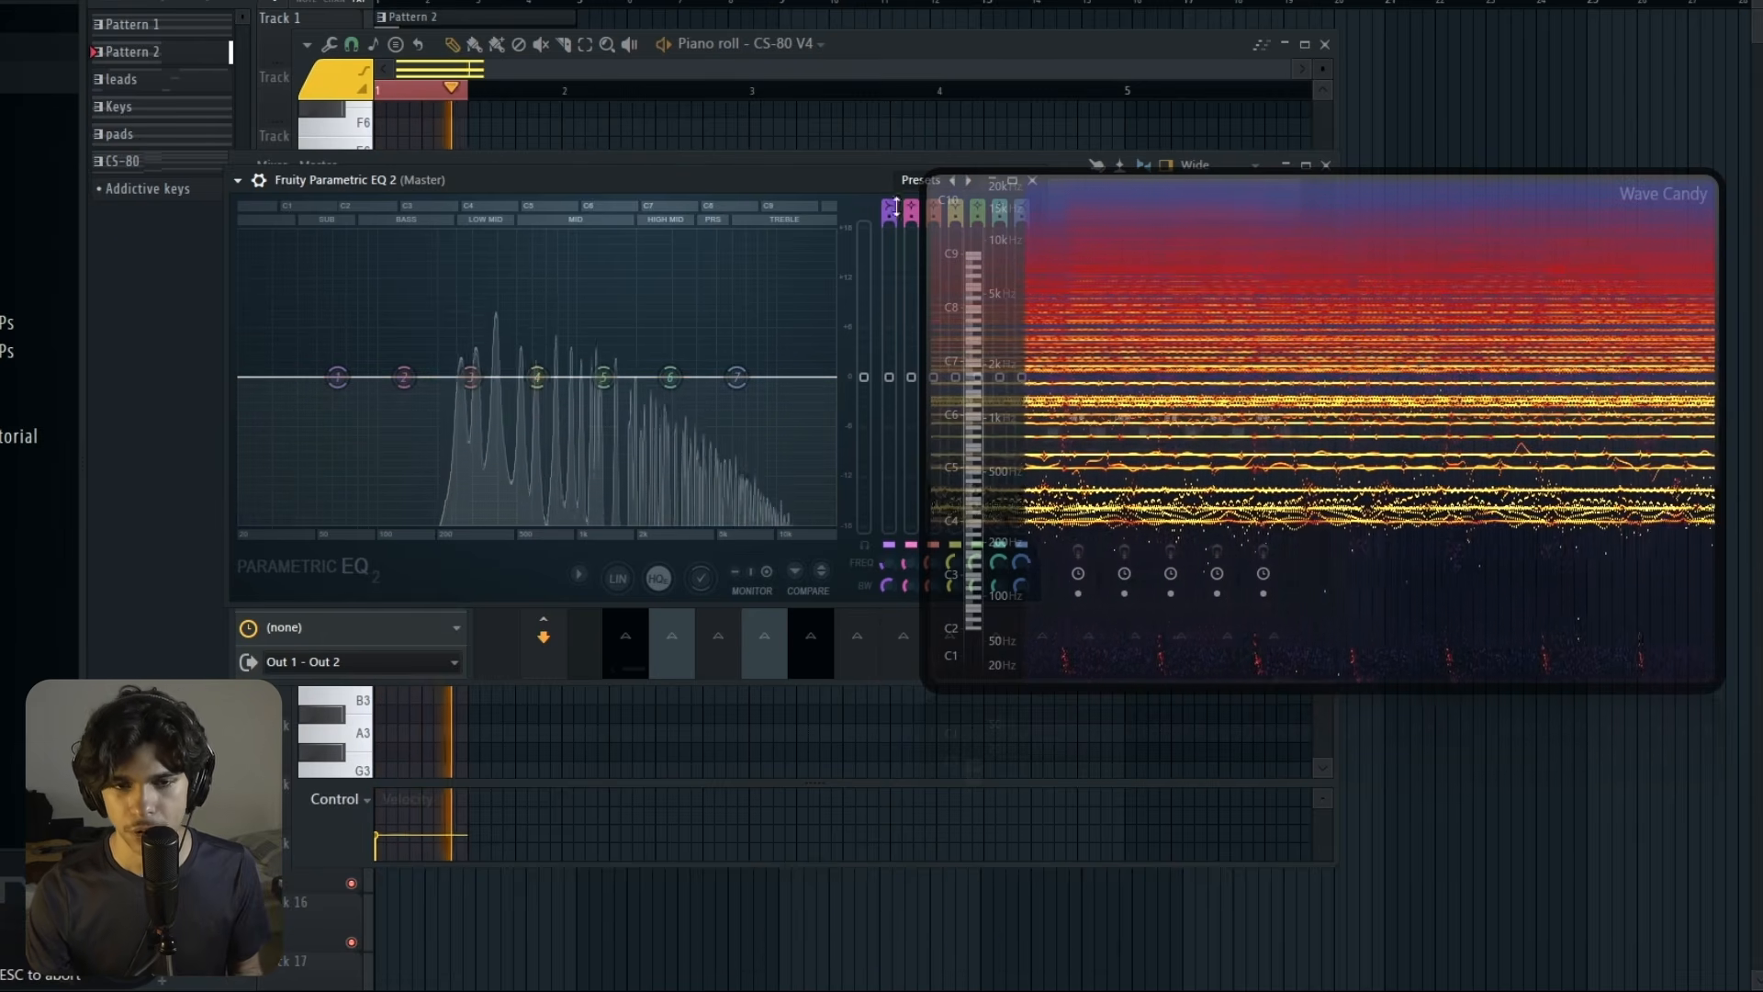
# Step: Load the 40Hz + 18kHz cut preset and sweep the high-cut band down into the mids
pyautogui.click(921, 180)
pyautogui.click(933, 259)
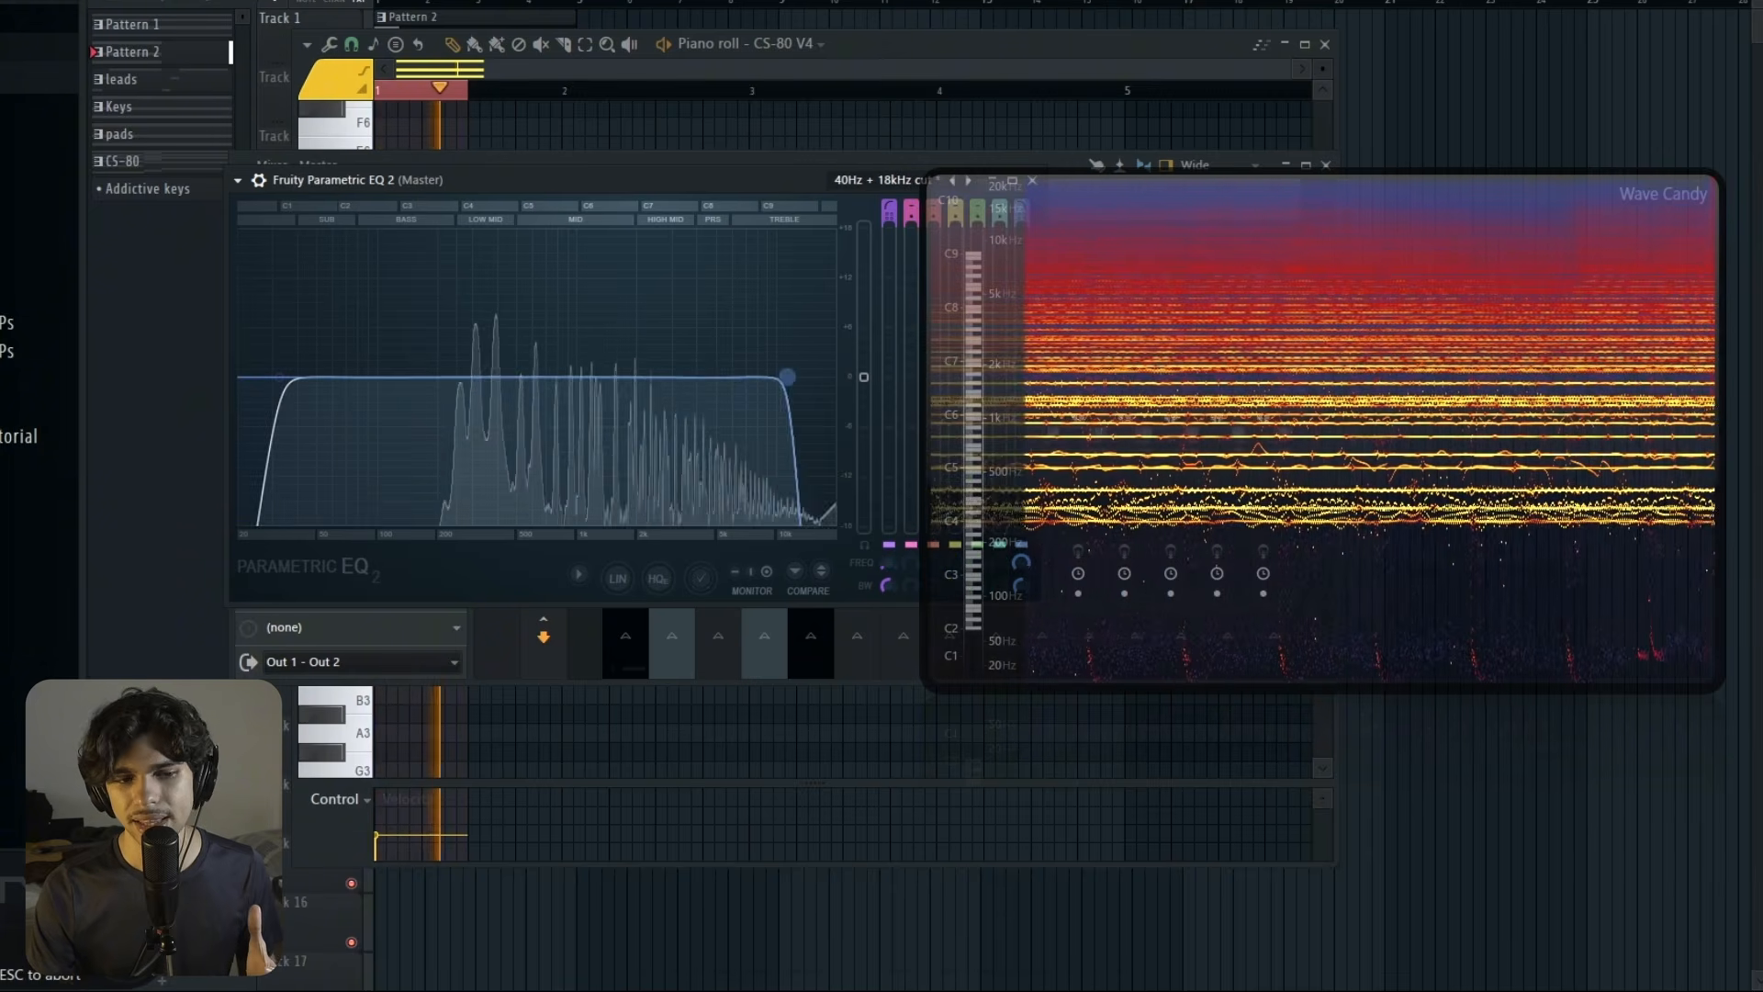
pyautogui.moveTo(621, 377); pyautogui.dragTo(538, 377)
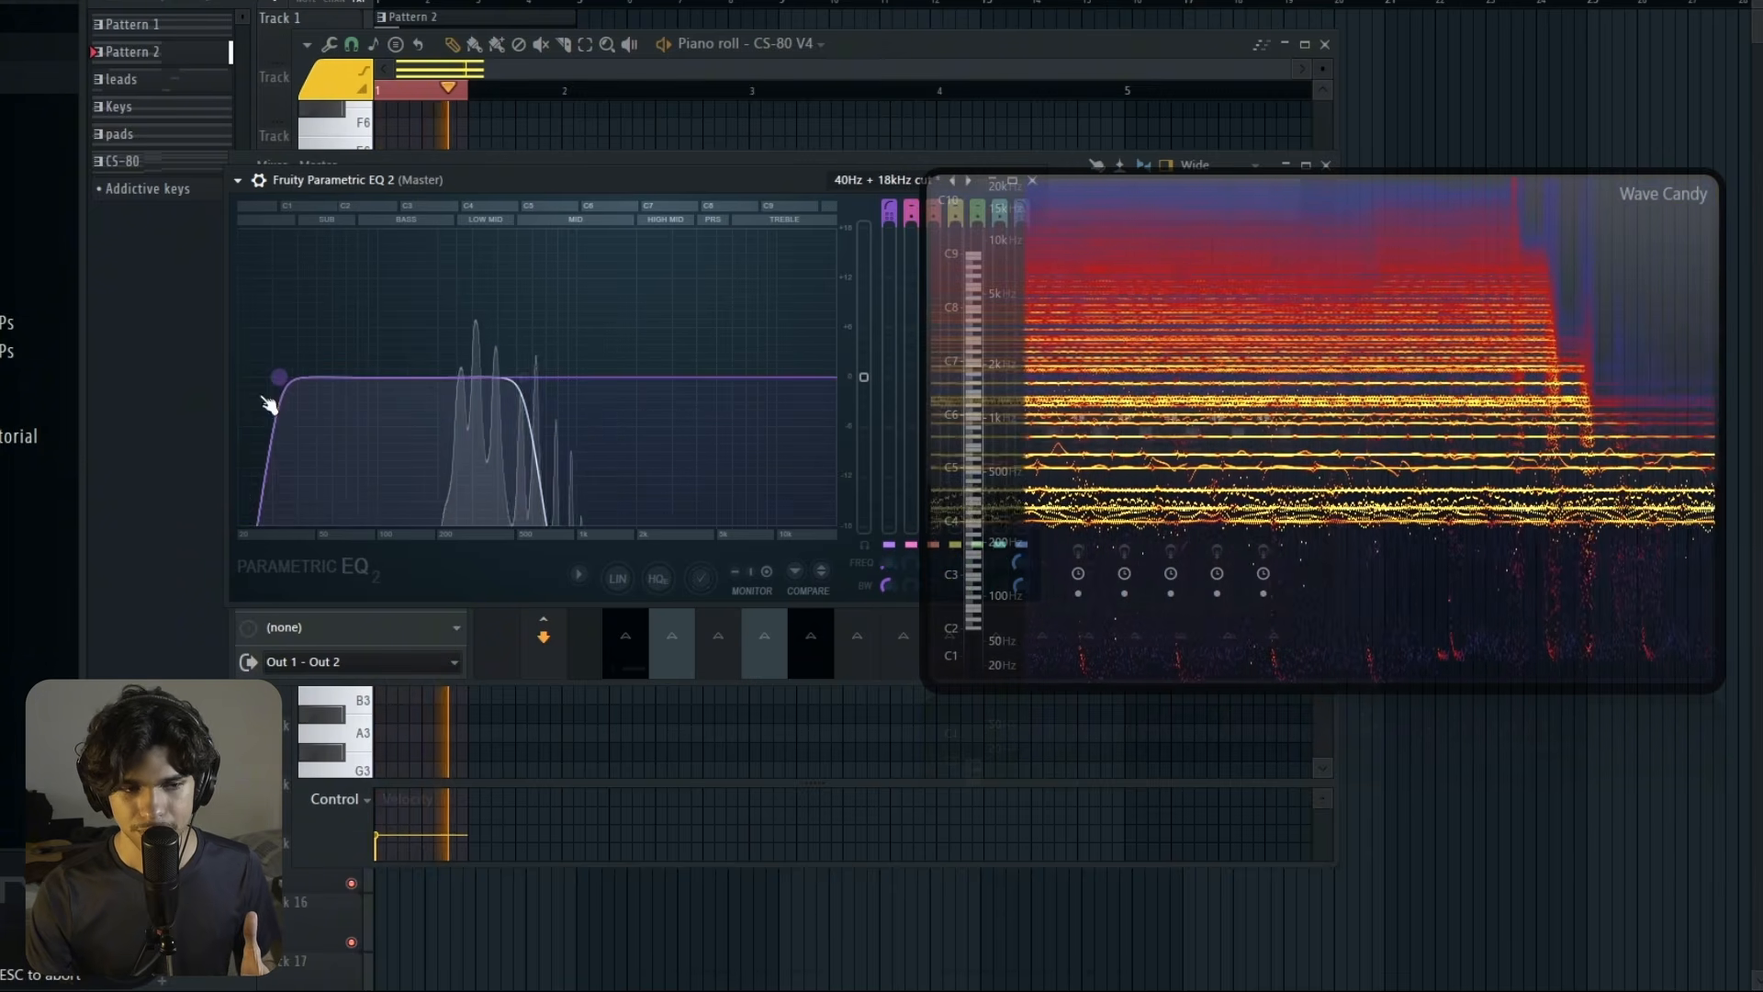
# Step: Raise the equalizer's low-cut band into the low mids during the chord, stop playback and close the equalizer
pyautogui.moveTo(278, 377); pyautogui.dragTo(457, 377)
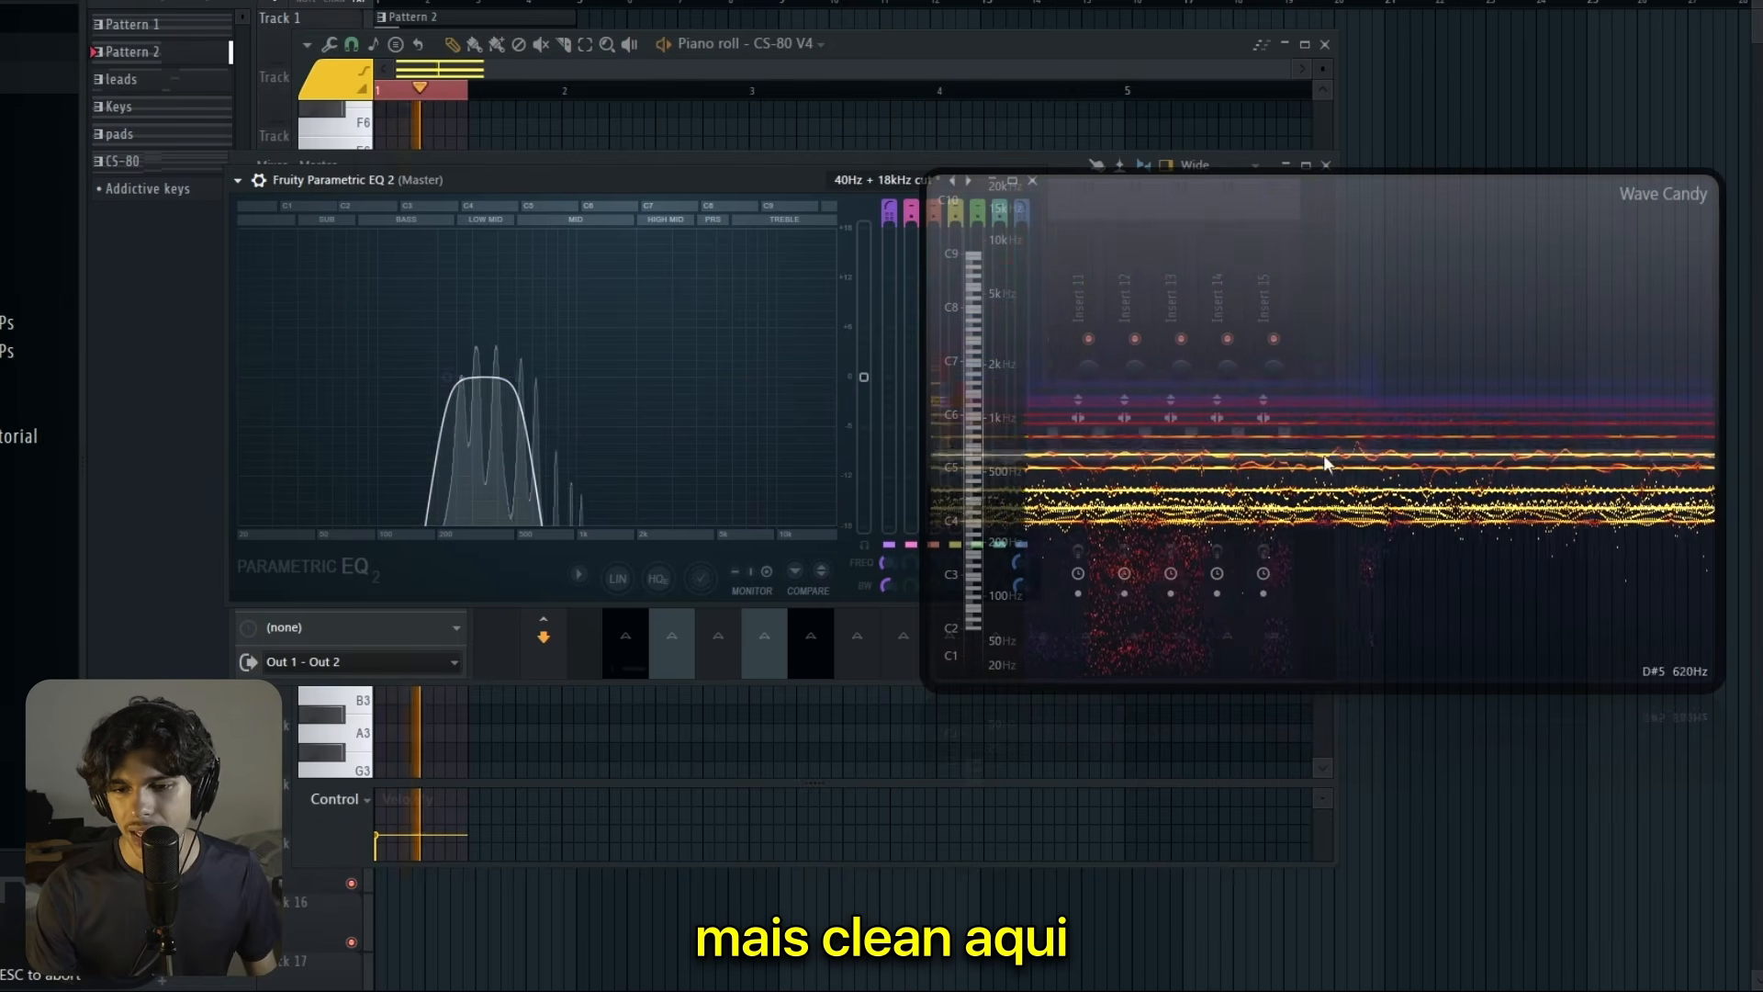
pyautogui.press('space')
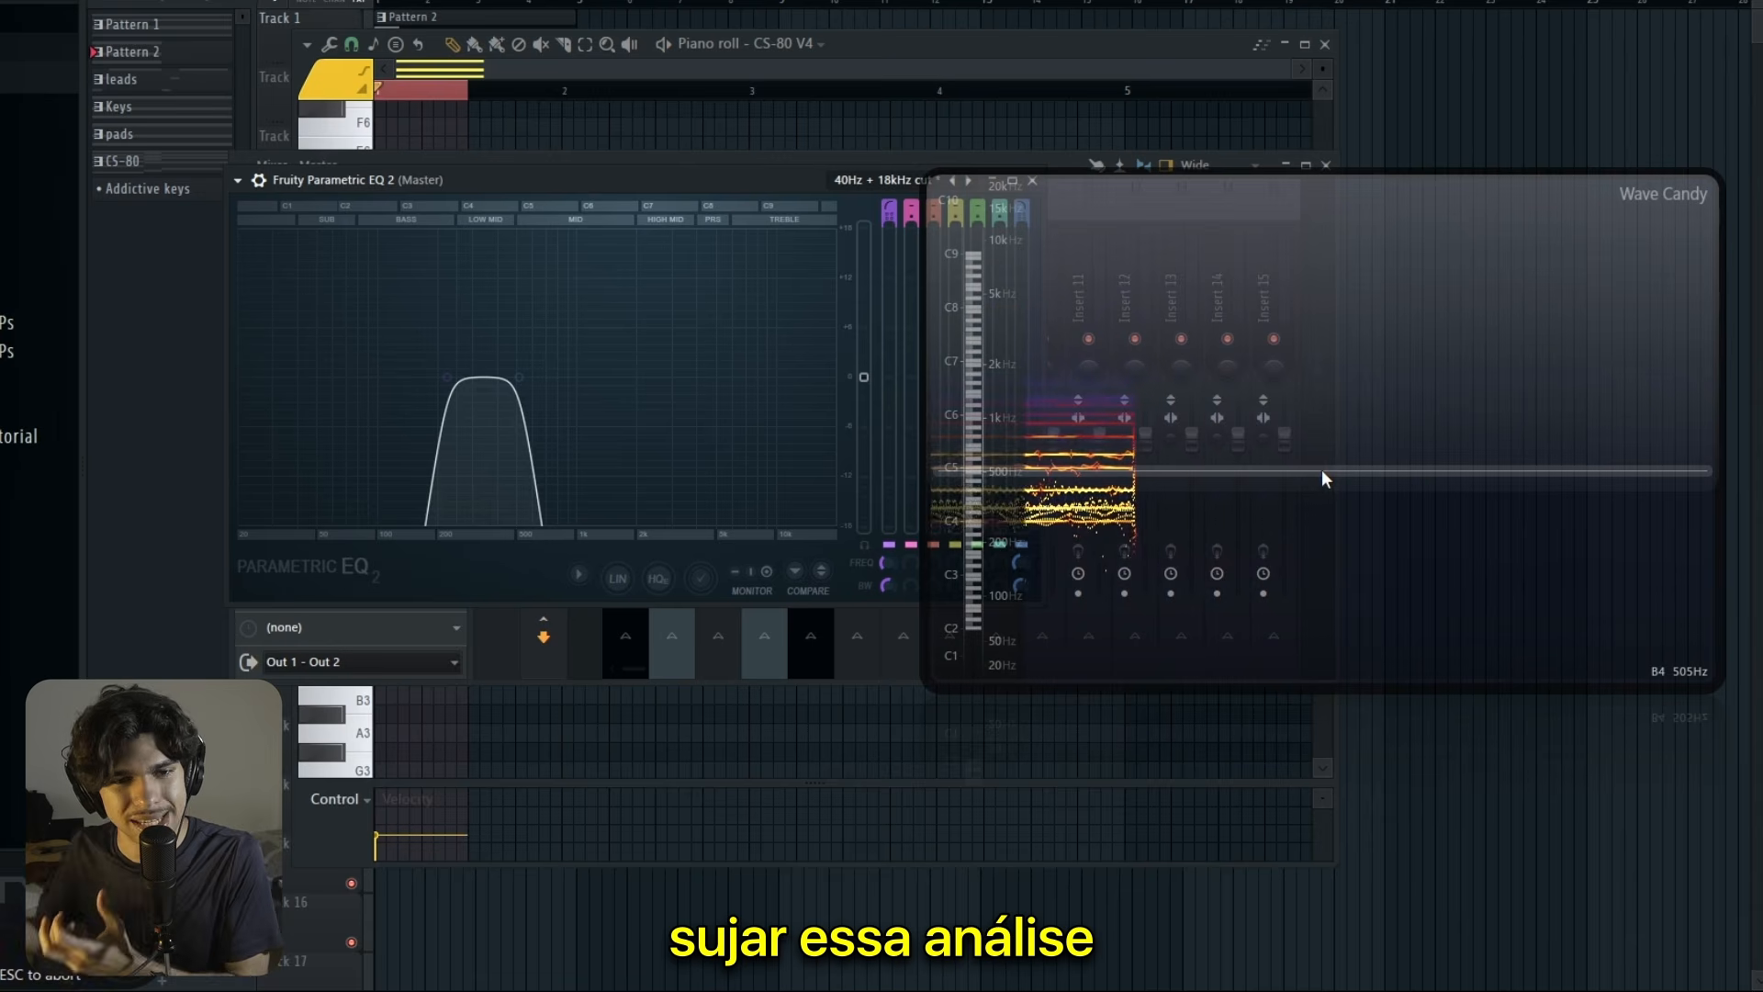
pyautogui.press('Escape')
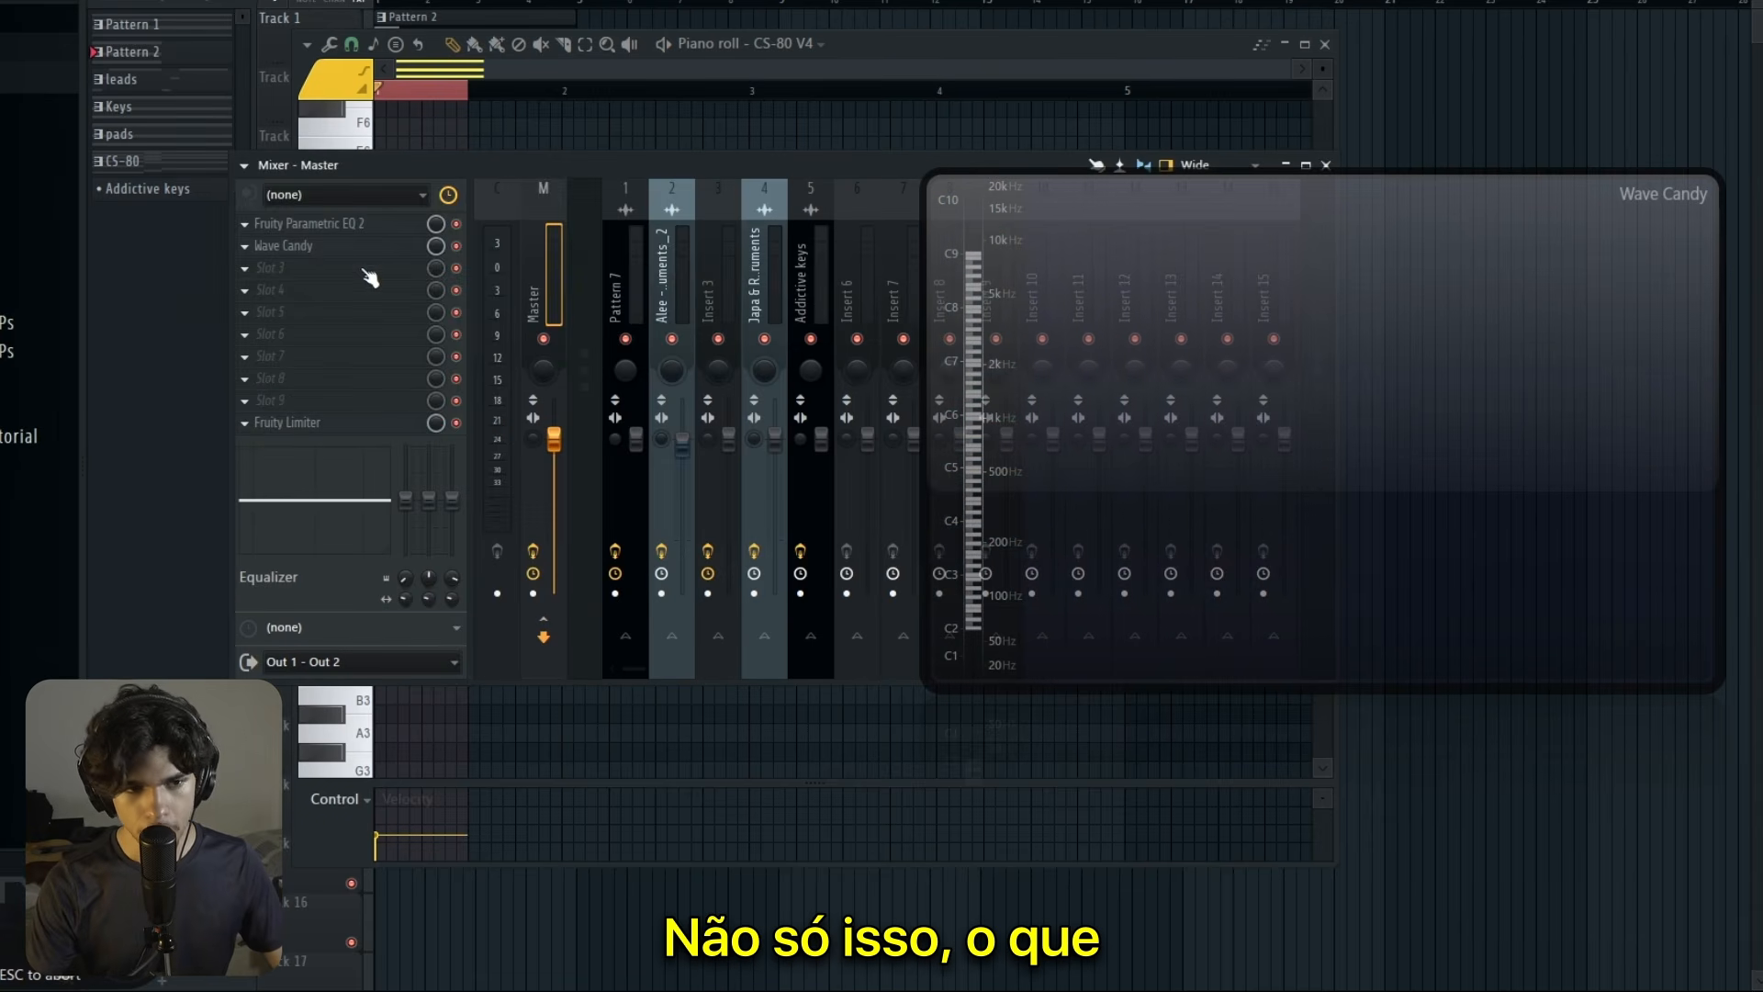
# Step: Open Wave Candy's settings on the Master track and adjust its dB range while the chord plays
pyautogui.click(321, 248)
pyautogui.press('space')
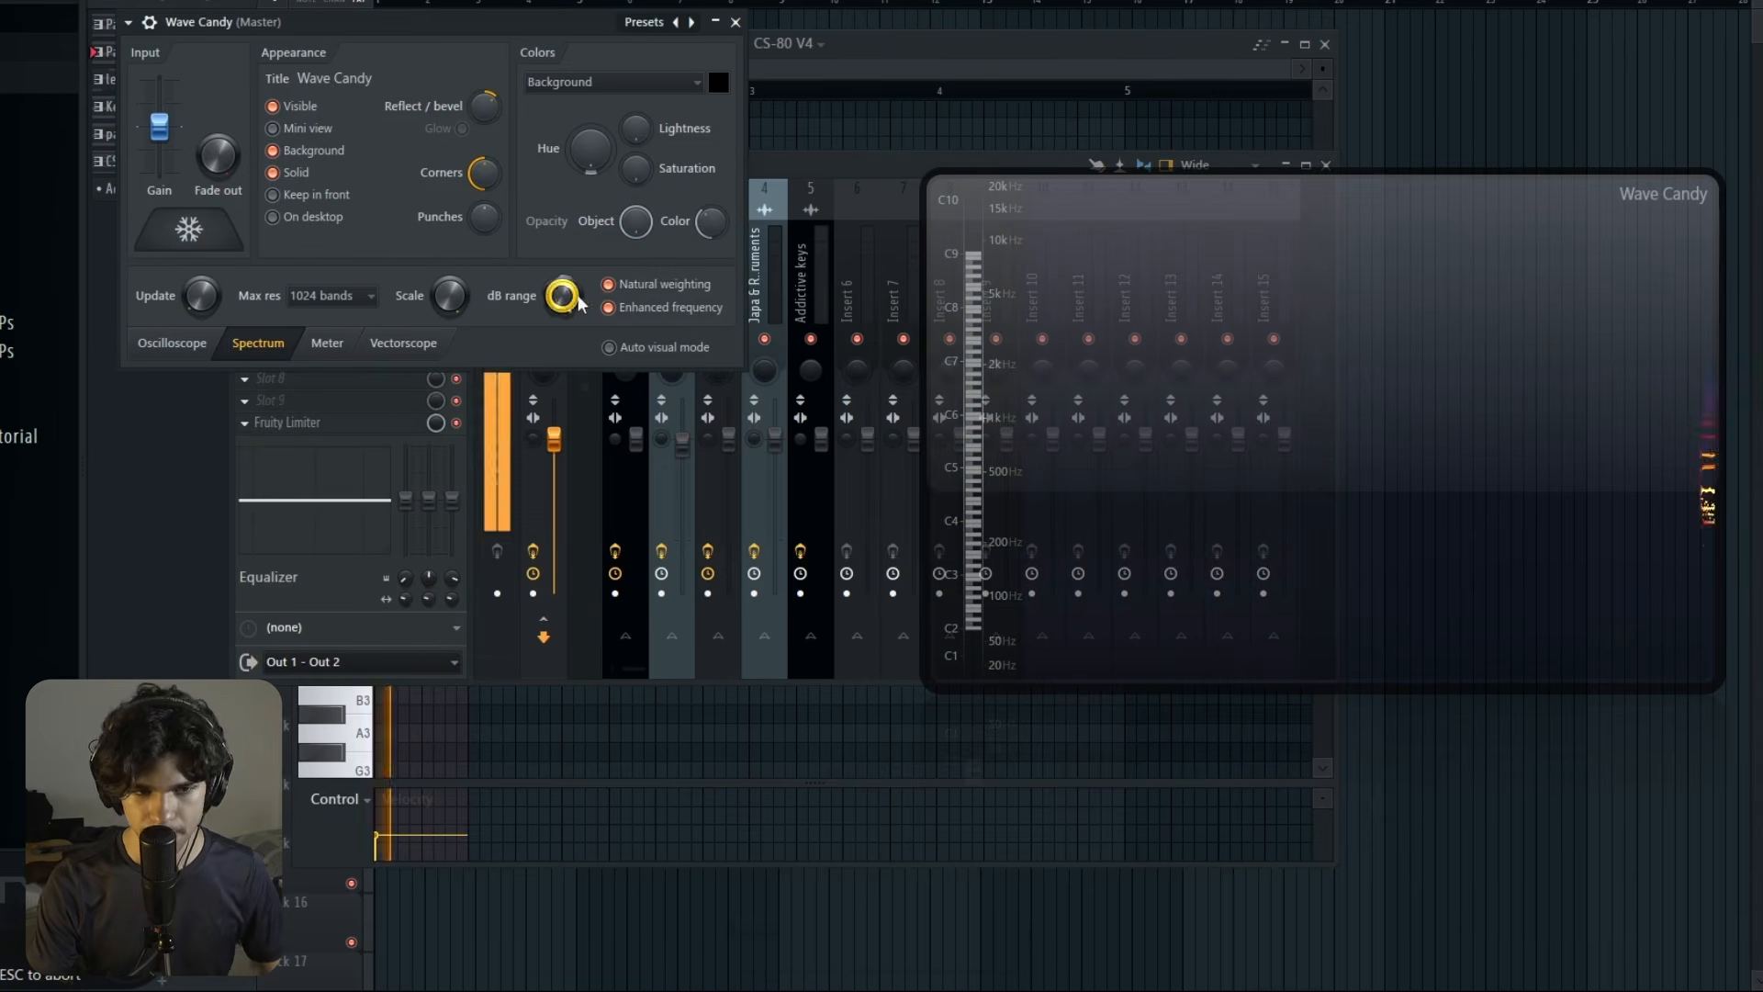
pyautogui.moveTo(562, 296); pyautogui.dragTo(562, 317)
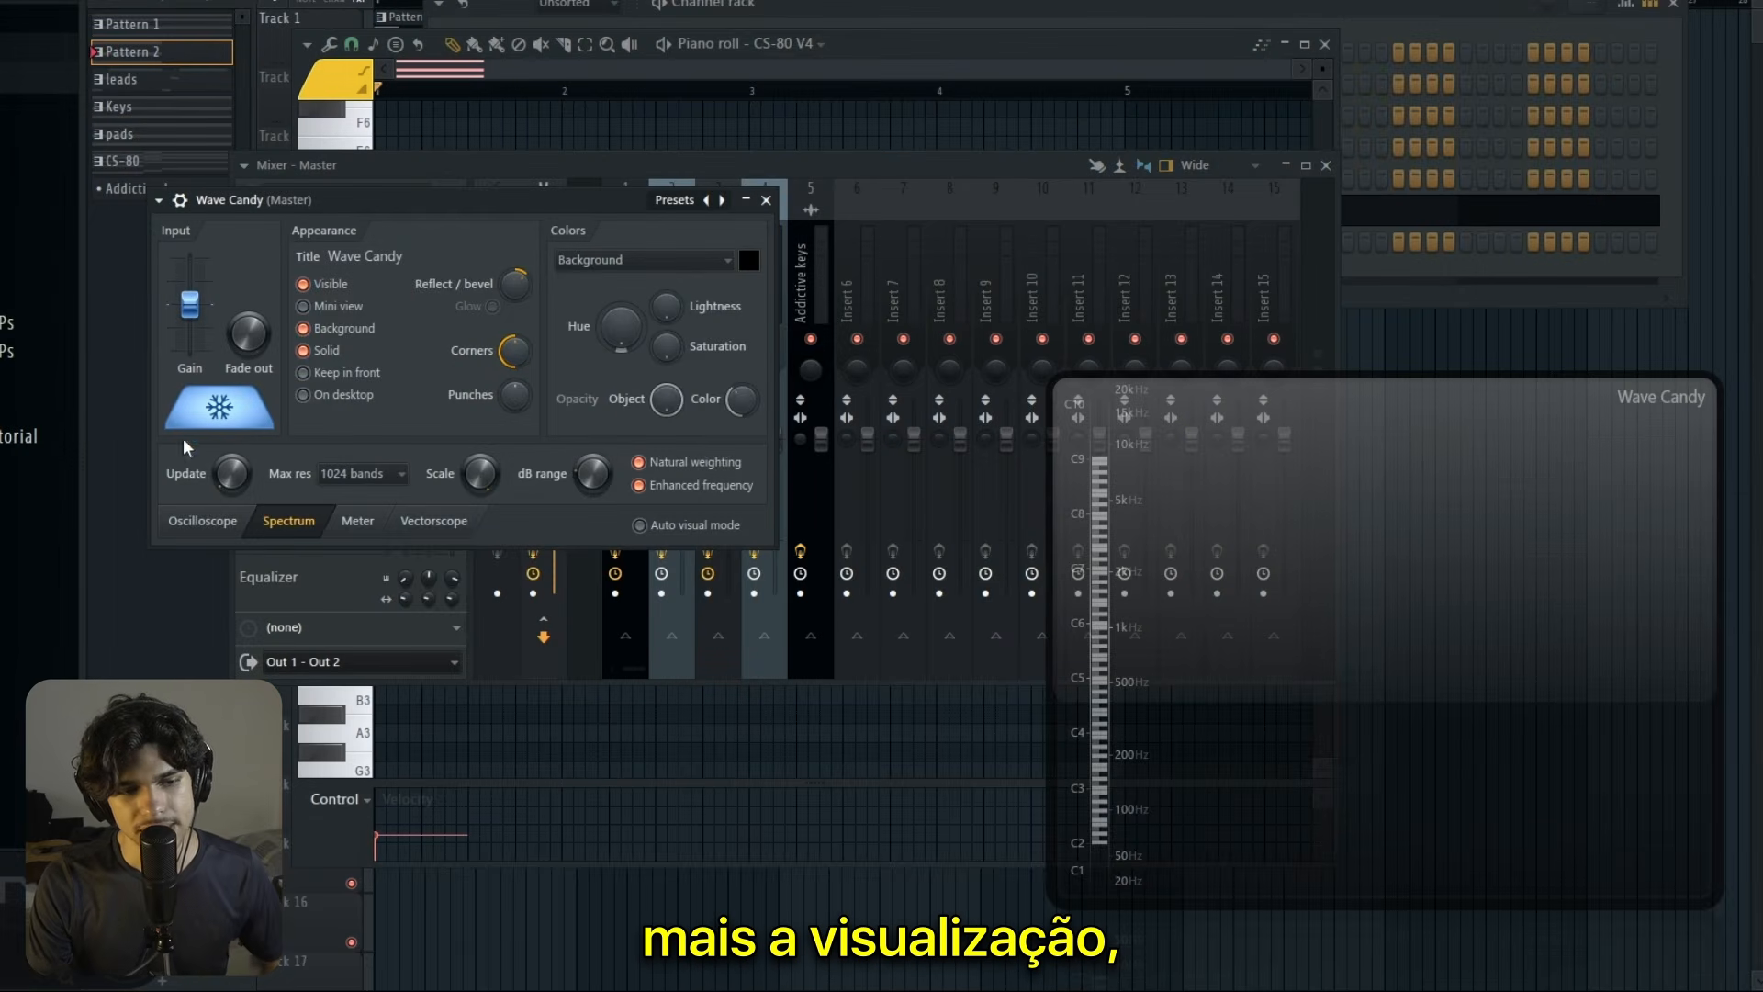
# Step: Set Wave Candy's maximum resolution to 8192 bands and freeze the spectrum while the chord plays
pyautogui.click(363, 473)
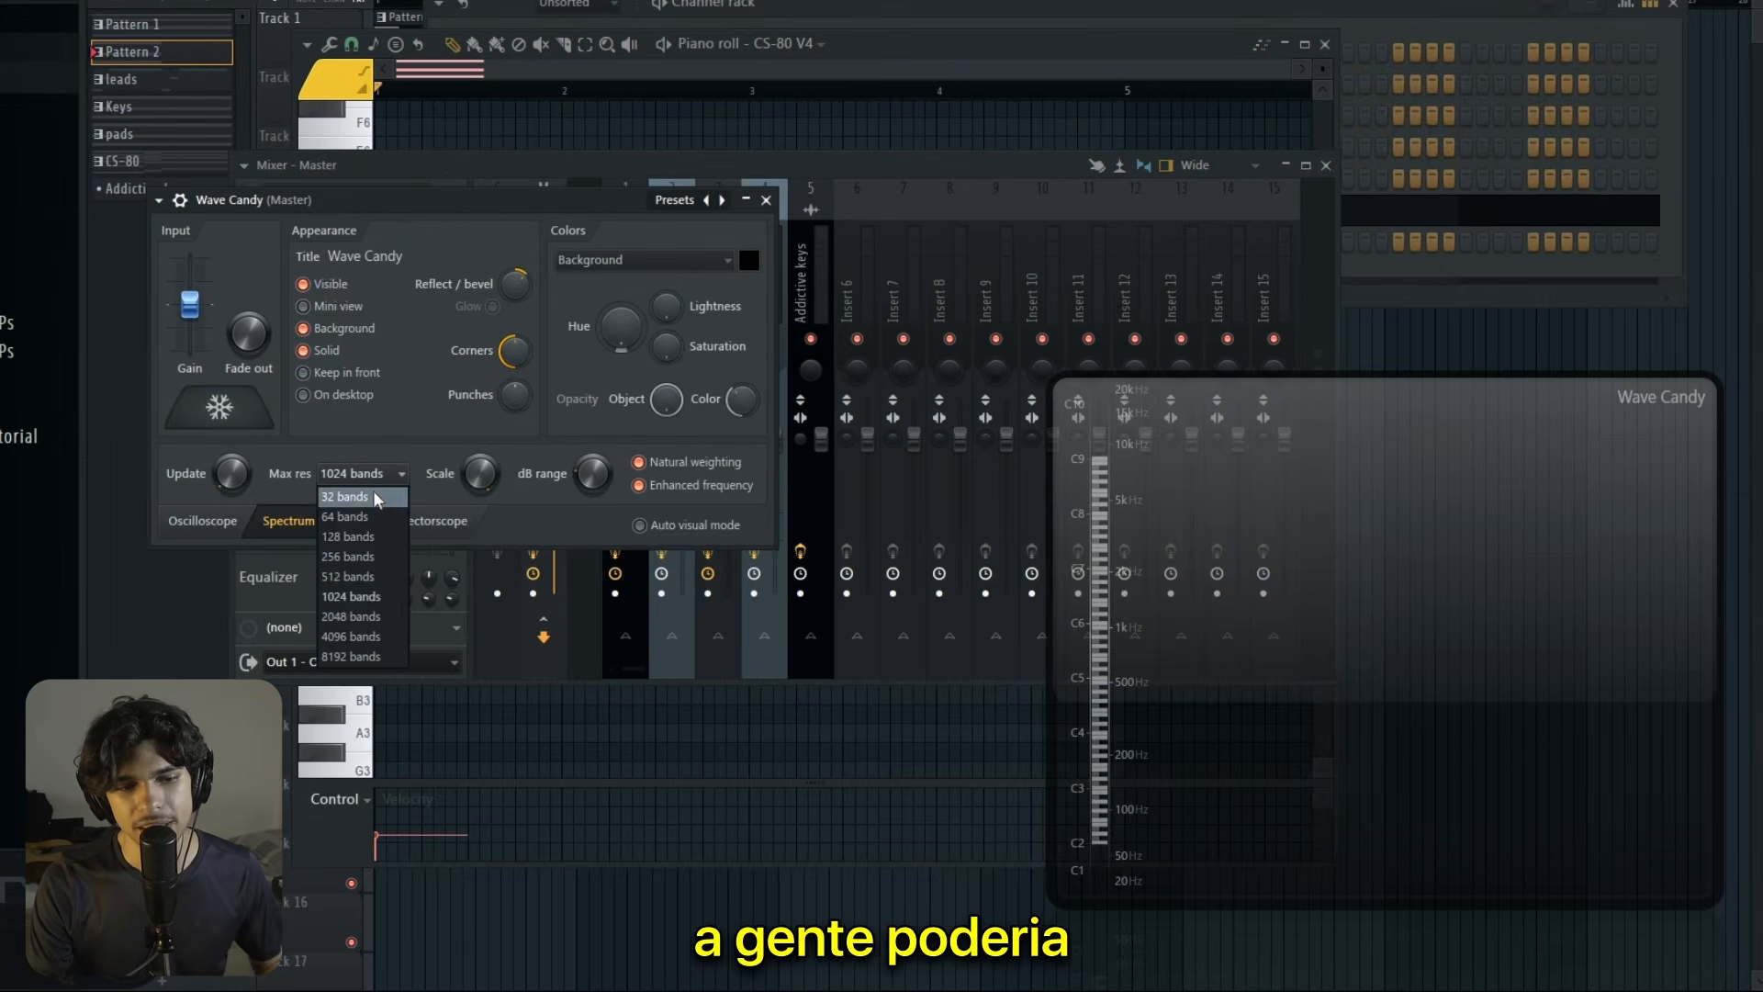
pyautogui.click(366, 652)
pyautogui.press('space')
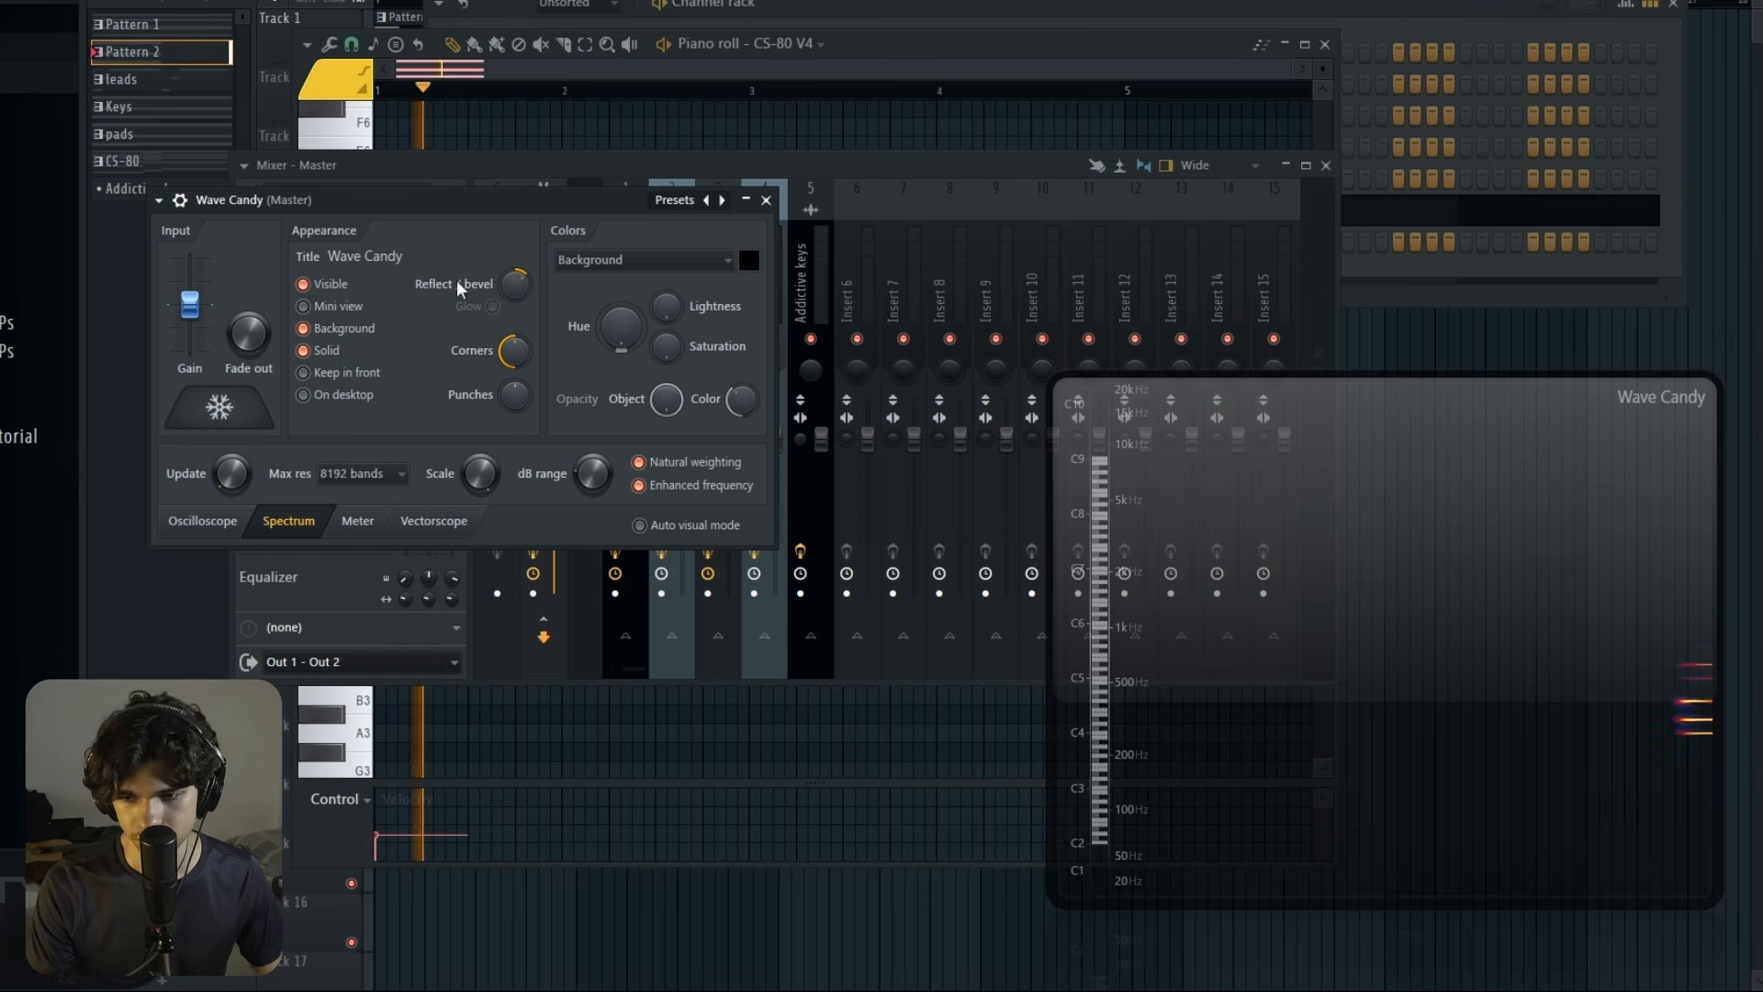
pyautogui.click(249, 424)
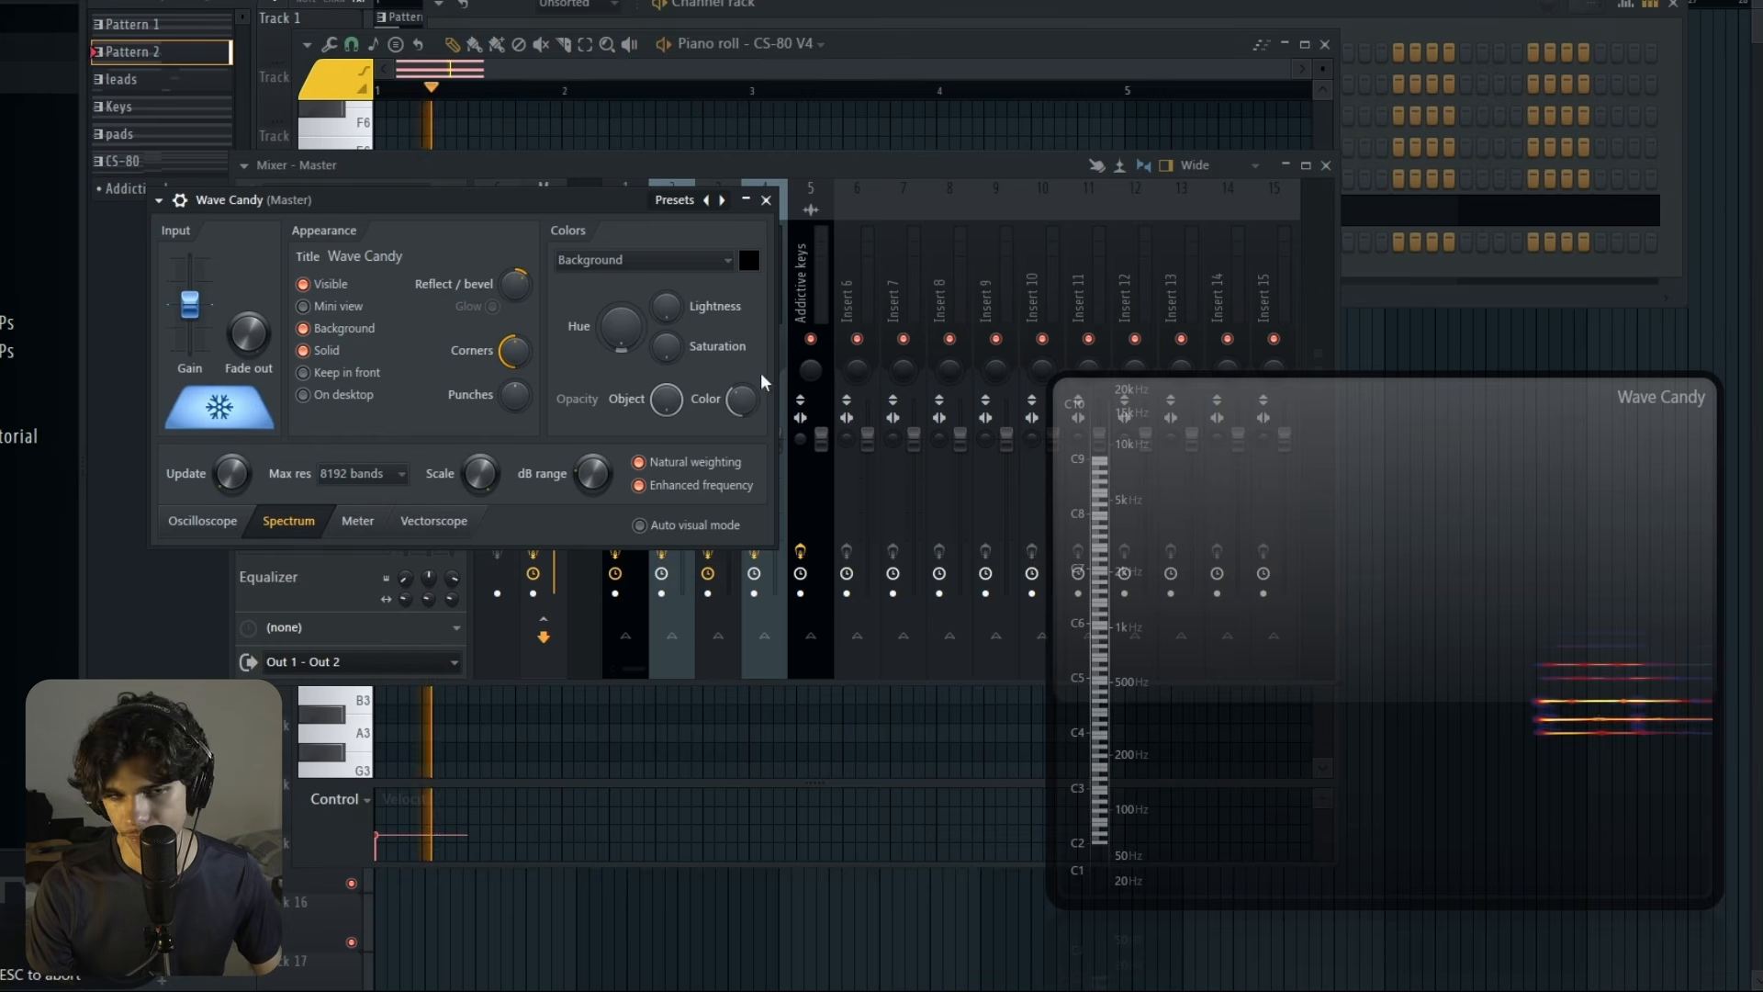
pyautogui.press('space')
# Step: Reposition the frozen spectrum display beside the mixer, and close and reopen the Wave Candy settings
pyautogui.moveTo(1467, 435); pyautogui.dragTo(1359, 304)
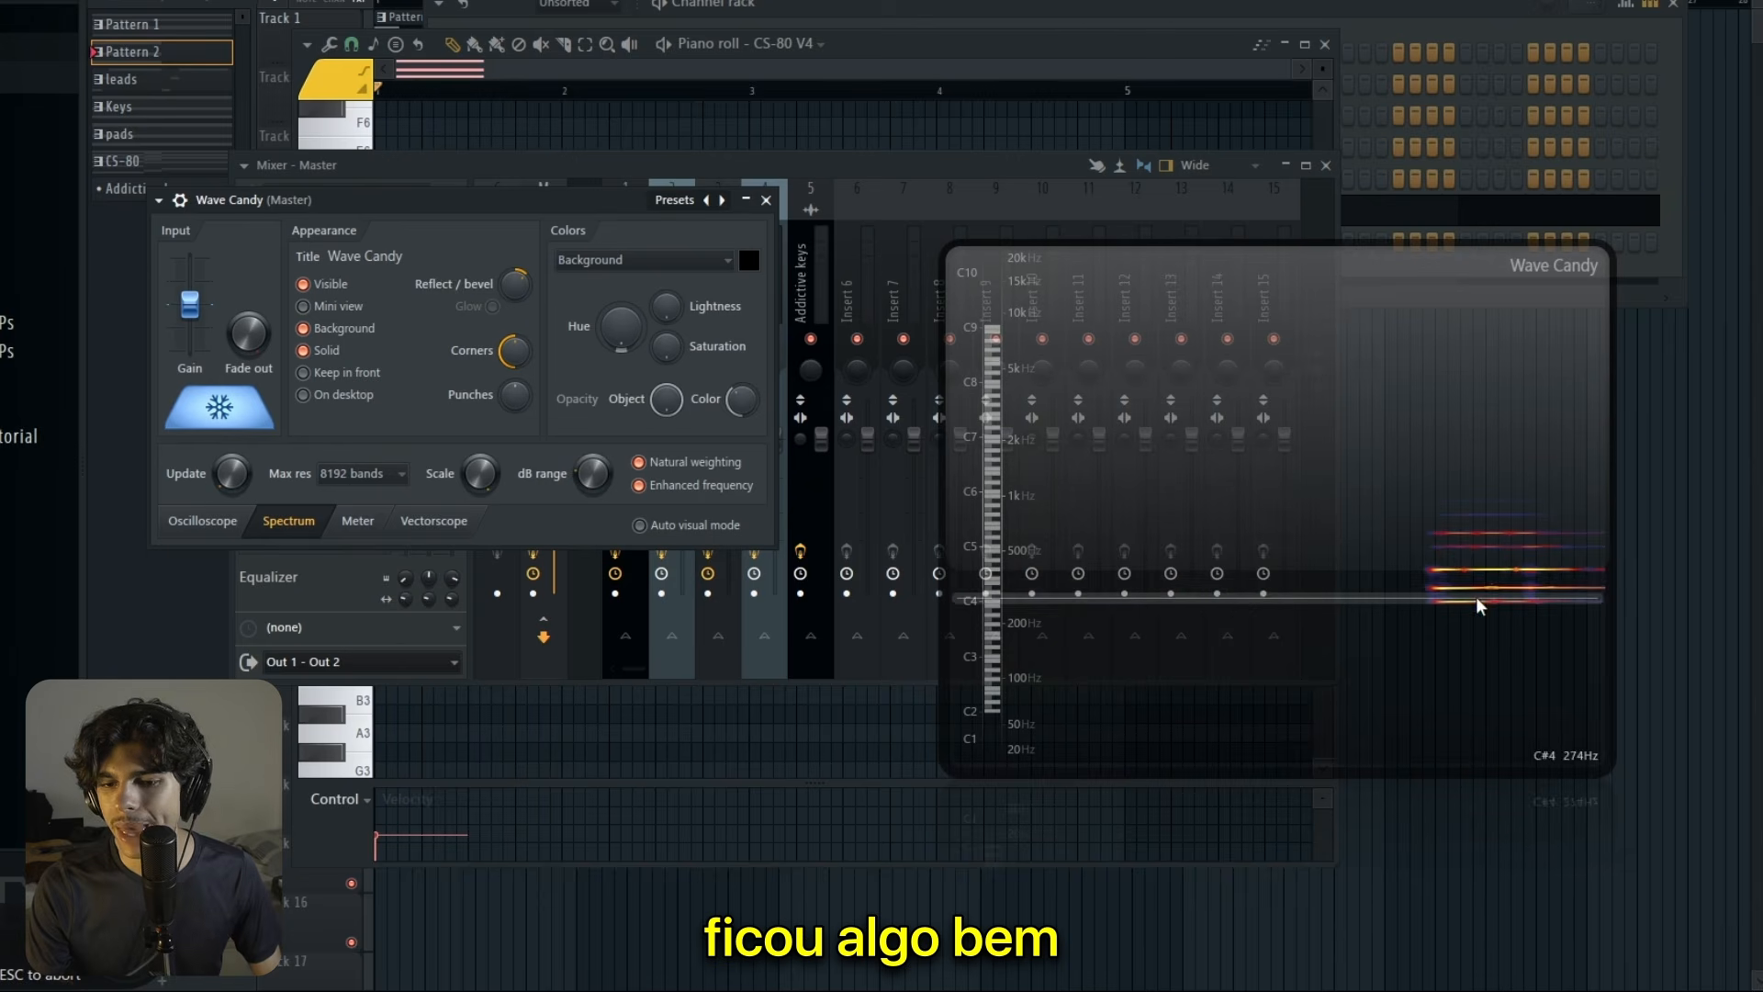
pyautogui.moveTo(1225, 347); pyautogui.dragTo(1331, 452)
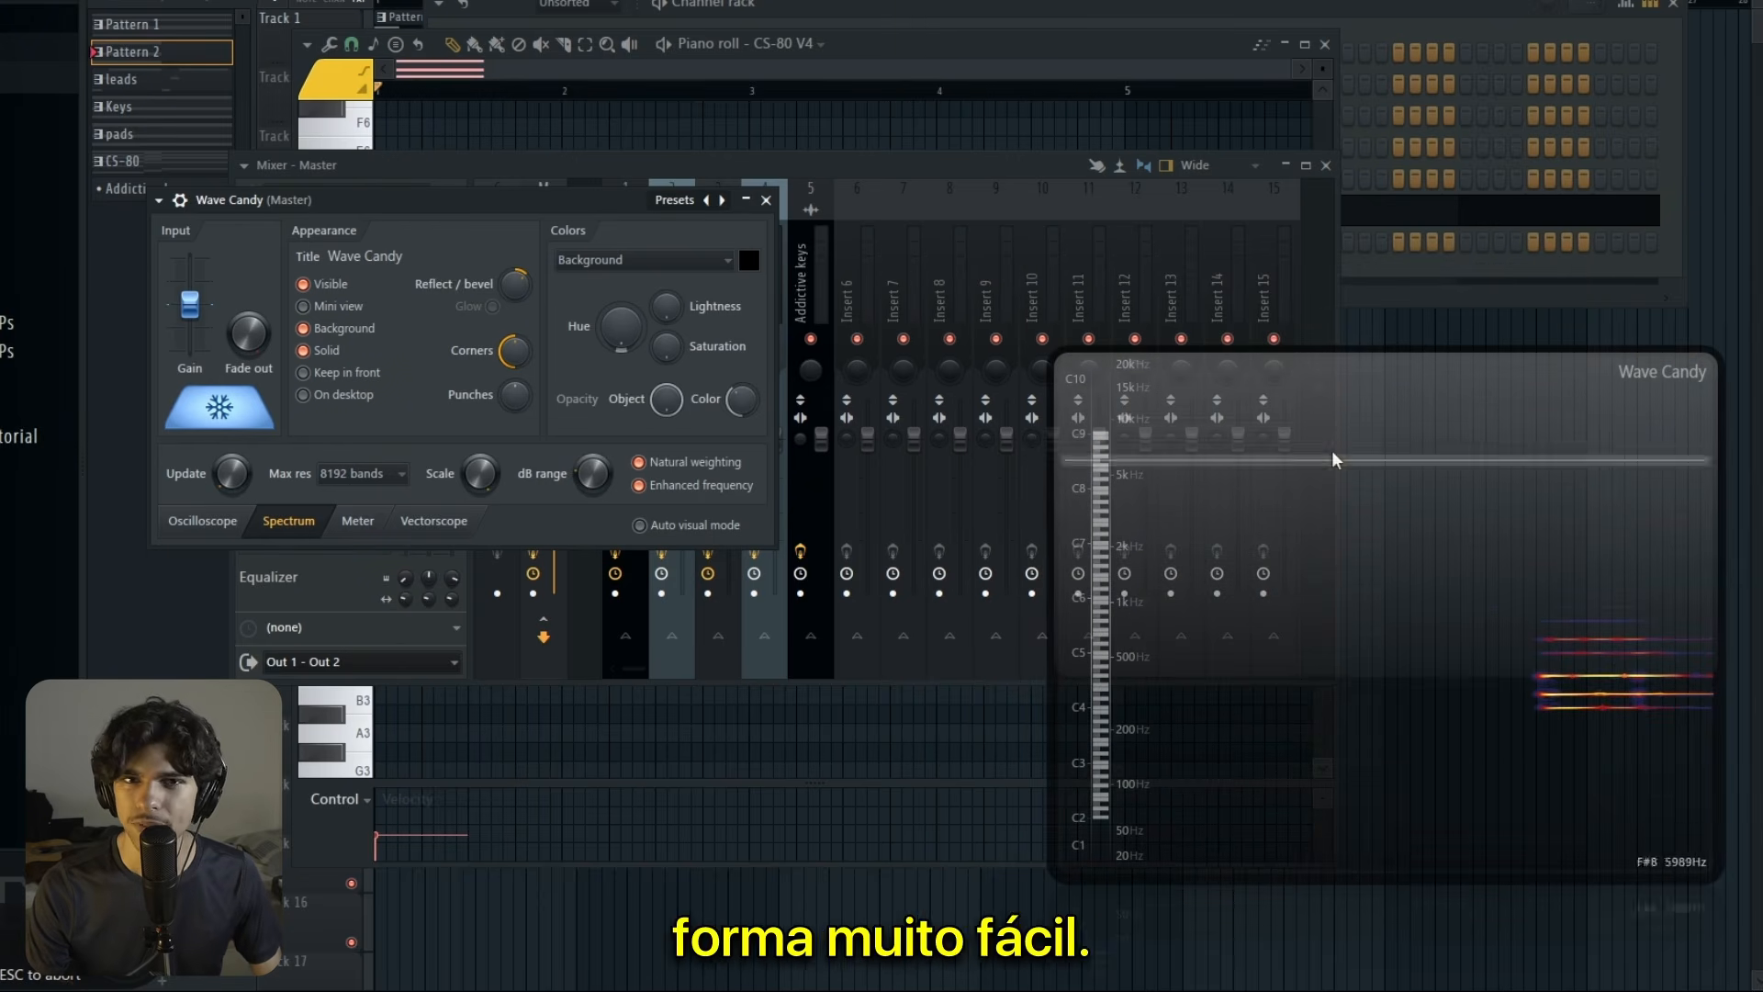
pyautogui.click(766, 200)
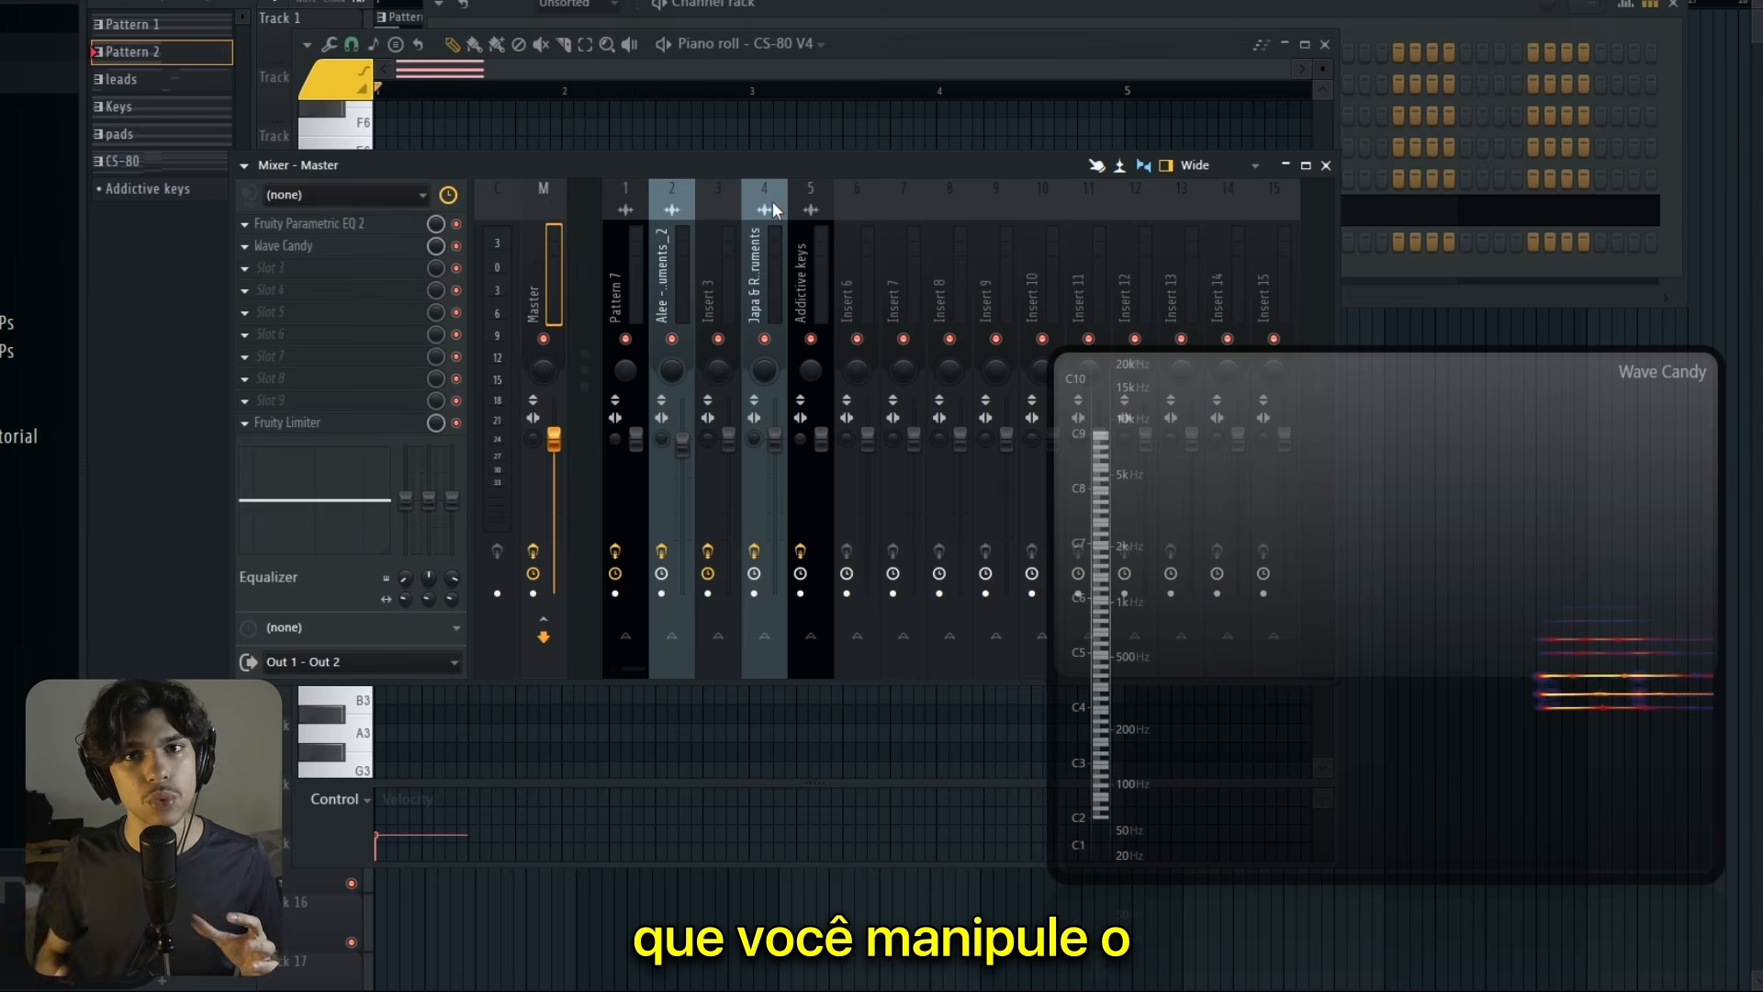
pyautogui.click(349, 246)
pyautogui.click(358, 475)
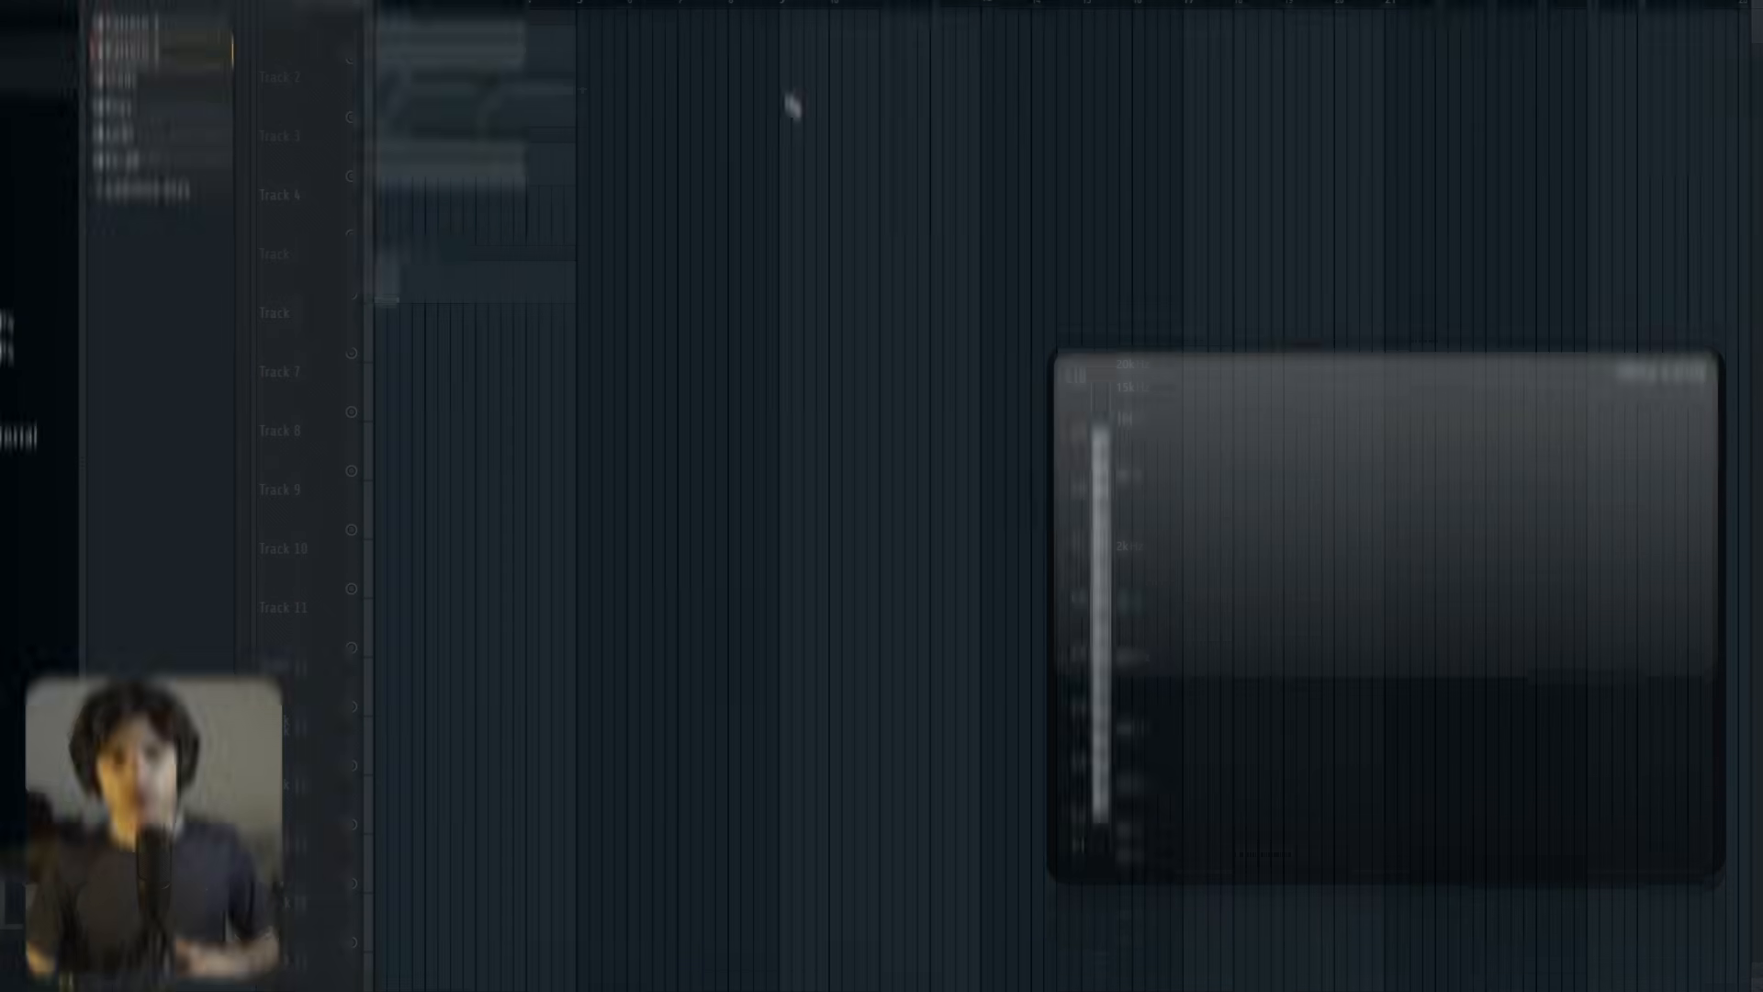
# Step: Solo the Keys and leads tracks in turn, reactivate all playlist tracks and select the pads clip
pyautogui.rightClick(355, 63)
pyautogui.rightClick(354, 116)
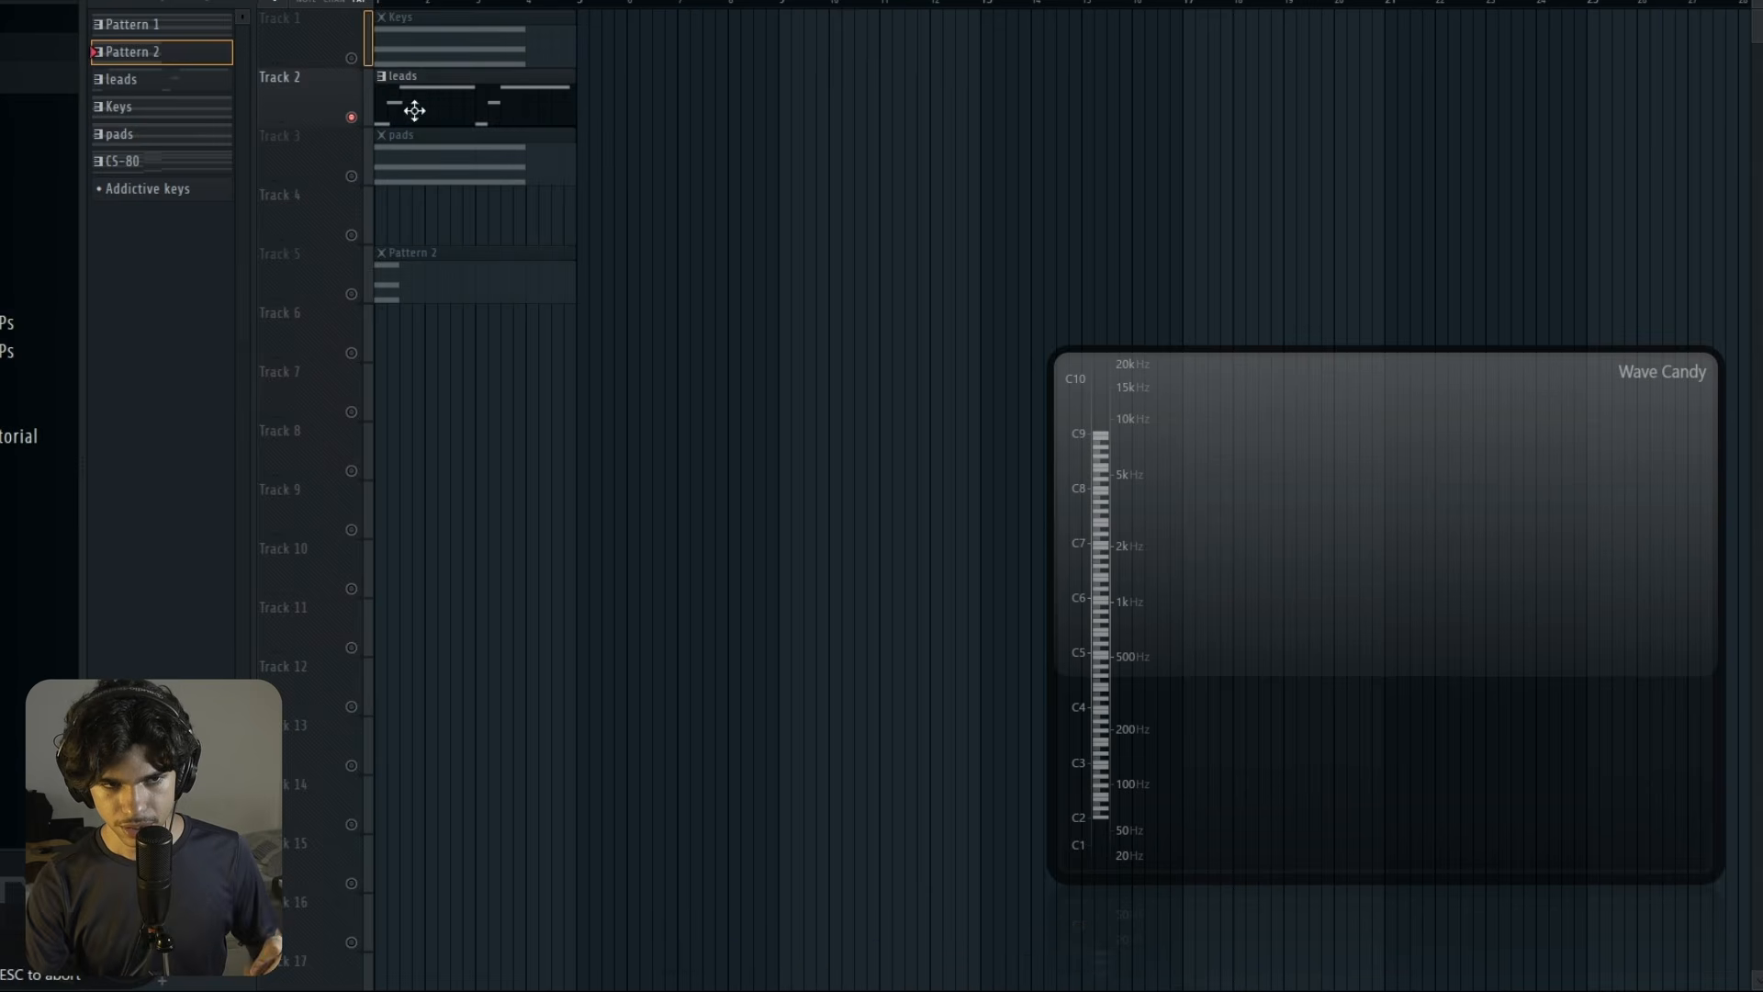
pyautogui.rightClick(360, 64)
pyautogui.click(359, 63)
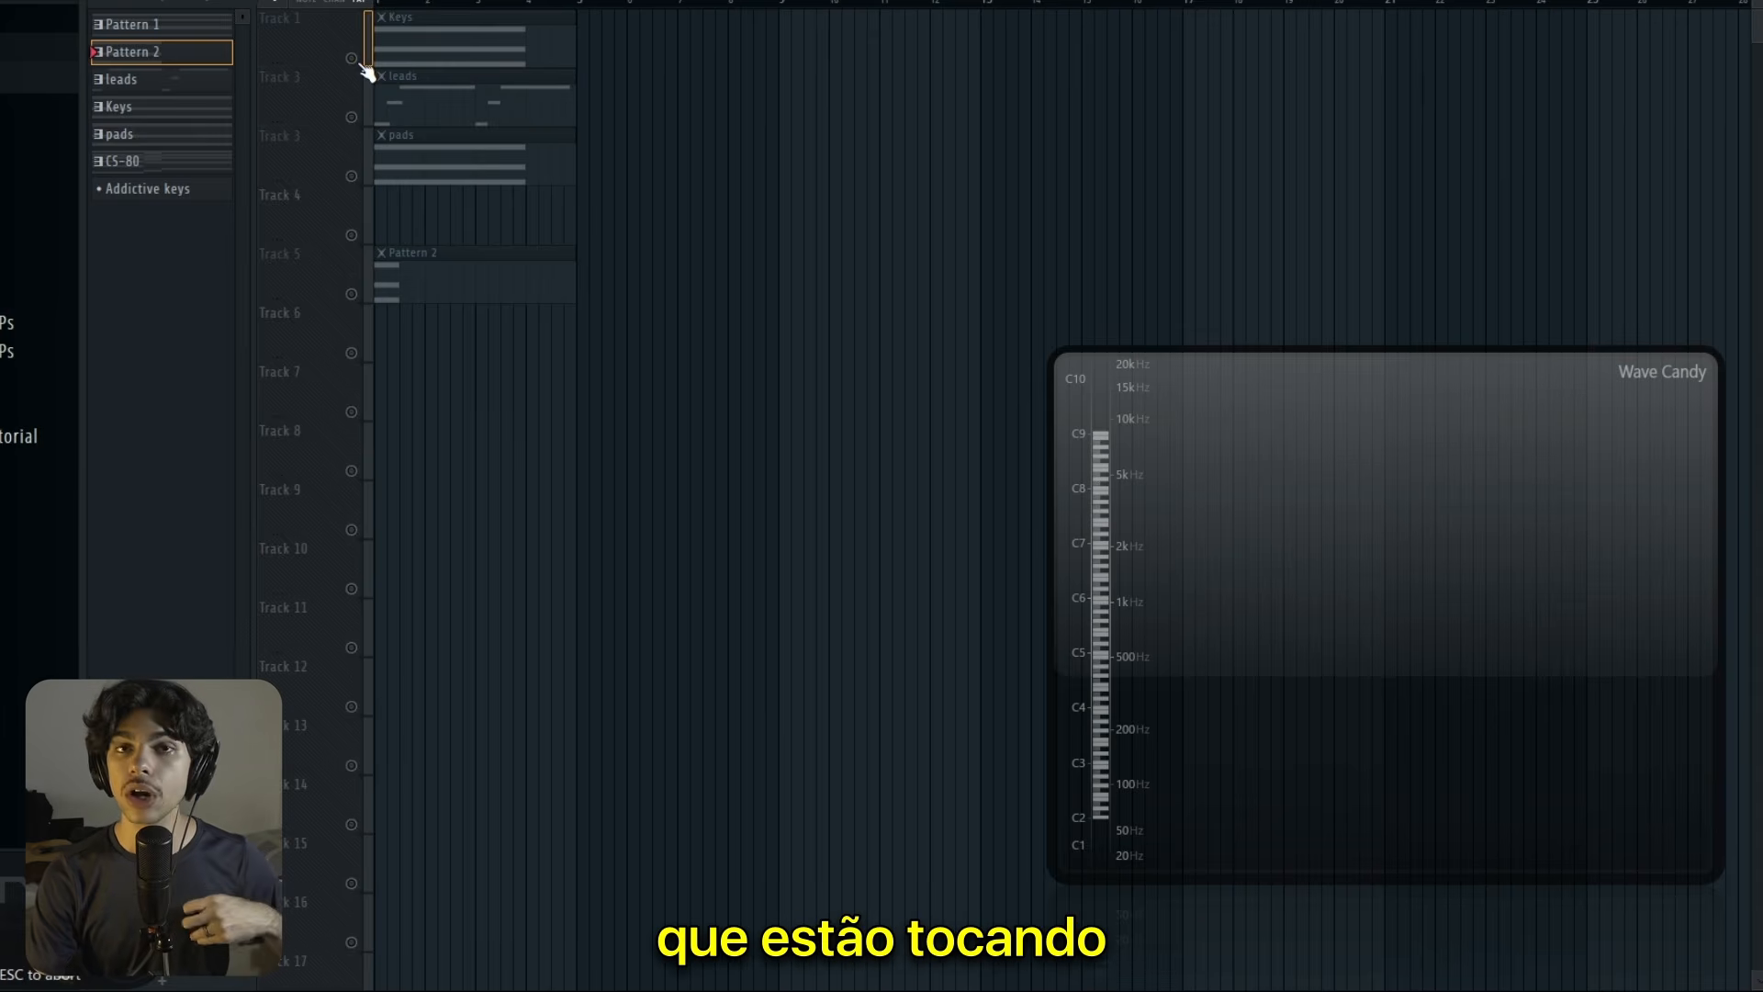
pyautogui.rightClick(359, 64)
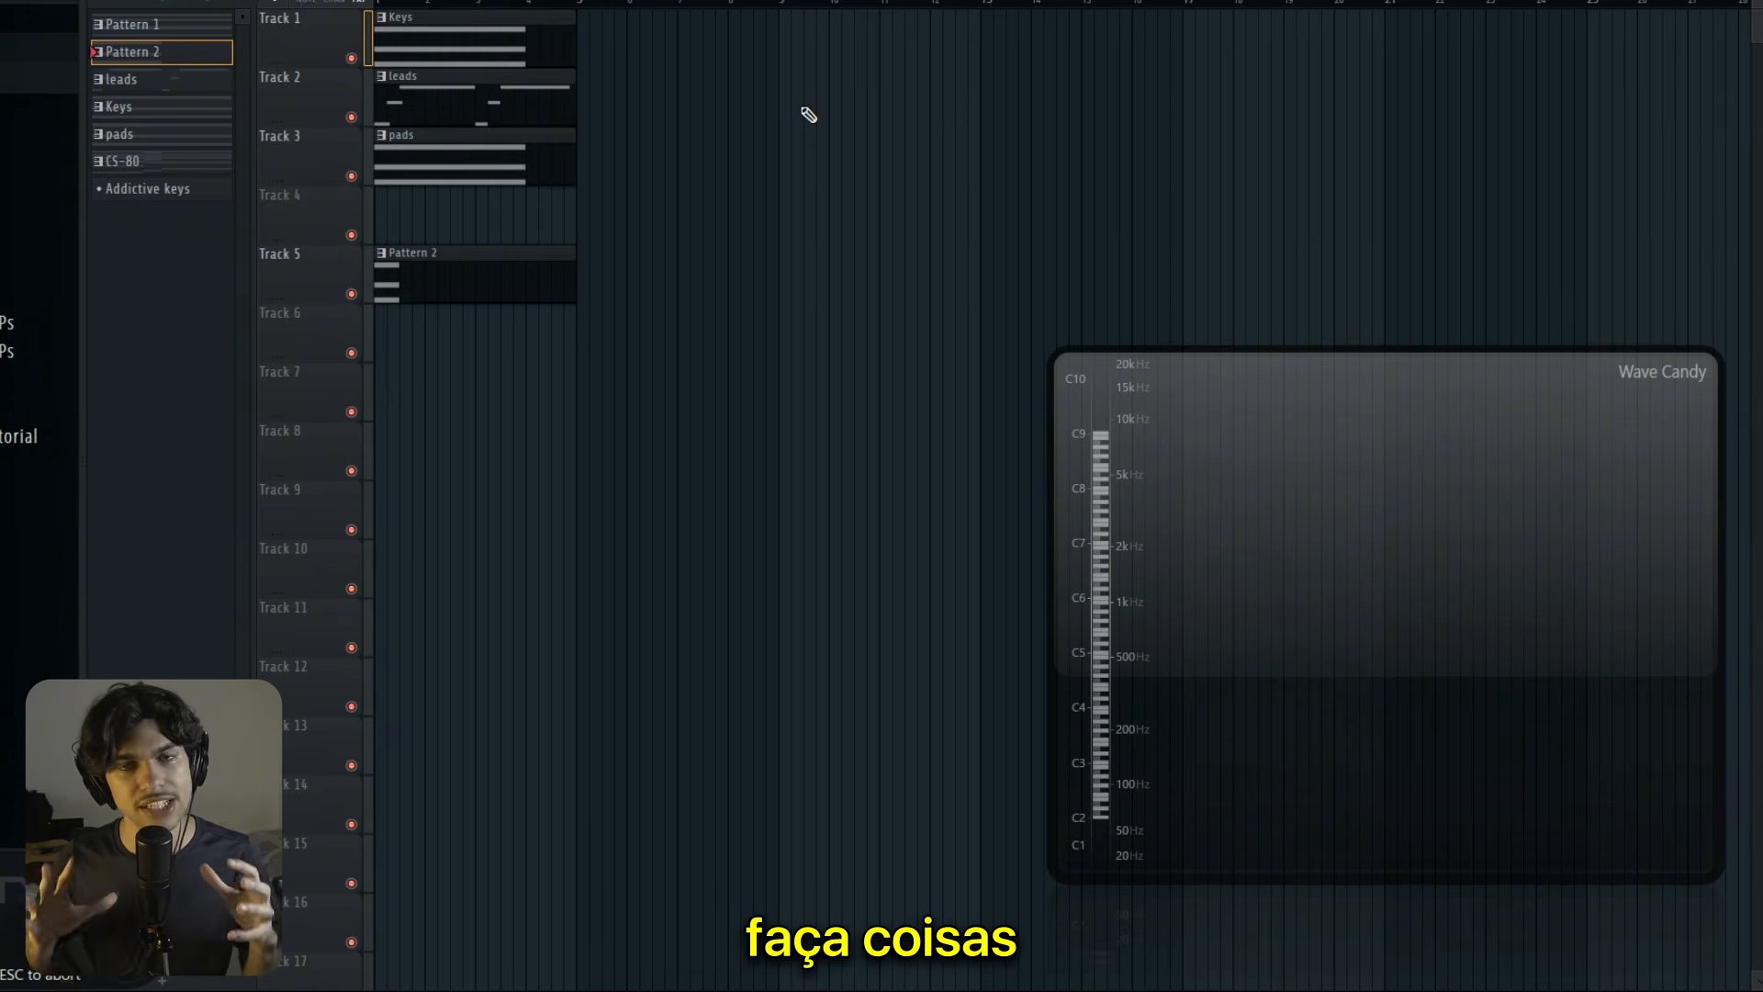
pyautogui.click(455, 52)
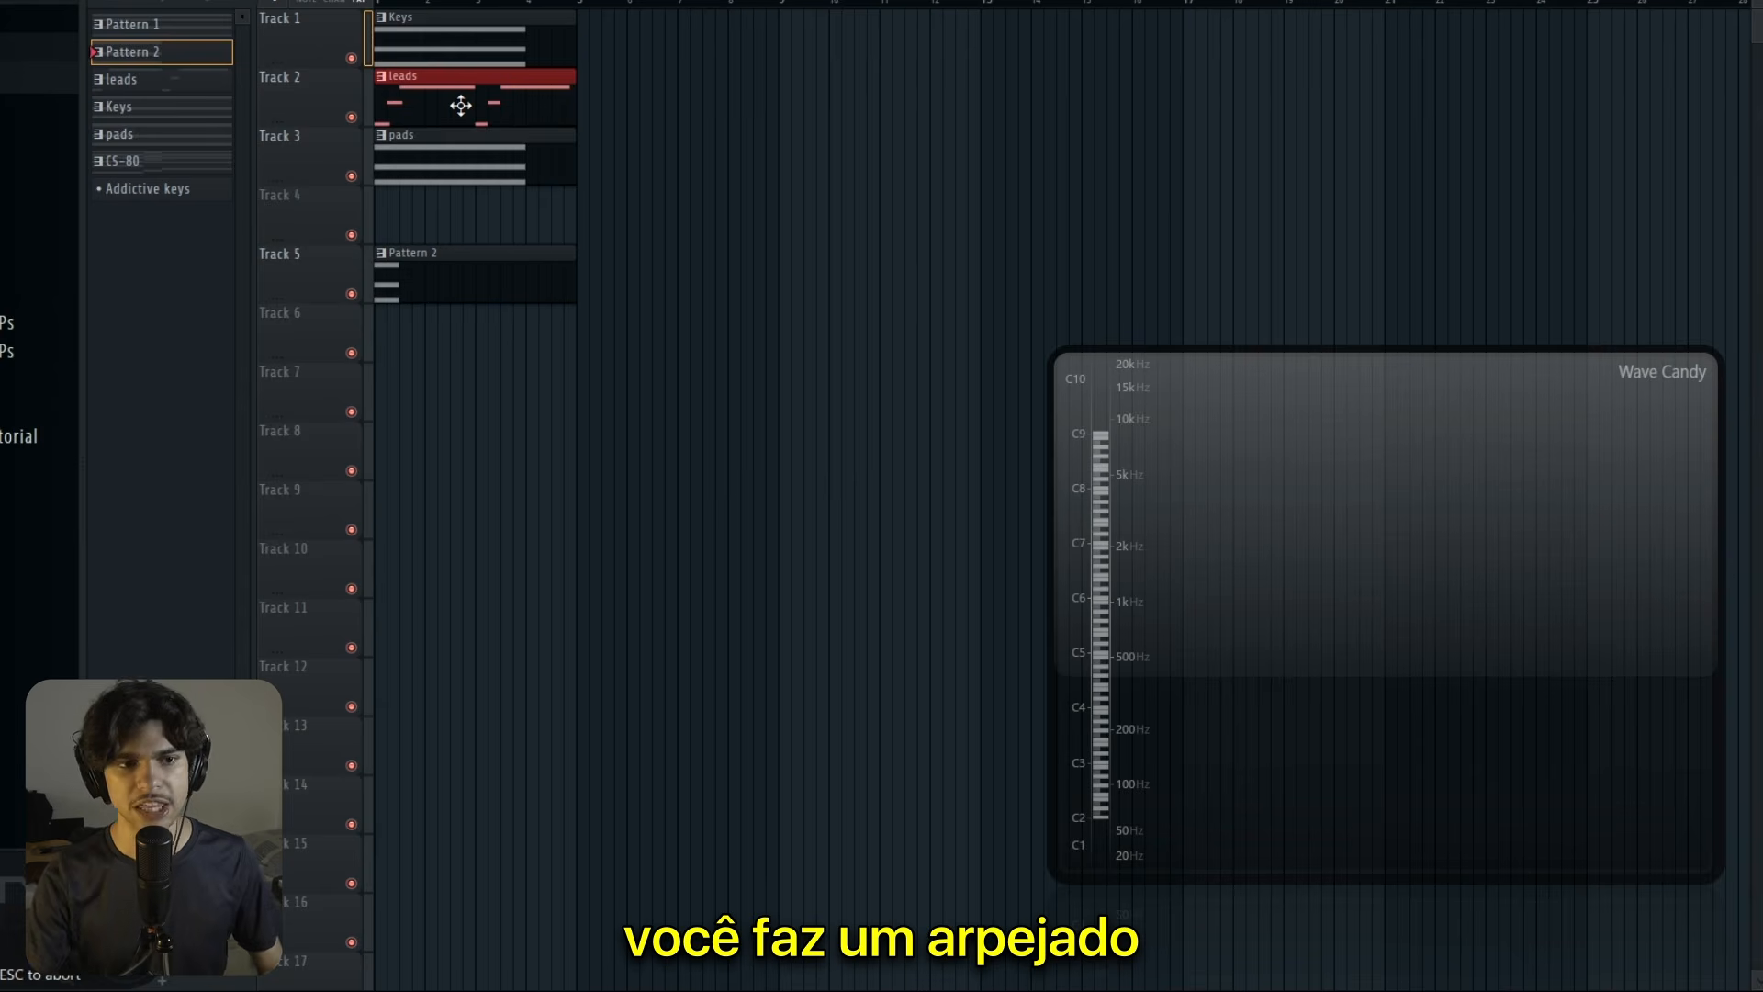
pyautogui.click(420, 147)
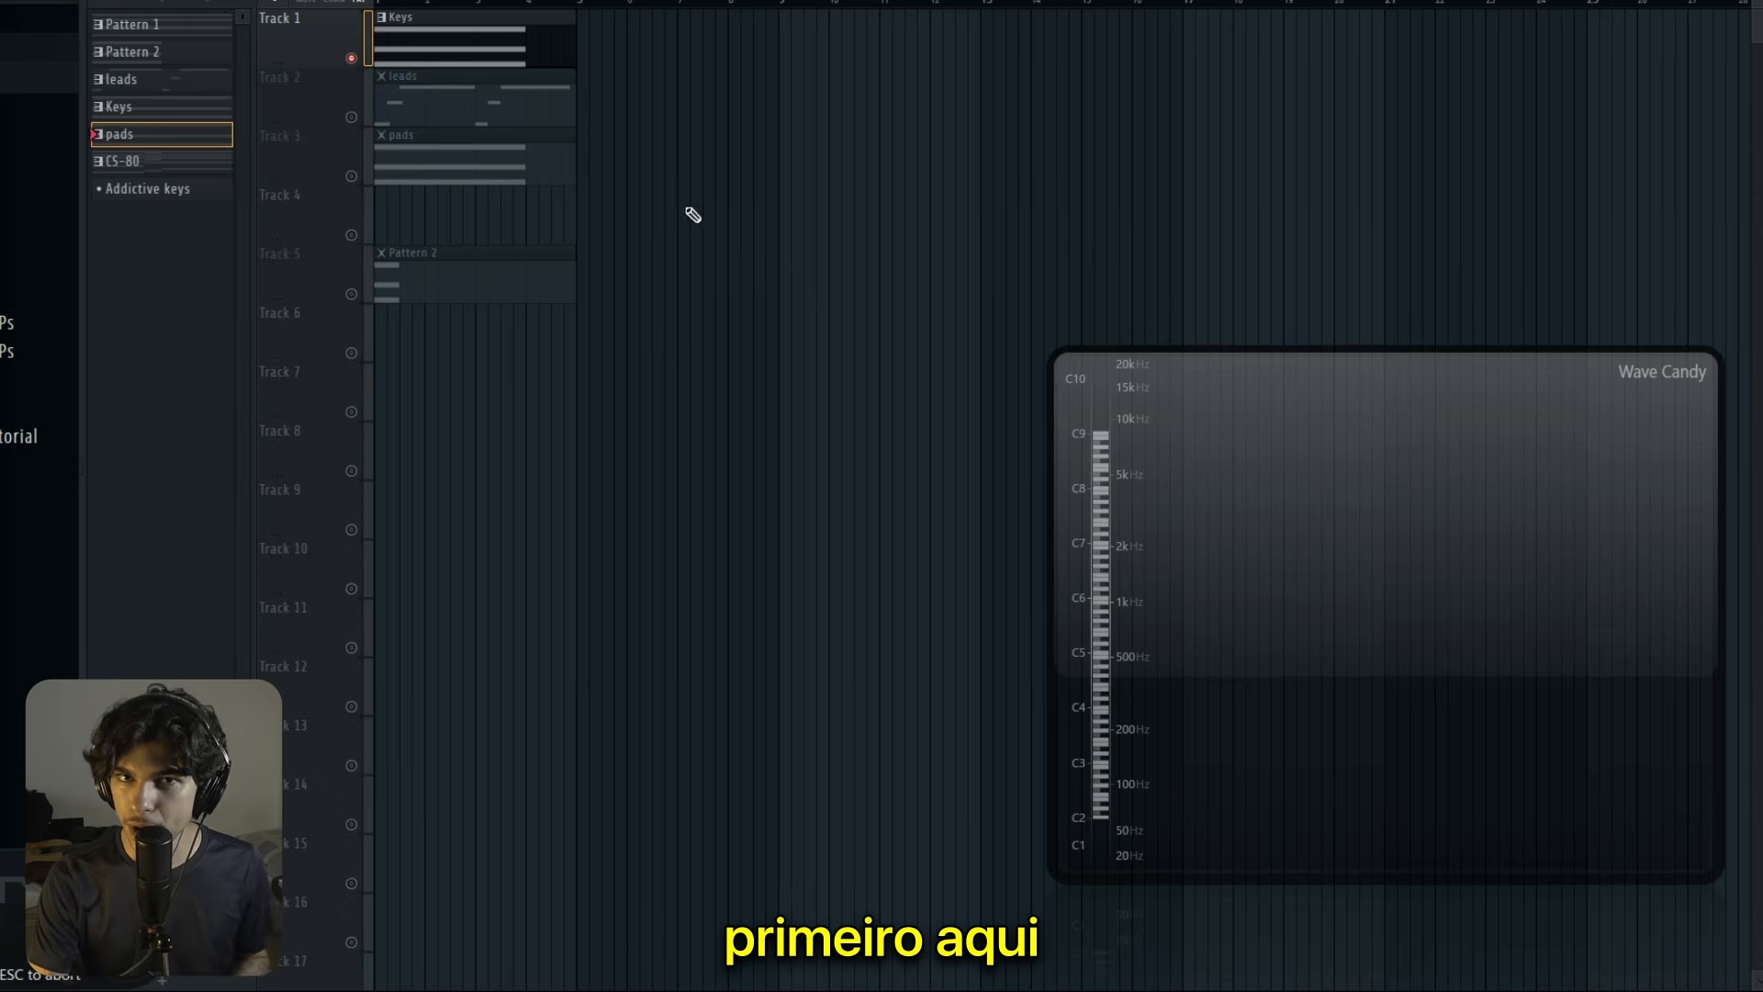
# Step: Open the mixer and the Wave Candy settings, and place the settings window clear of the spectrum display
pyautogui.press('F9')
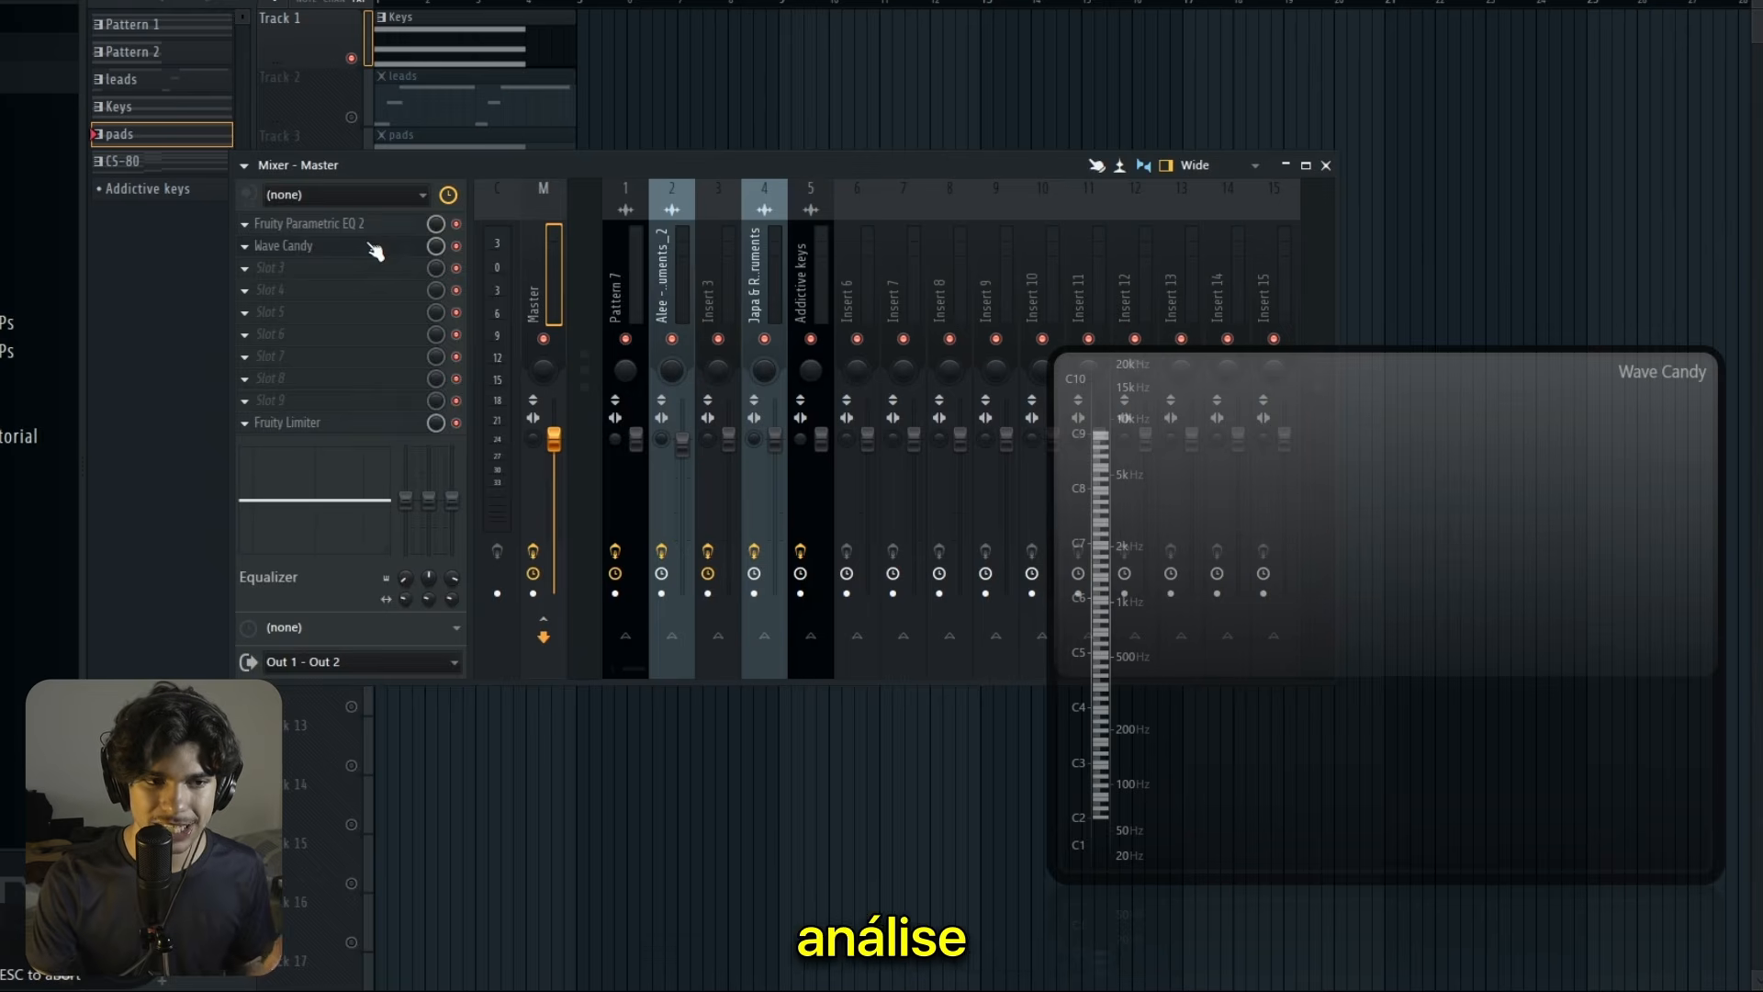
pyautogui.click(374, 248)
pyautogui.moveTo(414, 200); pyautogui.dragTo(390, 349)
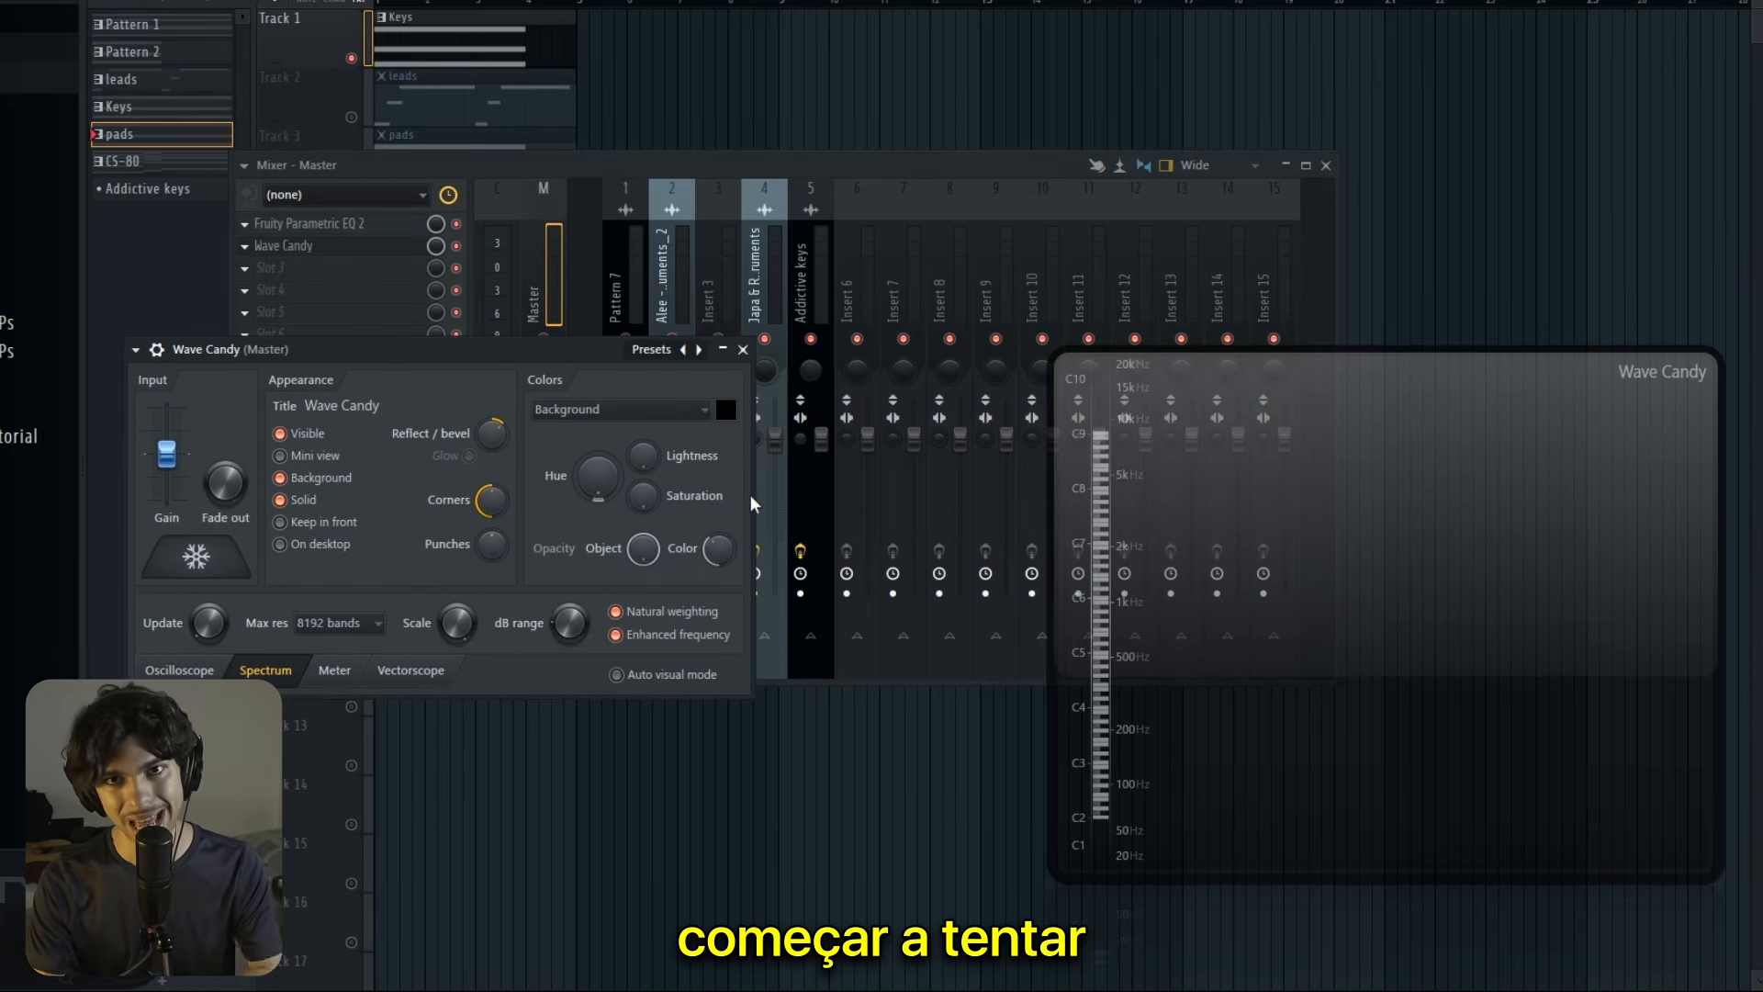
pyautogui.moveTo(390, 353); pyautogui.dragTo(453, 268)
# Step: Freeze the Wave Candy spectrum while the soloed Keys clip plays, stop playback and close the settings window
pyautogui.press('space')
pyautogui.click(258, 474)
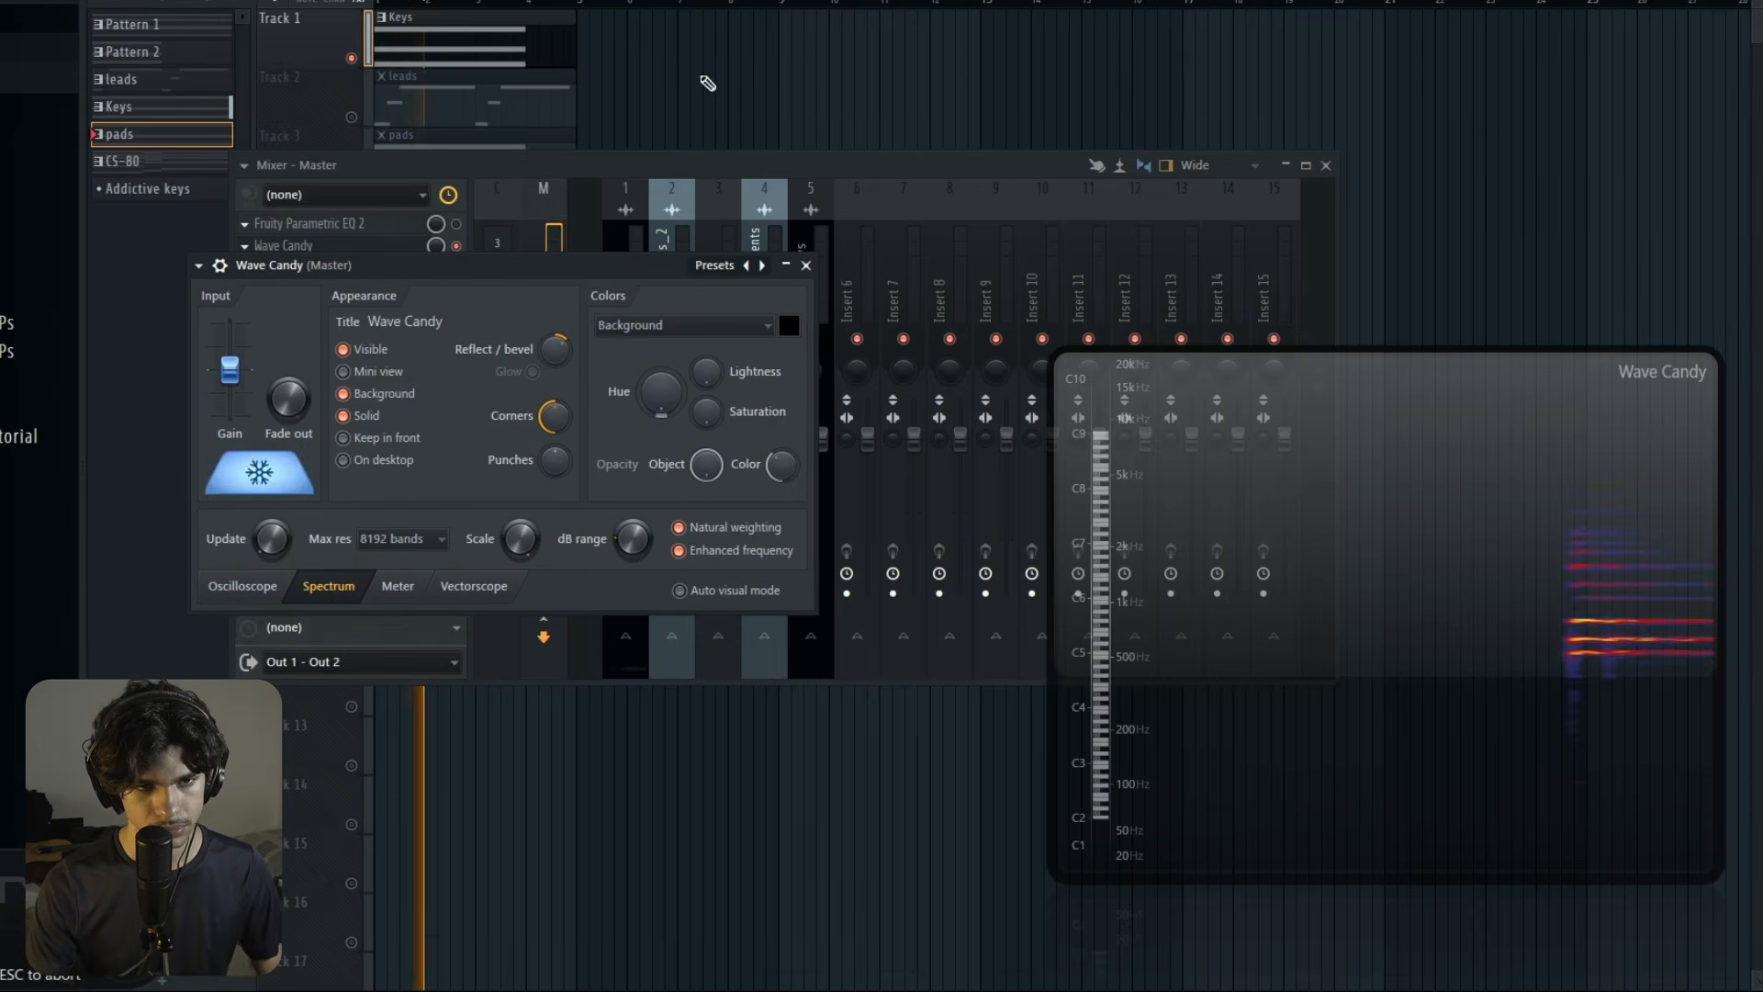
pyautogui.rightClick(705, 81)
pyautogui.press('space')
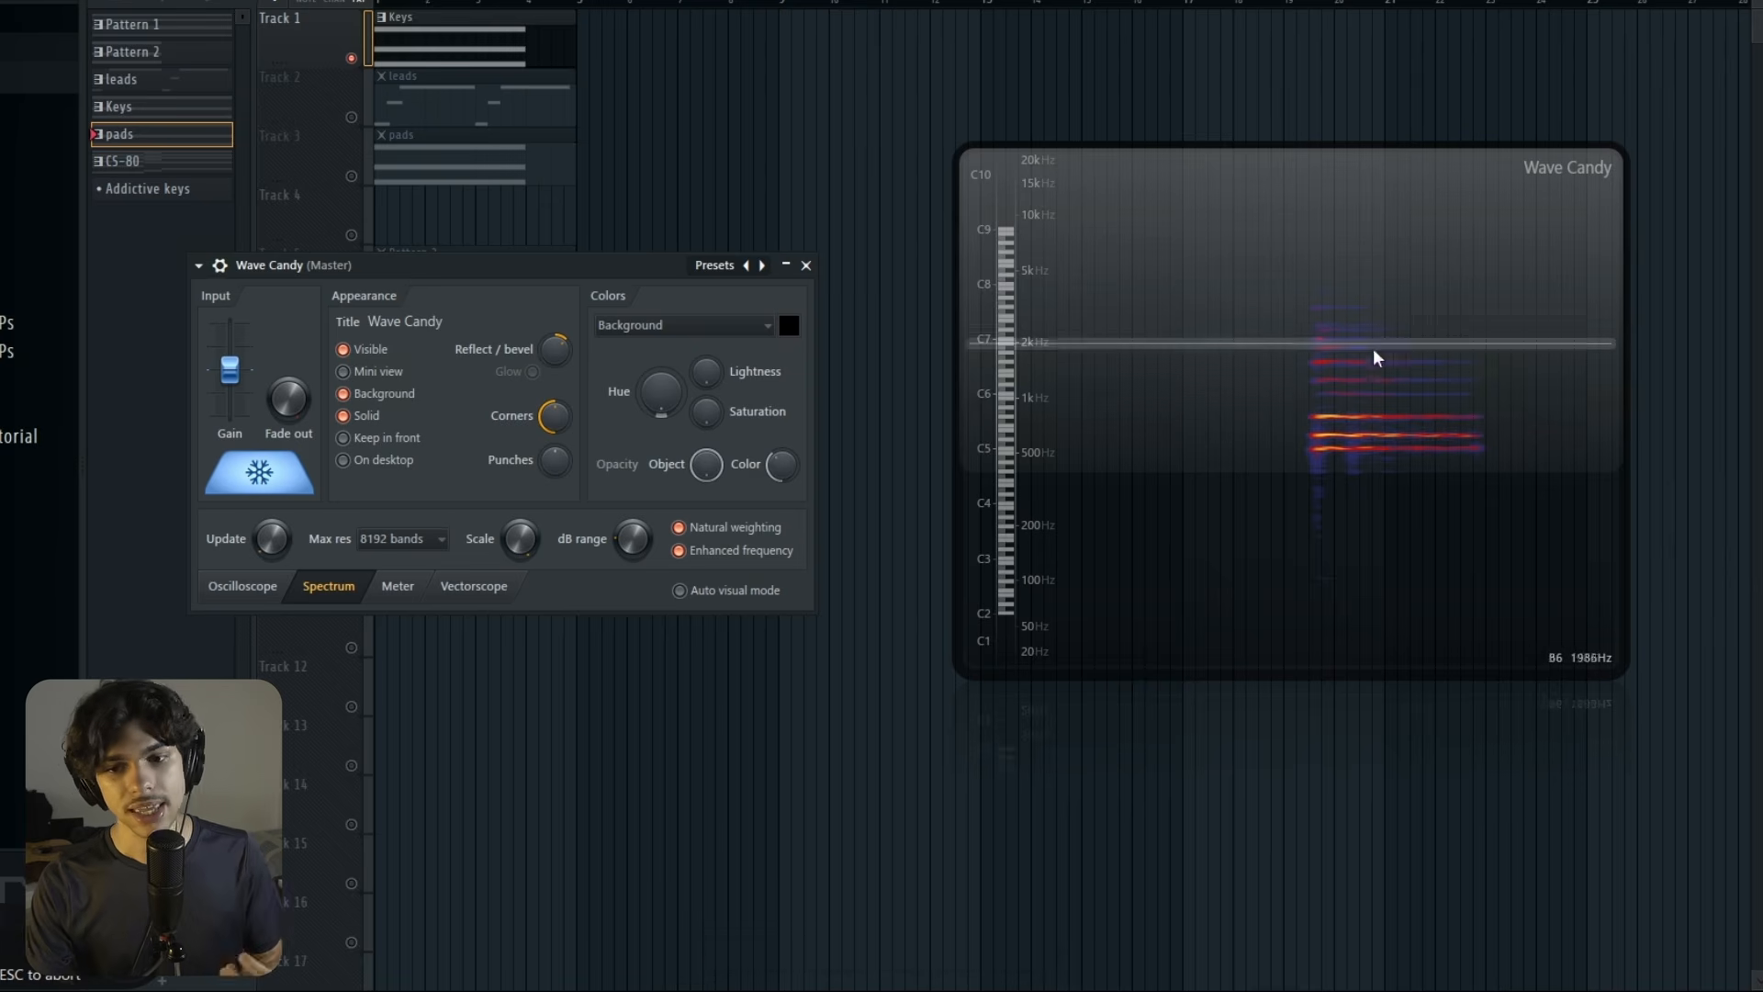
pyautogui.click(805, 265)
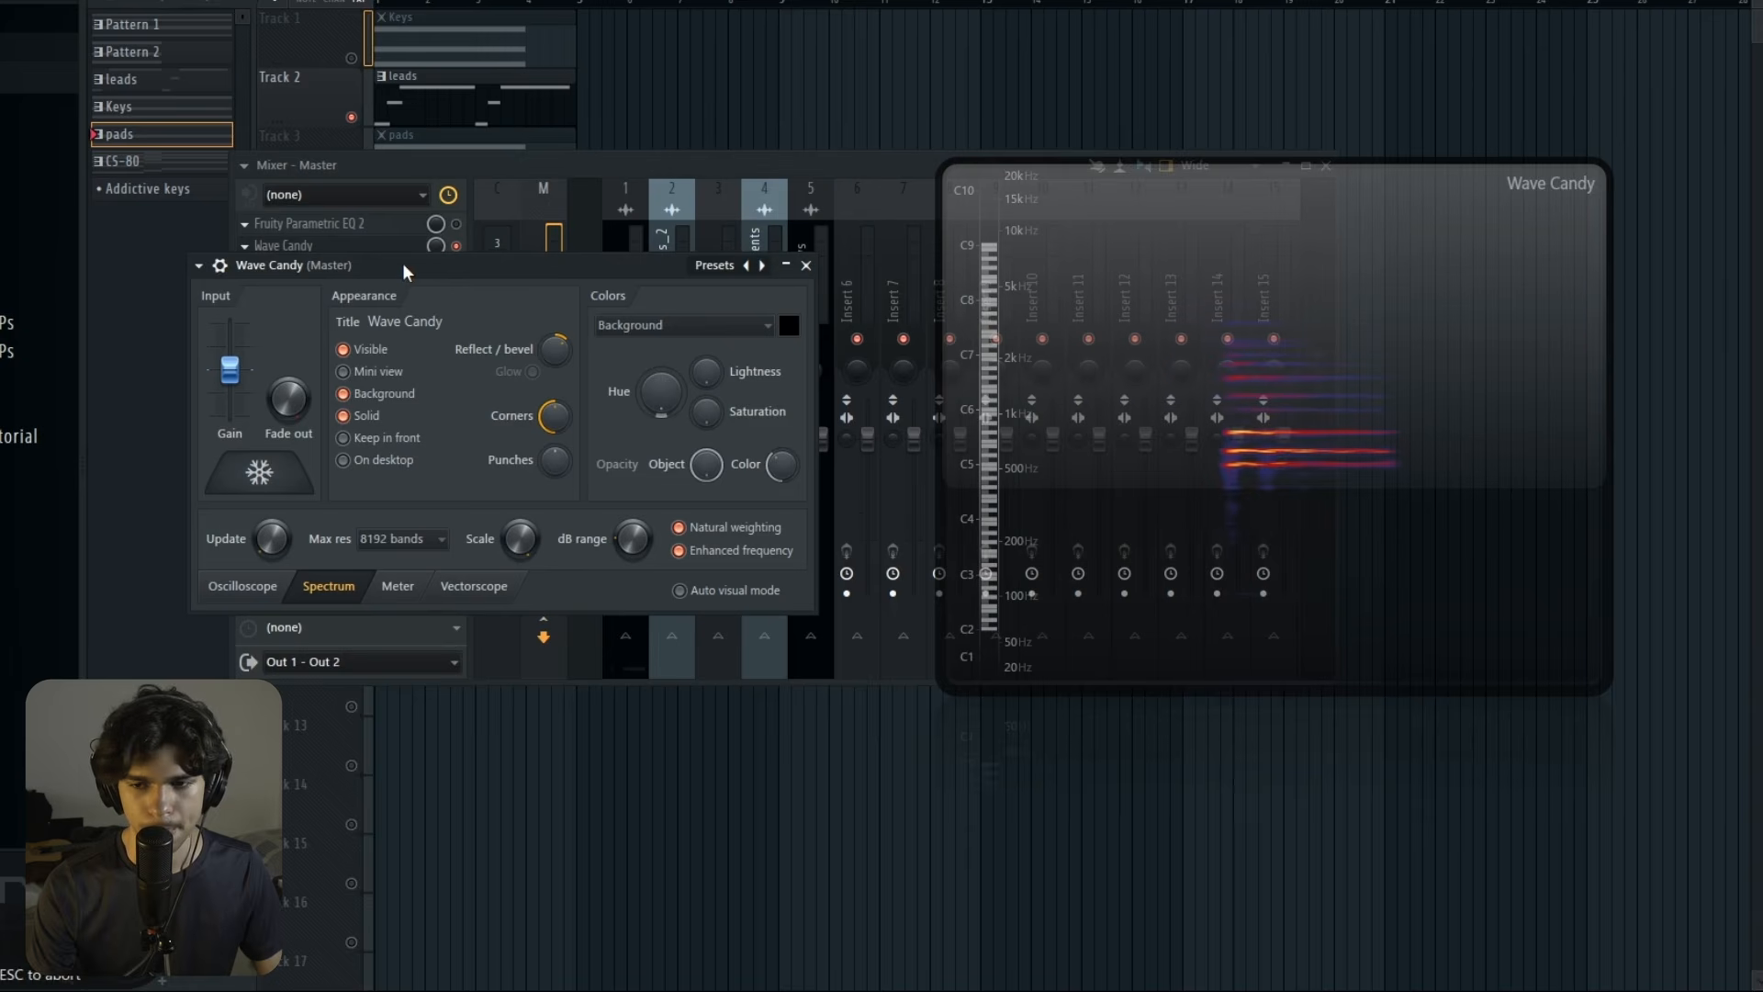
# Step: Play the soloed leads clip, freeze its notes in the Wave Candy spectrum and close all open windows
pyautogui.press('space')
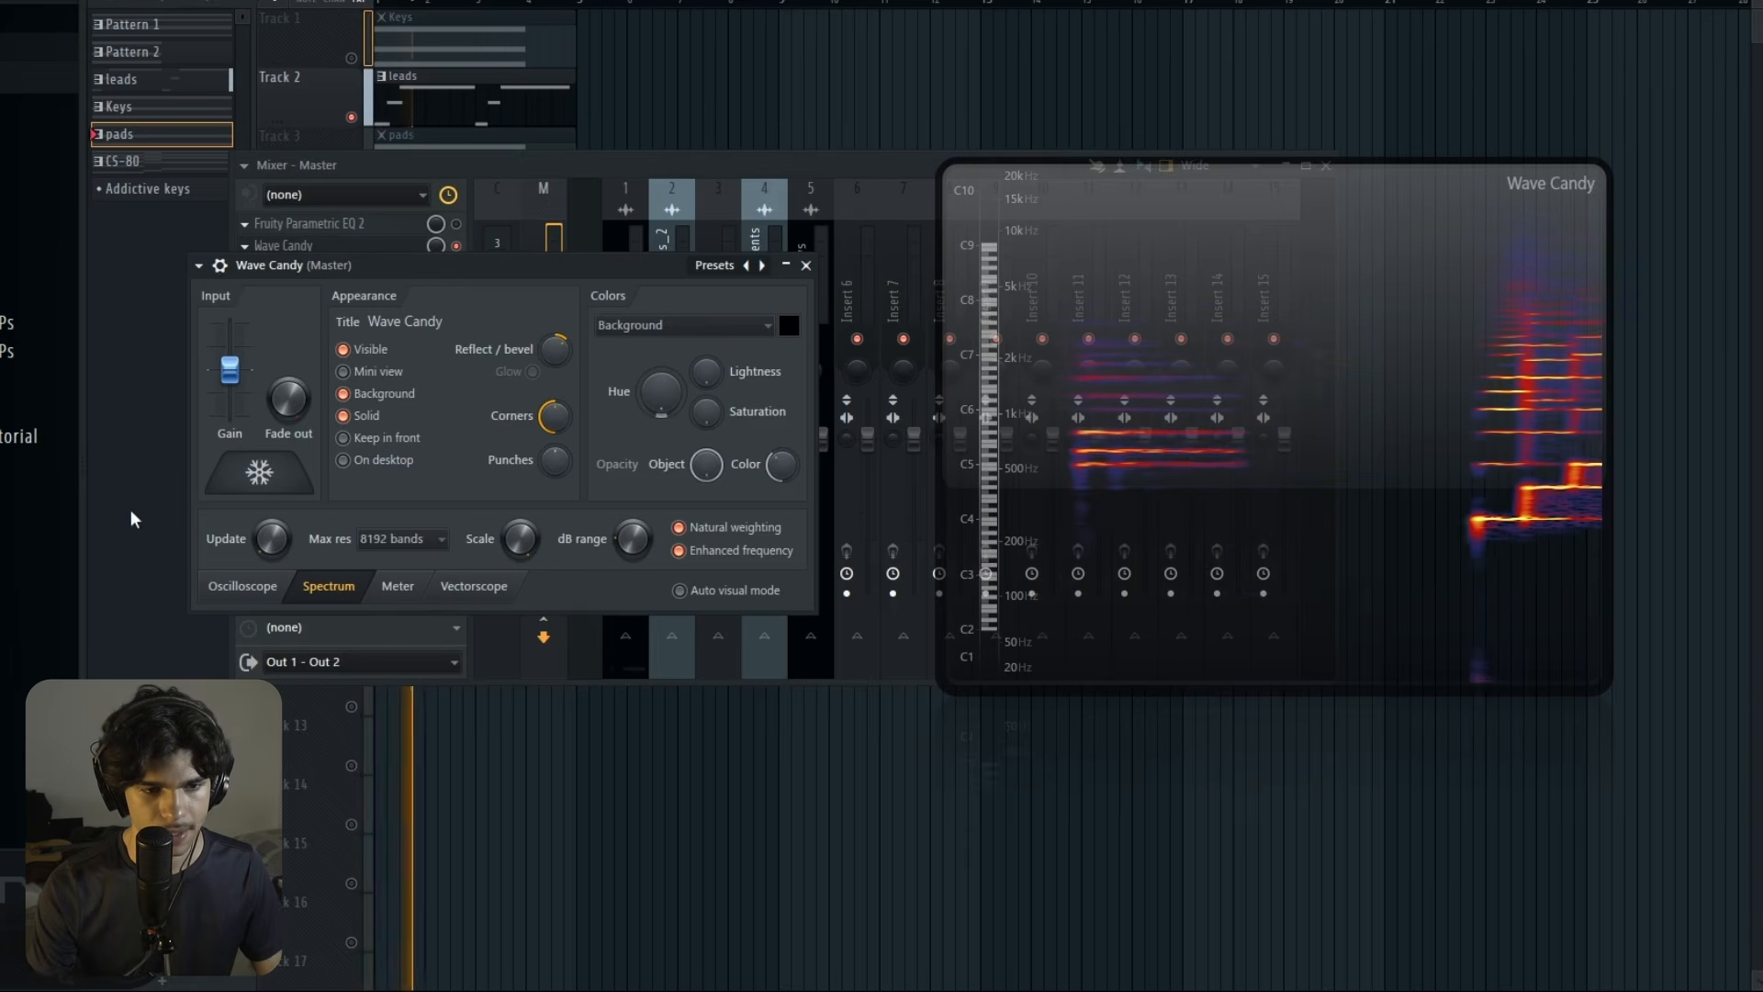
pyautogui.click(266, 473)
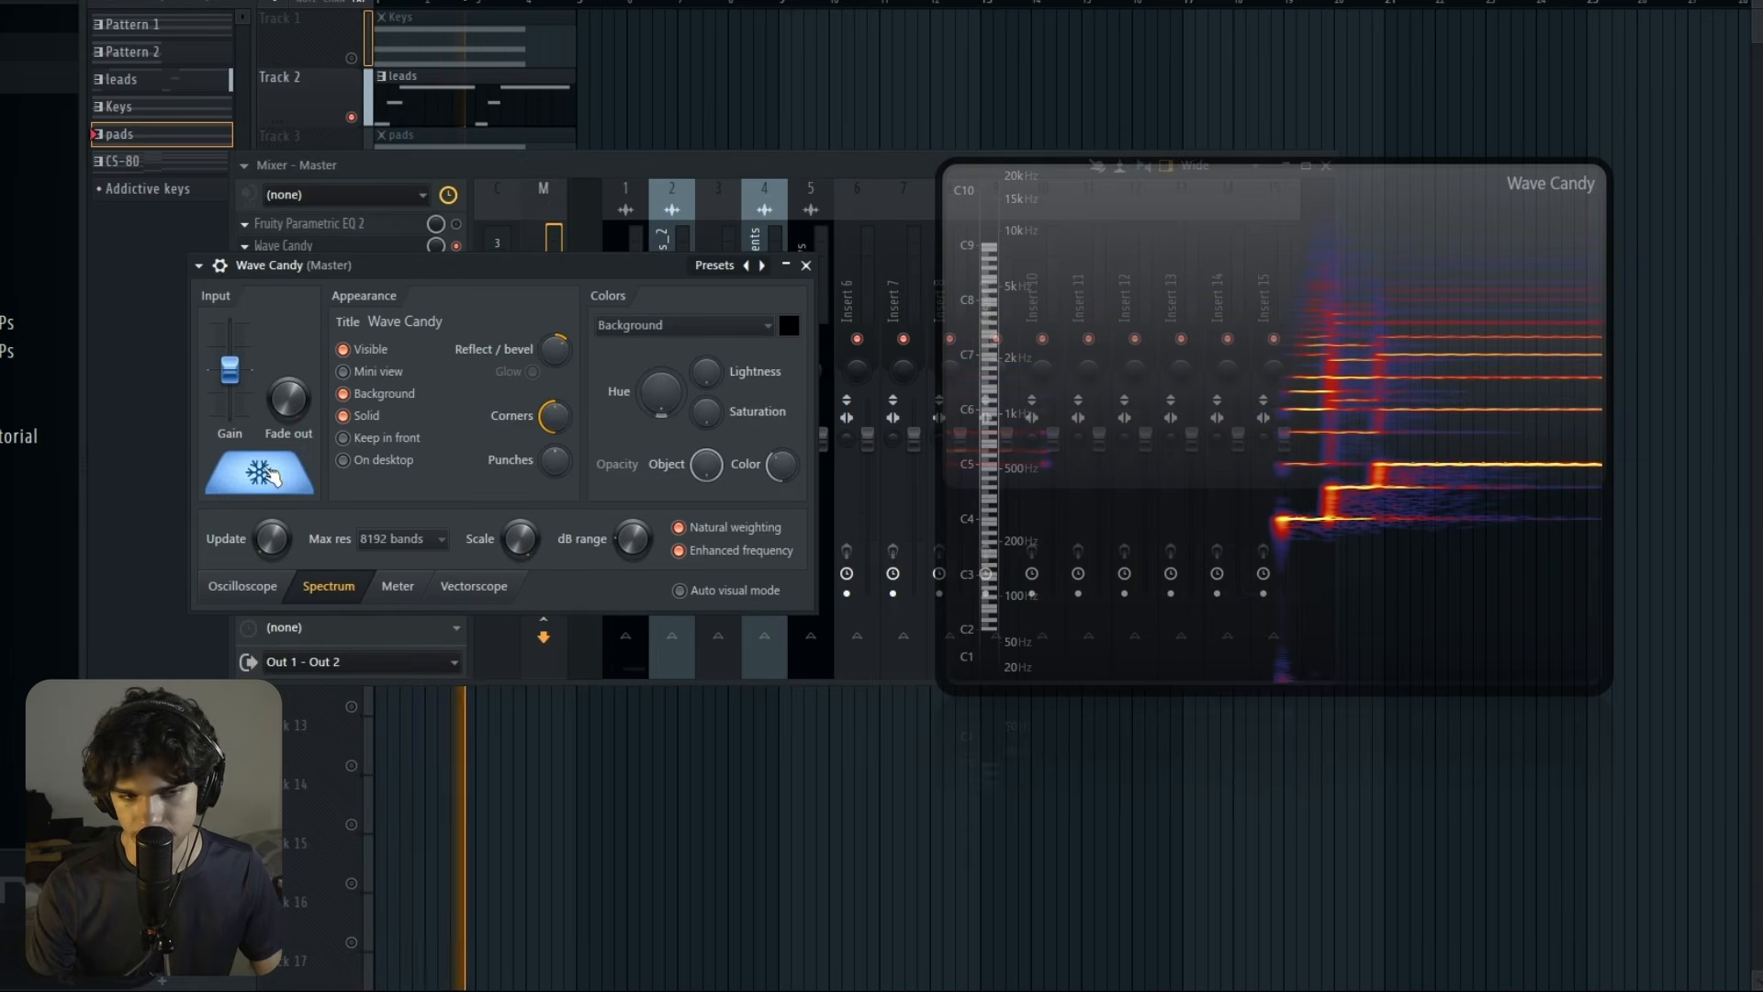
pyautogui.press('F12')
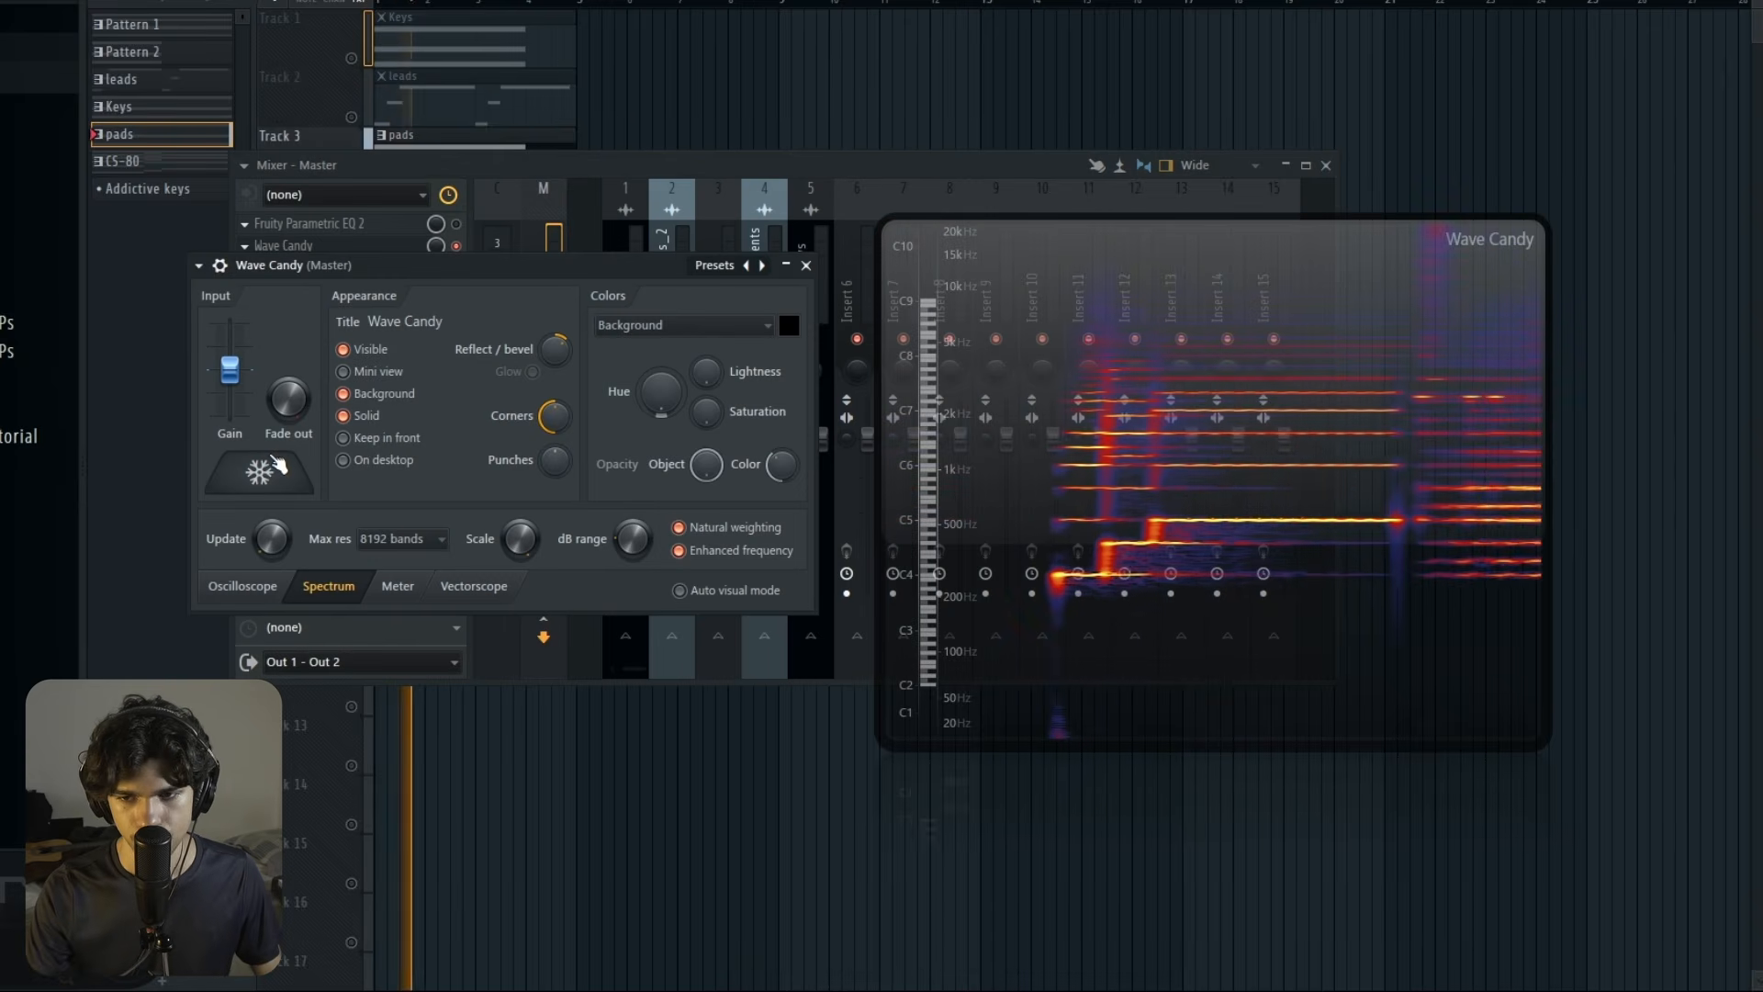
# Step: Freeze the Wave Candy spectrum while the soloed pads clip plays, stop playback and reposition the spectrum display
pyautogui.click(275, 466)
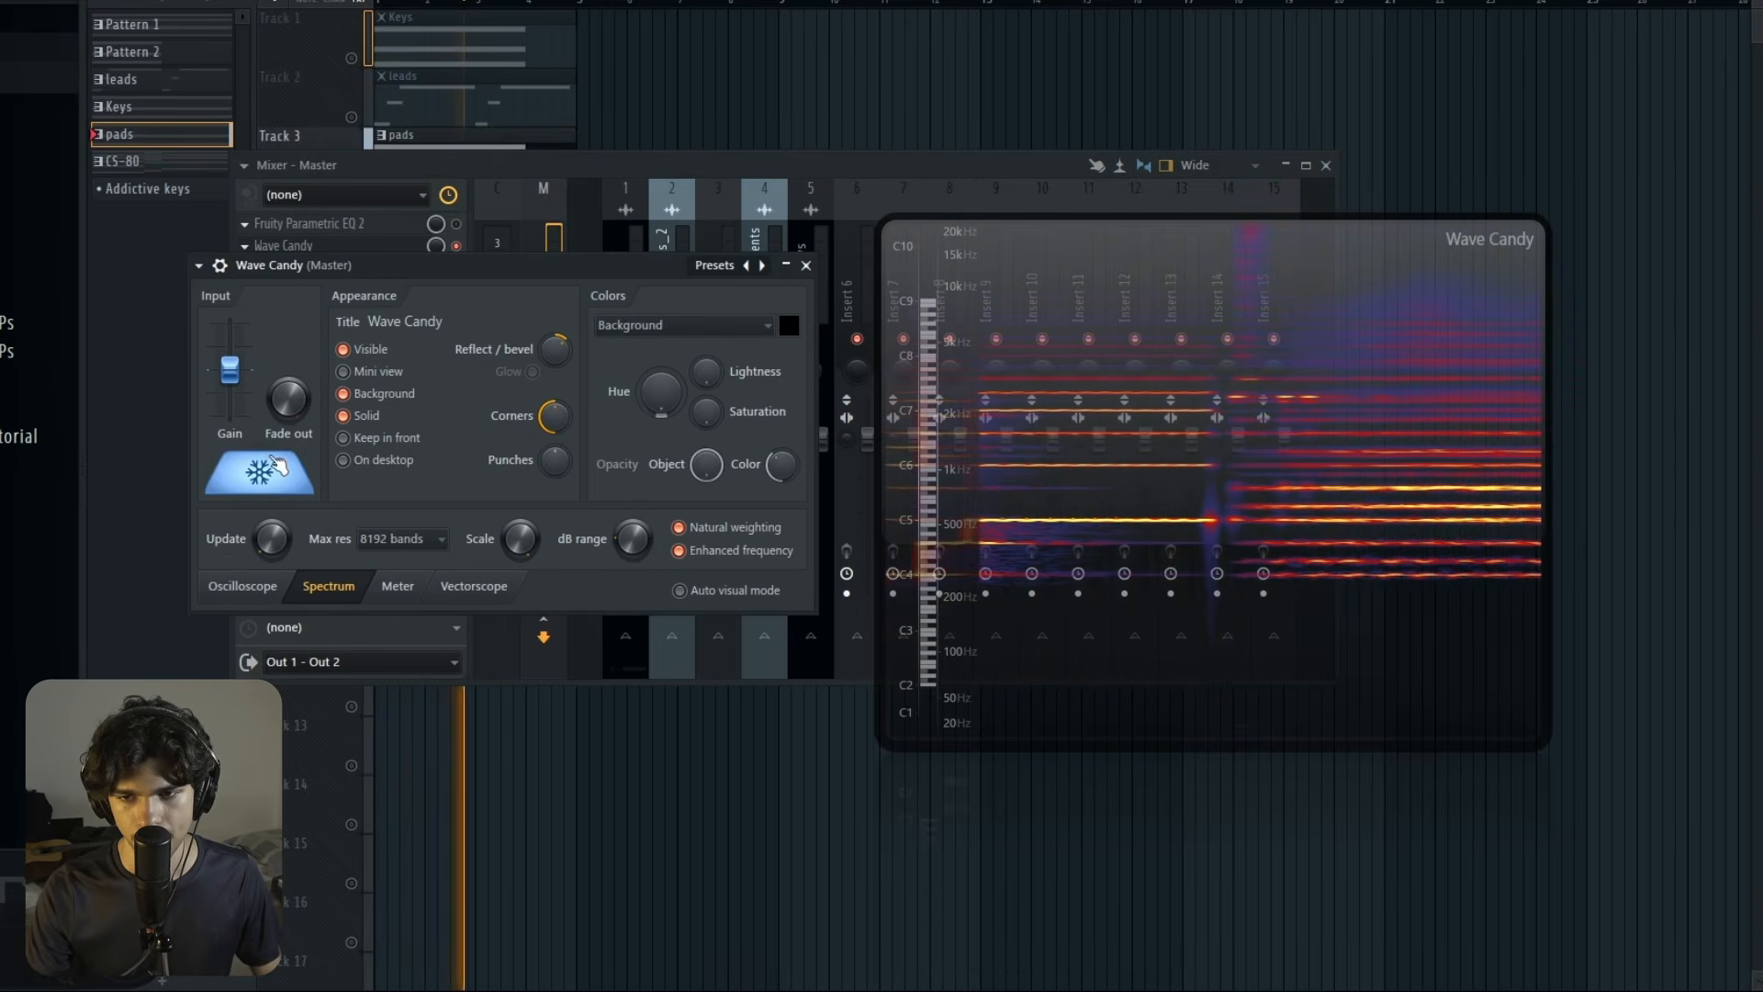
pyautogui.rightClick(1086, 145)
pyautogui.press('space')
pyautogui.moveTo(1262, 368); pyautogui.dragTo(1137, 395)
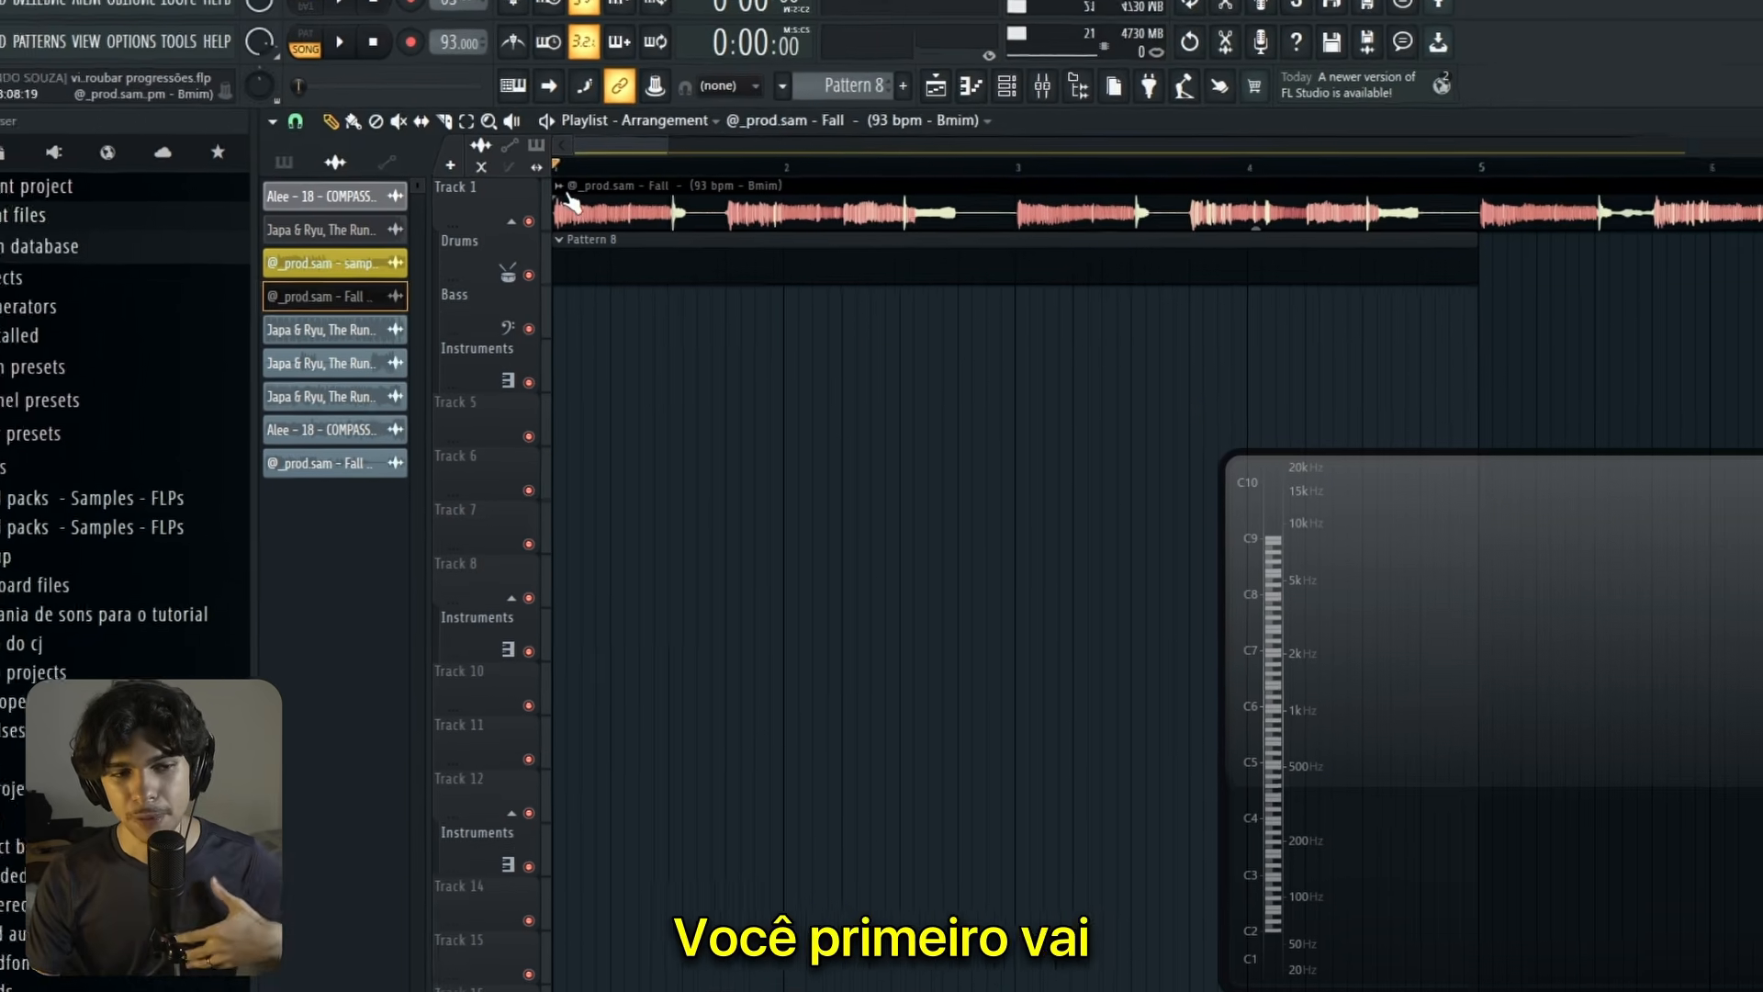
pyautogui.rightClick(389, 22)
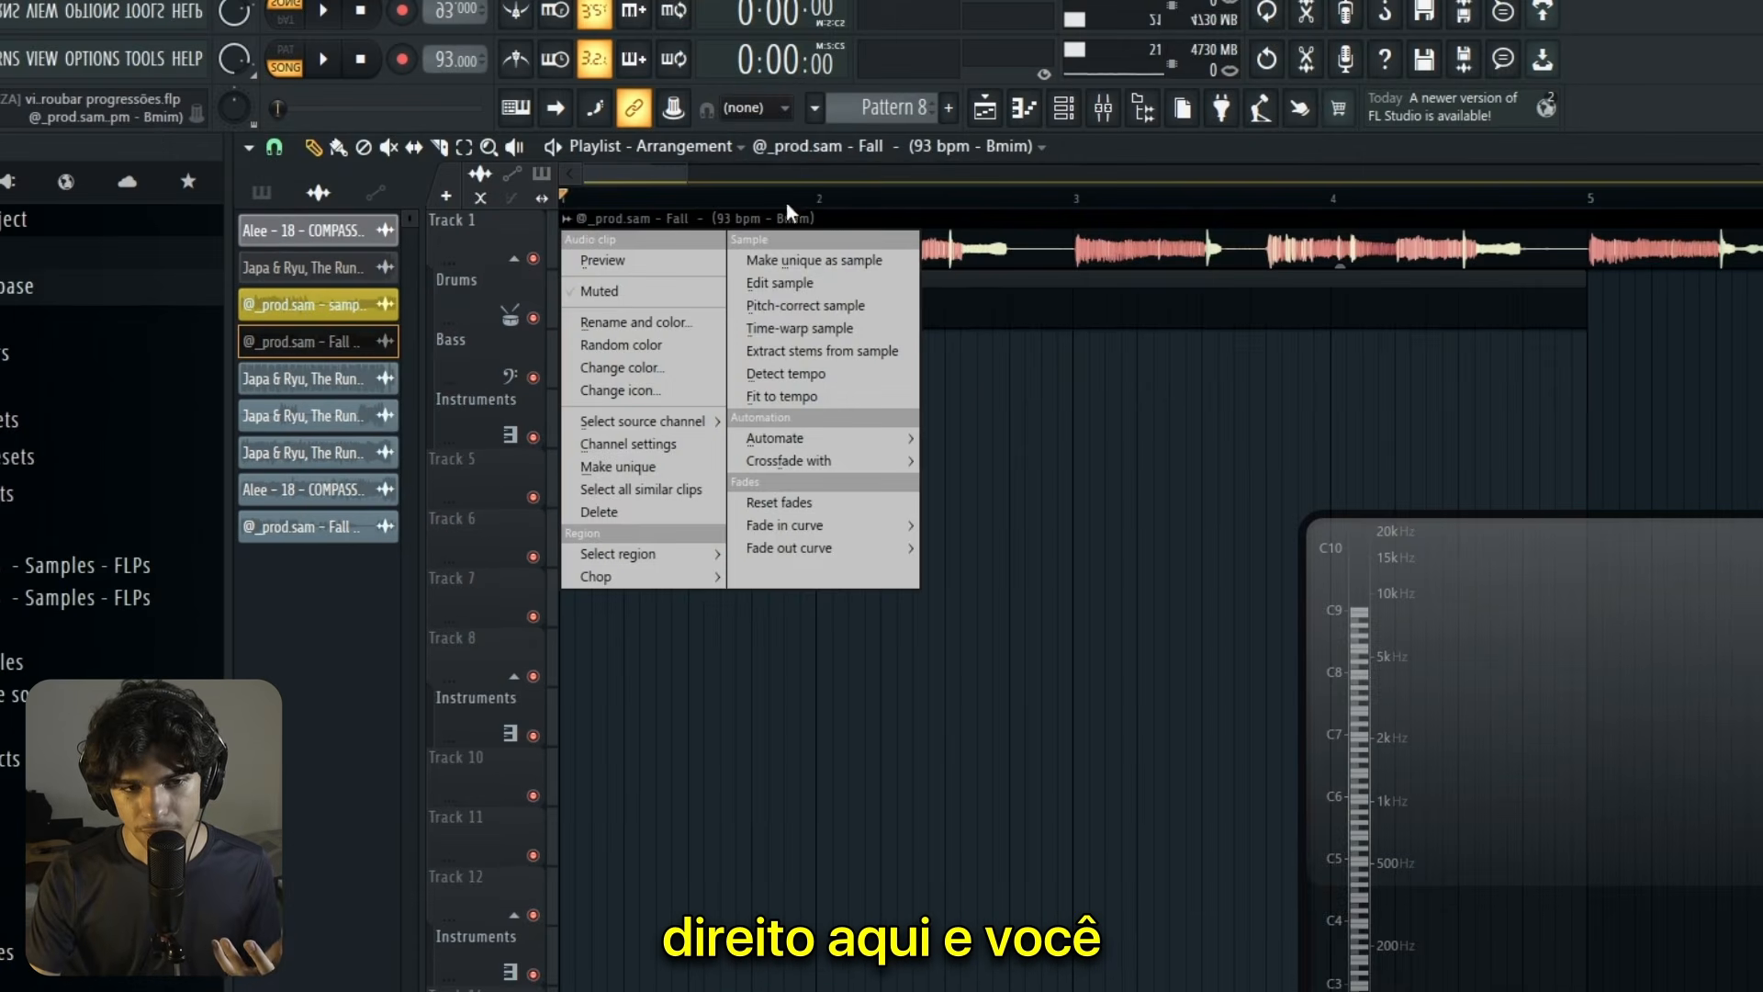
pyautogui.click(868, 349)
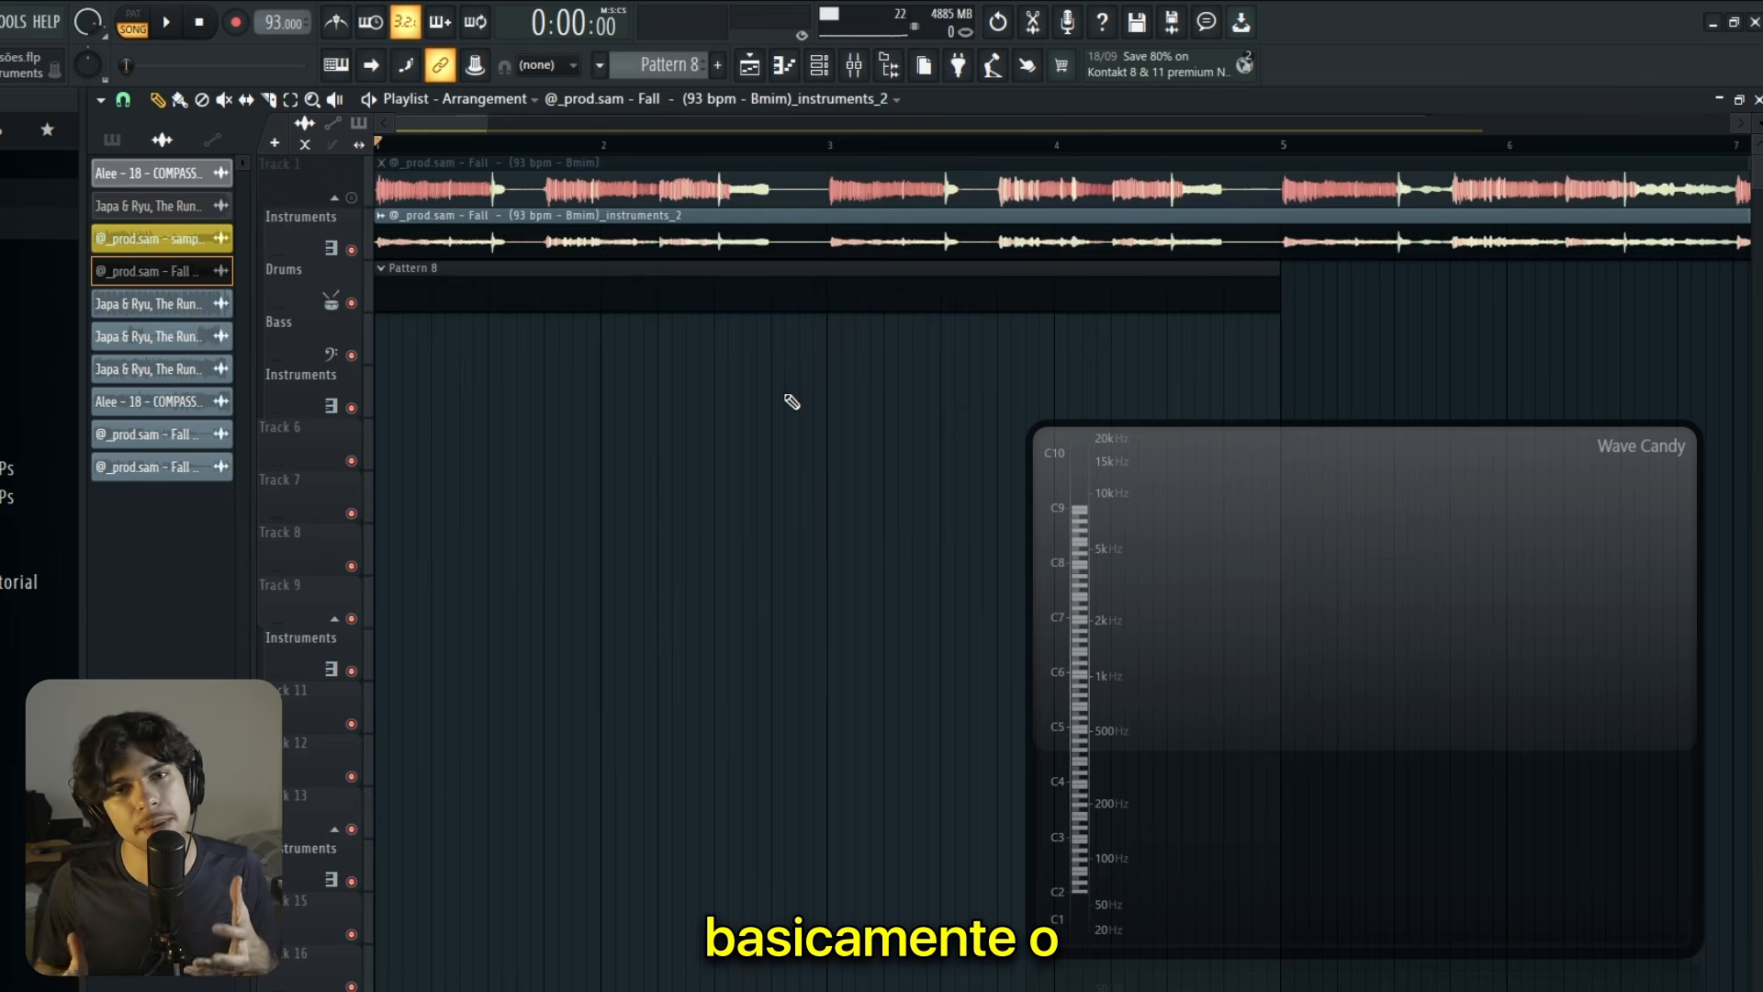
pyautogui.press('space')
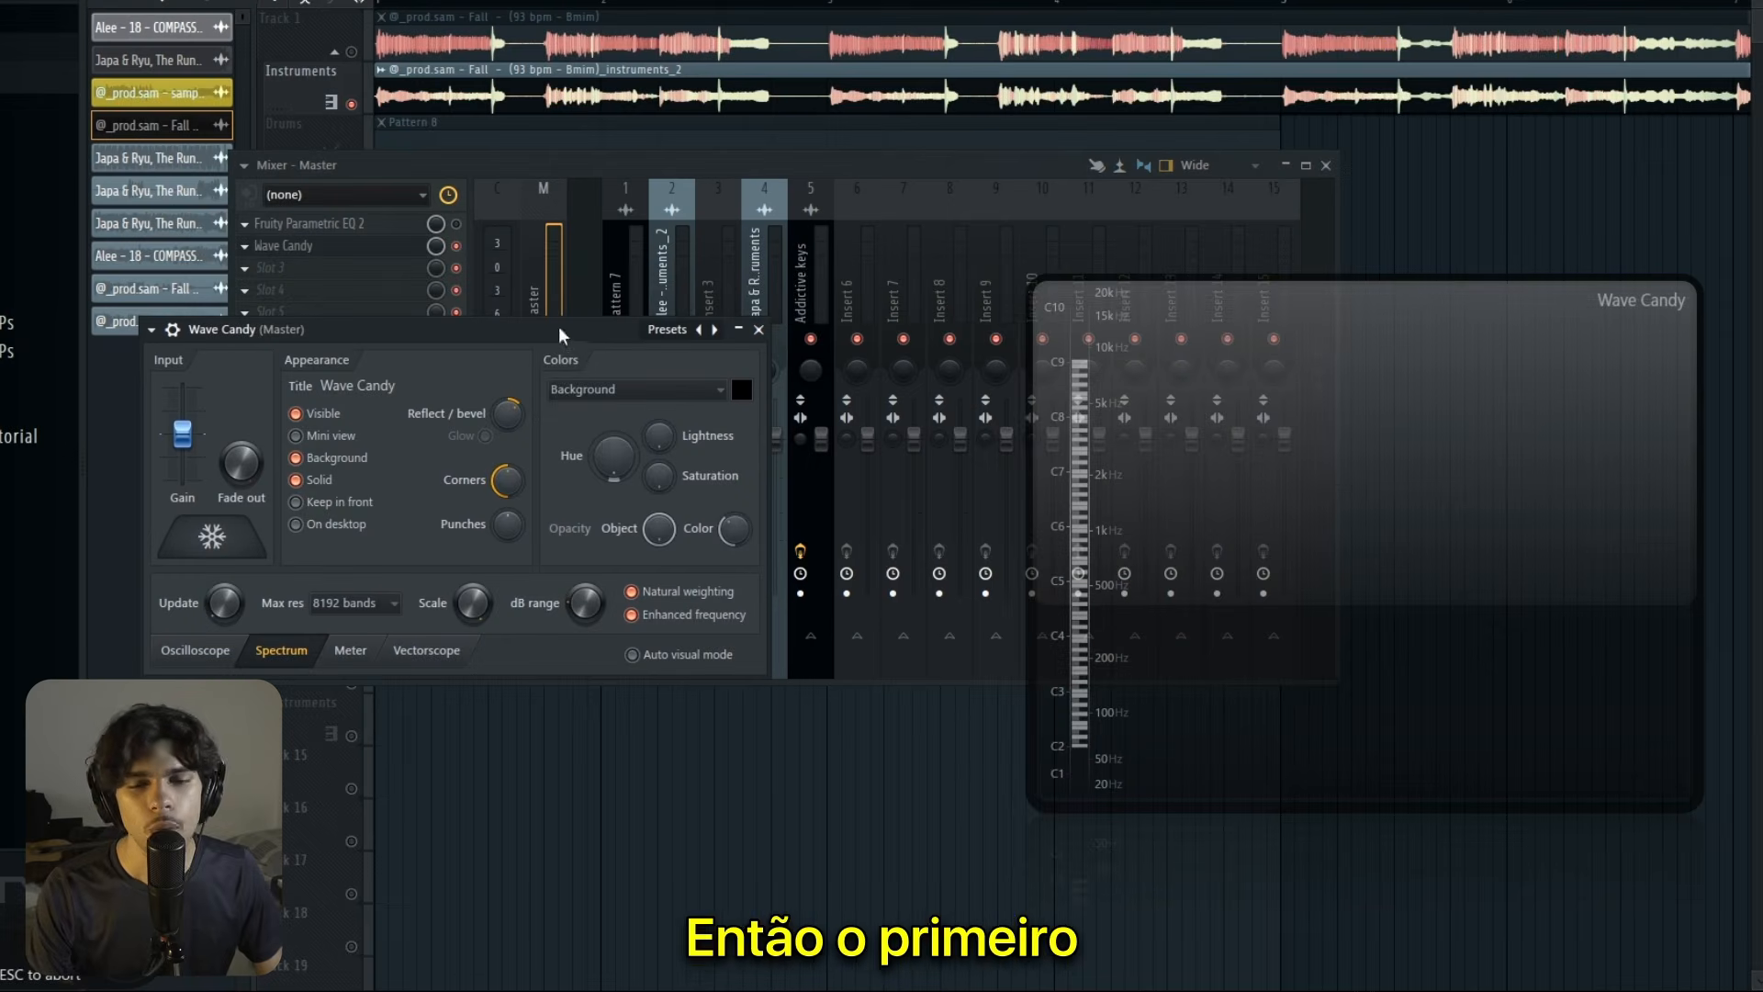
# Step: Enlarge the Wave Candy spectrum display and shift it clear of the settings window
pyautogui.moveTo(964, 255); pyautogui.dragTo(951, 247)
pyautogui.moveTo(1048, 300); pyautogui.dragTo(1072, 339)
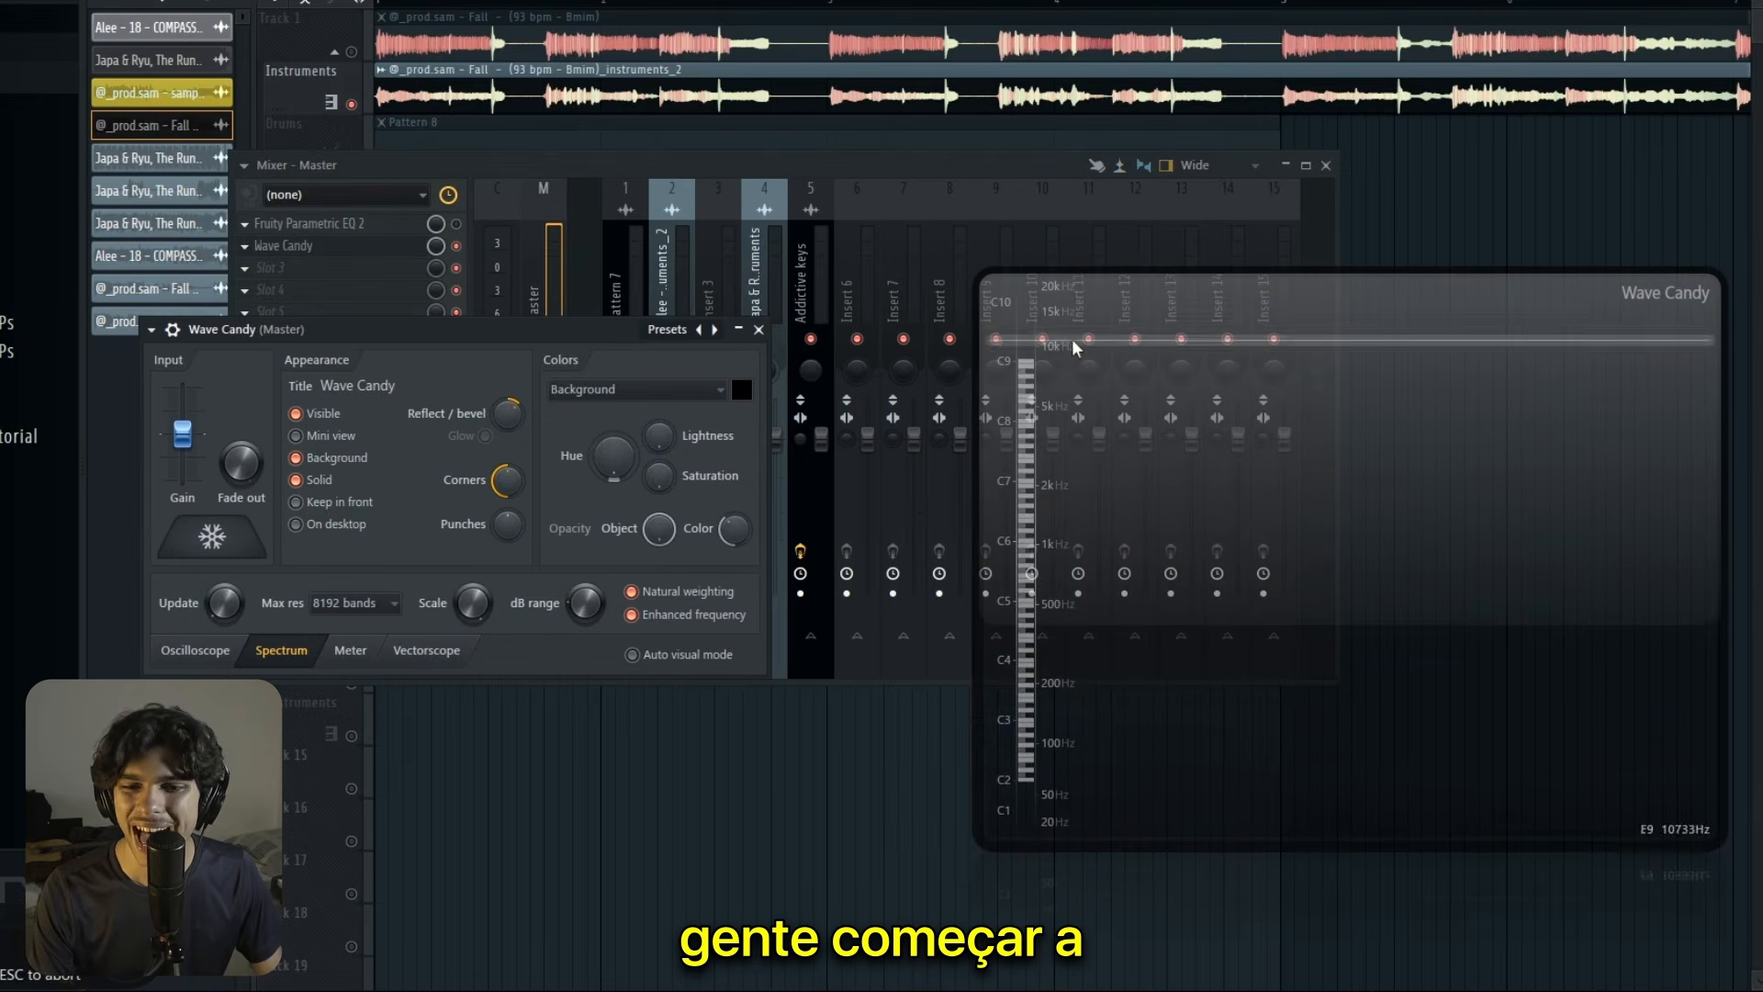
# Step: Load the 3 bands preset in the Master track's Fruity Parametric EQ 2 and enable its effect slot
pyautogui.click(351, 228)
pyautogui.click(935, 191)
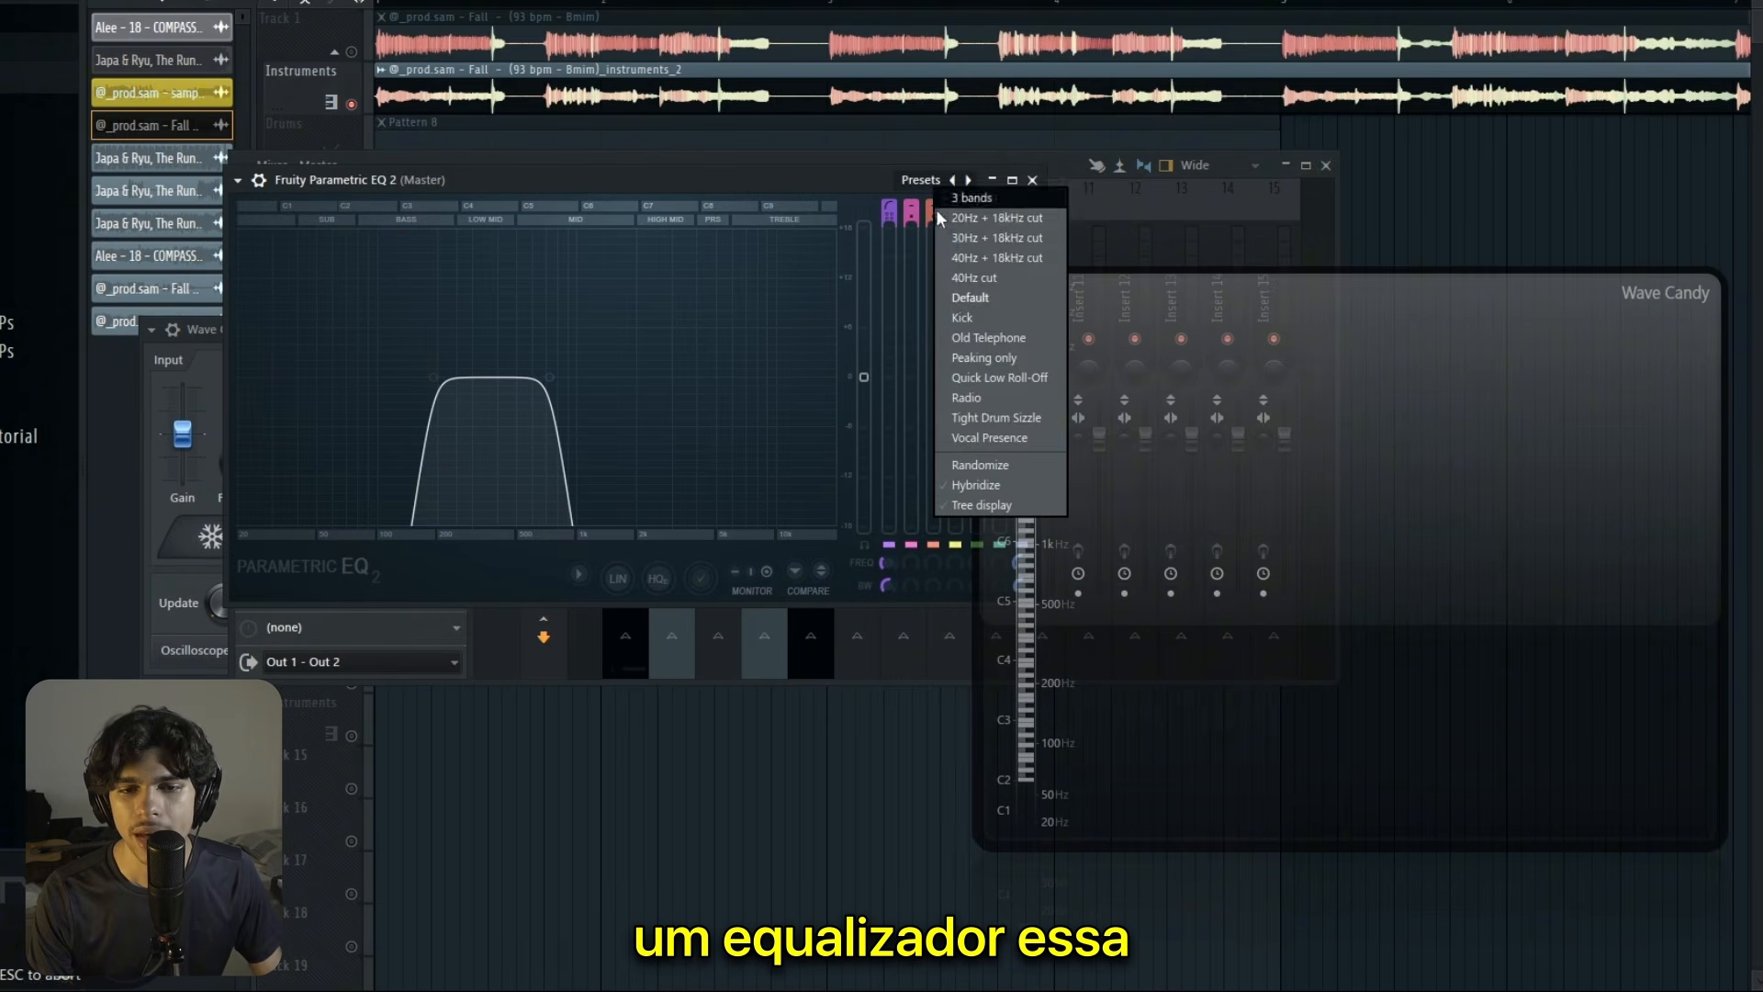
pyautogui.click(954, 204)
pyautogui.press('Escape')
pyautogui.click(454, 224)
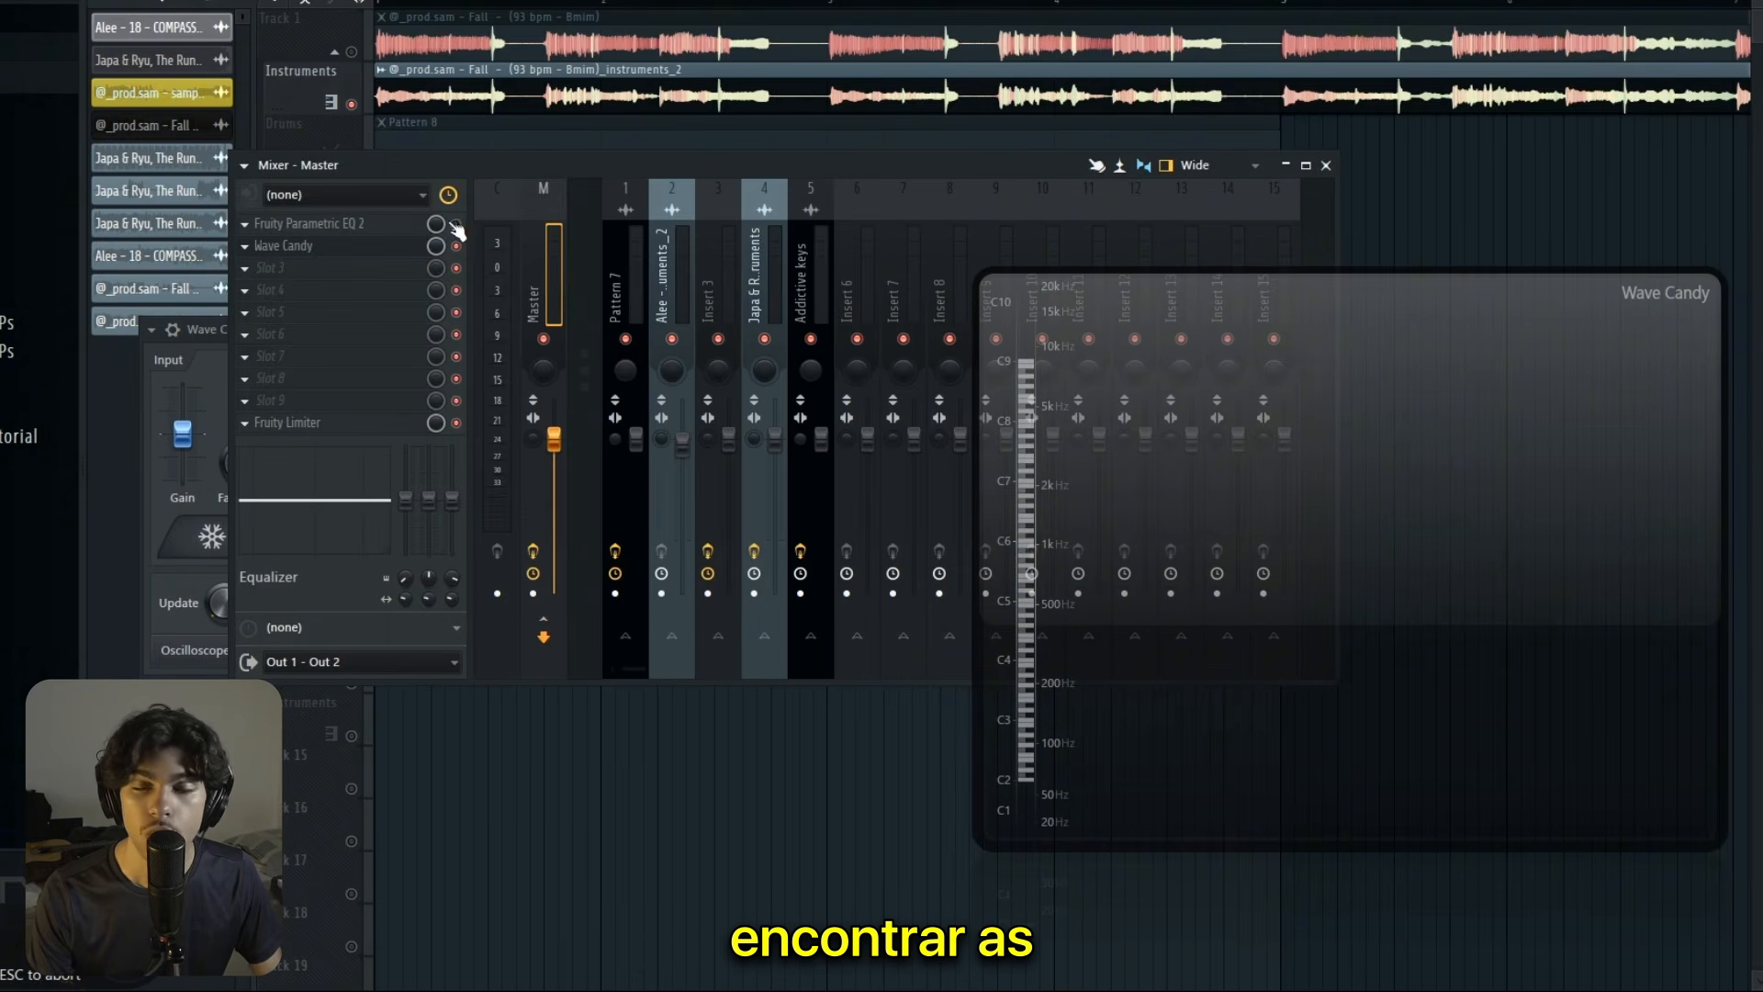
# Step: Reopen Fruity Parametric EQ 2, move its window above the mixer and play the instruments stem through it
pyautogui.click(308, 223)
pyautogui.moveTo(640, 193); pyautogui.dragTo(631, 44)
pyautogui.press('space')
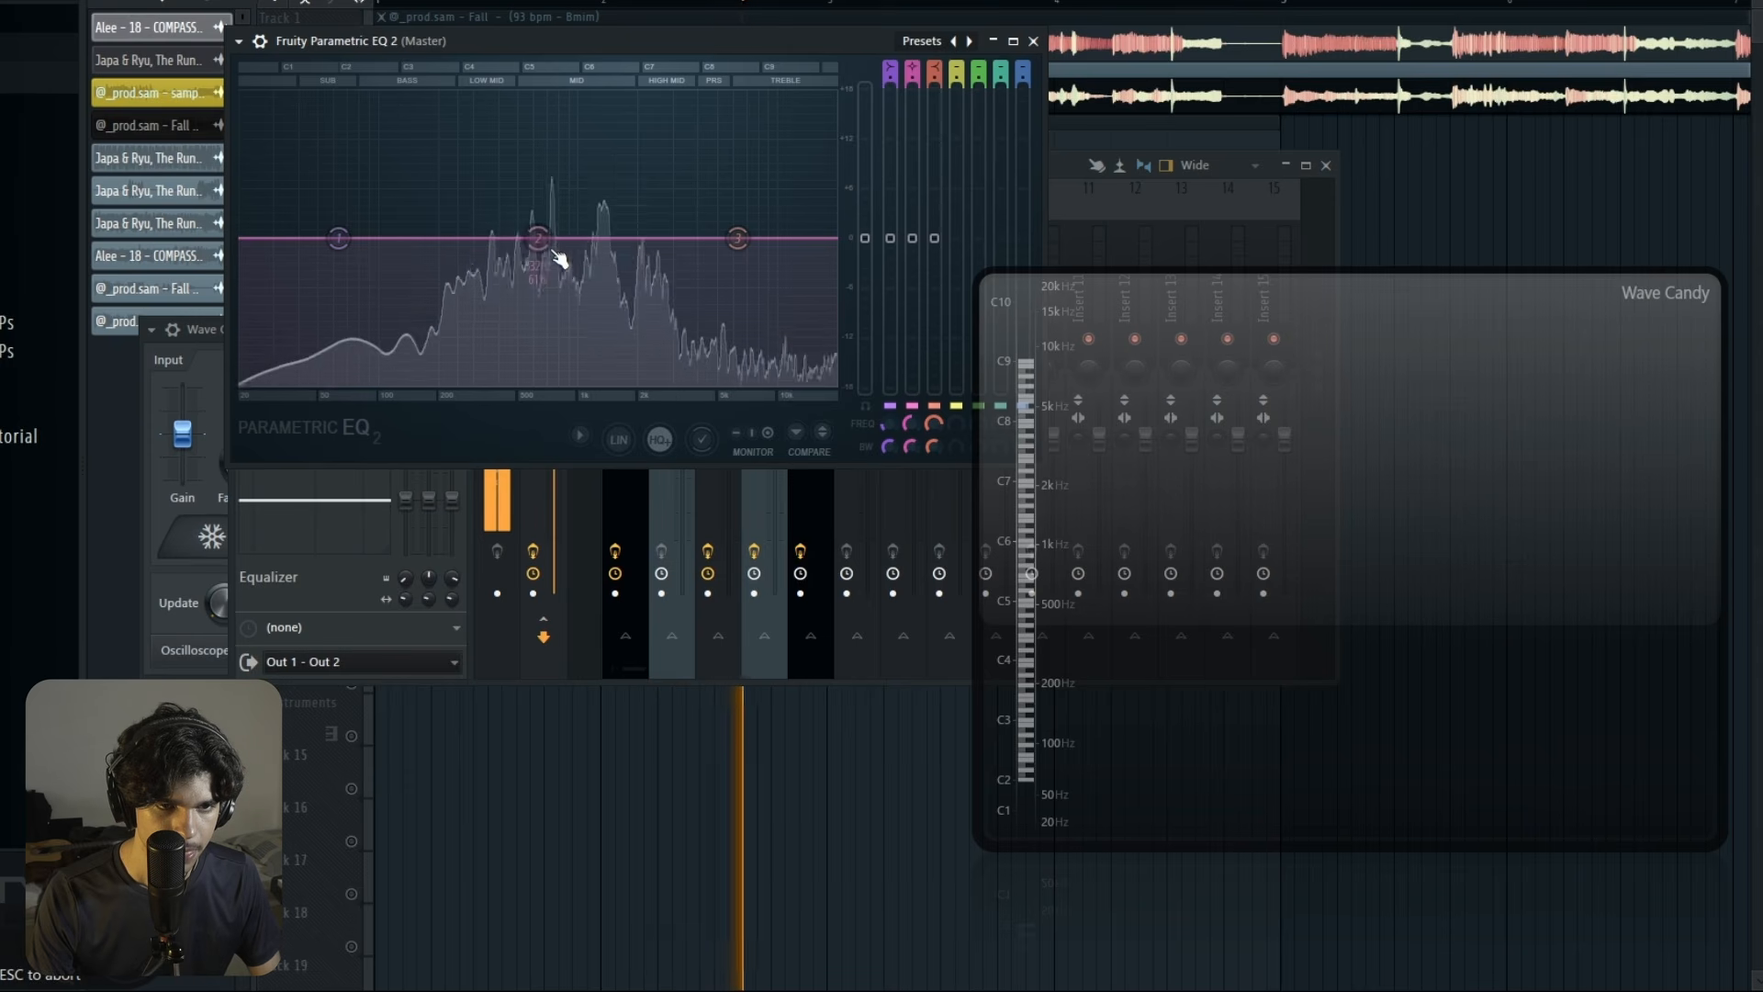
# Step: Load the 40Hz + 18kHz cut preset, lower its high-cut band into the mids and play the instruments stem
pyautogui.press('space')
pyautogui.moveTo(829, 238); pyautogui.dragTo(521, 238)
pyautogui.press('space')
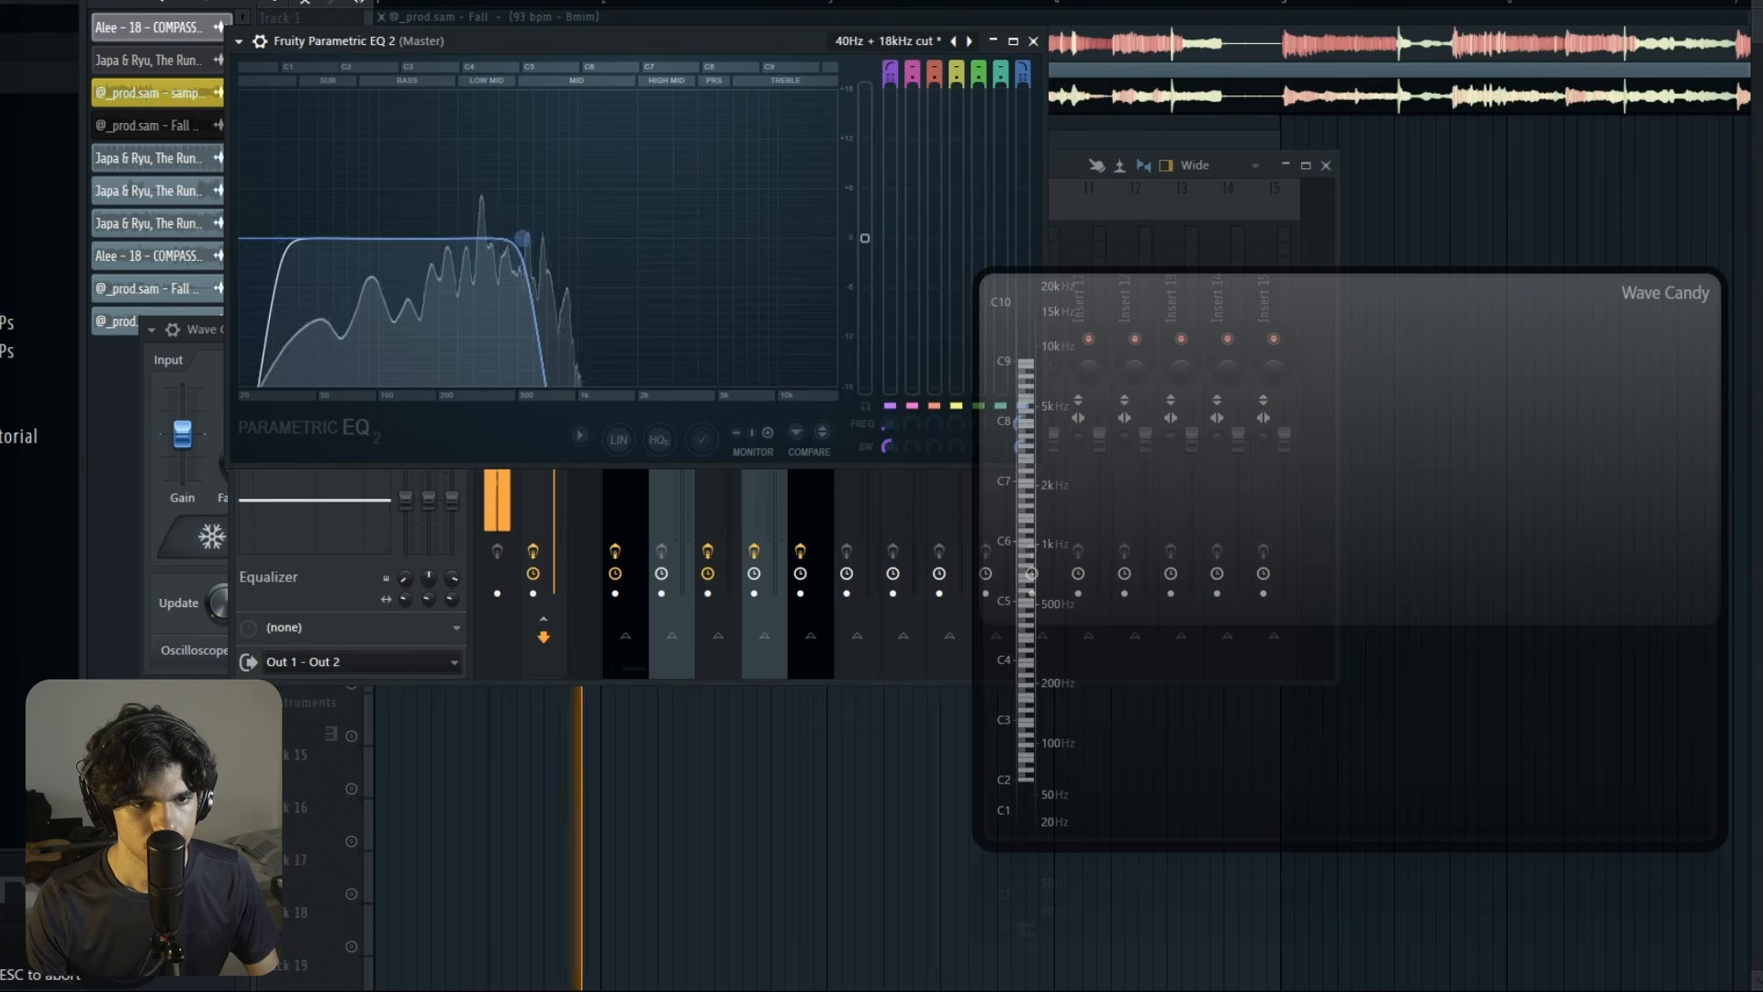
# Step: Raise the low-cut band in Fruity Parametric EQ 2 so only a narrow mid range passes, and stop playback
pyautogui.moveTo(280, 238); pyautogui.dragTo(575, 237)
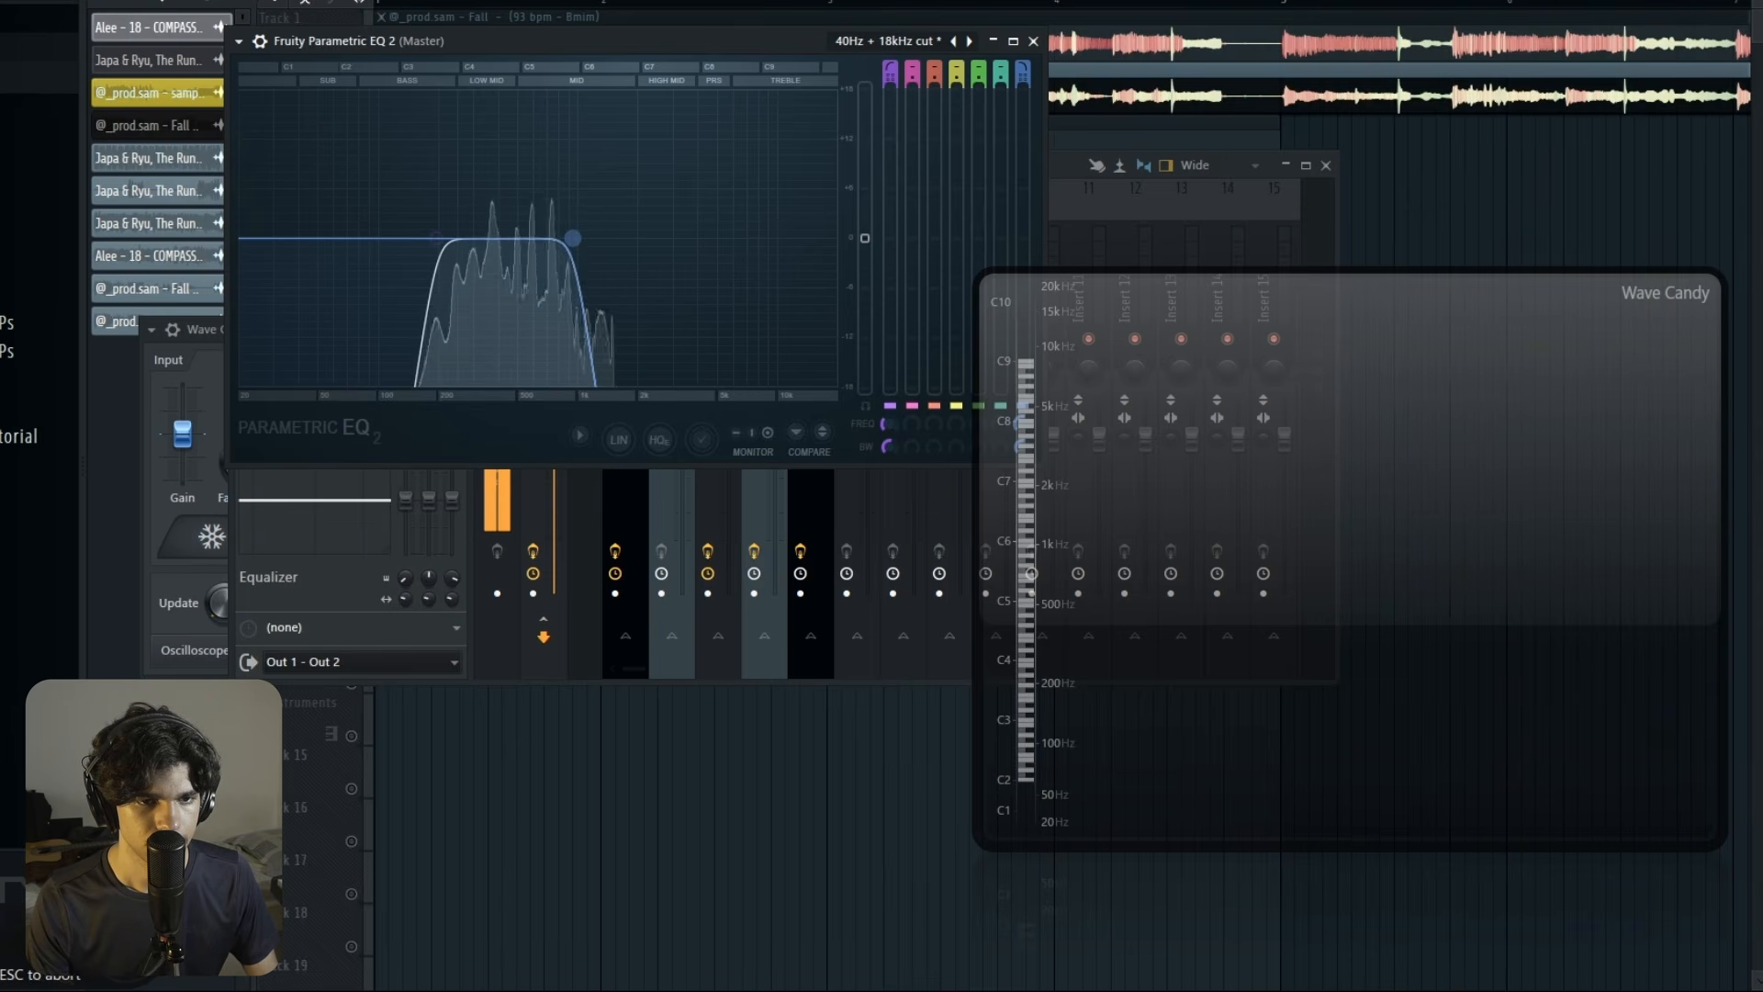
pyautogui.press('space')
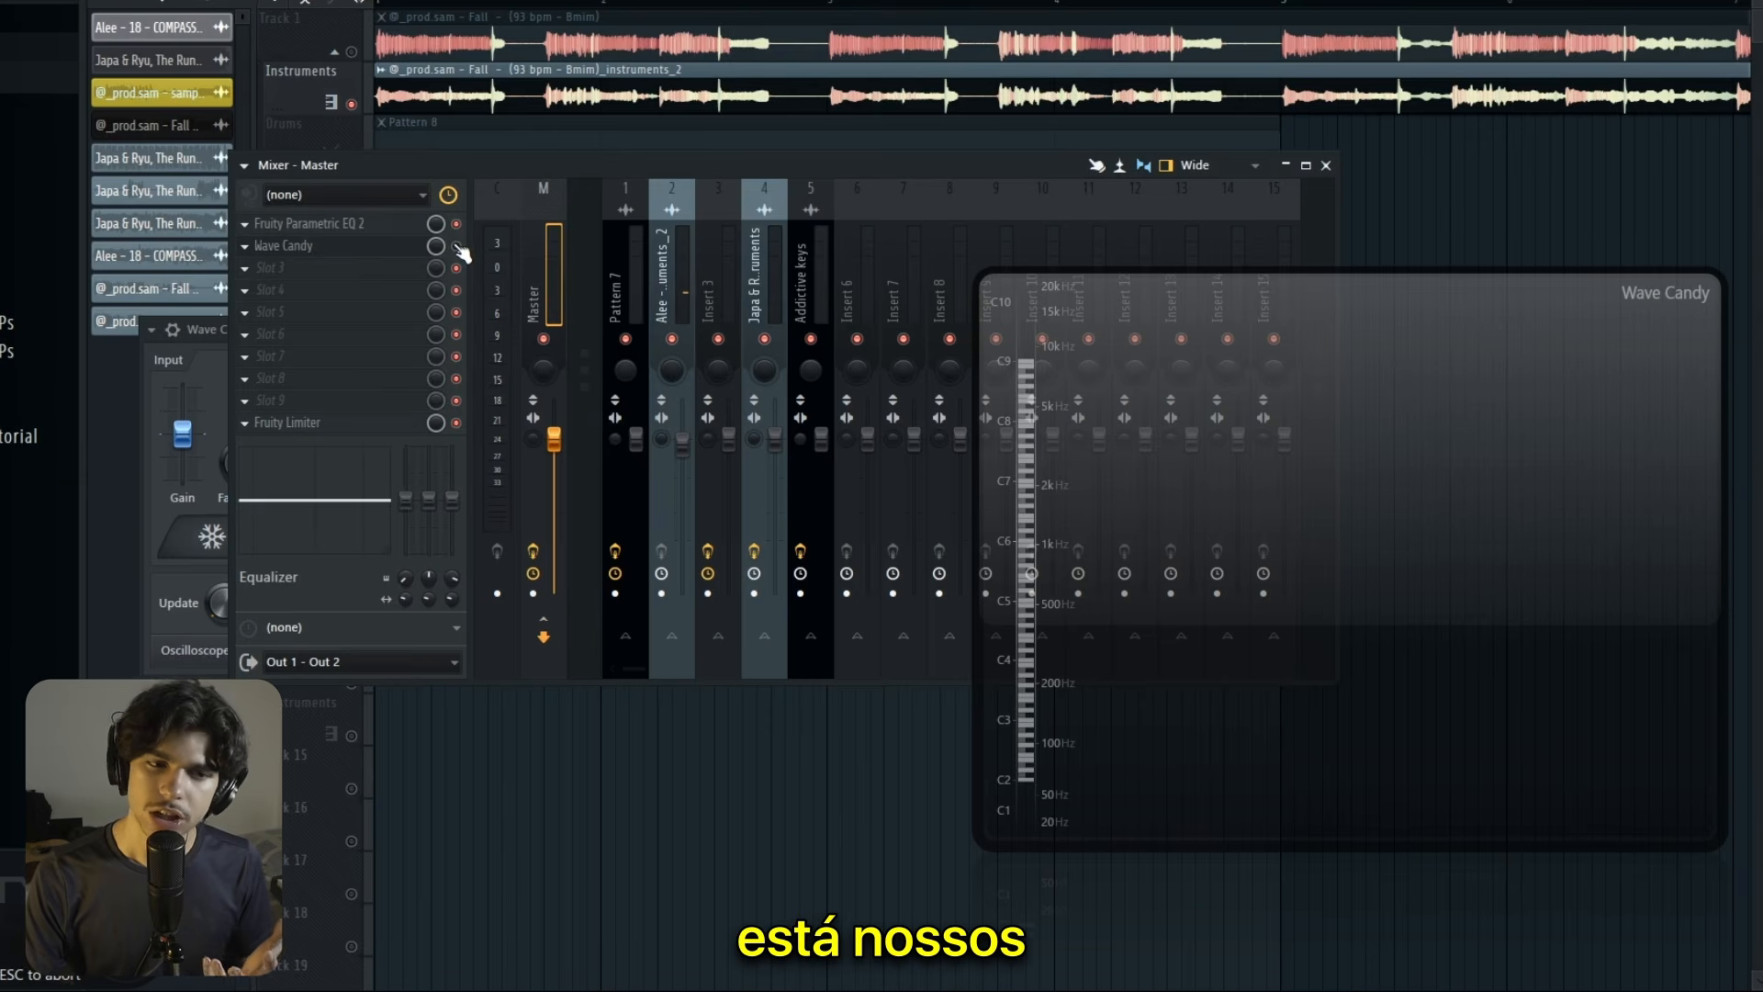
# Step: Reopen Wave Candy's settings from the Master mixer track, move the window higher and play the filtered instruments stem
pyautogui.click(360, 255)
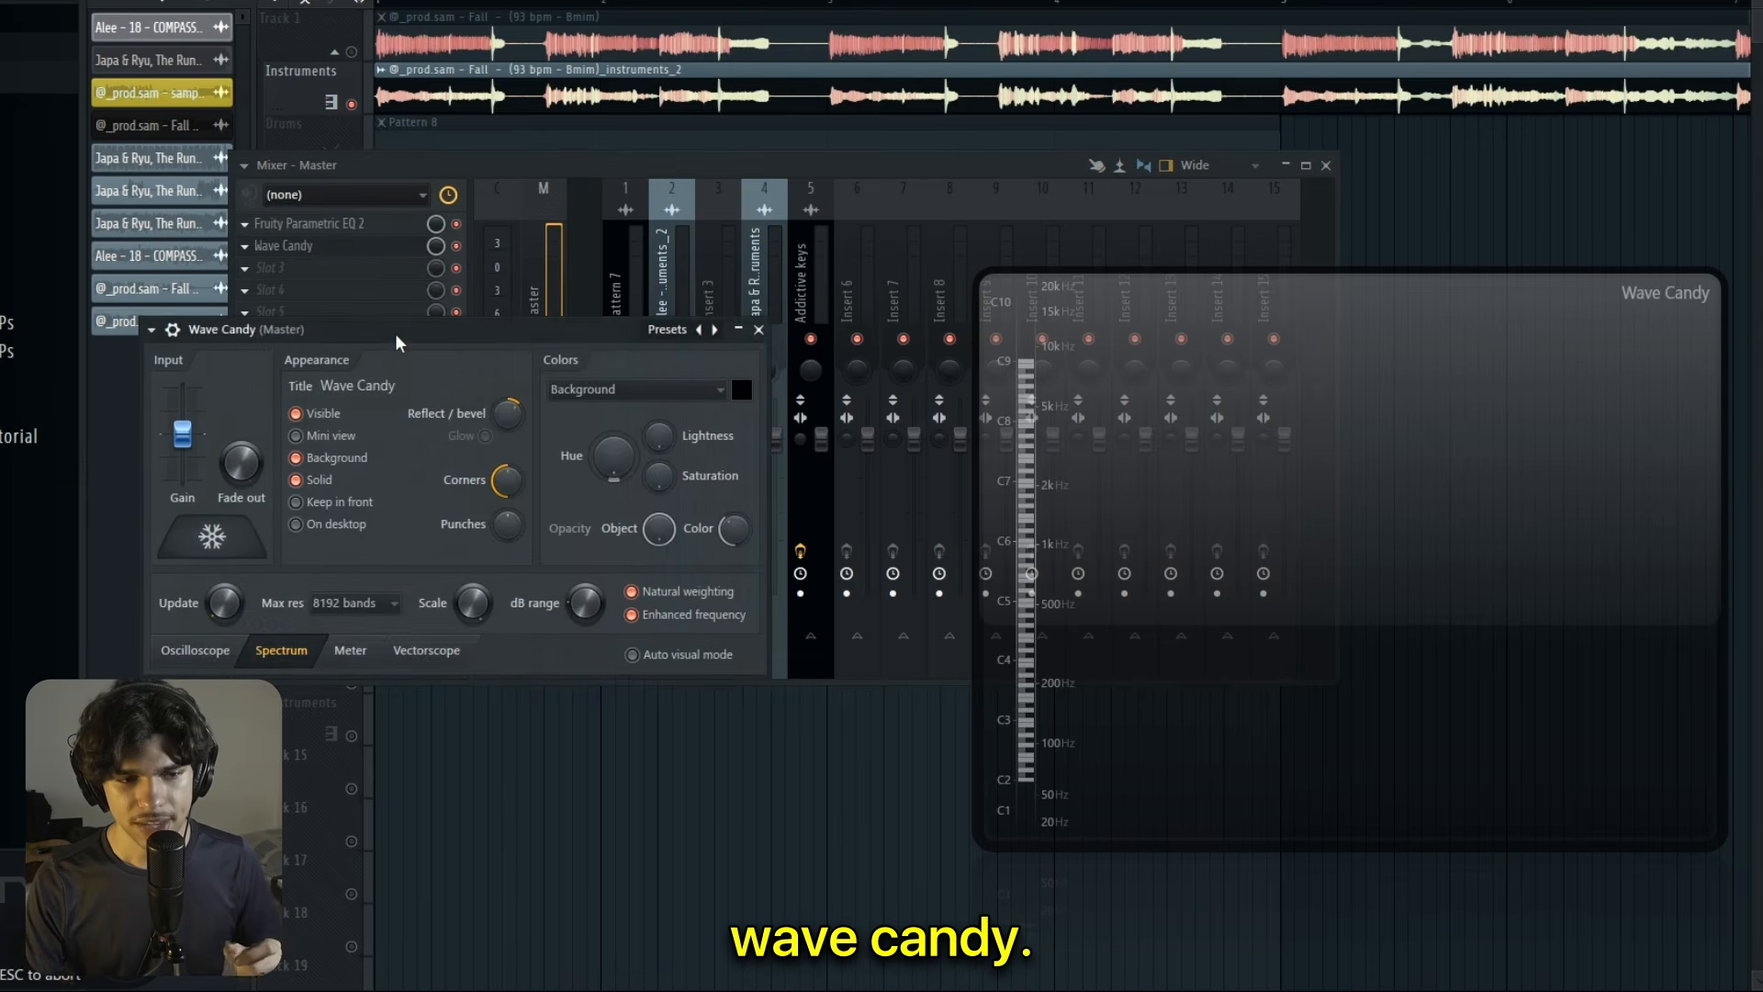
pyautogui.moveTo(396, 335); pyautogui.dragTo(386, 295)
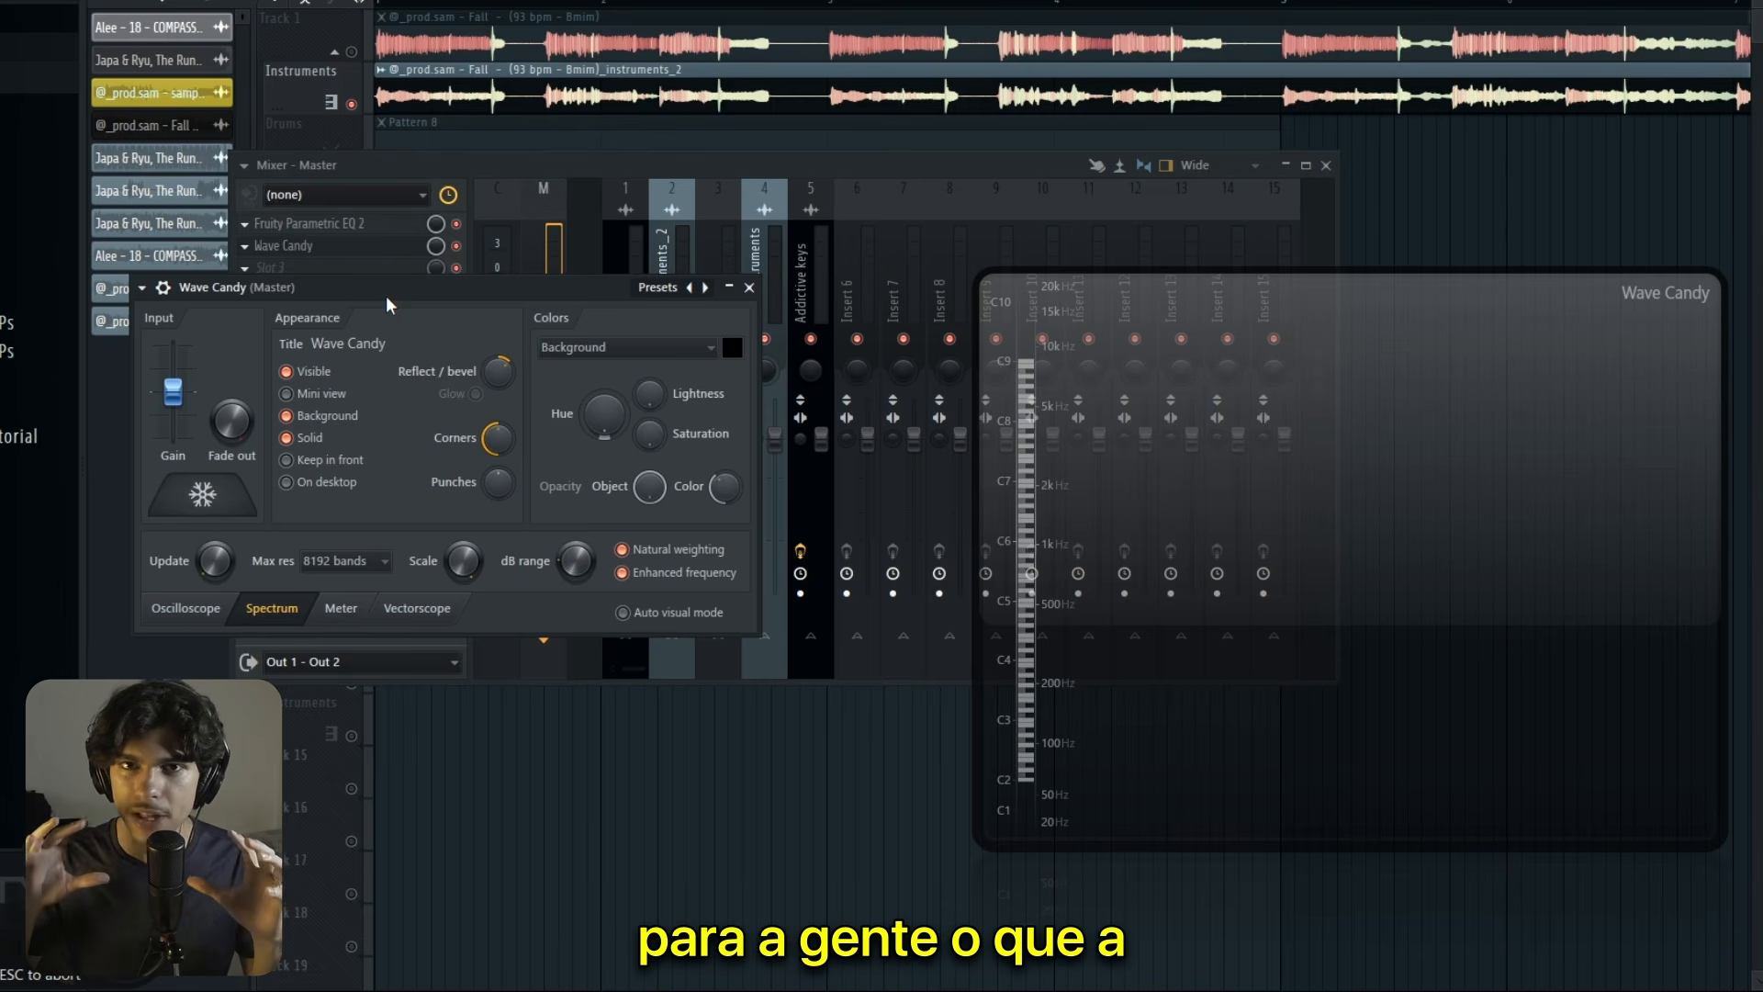
pyautogui.moveTo(604, 286); pyautogui.dragTo(595, 248)
pyautogui.press('space')
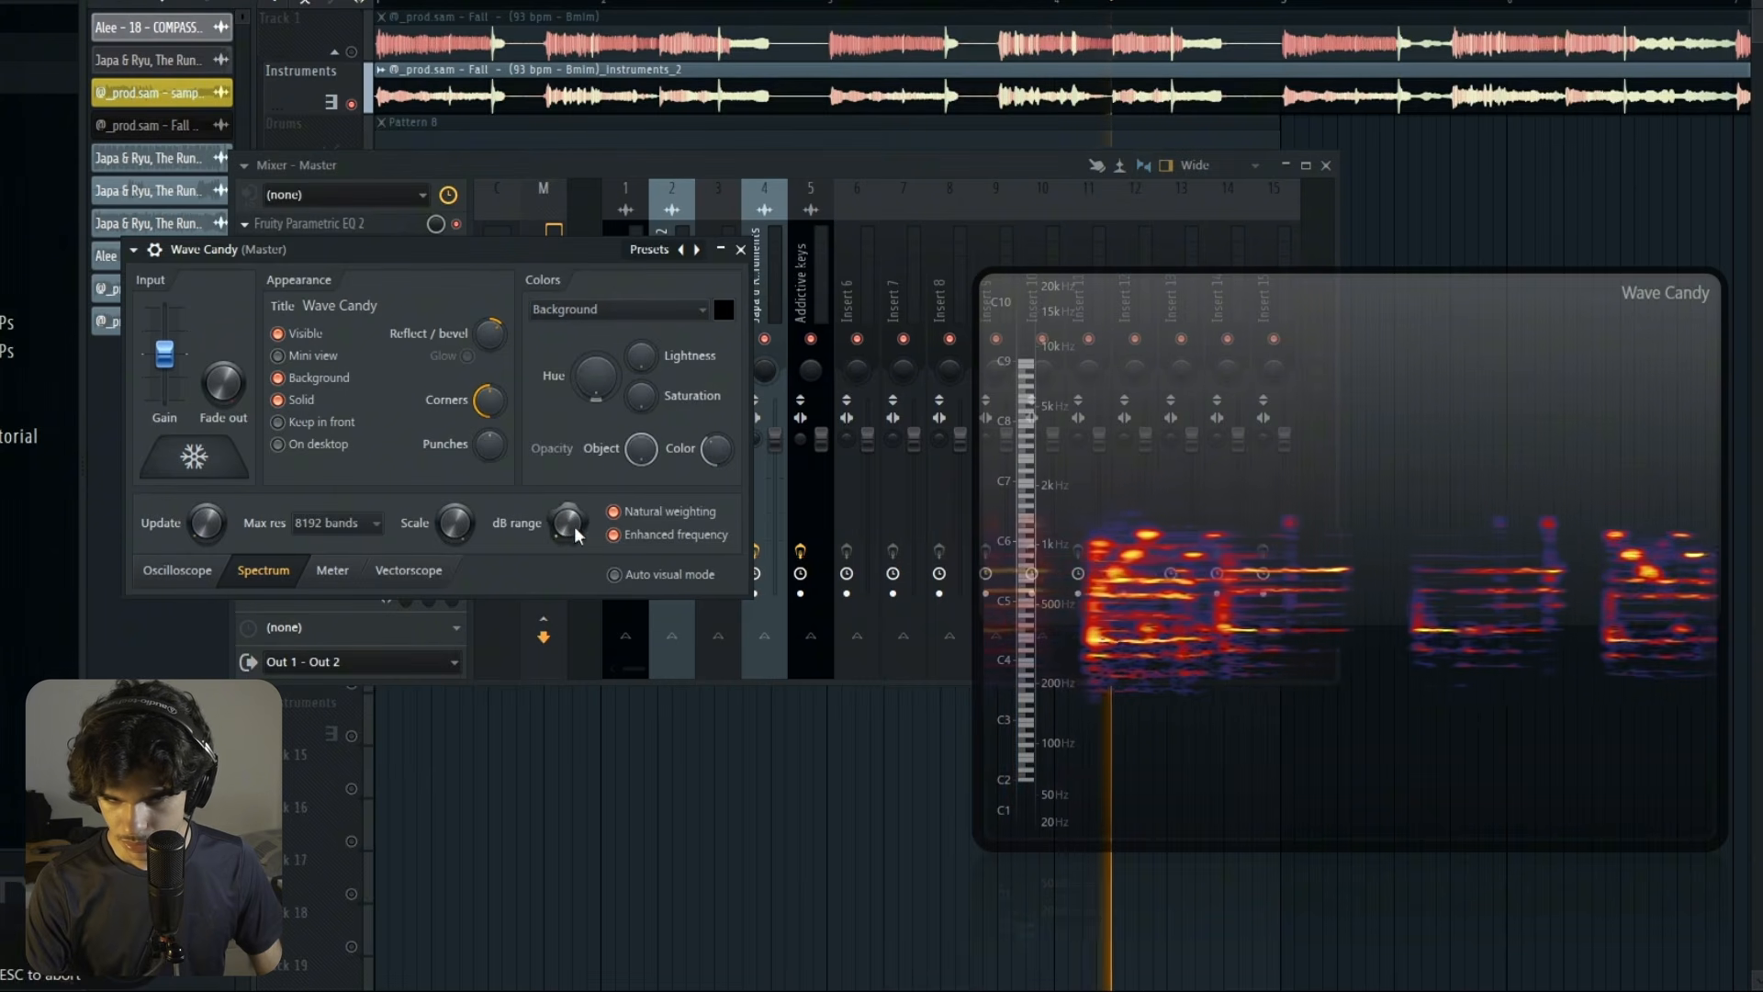
# Step: Choose 8192 bands as Wave Candy's maximum spectrum resolution while the filtered stem plays
pyautogui.click(336, 523)
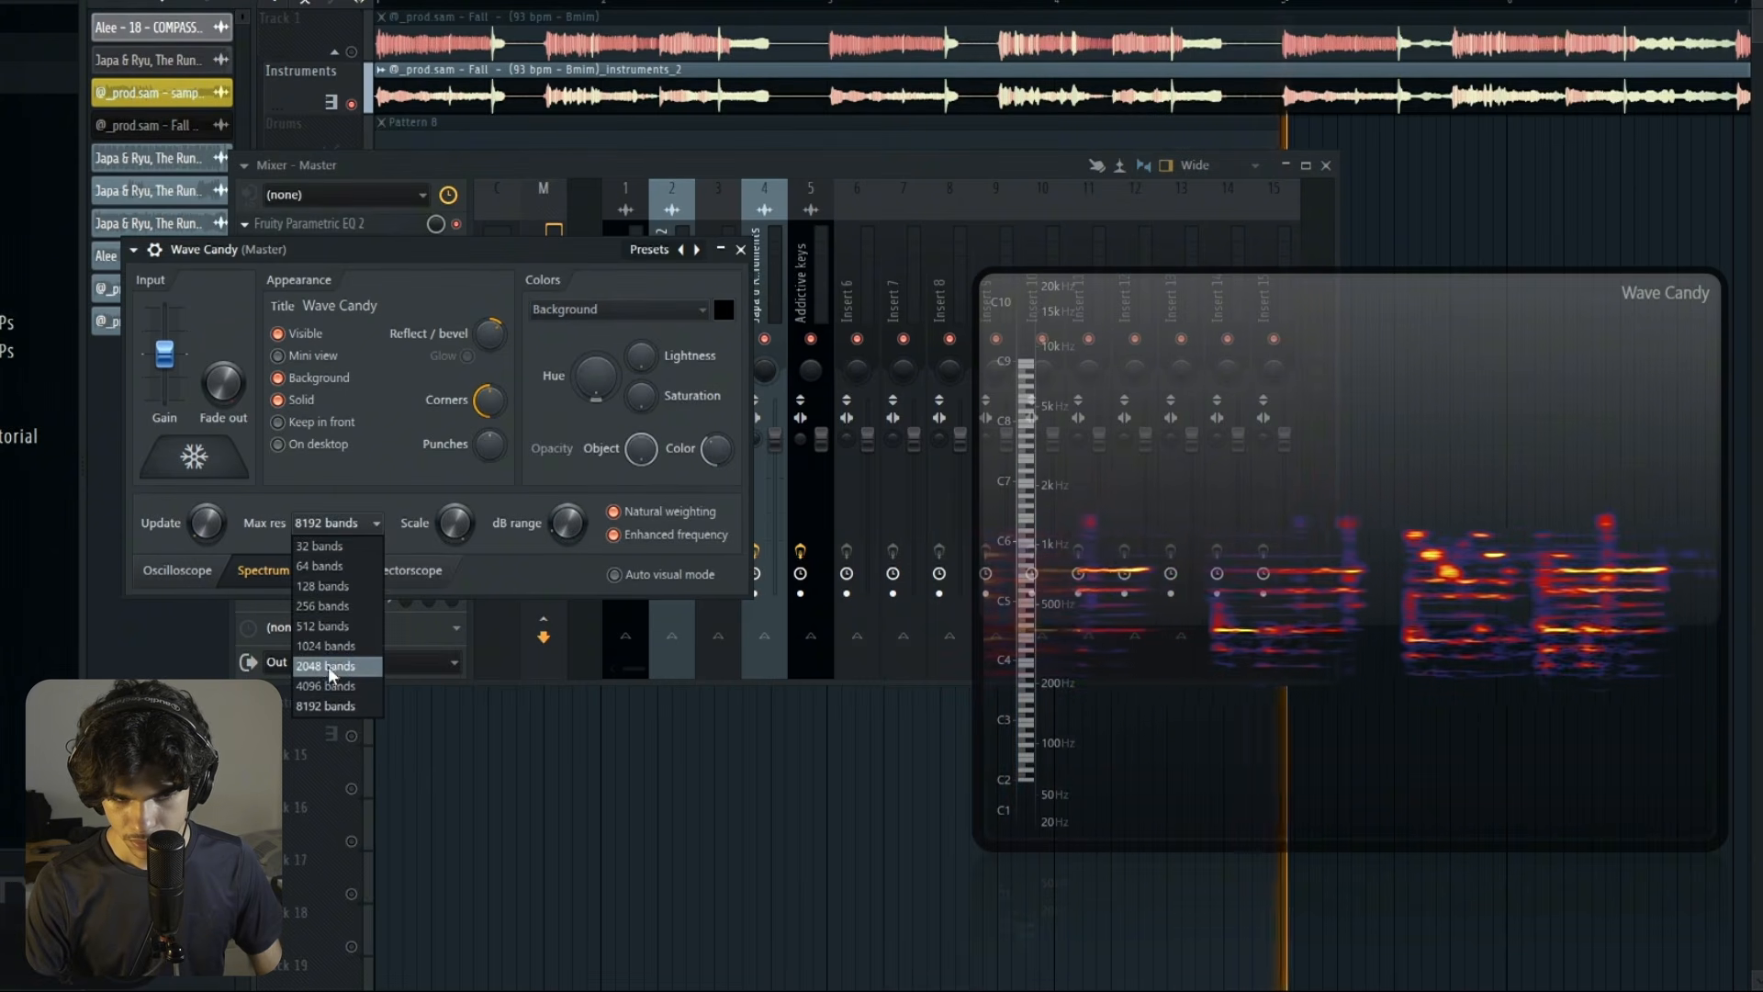
pyautogui.click(326, 706)
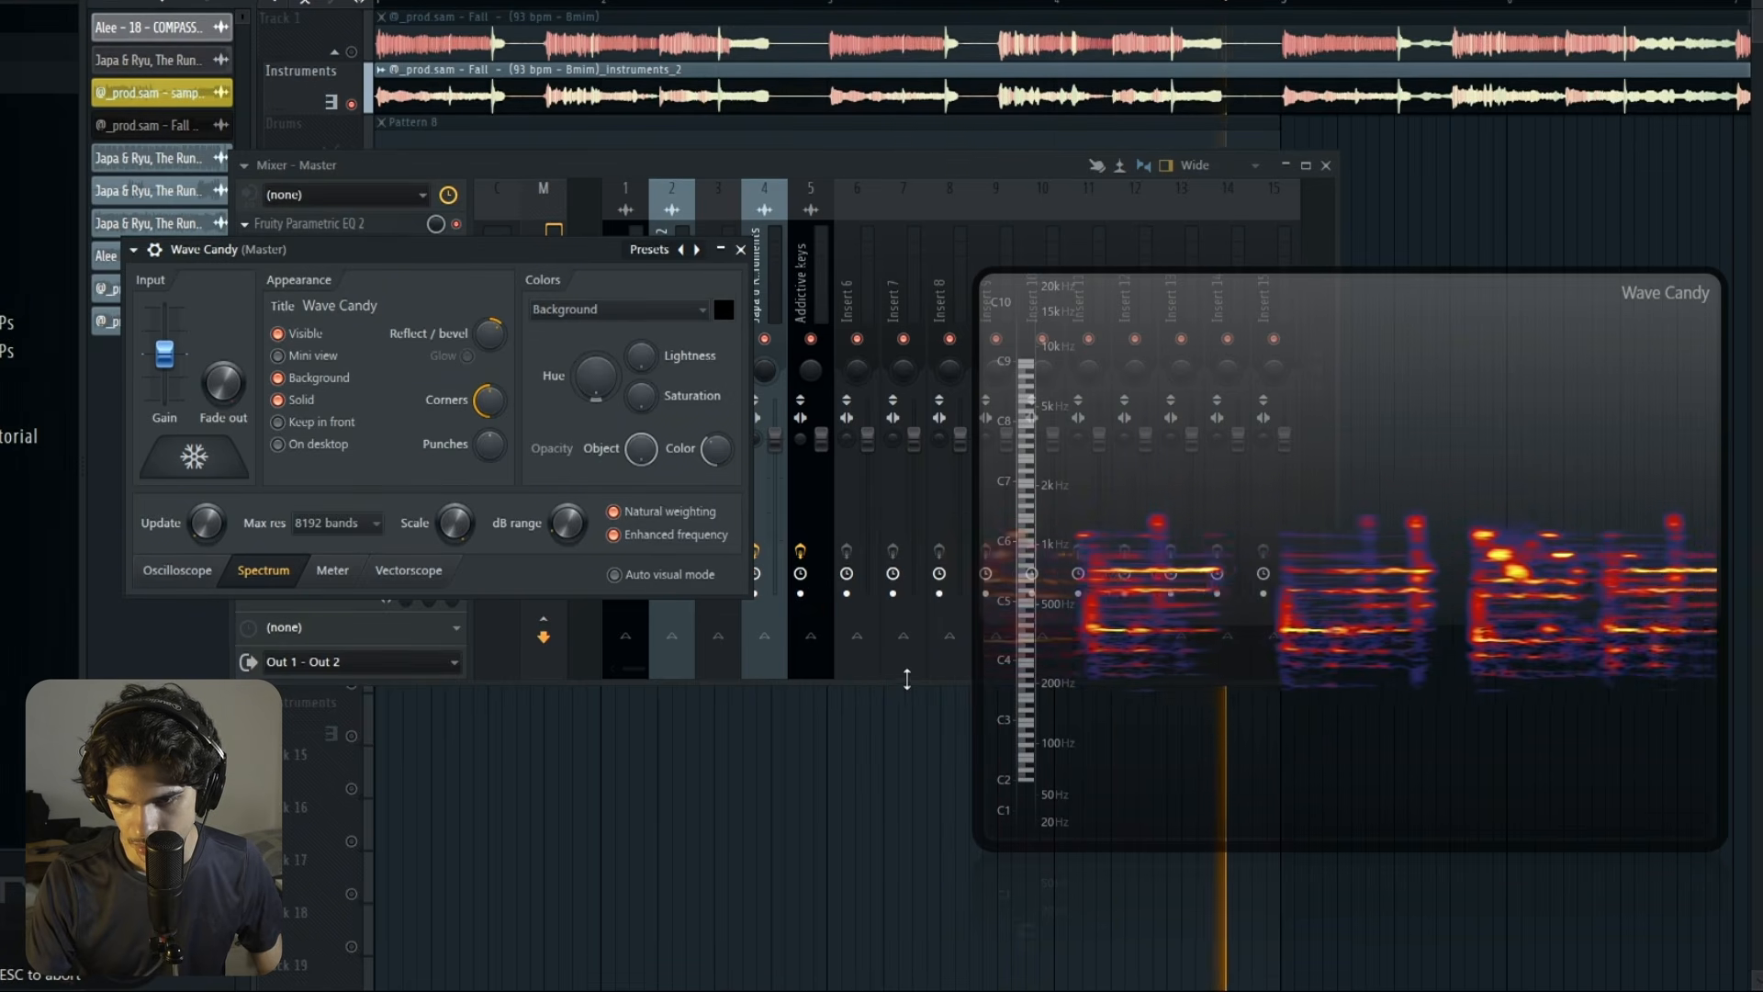
pyautogui.click(1038, 494)
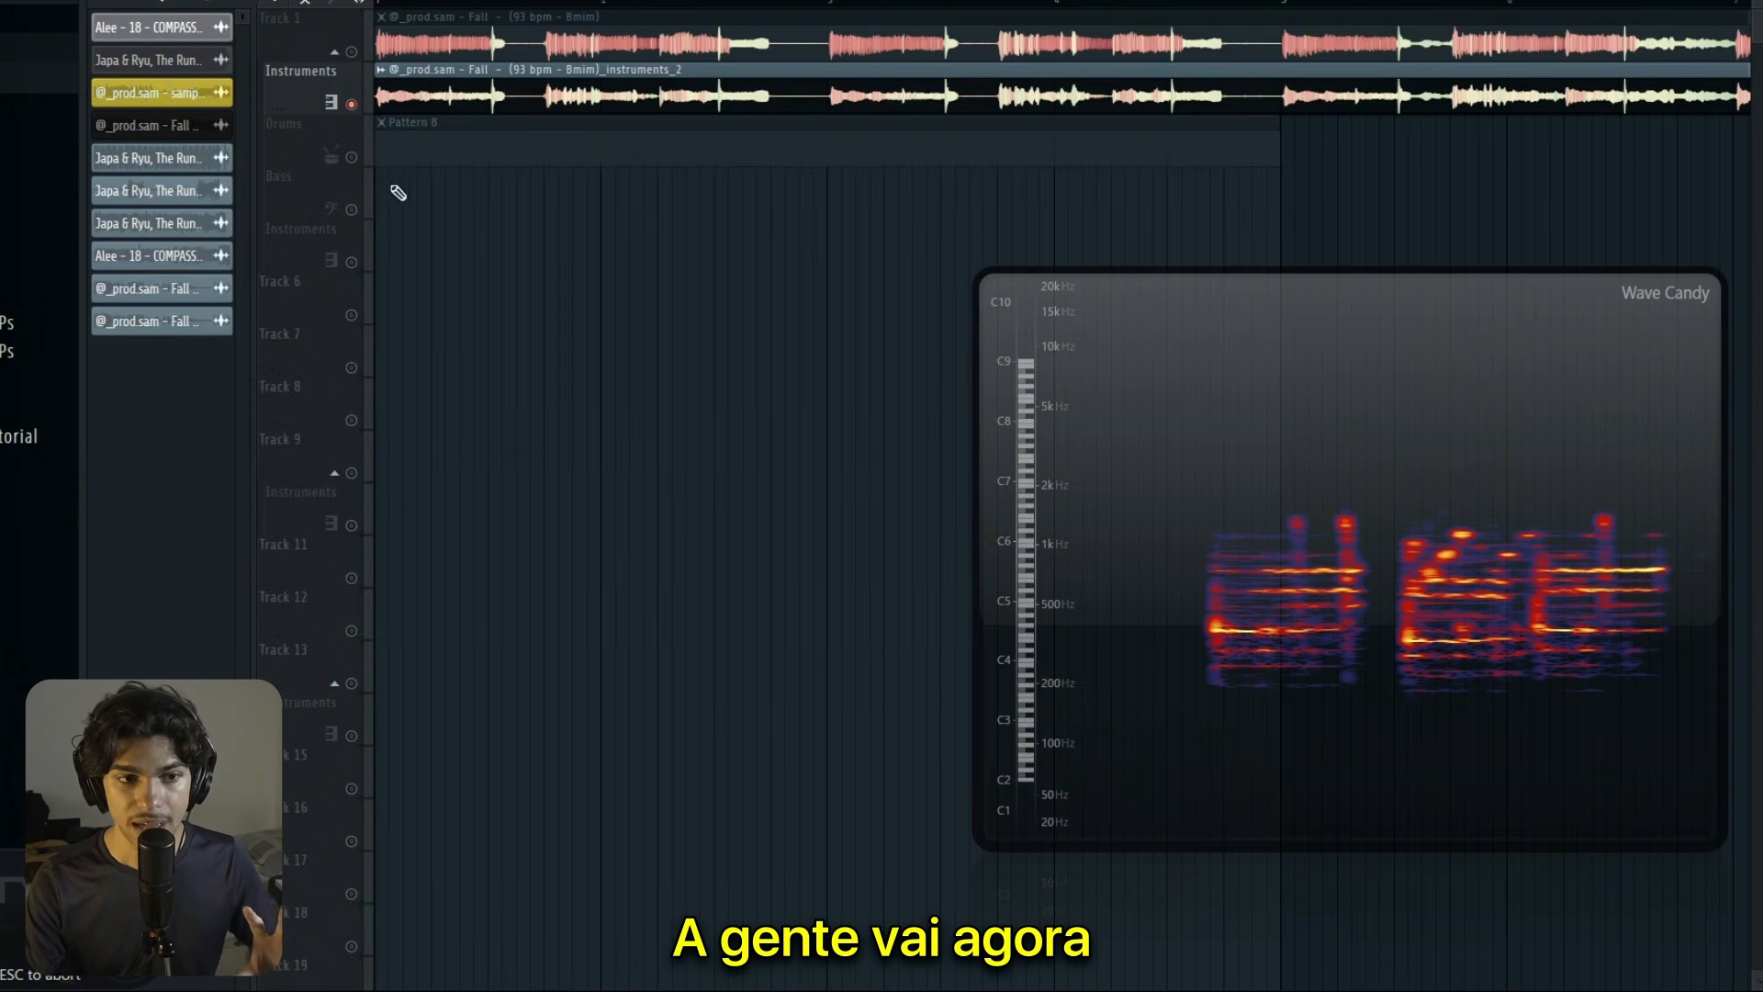
# Step: Unmute the Drums playlist track and open an empty piano roll for the CS-80 V4 channel
pyautogui.click(351, 158)
pyautogui.click(815, 3)
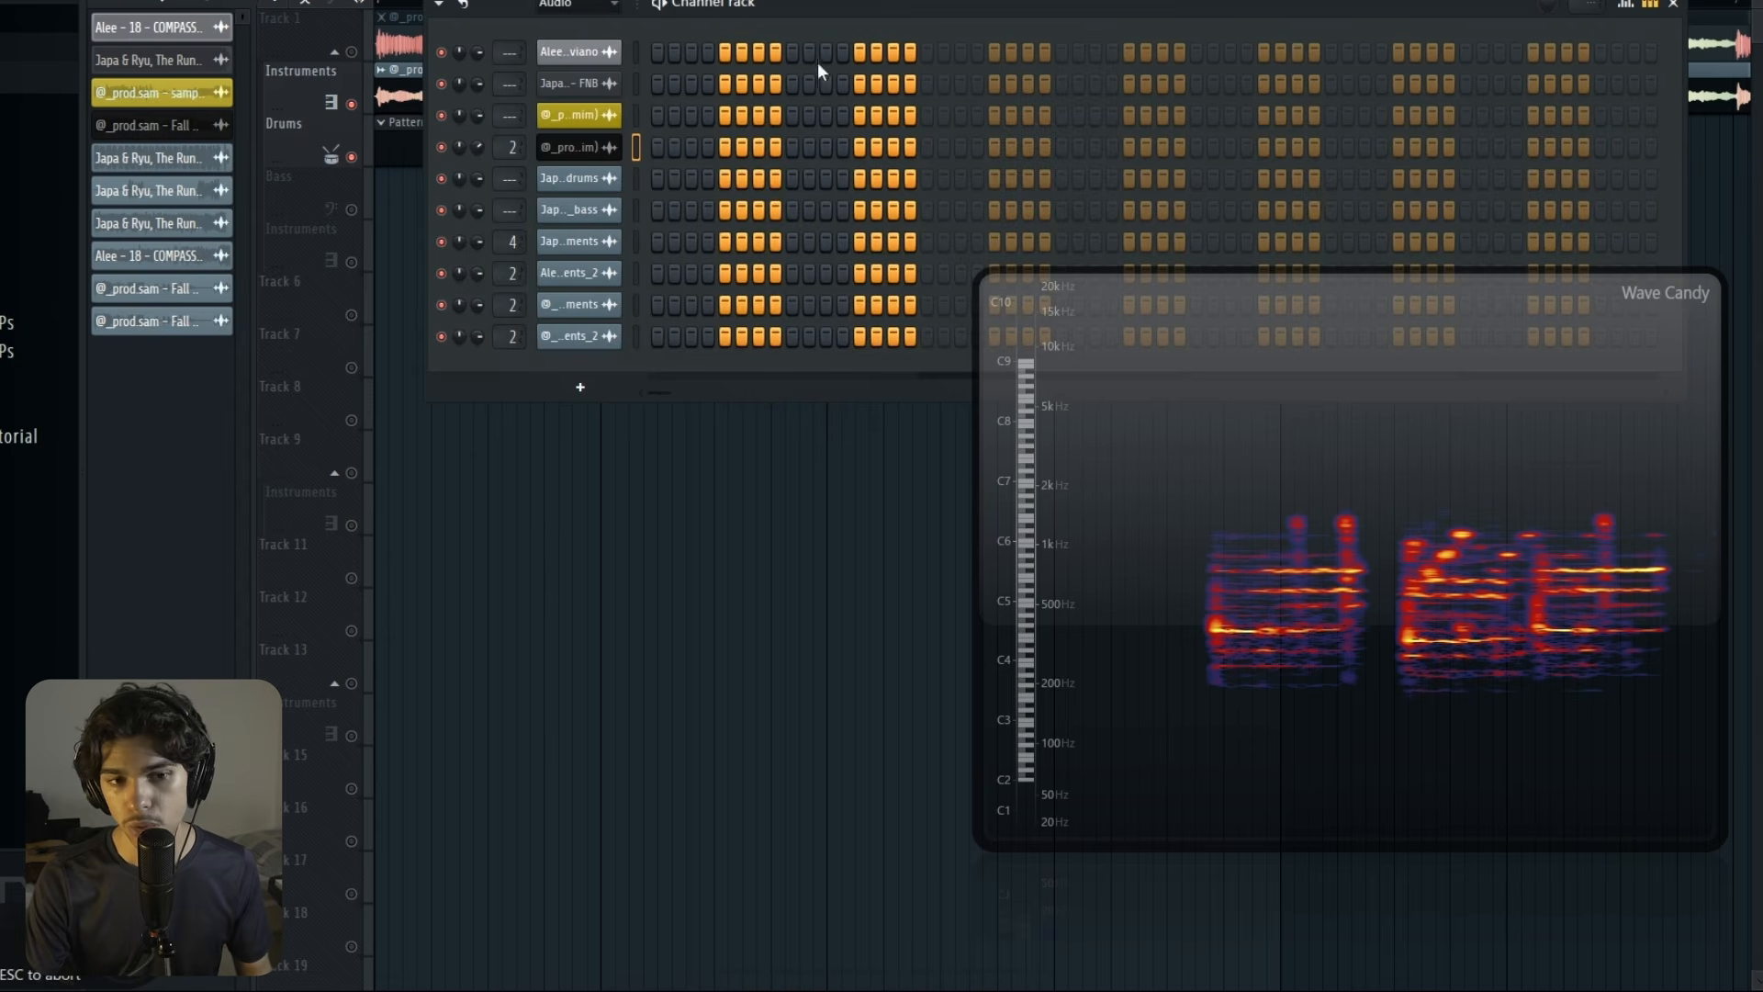
pyautogui.click(562, 72)
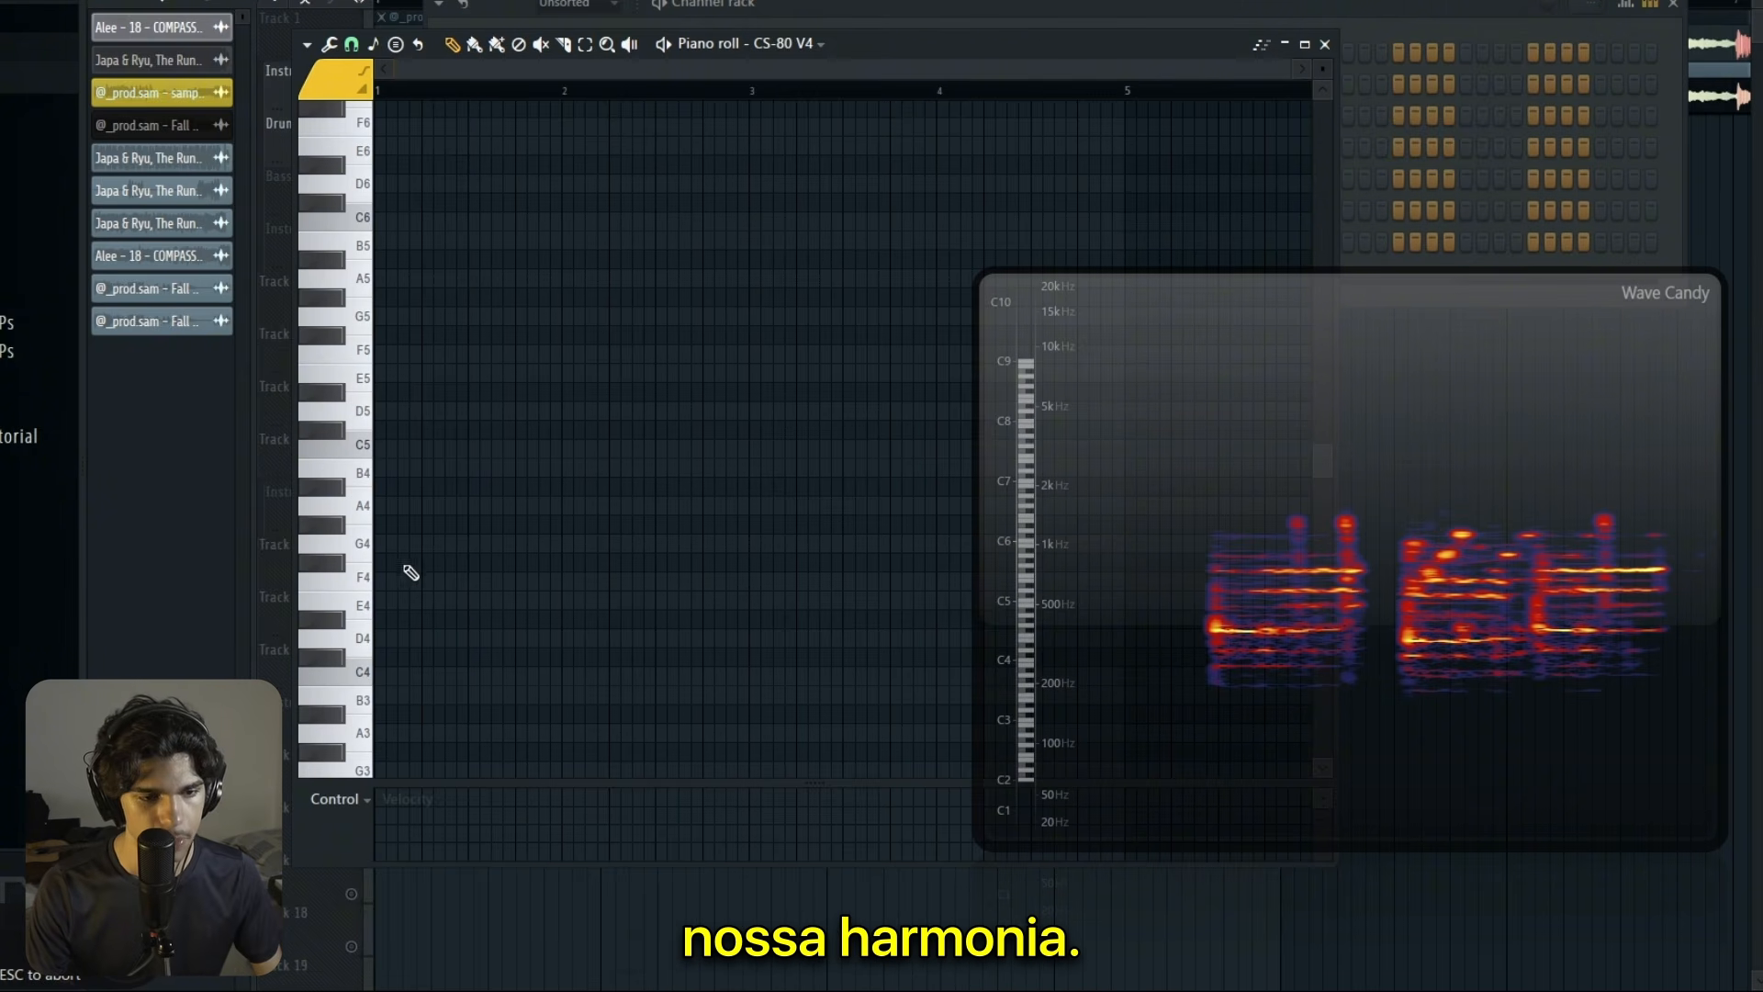
# Step: Place G4 and B4 notes at the start of bar 1 and play them back to check them by ear
pyautogui.click(404, 544)
pyautogui.press('space')
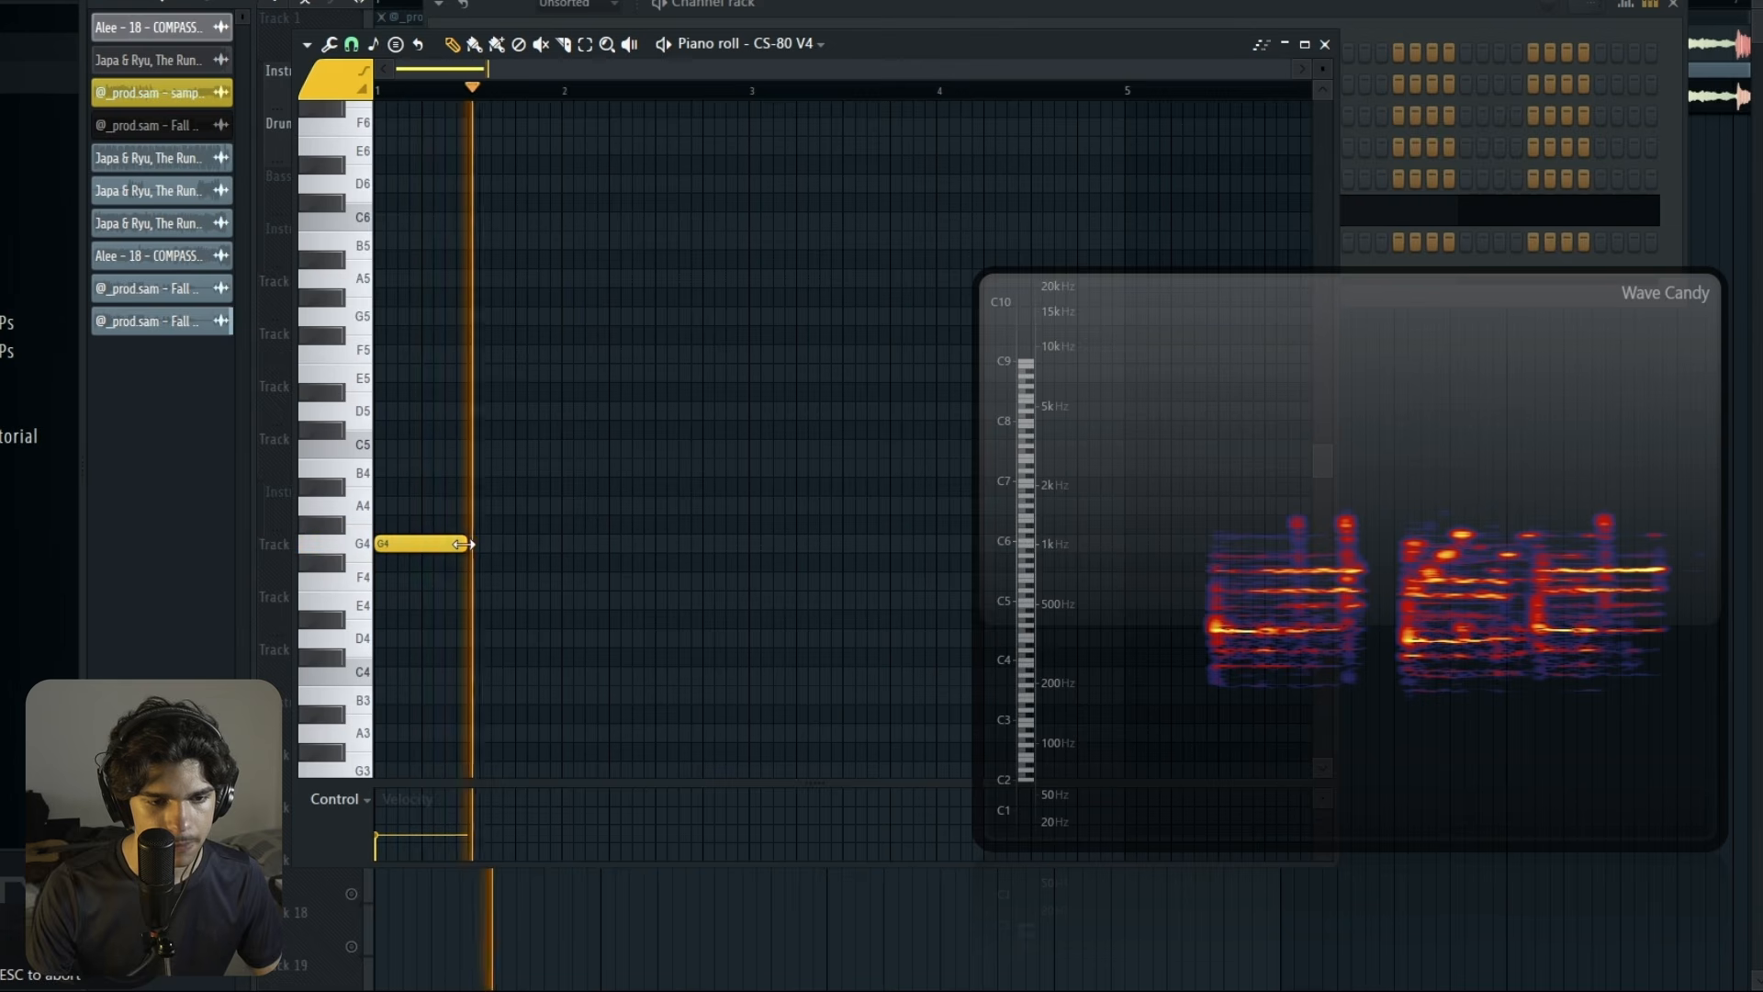
pyautogui.press('space')
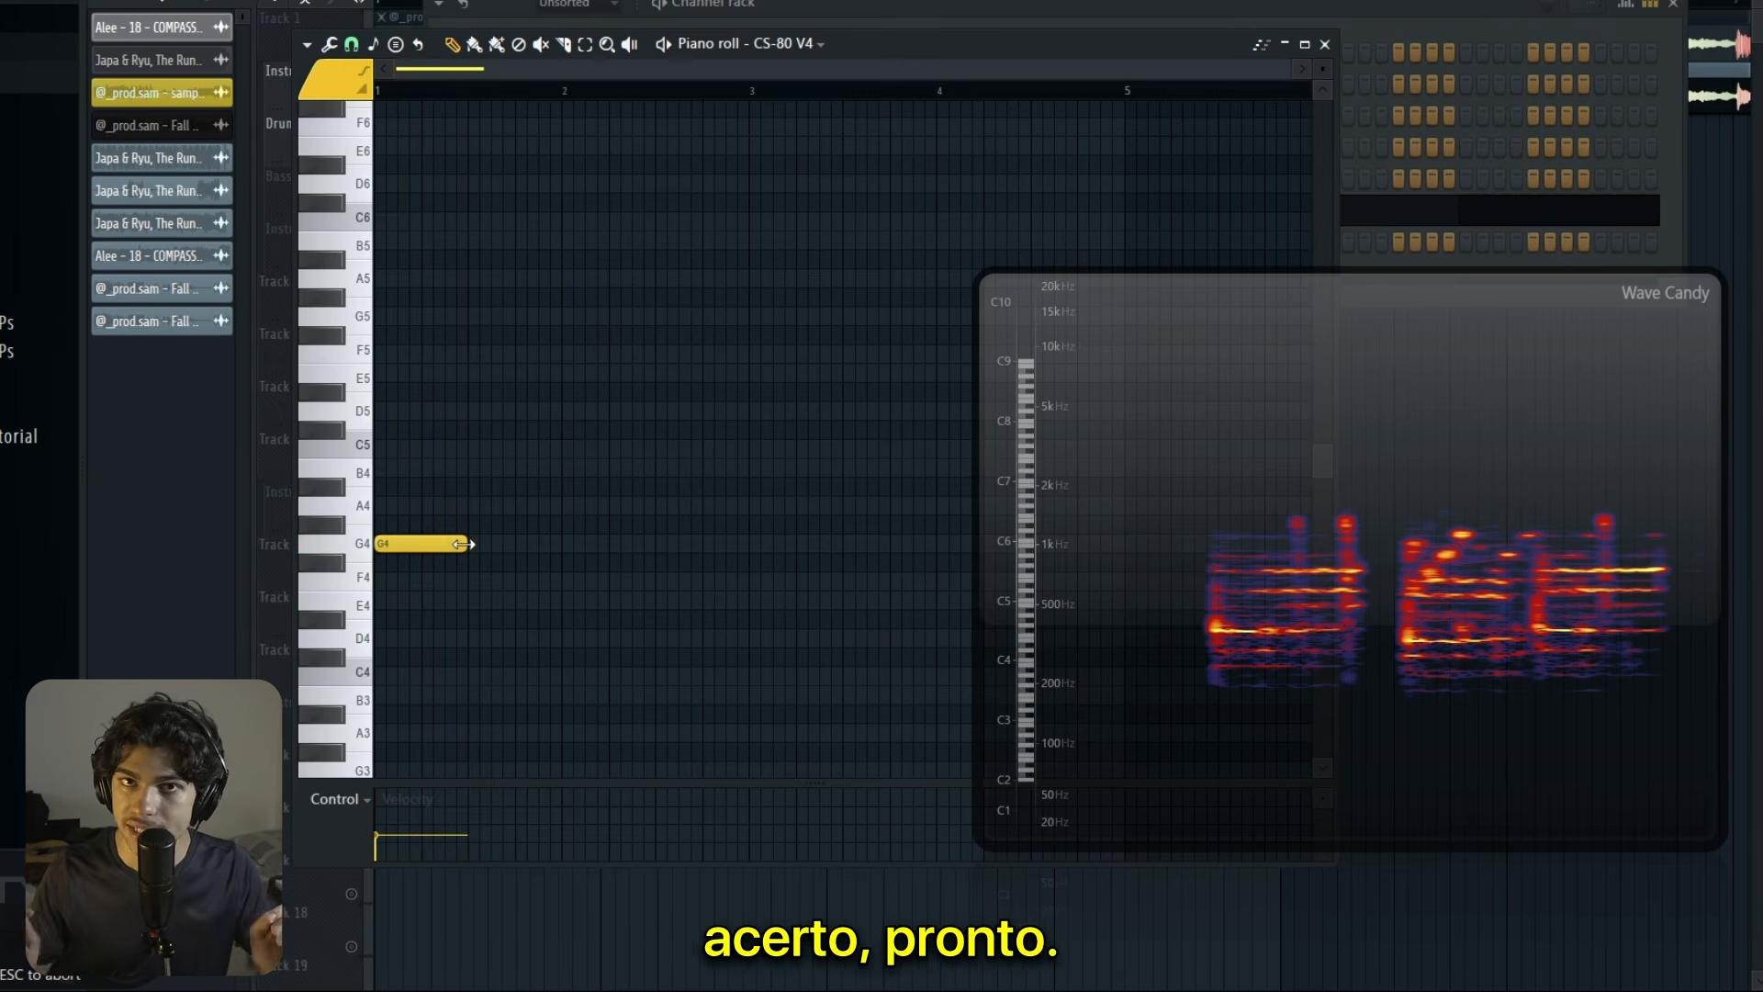
pyautogui.moveTo(1142, 696)
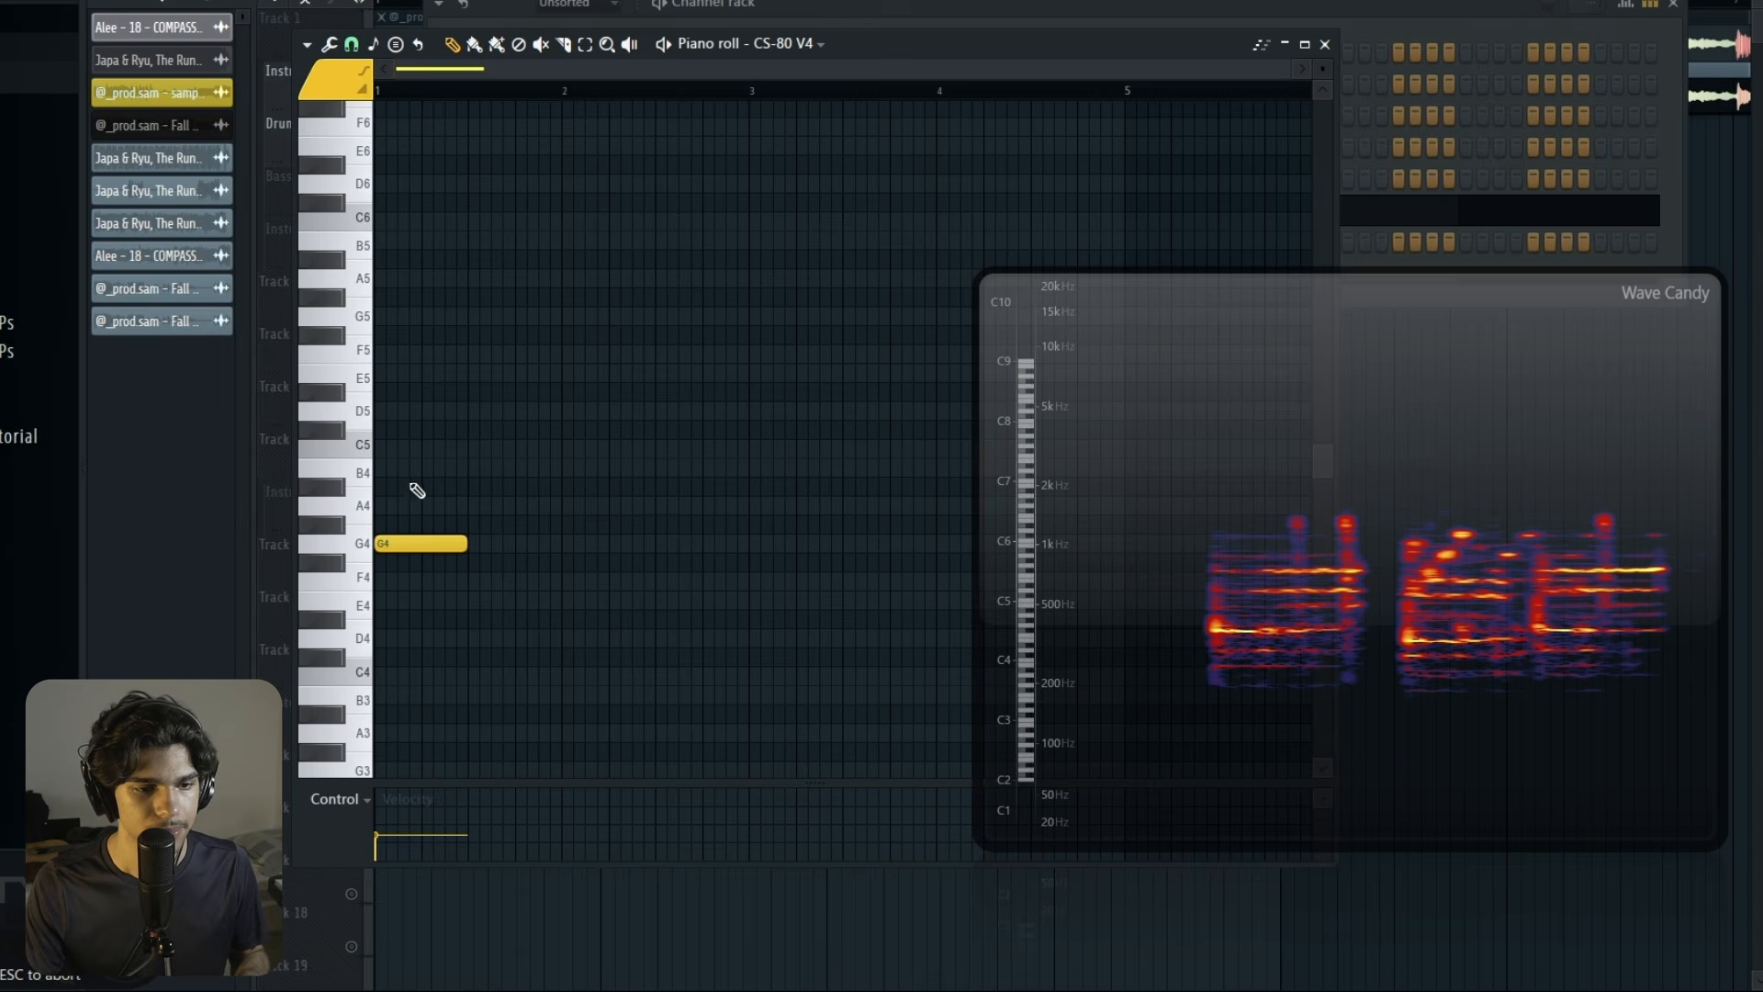
pyautogui.press('space')
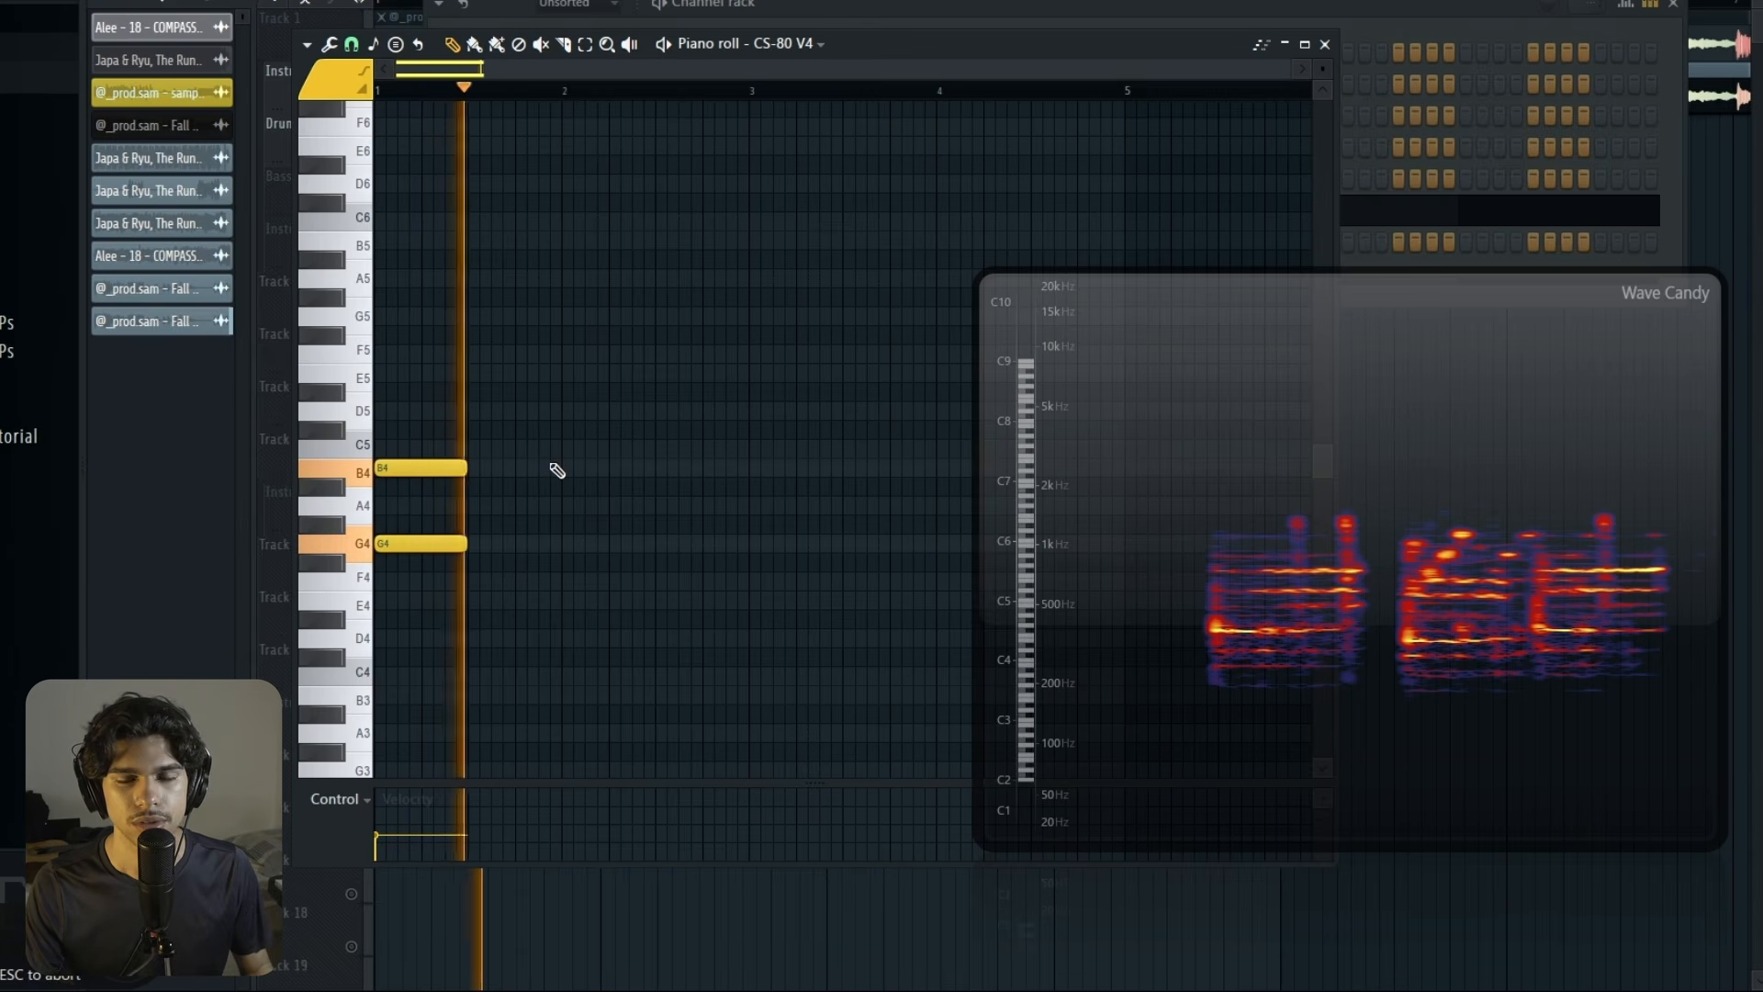
pyautogui.press('space')
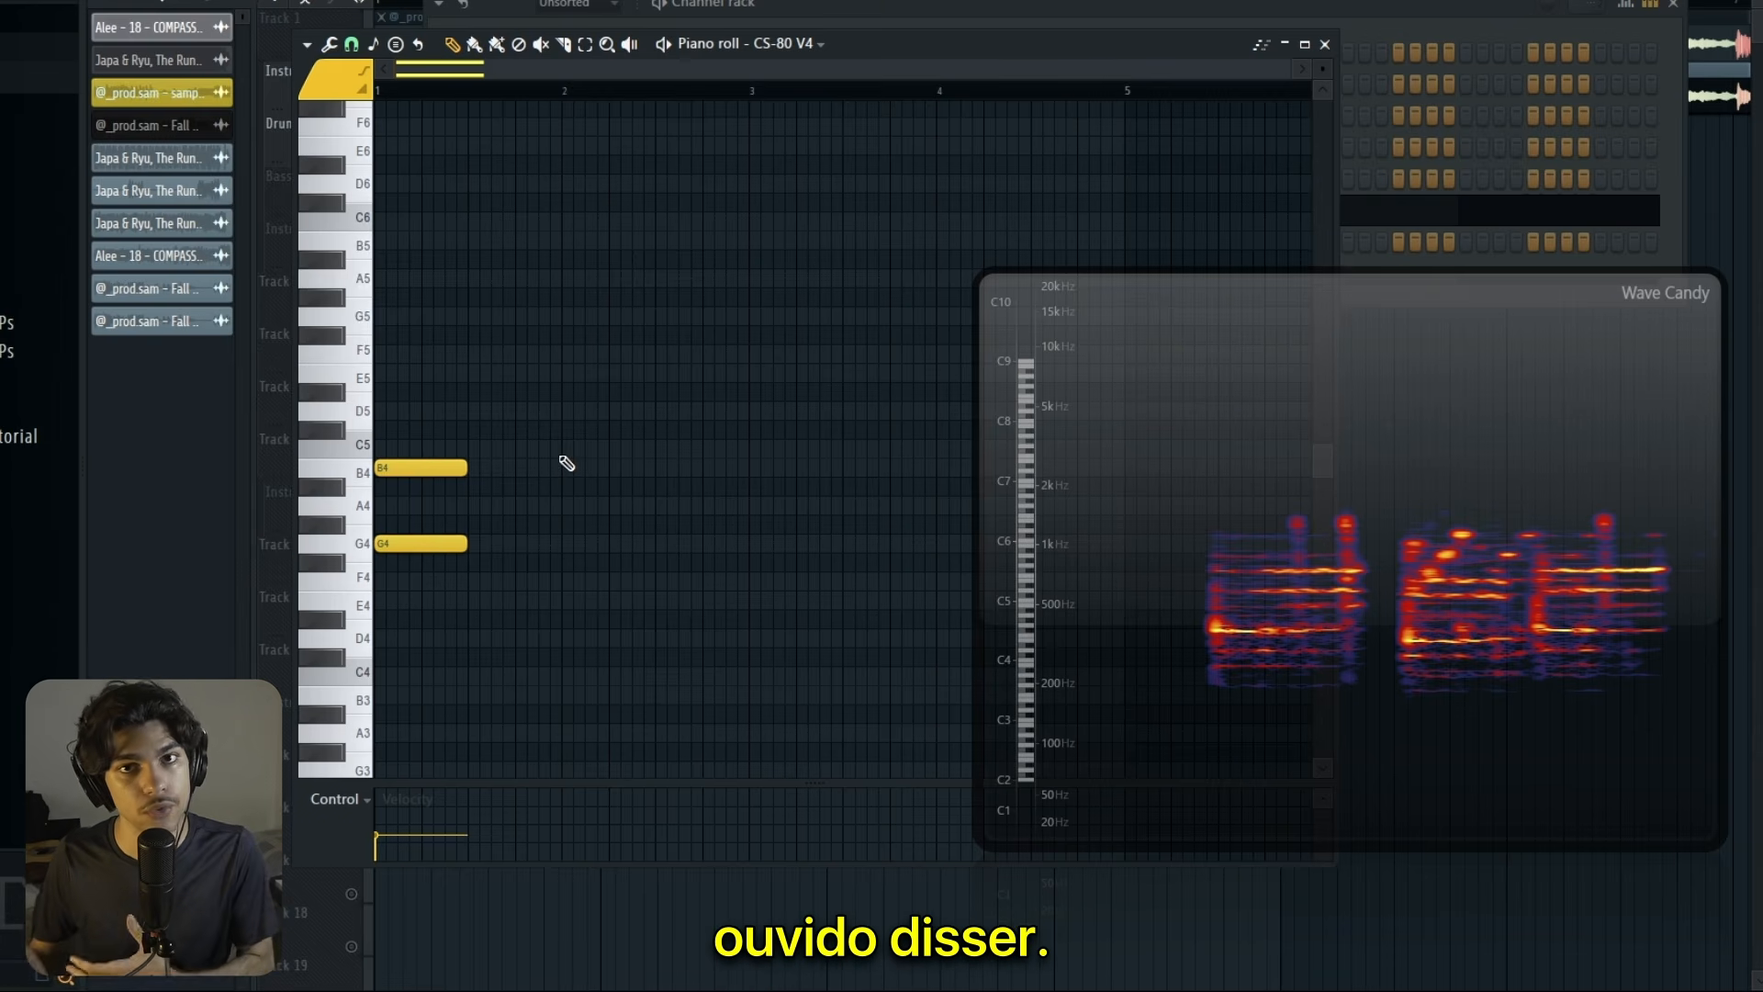
pyautogui.press('space')
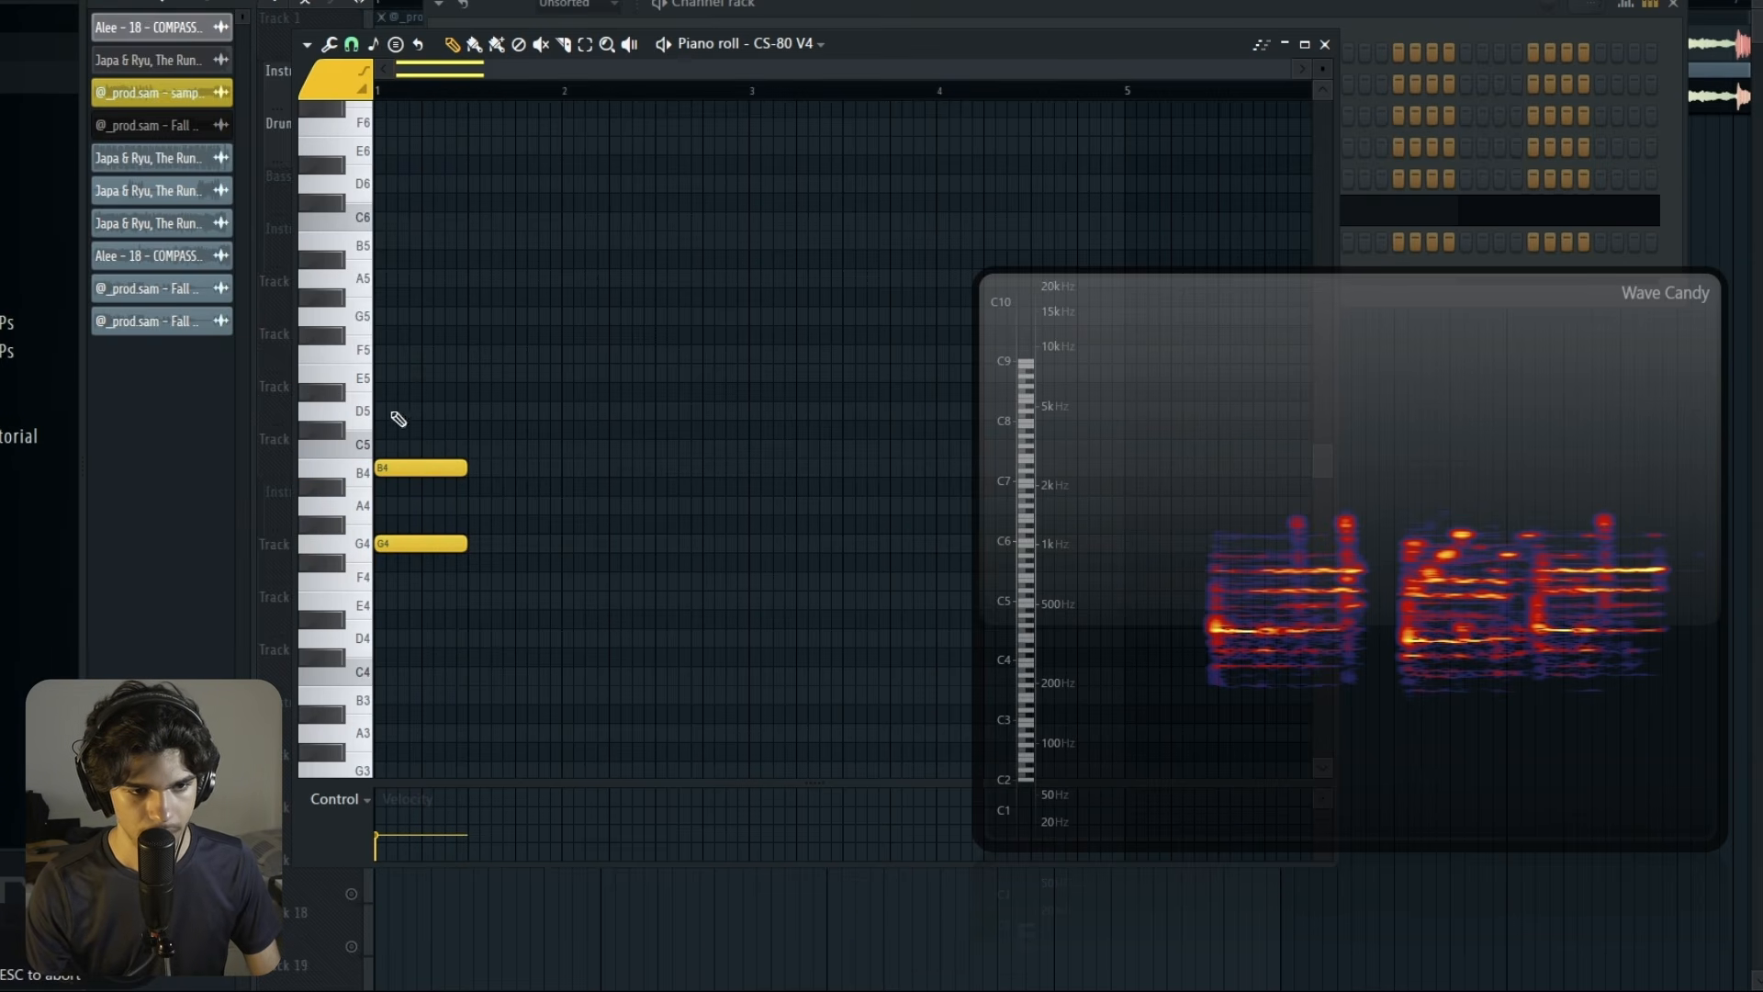
# Step: Add F#5 and D5 above the G4 and B4 notes to complete the first chord, and play it
pyautogui.moveTo(366, 333); pyautogui.dragTo(373, 329)
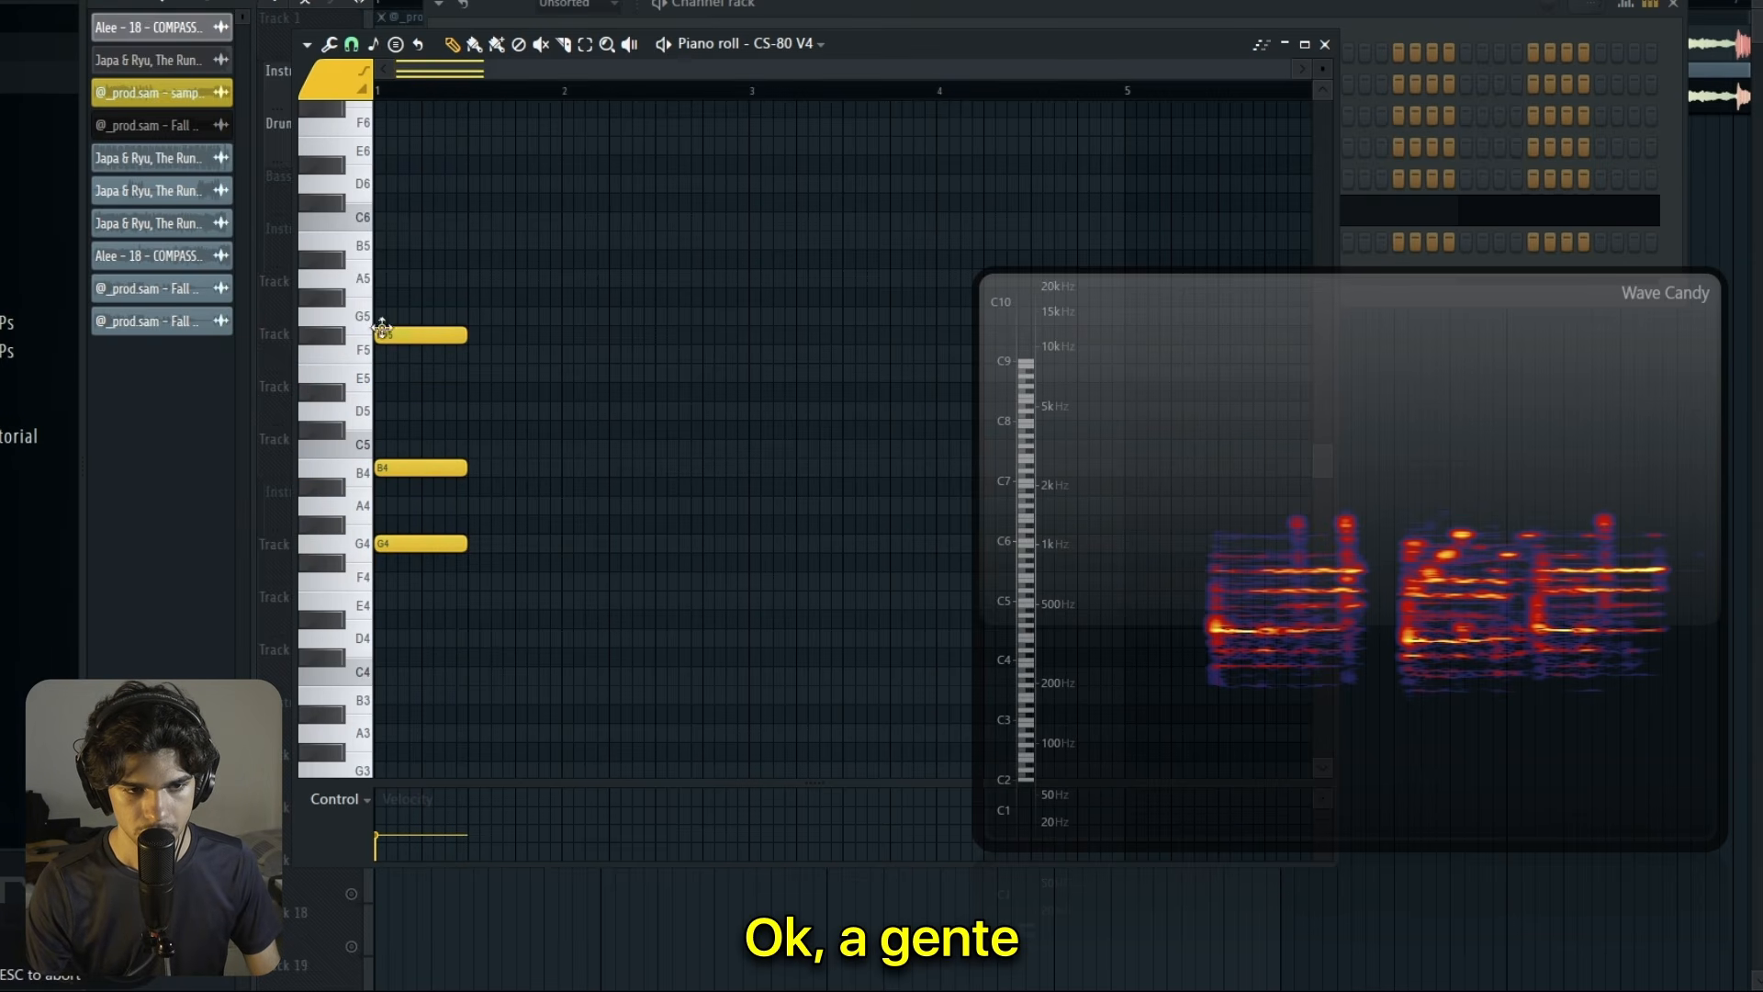
pyautogui.press('space')
pyautogui.press('space')
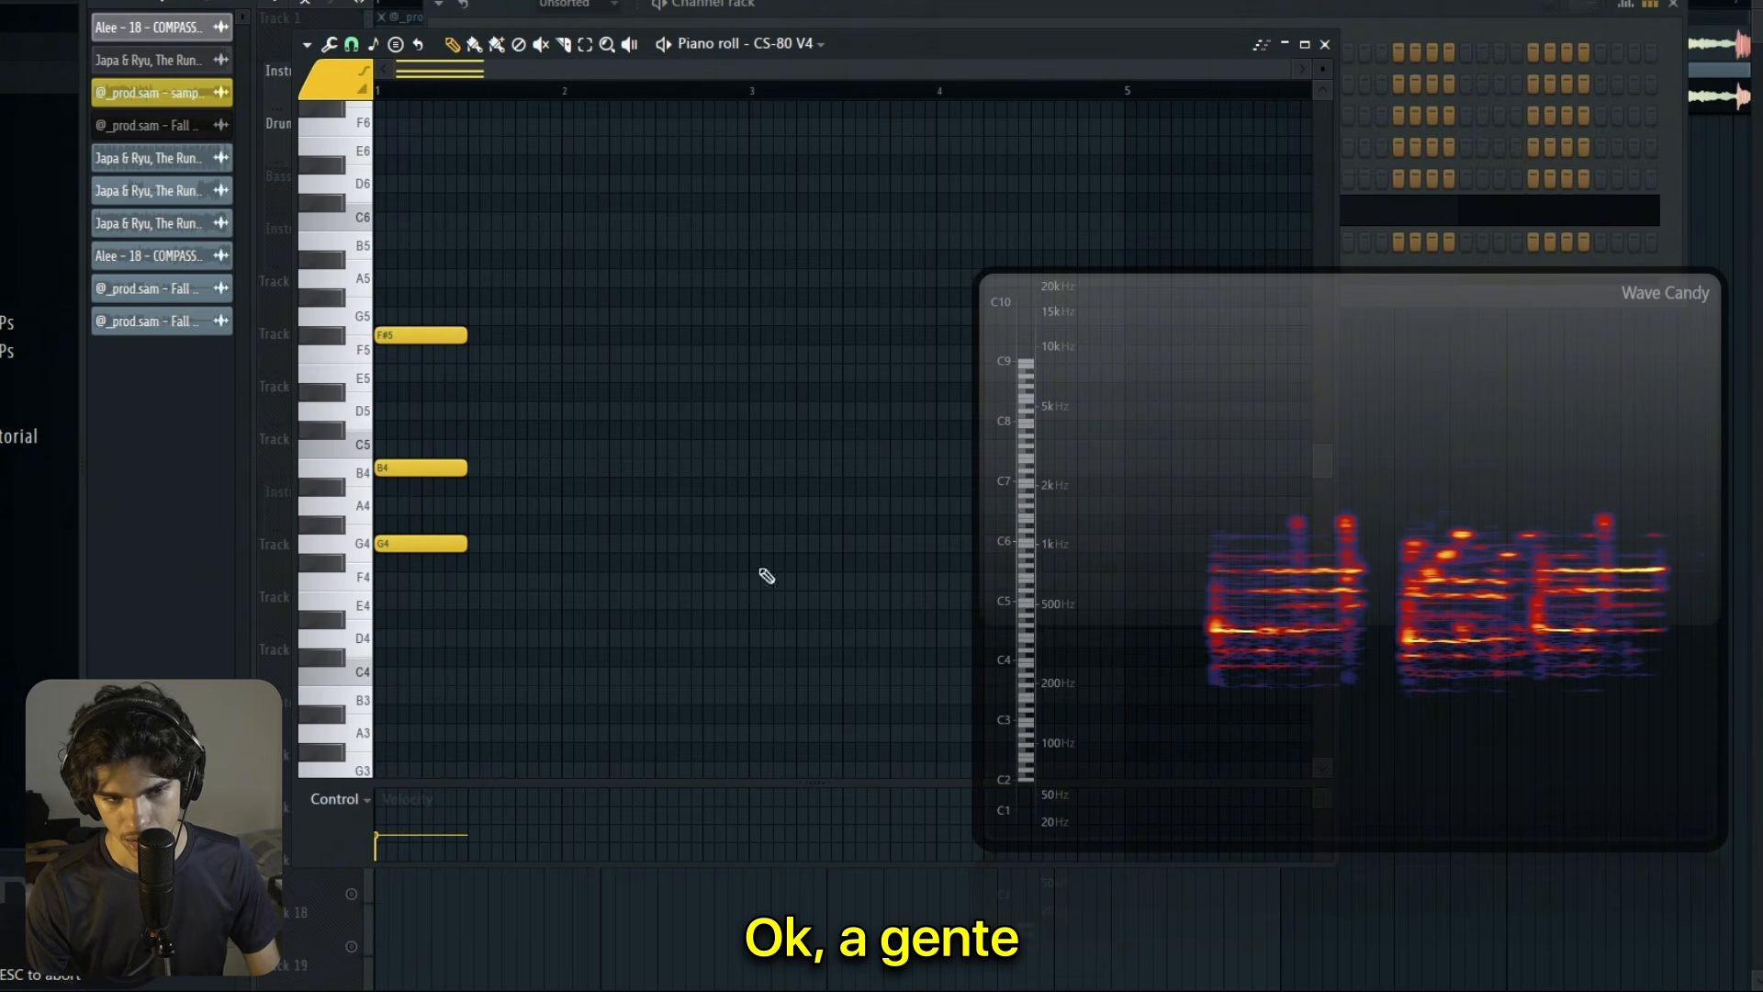
pyautogui.click(441, 410)
pyautogui.press('space')
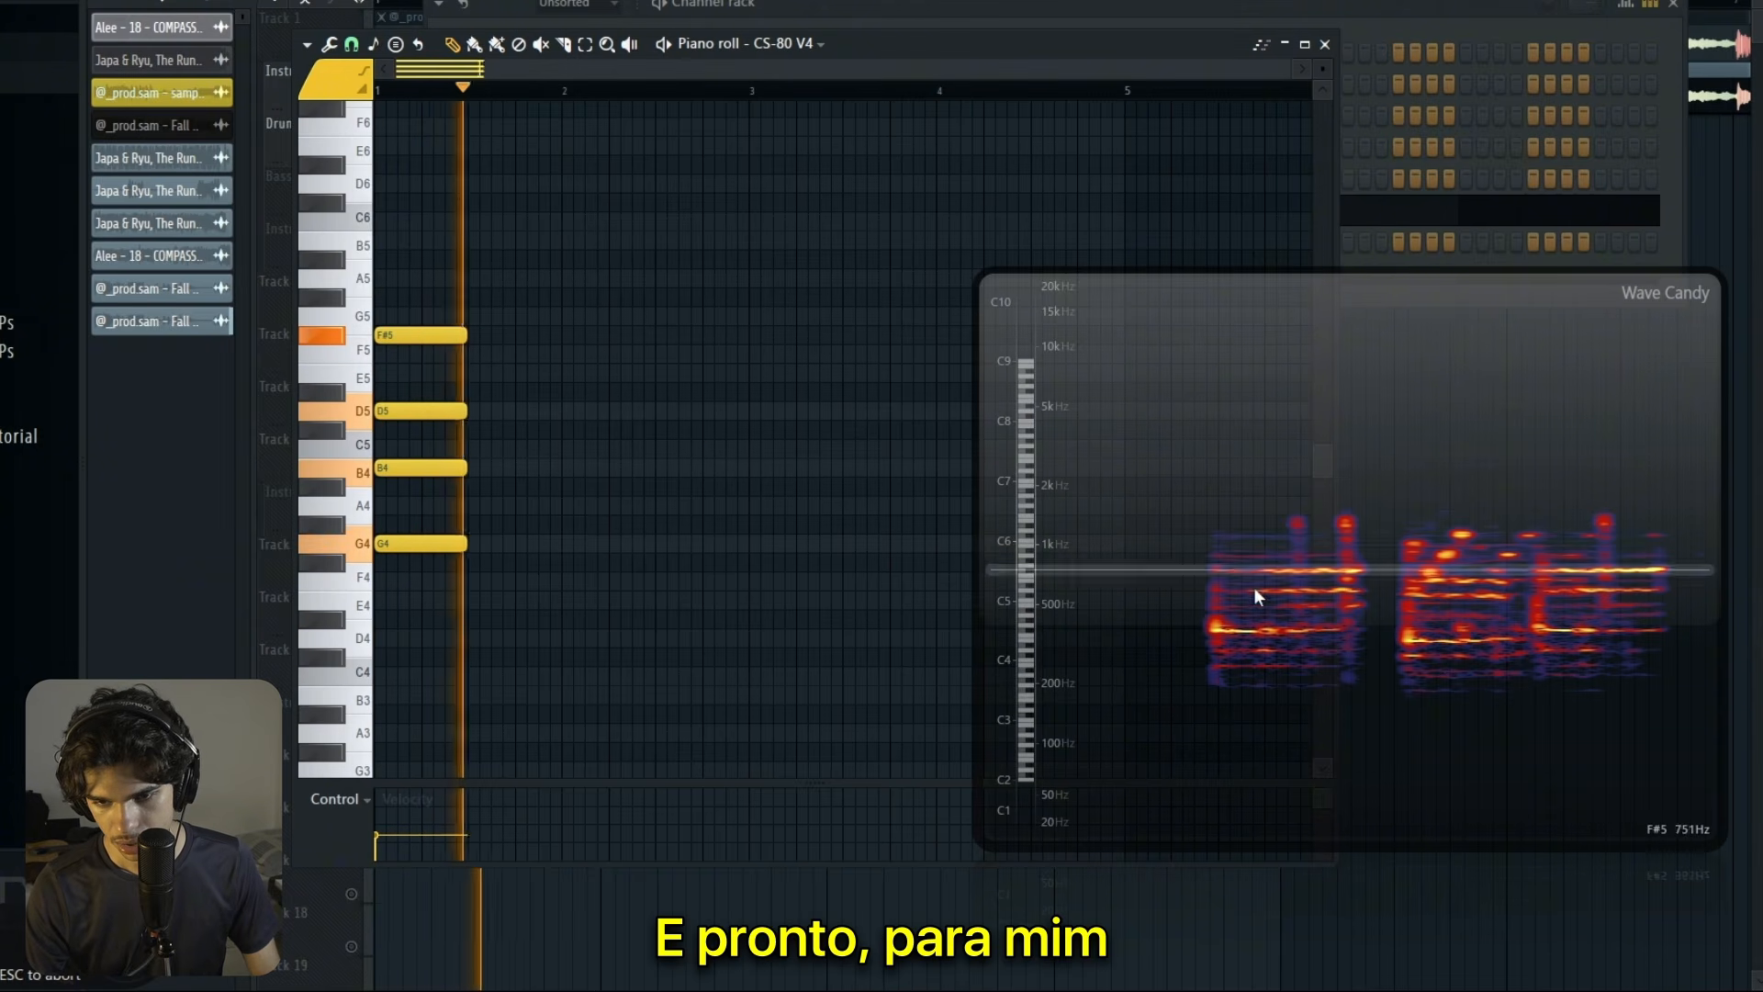
pyautogui.press('space')
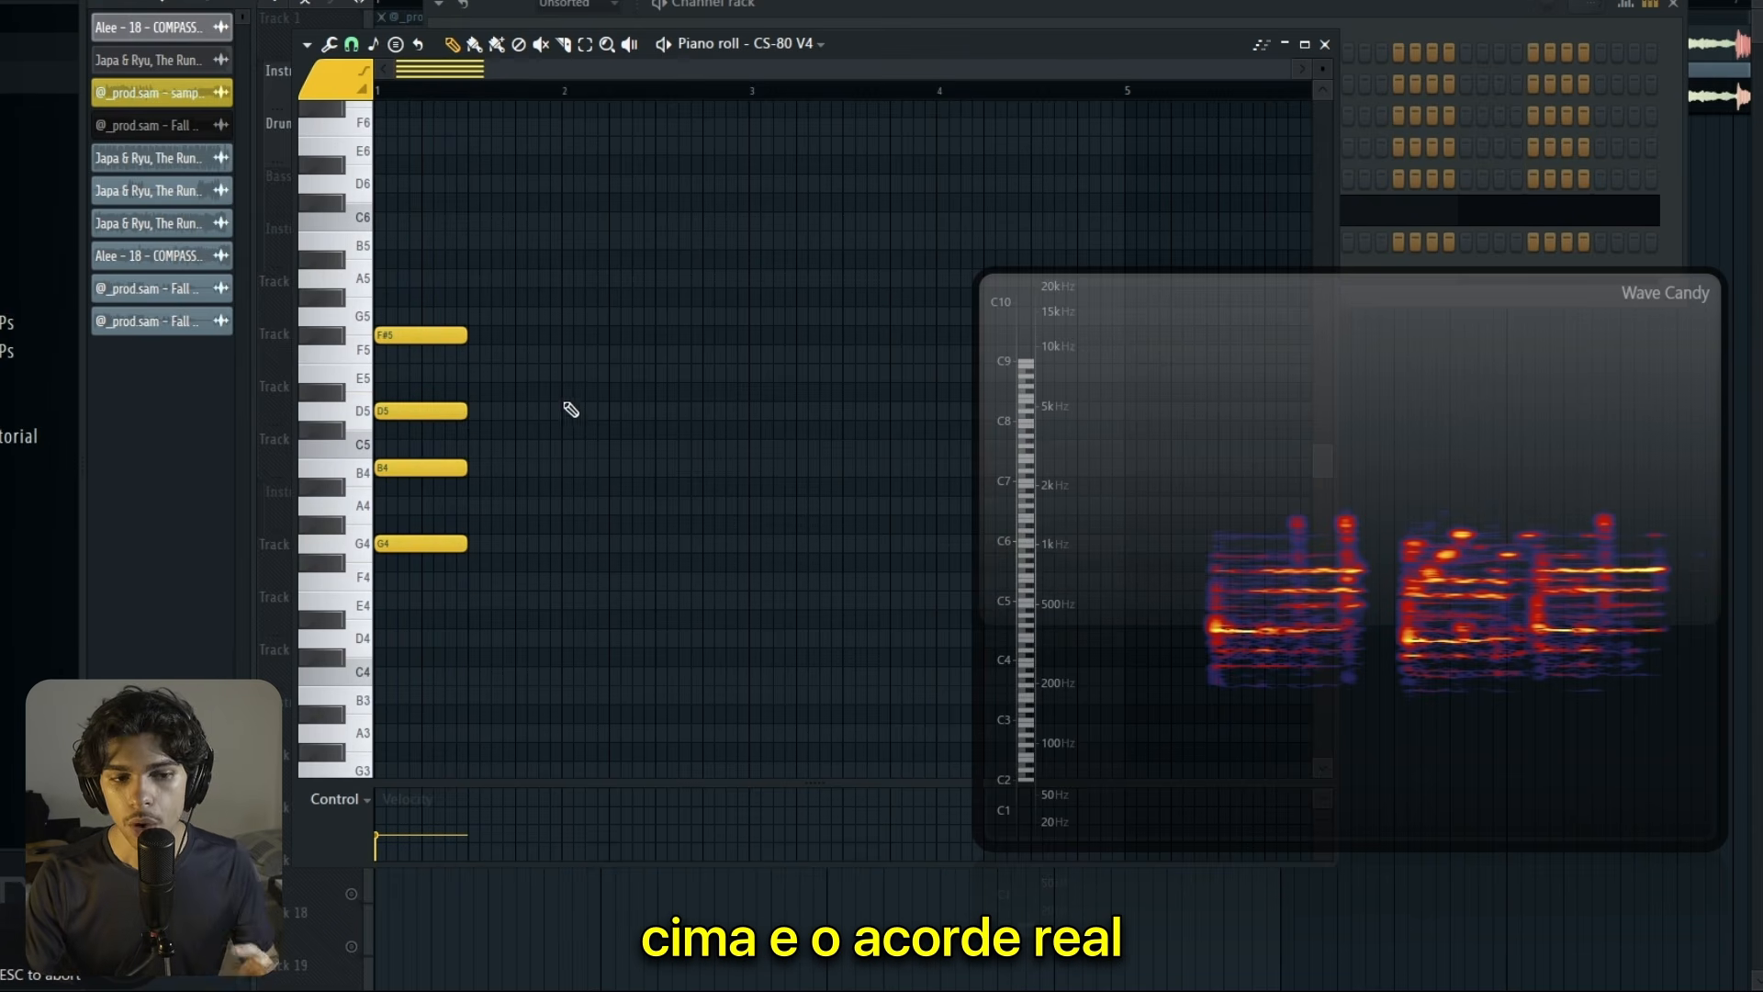
pyautogui.press('space')
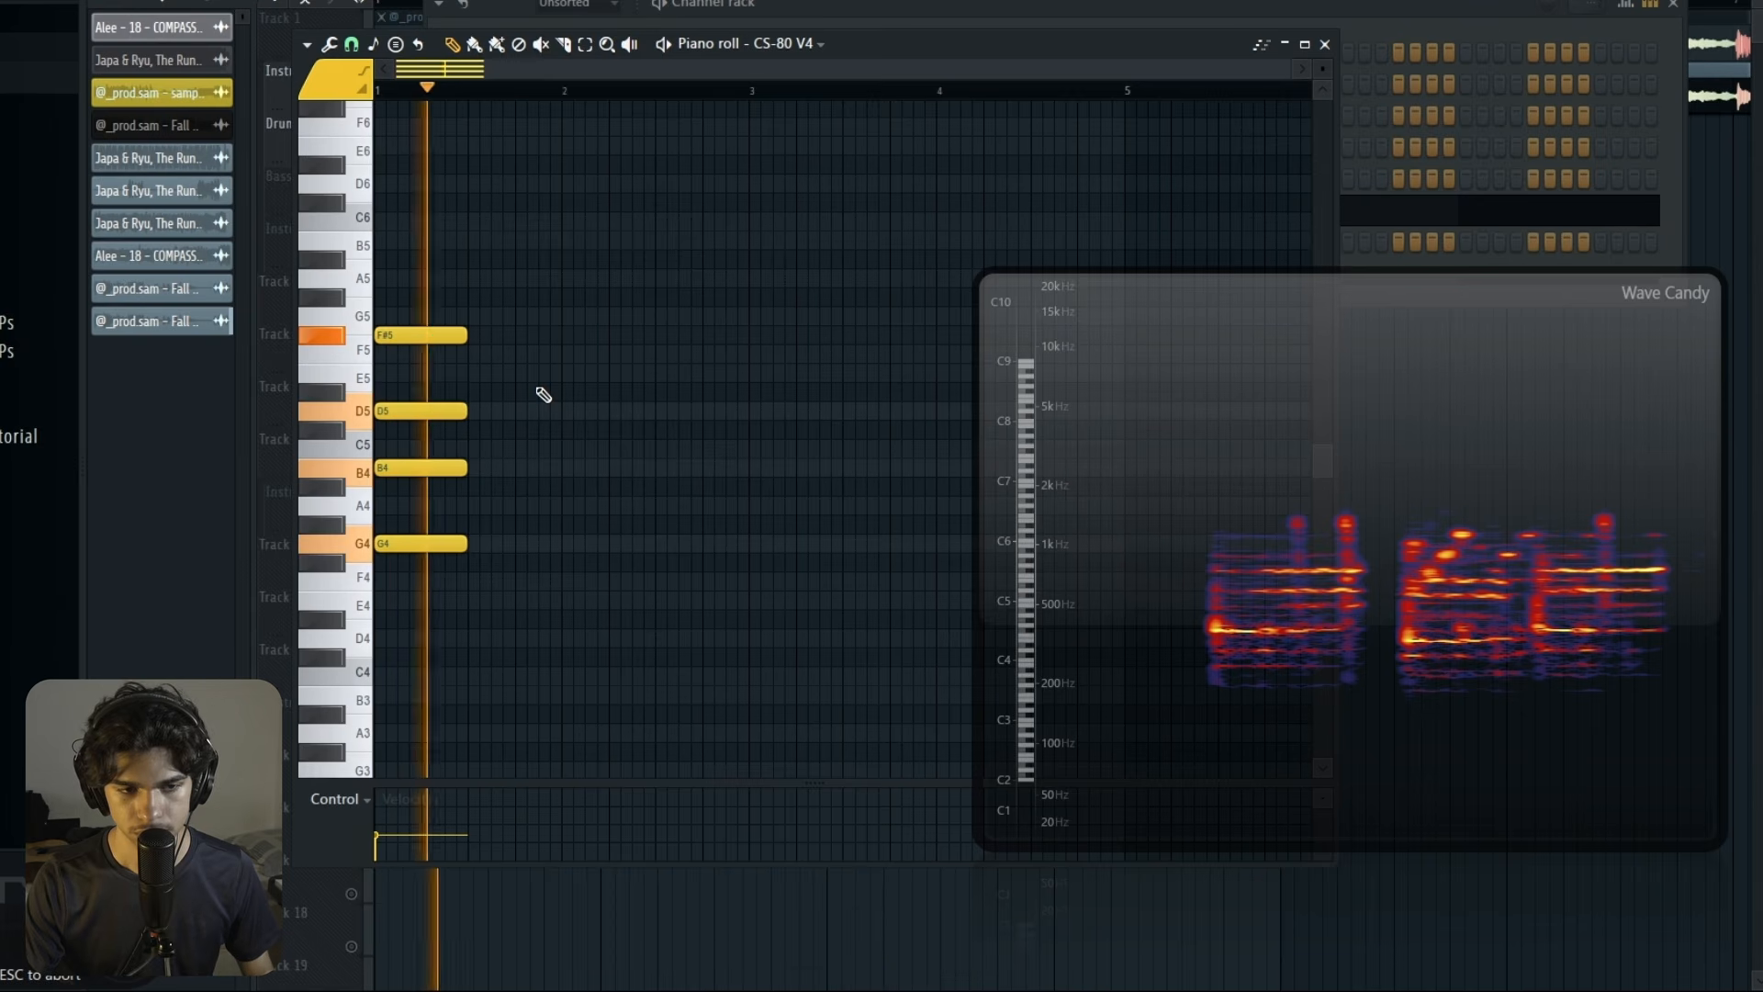
# Step: Build a second chord of F#4, A4, C#5 and F#5 three quarters through bar 1 and play it
pyautogui.press('space')
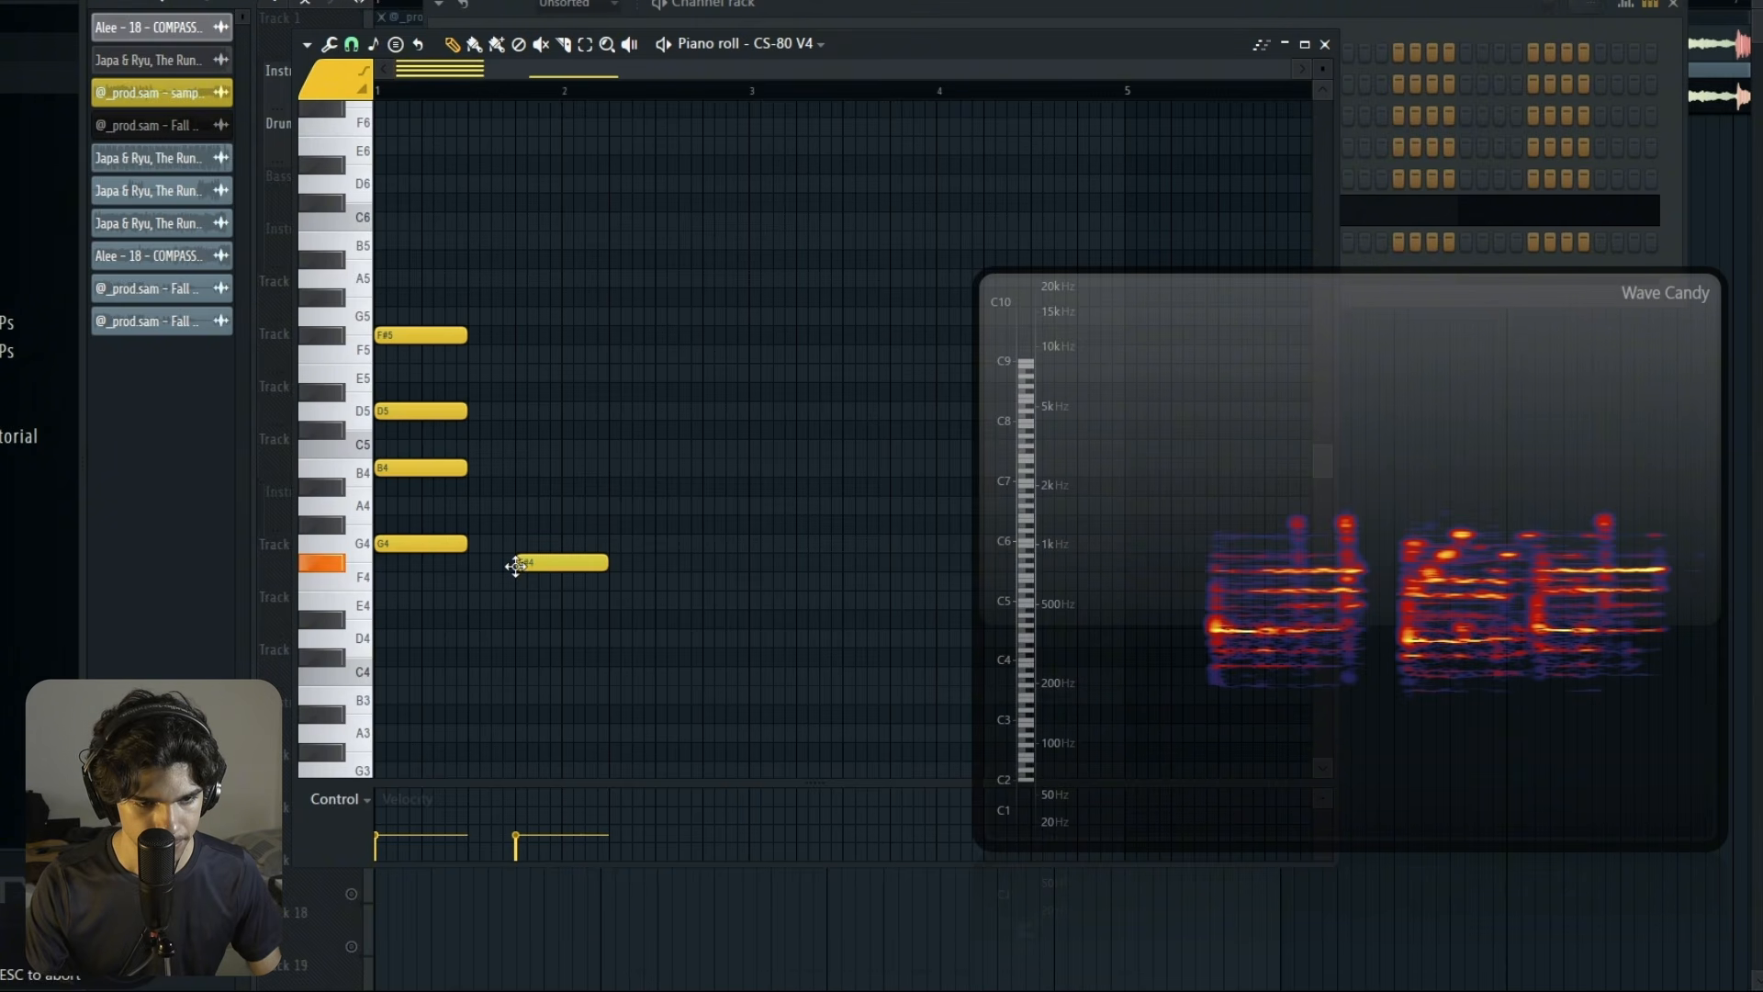
pyautogui.press('space')
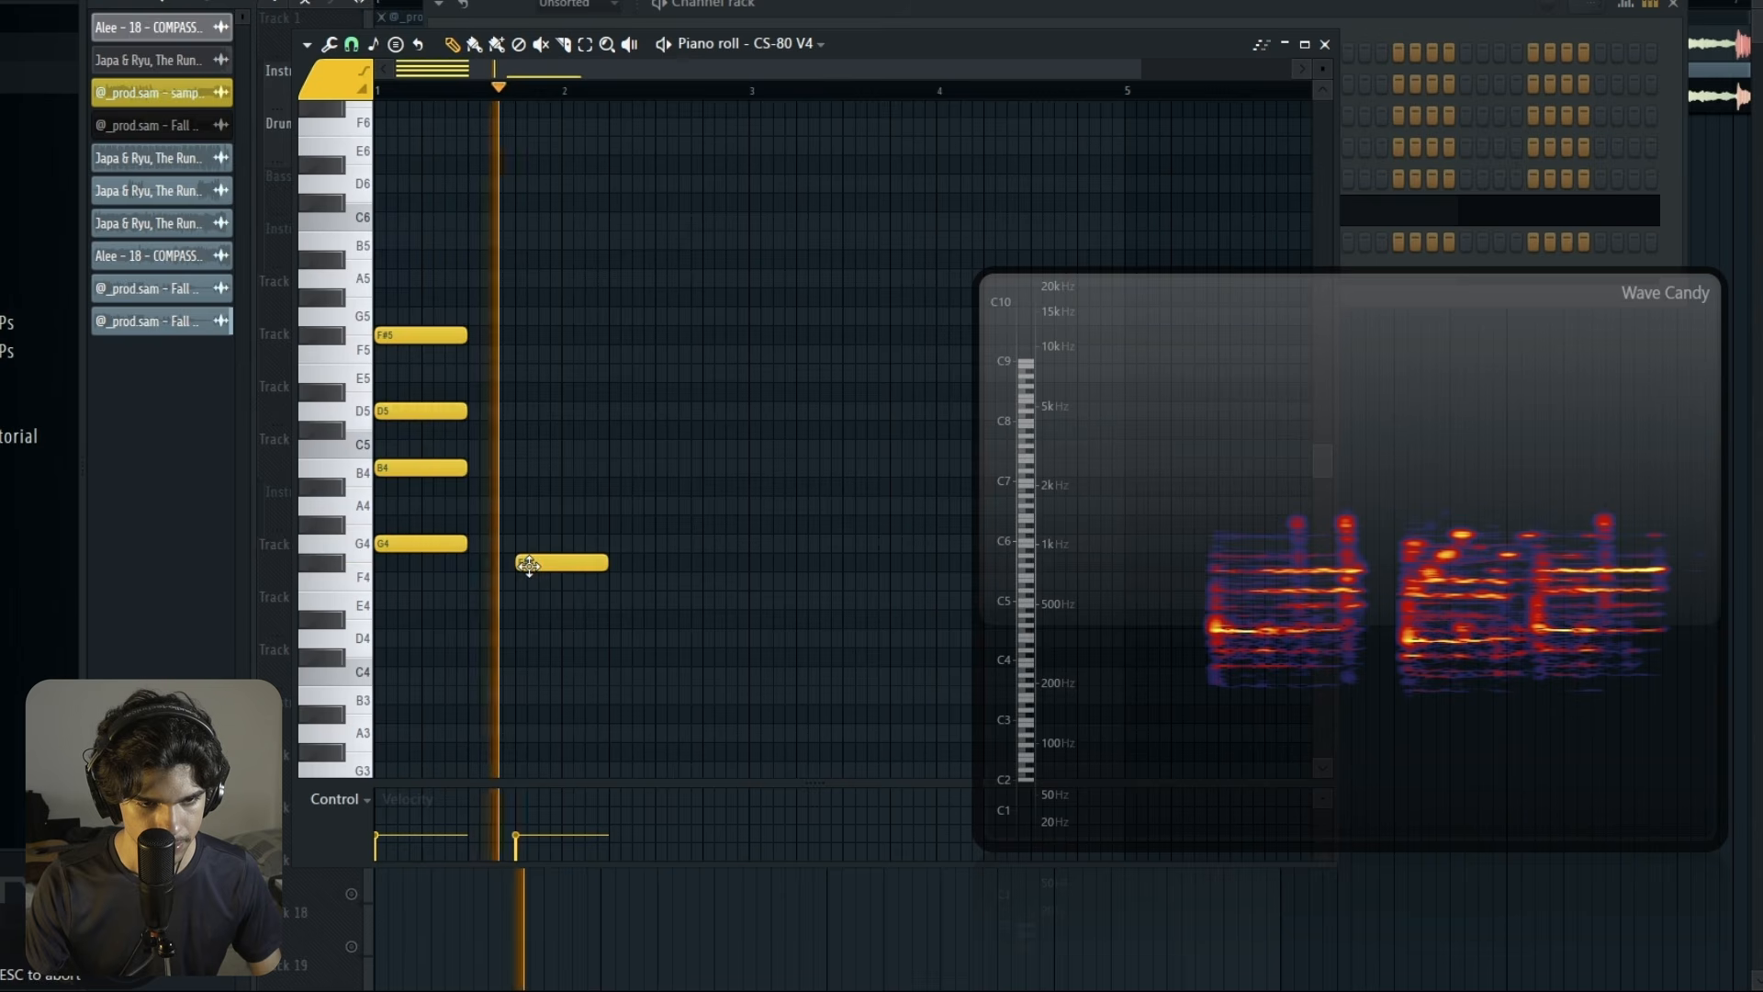
pyautogui.press('space')
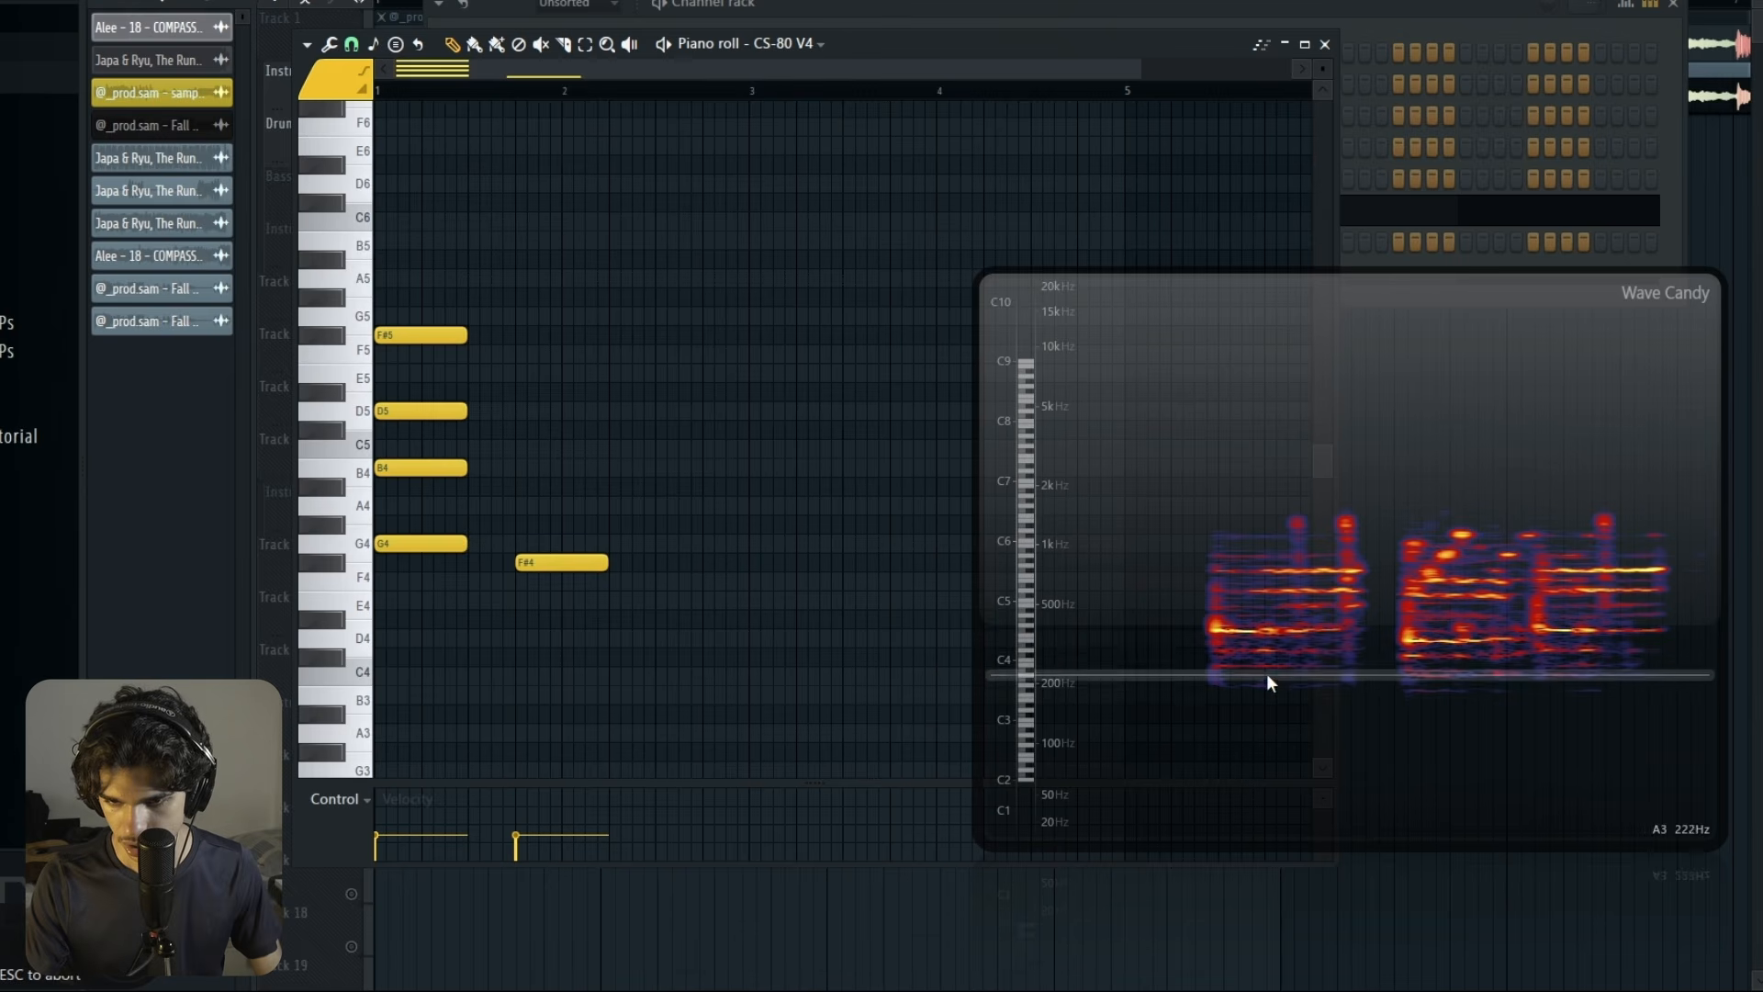
pyautogui.click(518, 508)
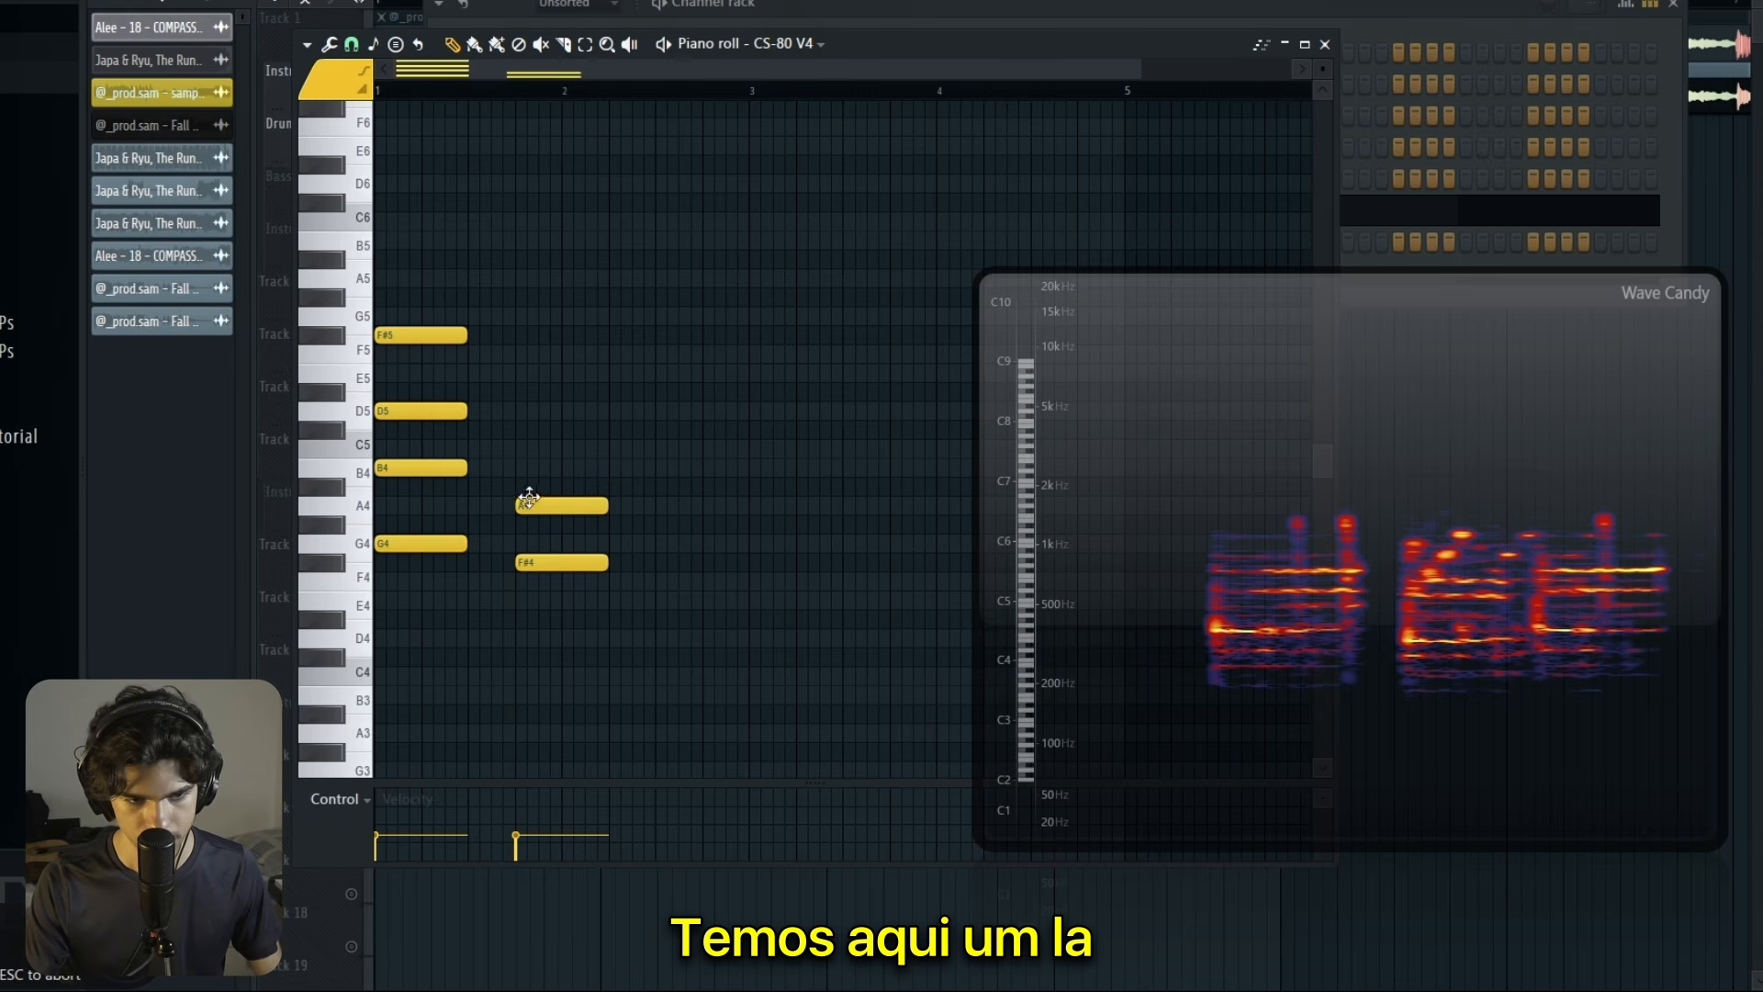
pyautogui.moveTo(522, 487); pyautogui.dragTo(509, 486)
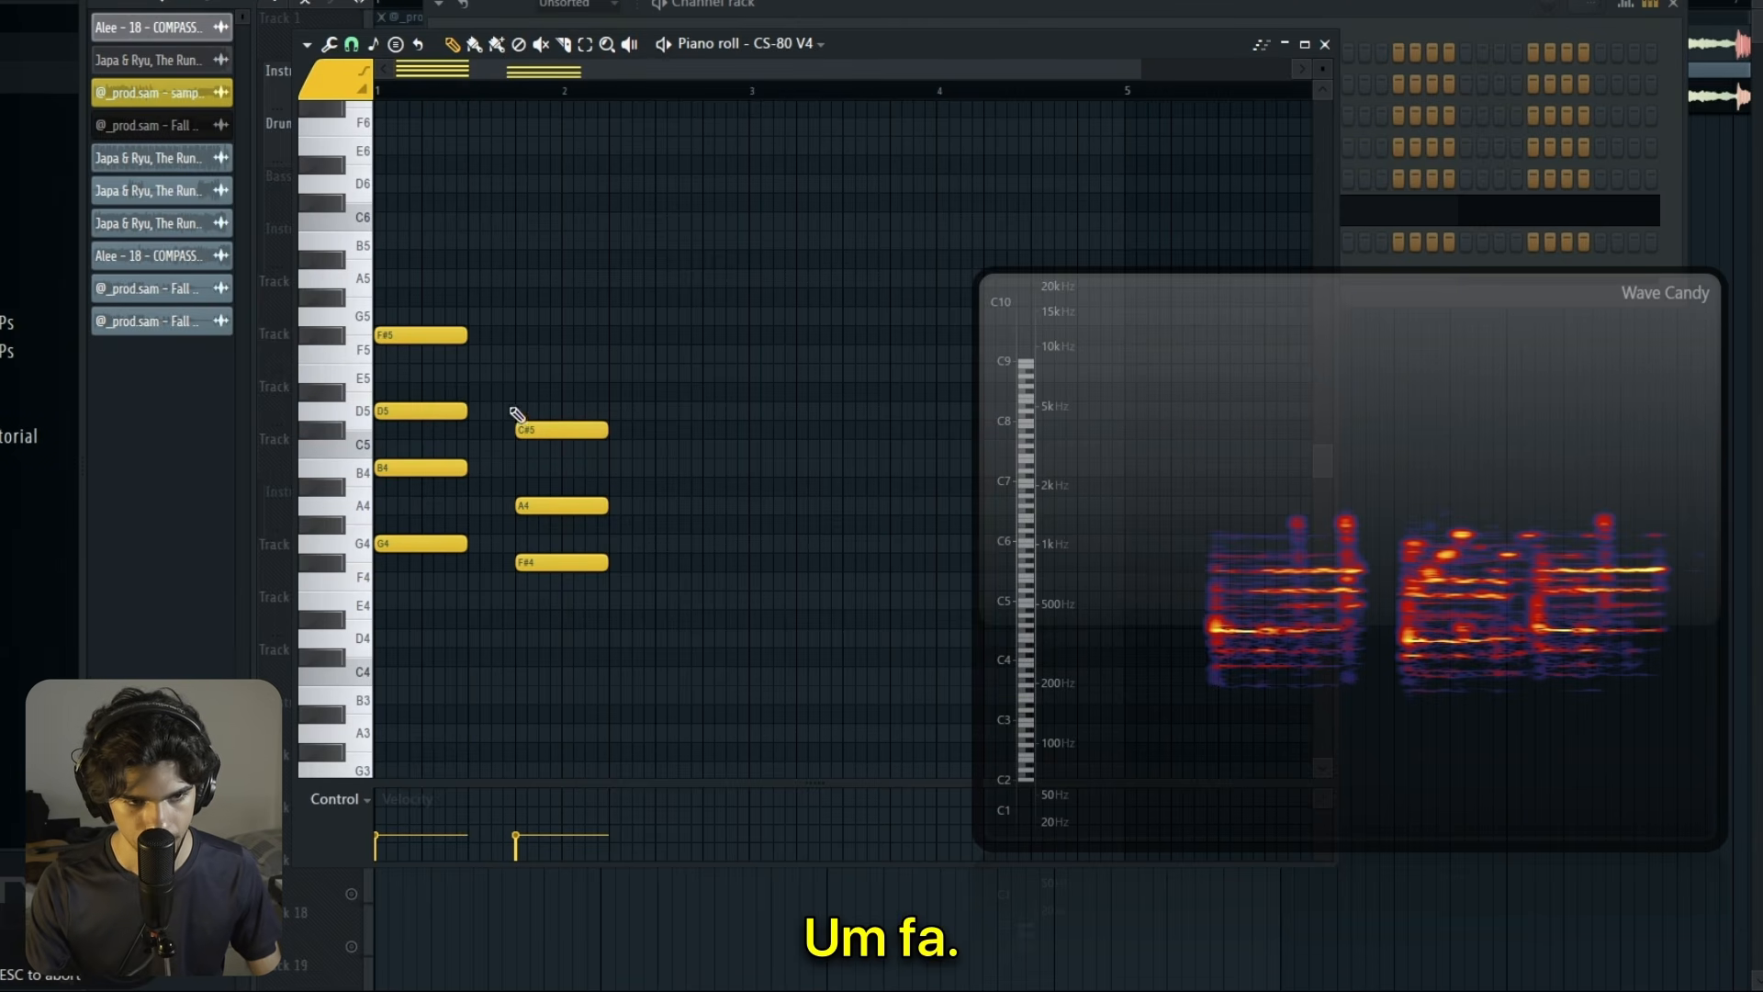
pyautogui.moveTo(520, 380); pyautogui.dragTo(513, 350)
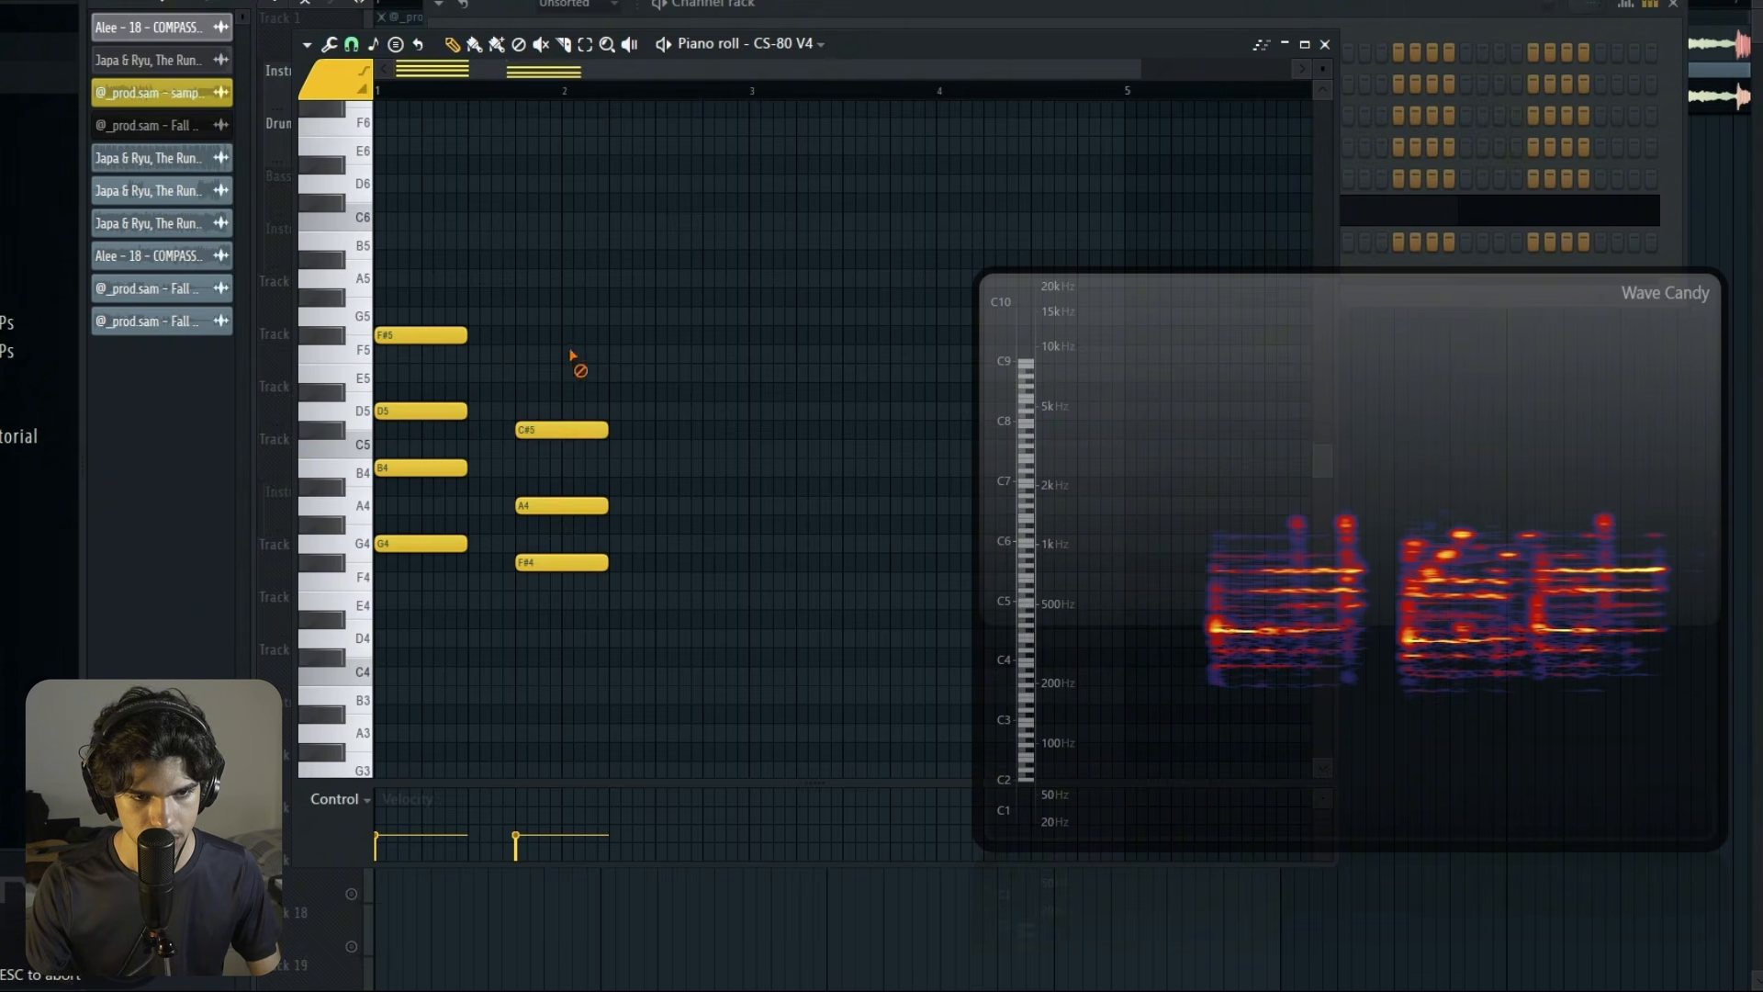
pyautogui.press('space')
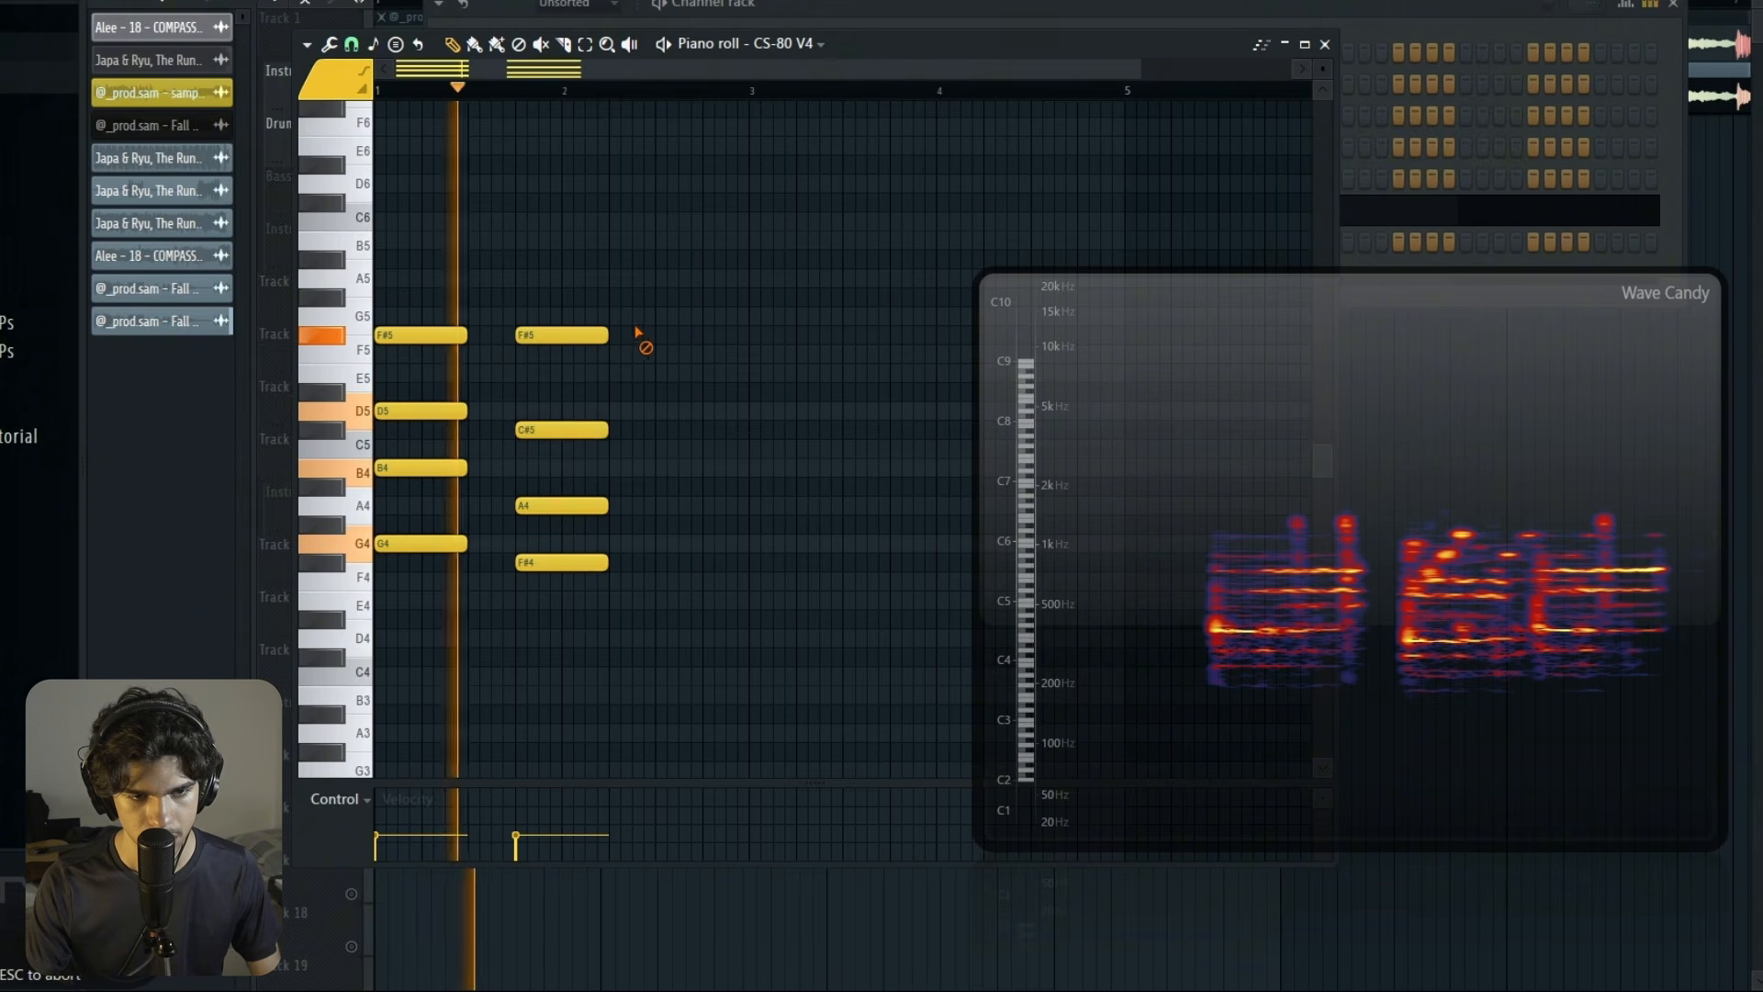
pyautogui.press('space')
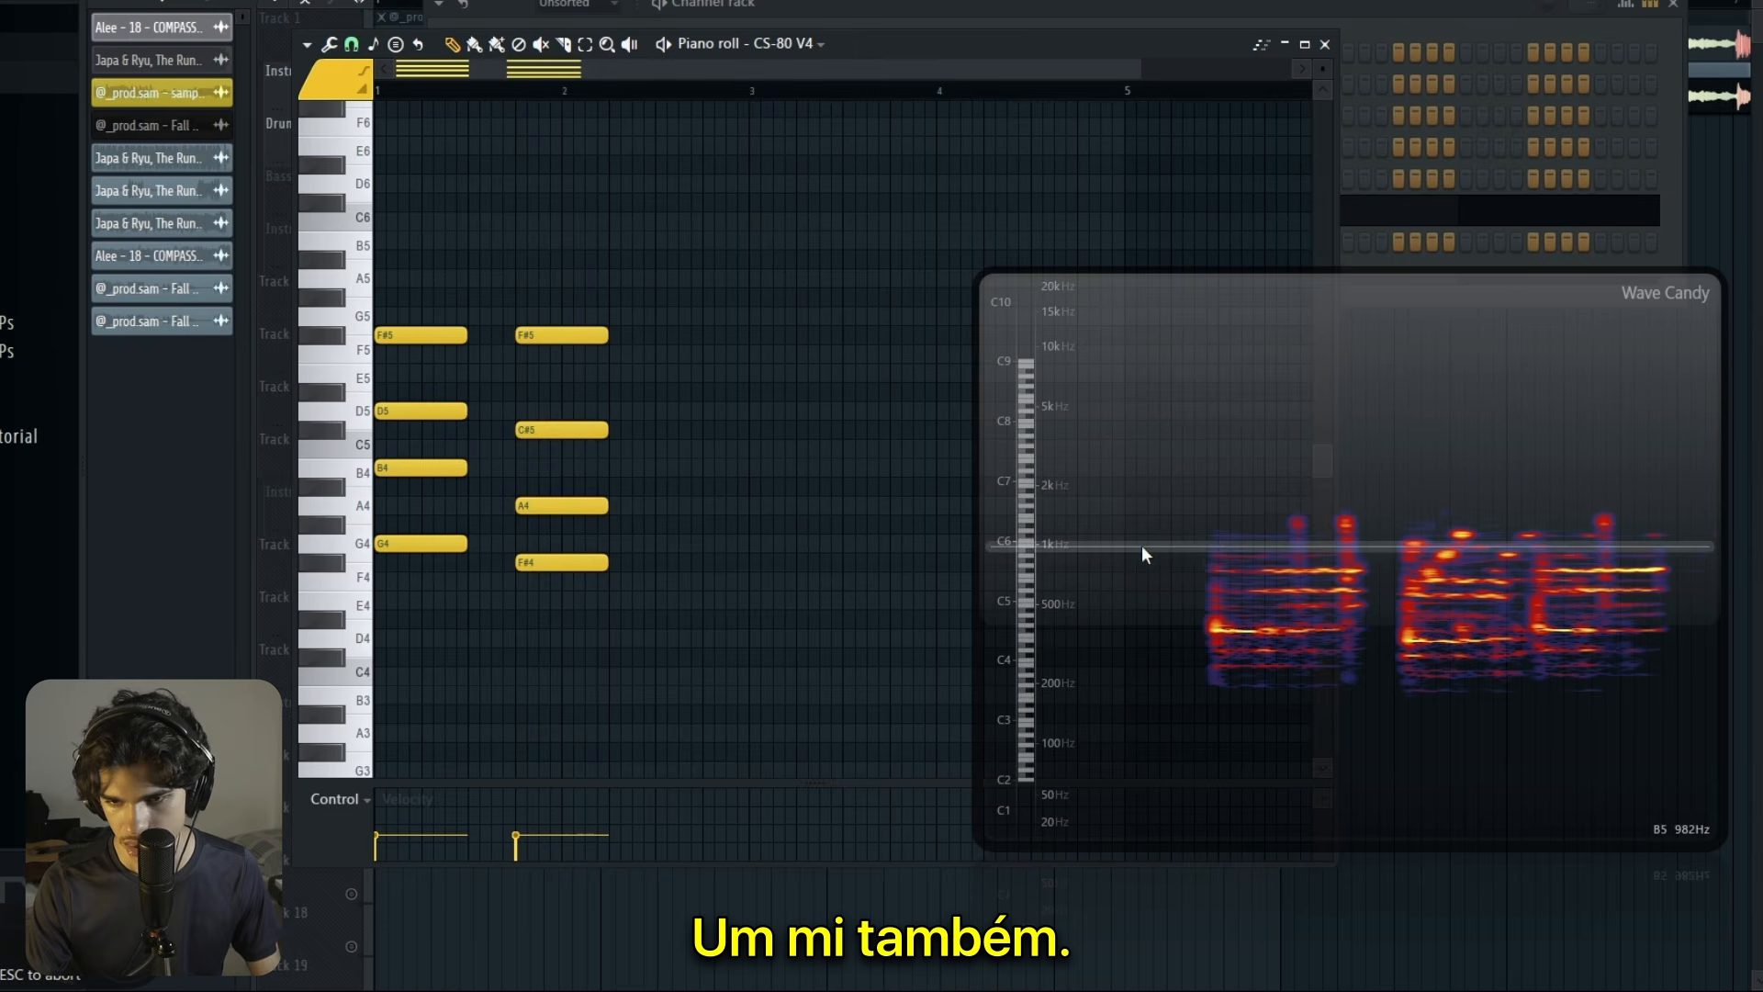
# Step: Replace the F#5 in the second chord with E5 and play the progression
pyautogui.rightClick(533, 334)
pyautogui.press('space')
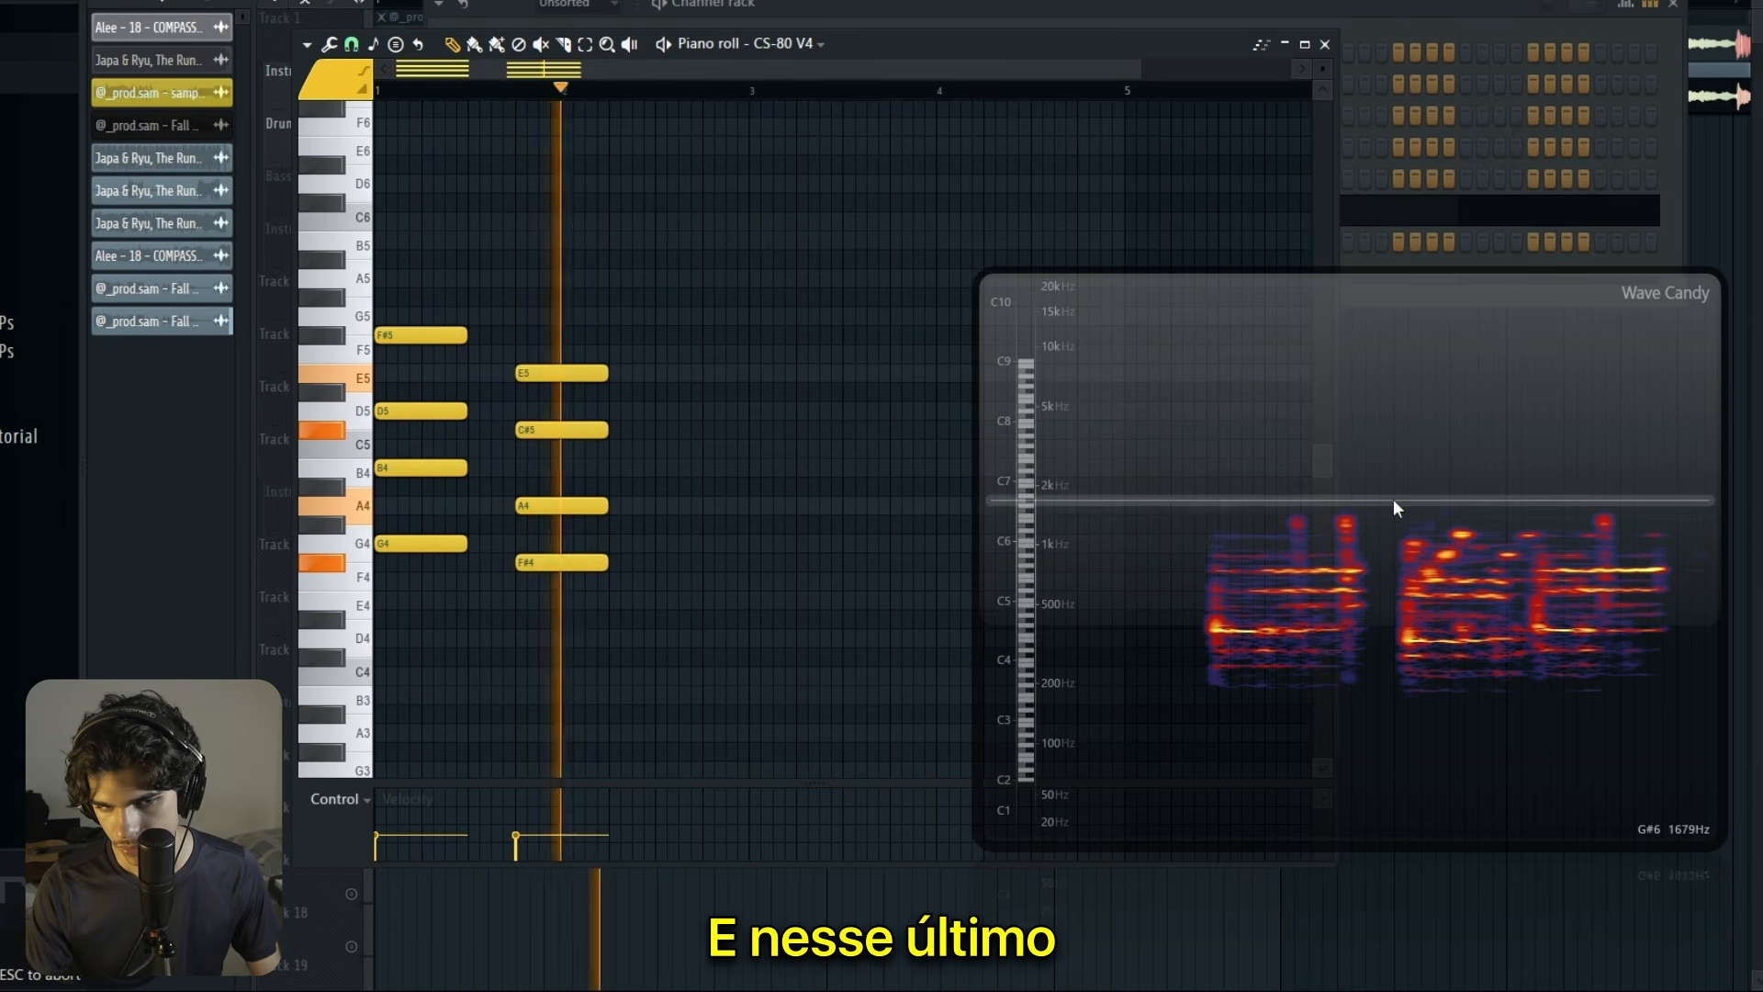
pyautogui.press('space')
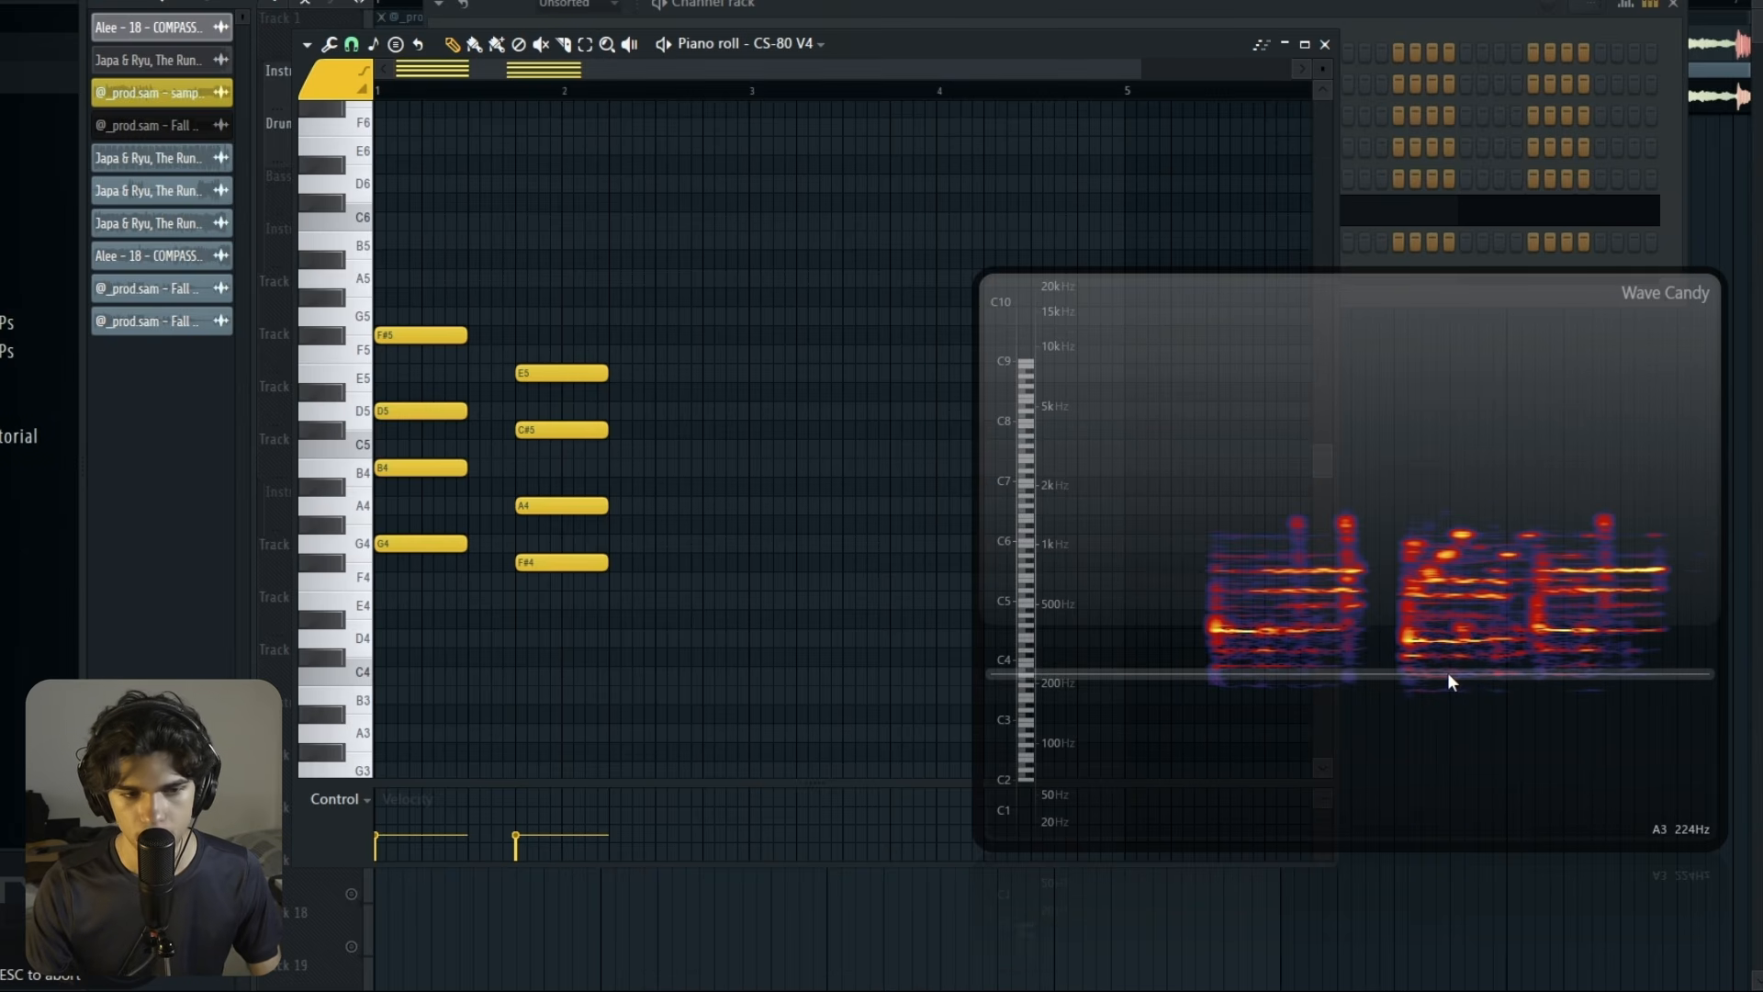
# Step: Stack A4, B4, D5 and F#5 as a third chord directly after the second one and play the progression
pyautogui.click(618, 505)
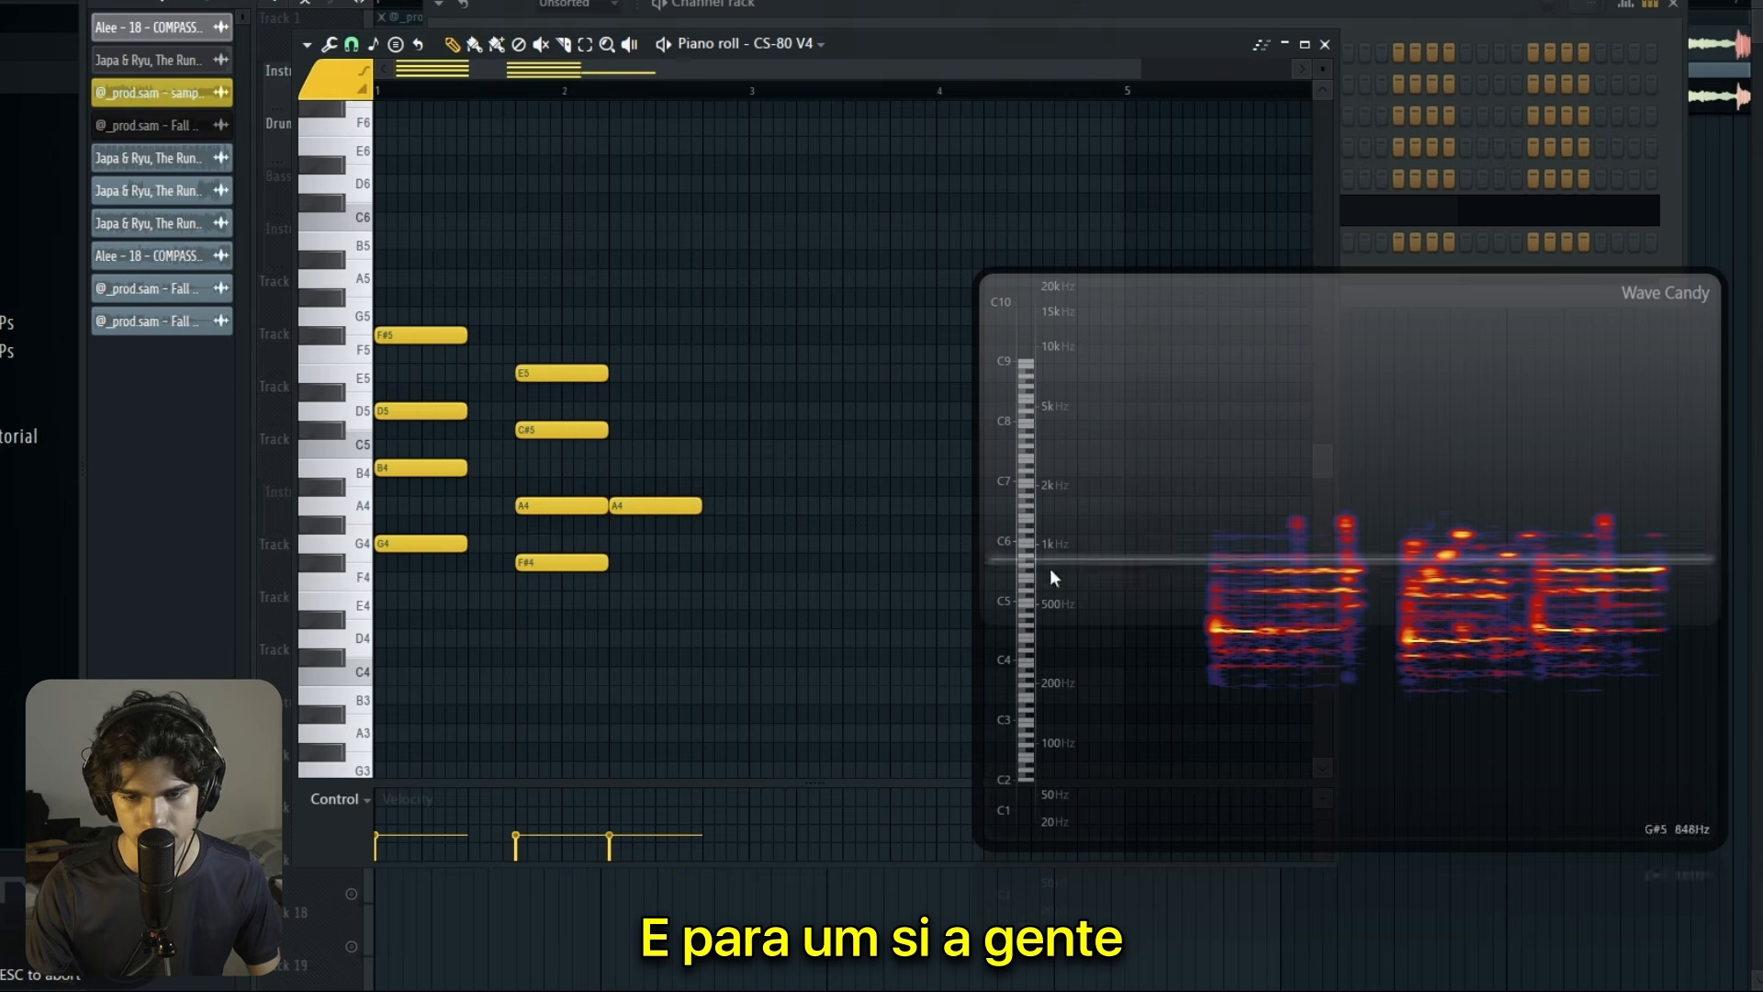
pyautogui.moveTo(601, 468); pyautogui.dragTo(613, 467)
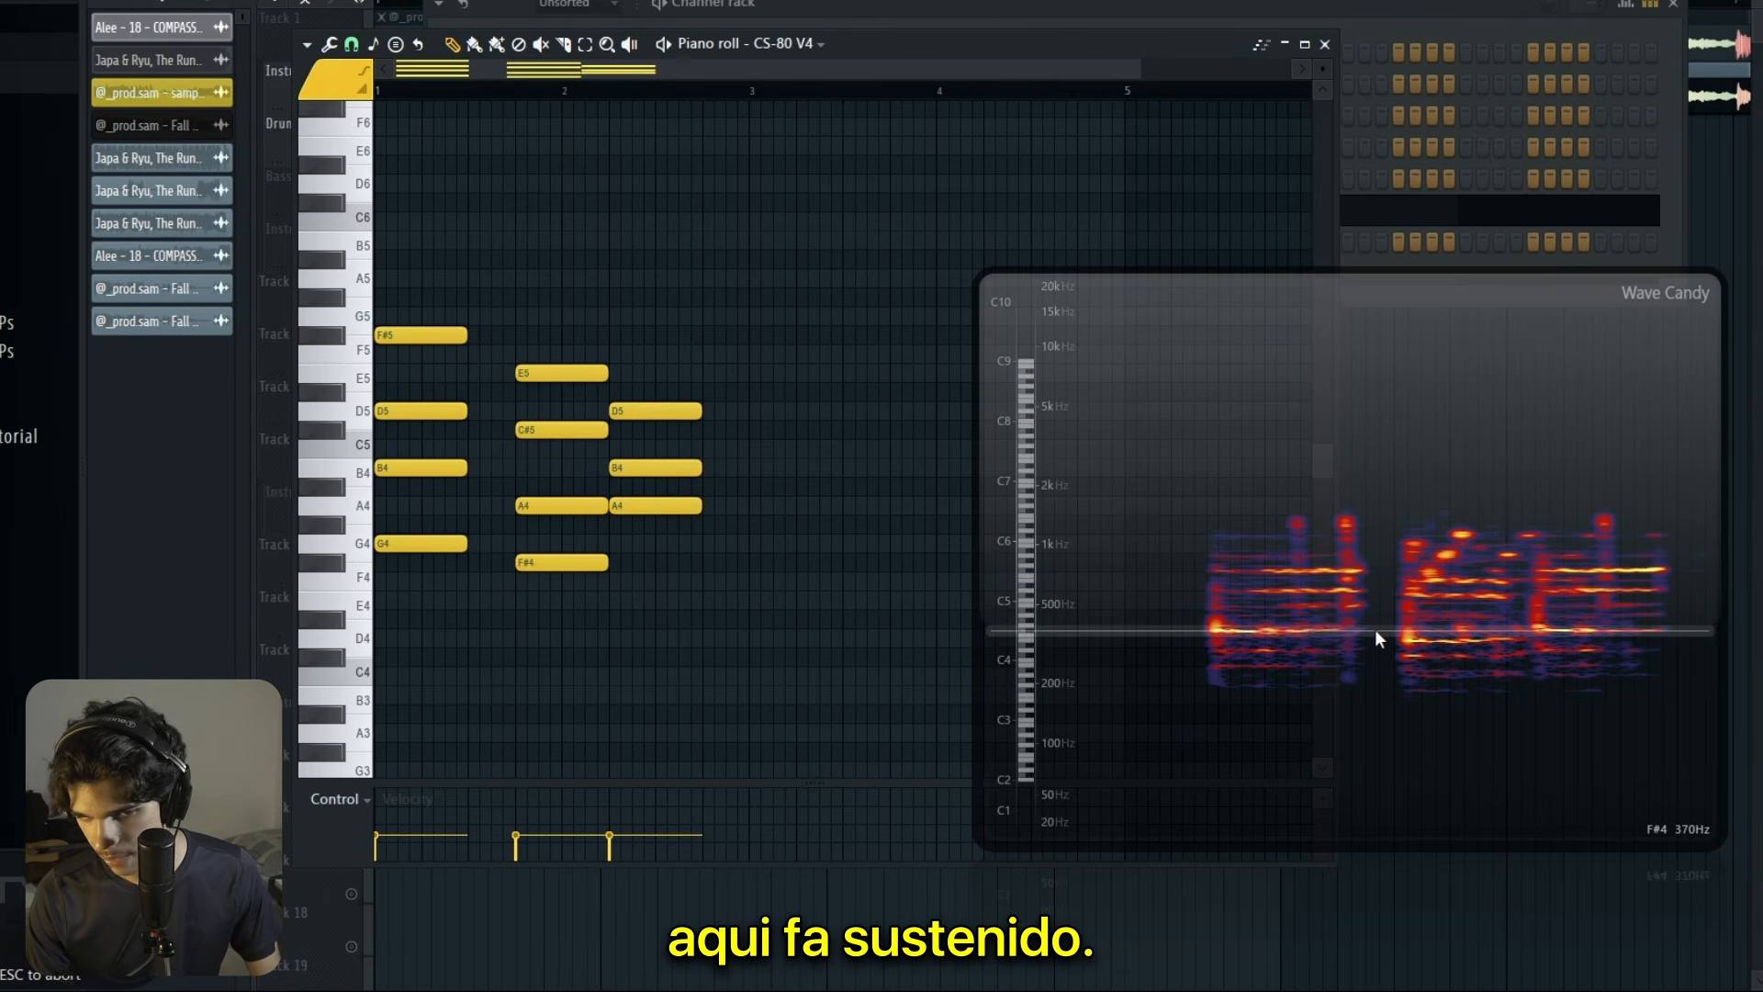
pyautogui.click(608, 335)
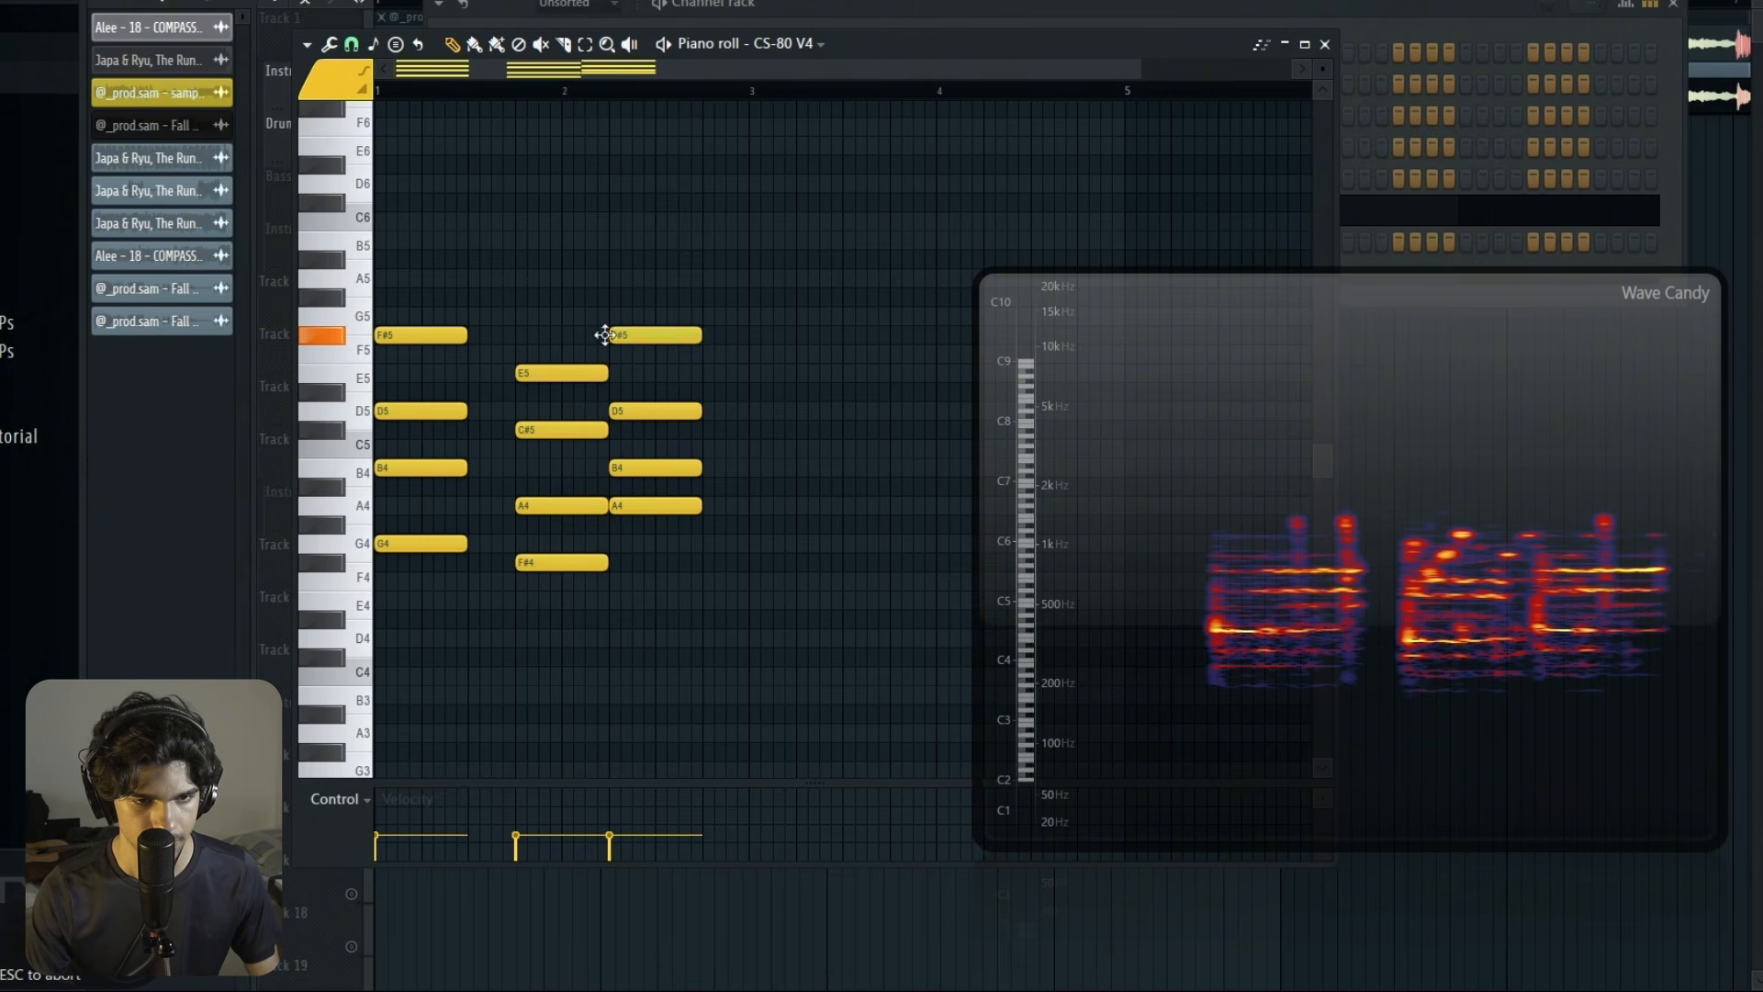
pyautogui.press('space')
pyautogui.moveTo(633, 287); pyautogui.dragTo(748, 535)
pyautogui.moveTo(637, 473)
pyautogui.mouseDown()
pyautogui.moveTo(659, 474)
pyautogui.moveTo(637, 472)
pyautogui.mouseUp()
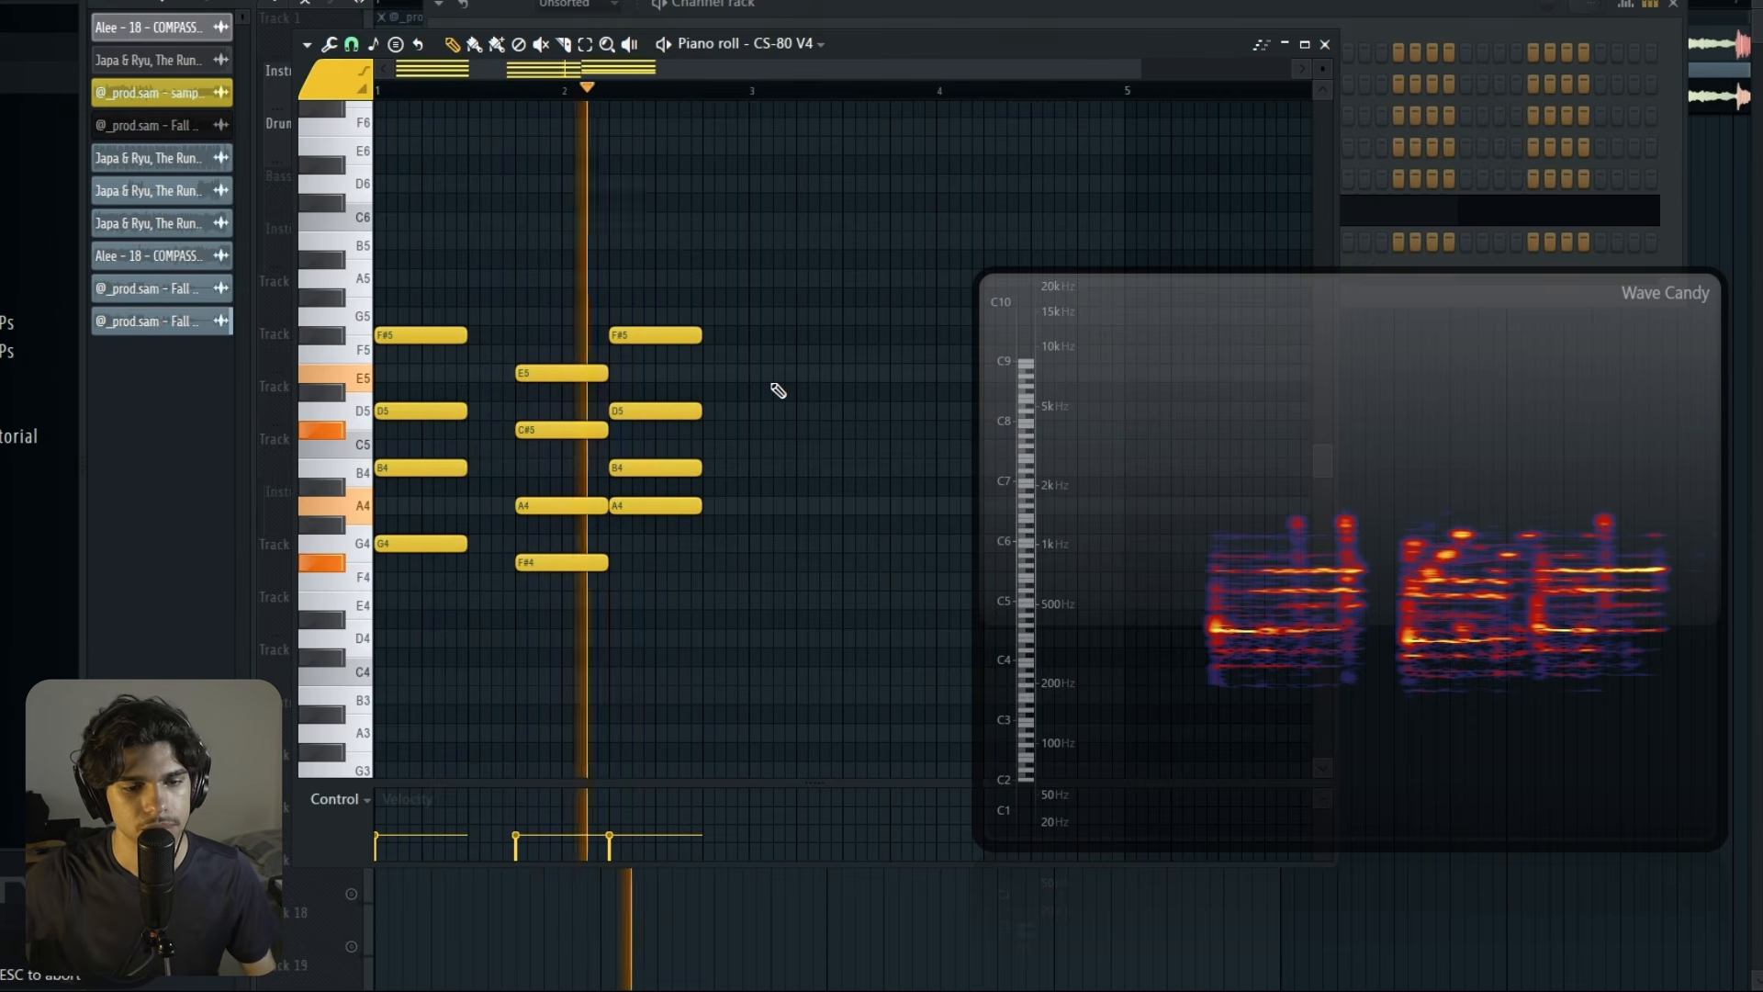
# Step: Close the piano roll and compare the sample's instruments stem with the recreated chords by playing the Pattern 8 track on its own
pyautogui.press('Escape')
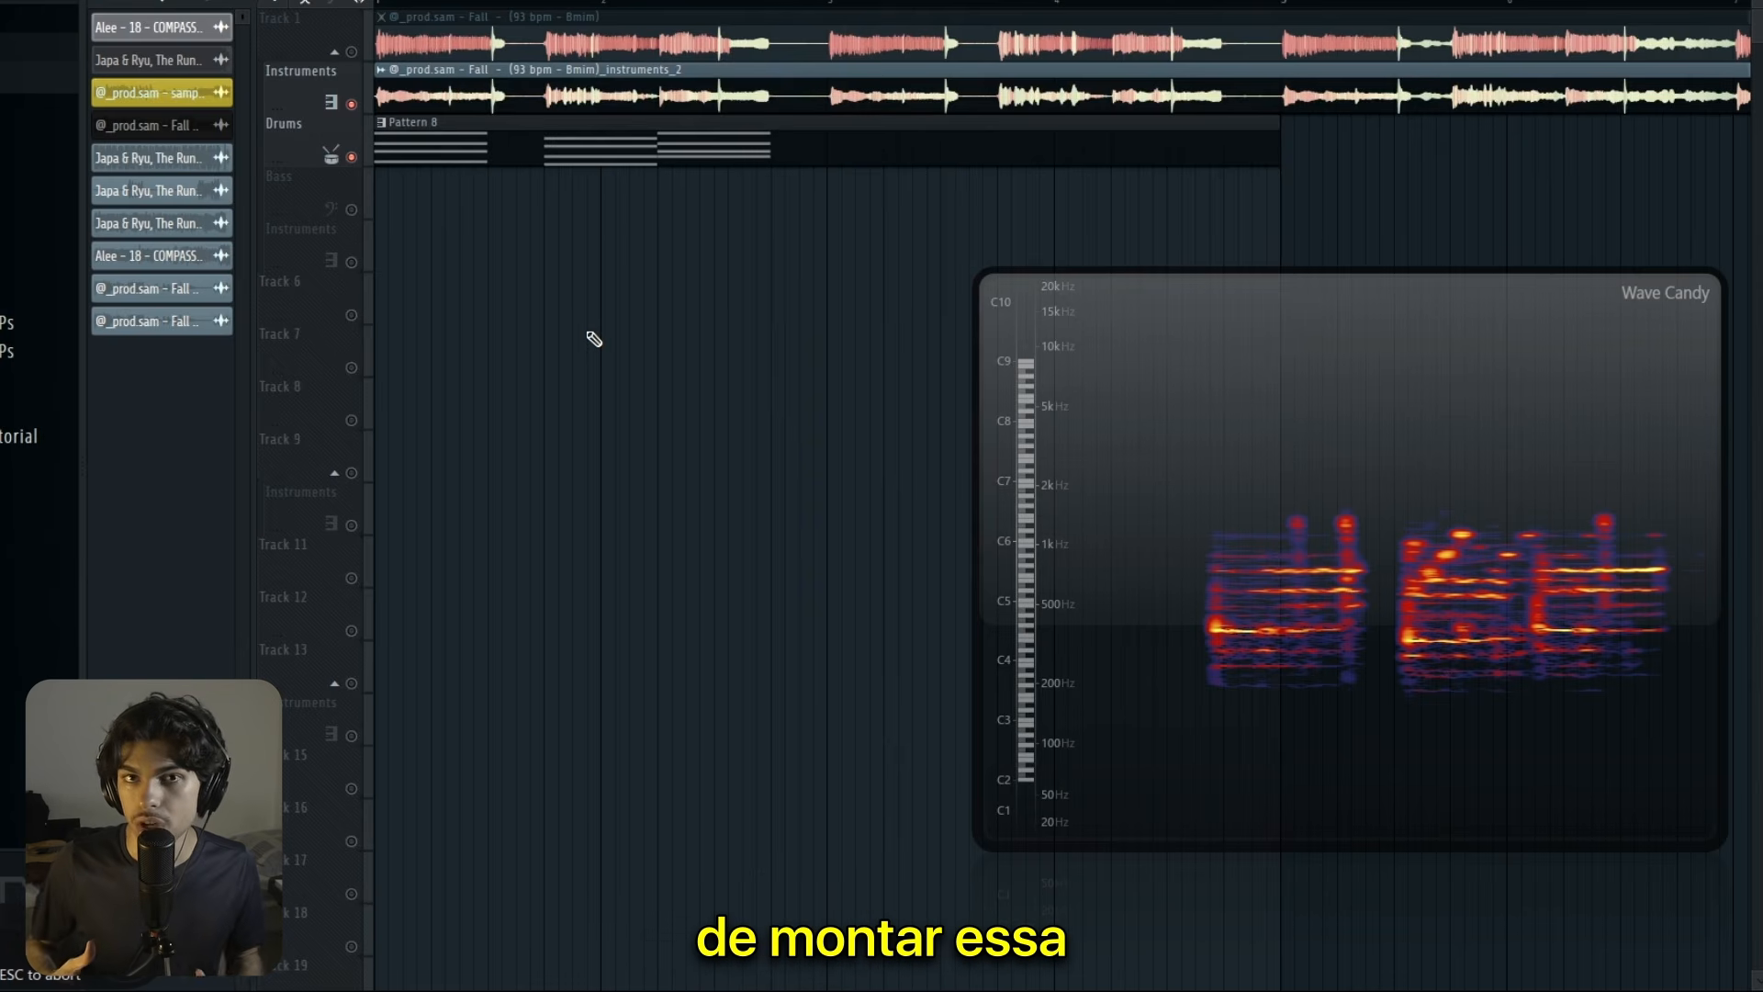
pyautogui.press('space')
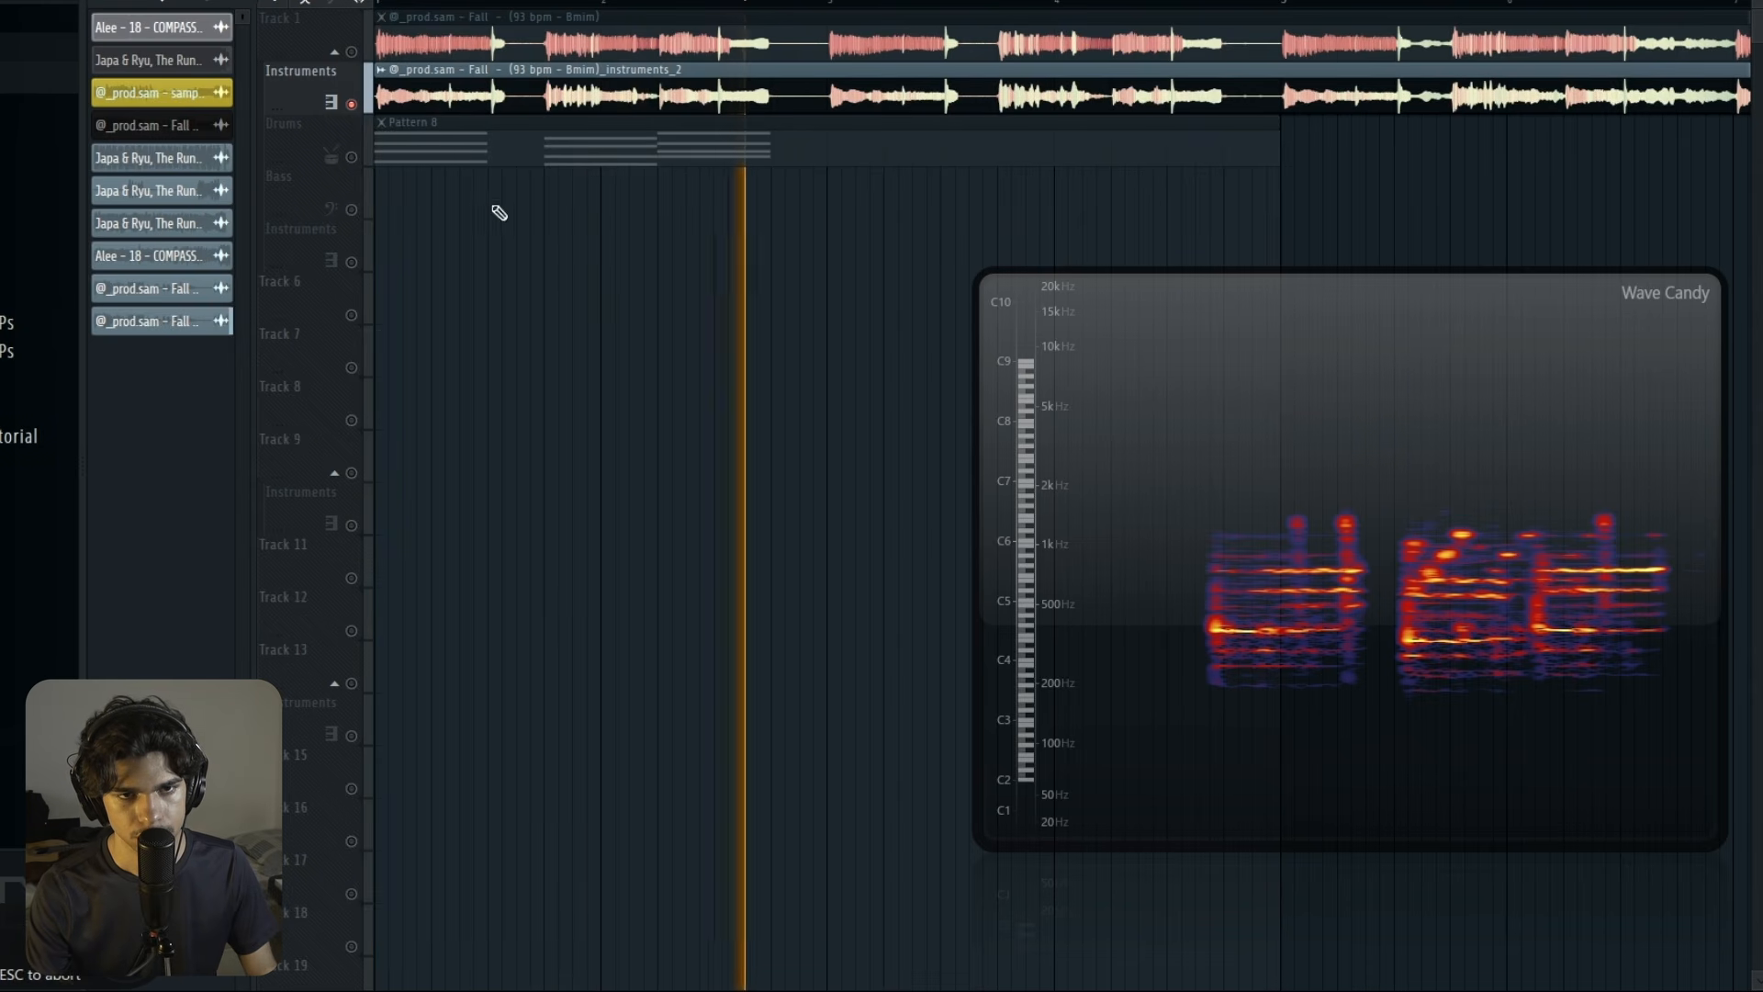
pyautogui.rightClick(352, 157)
pyautogui.press('space')
pyautogui.press('space')
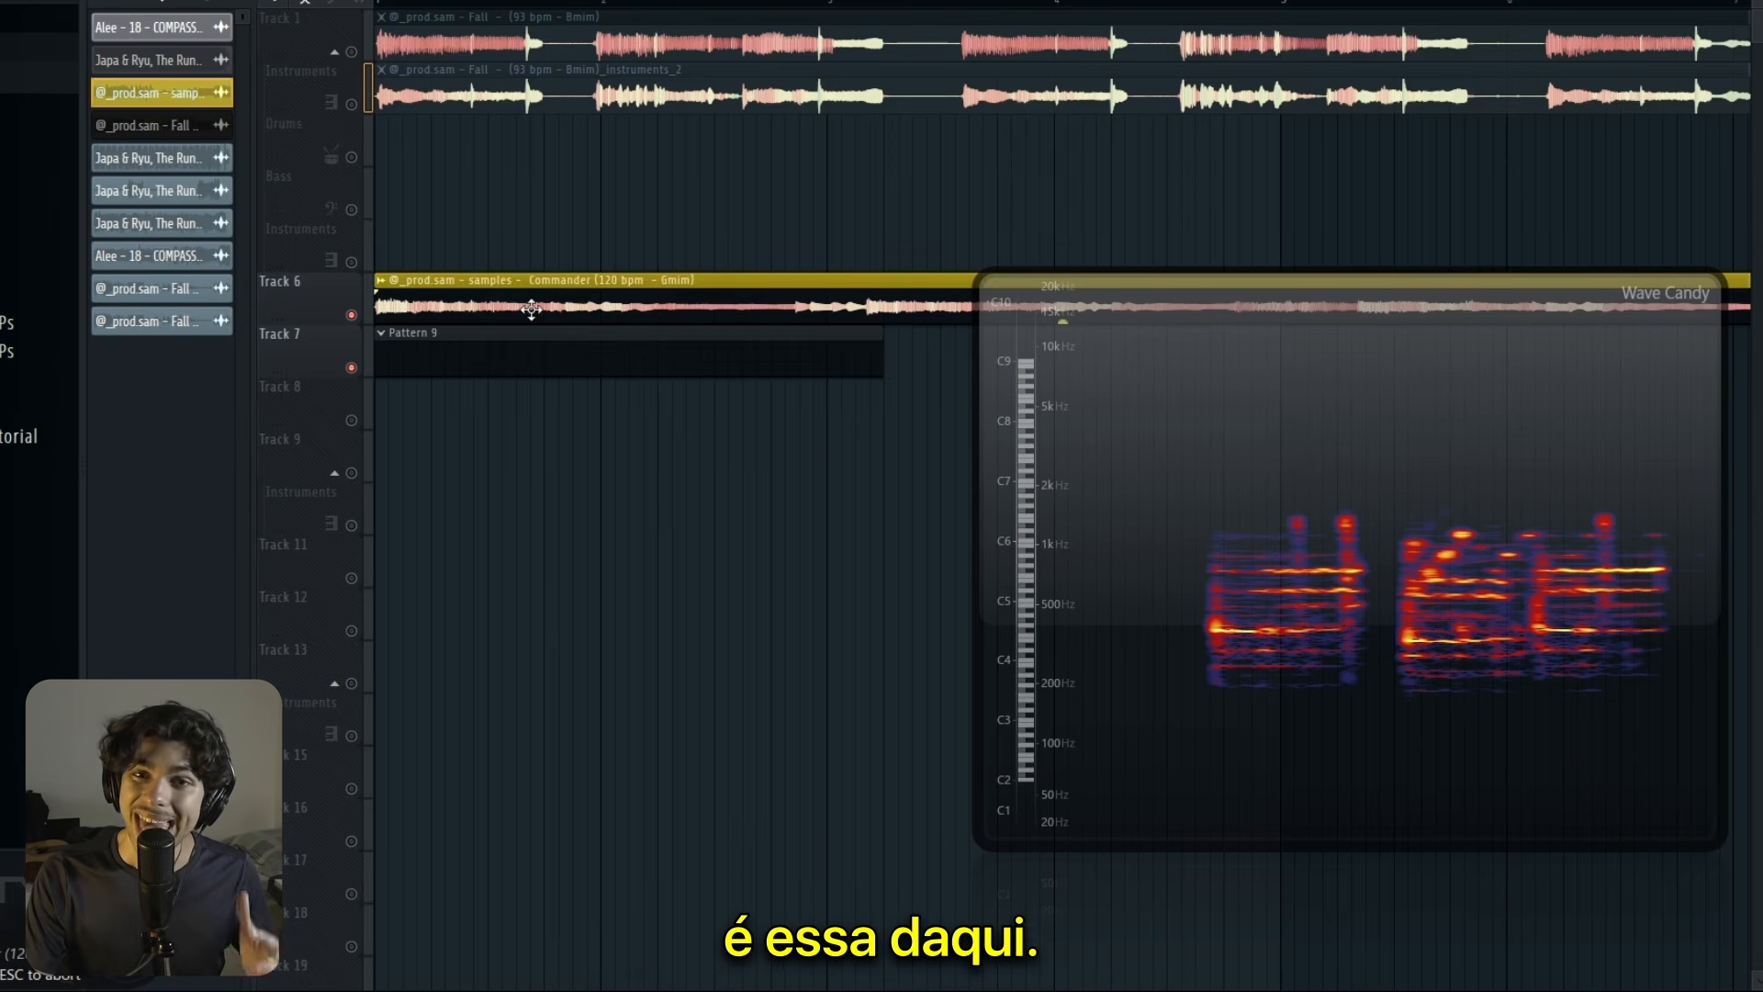
# Step: Play the Commander sample and lengthen the Pattern 9 clip beneath it to four bars
pyautogui.press('space')
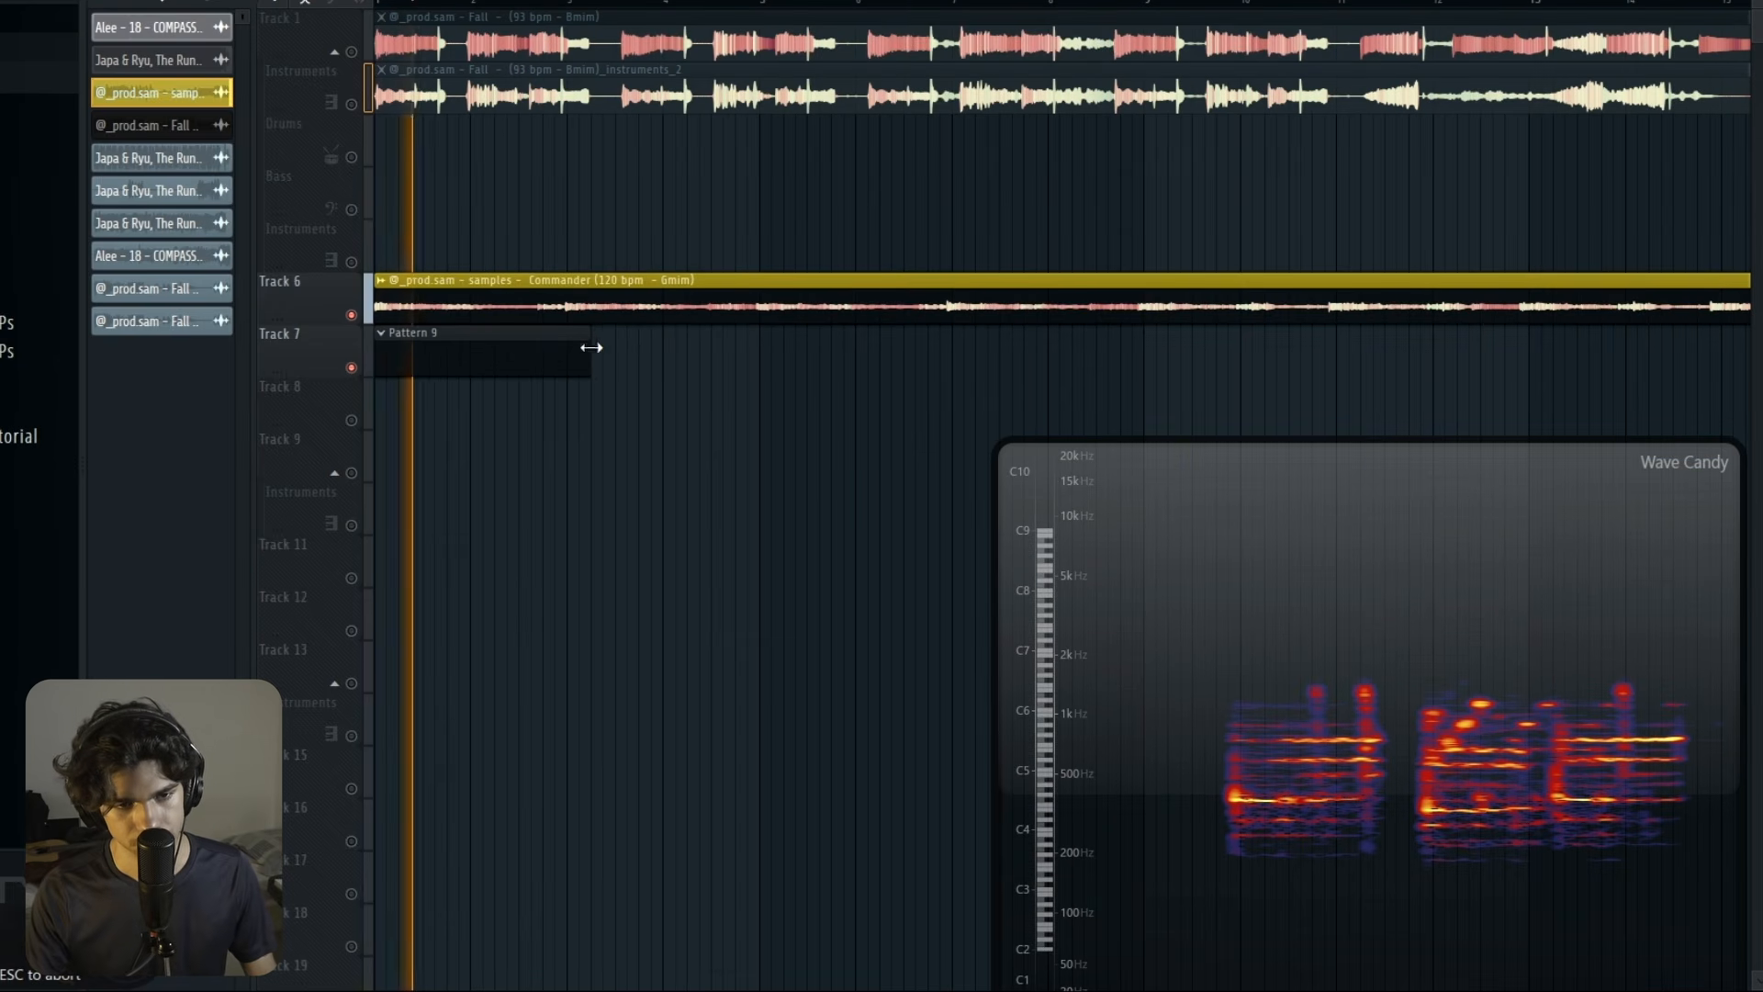
pyautogui.moveTo(591, 347); pyautogui.dragTo(759, 354)
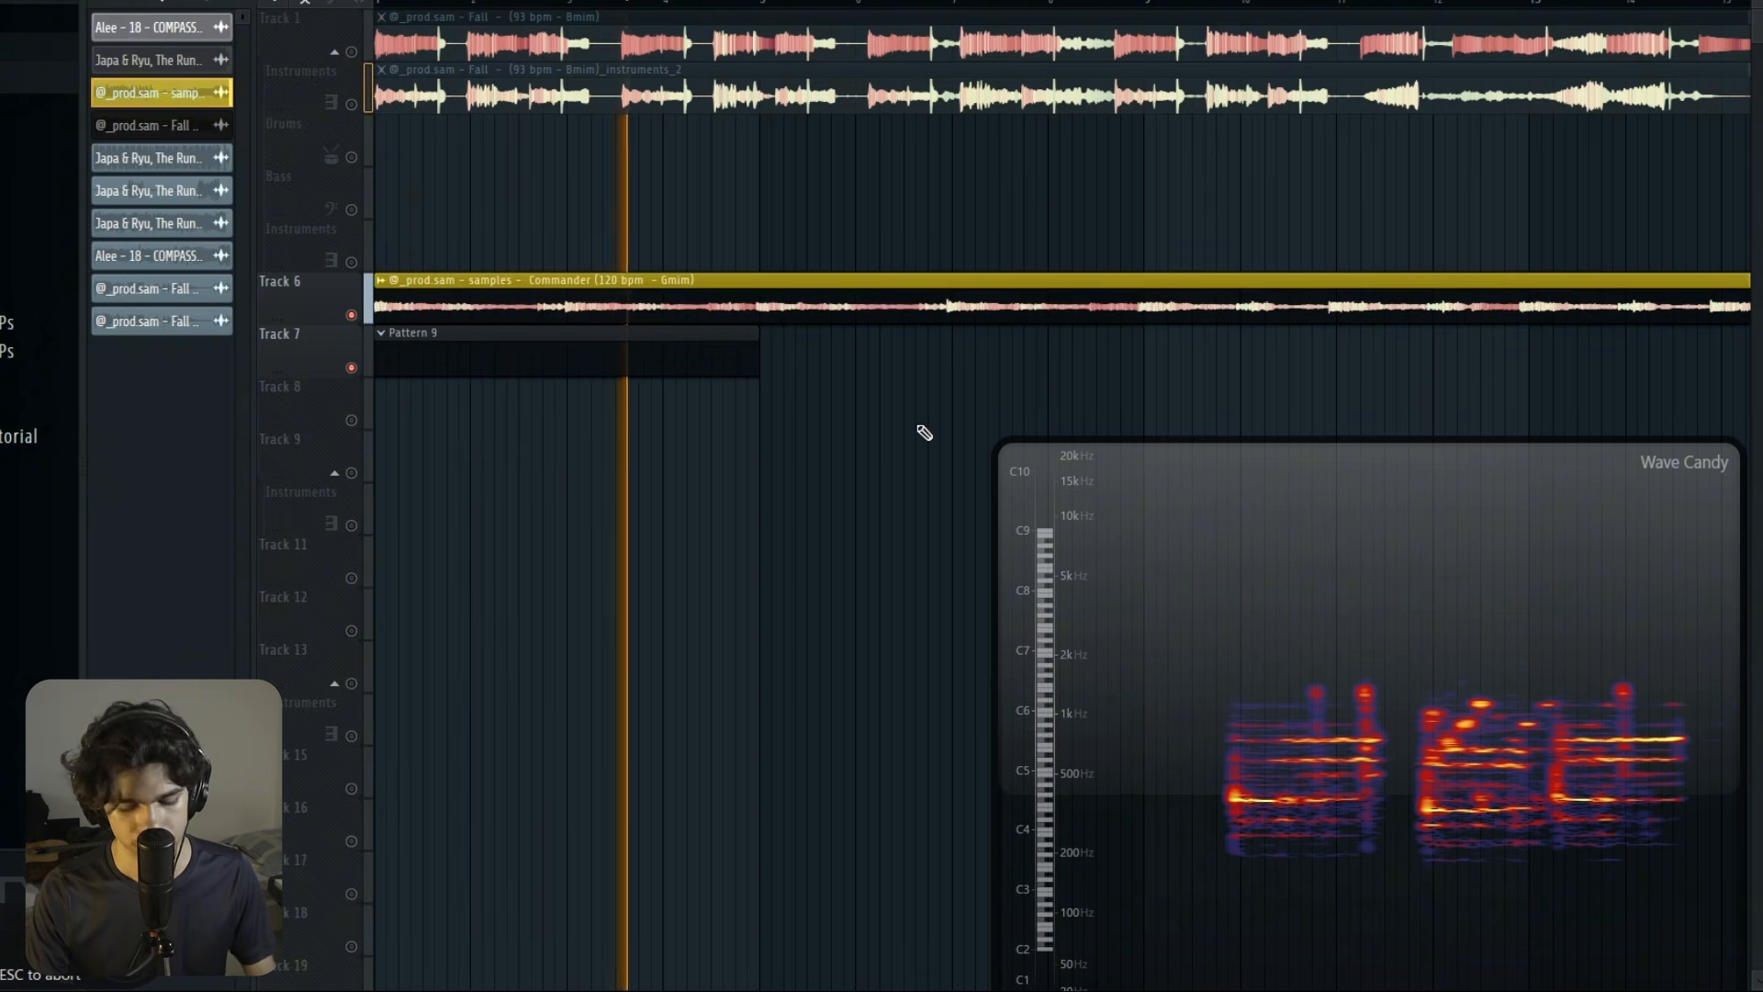
pyautogui.press('F9')
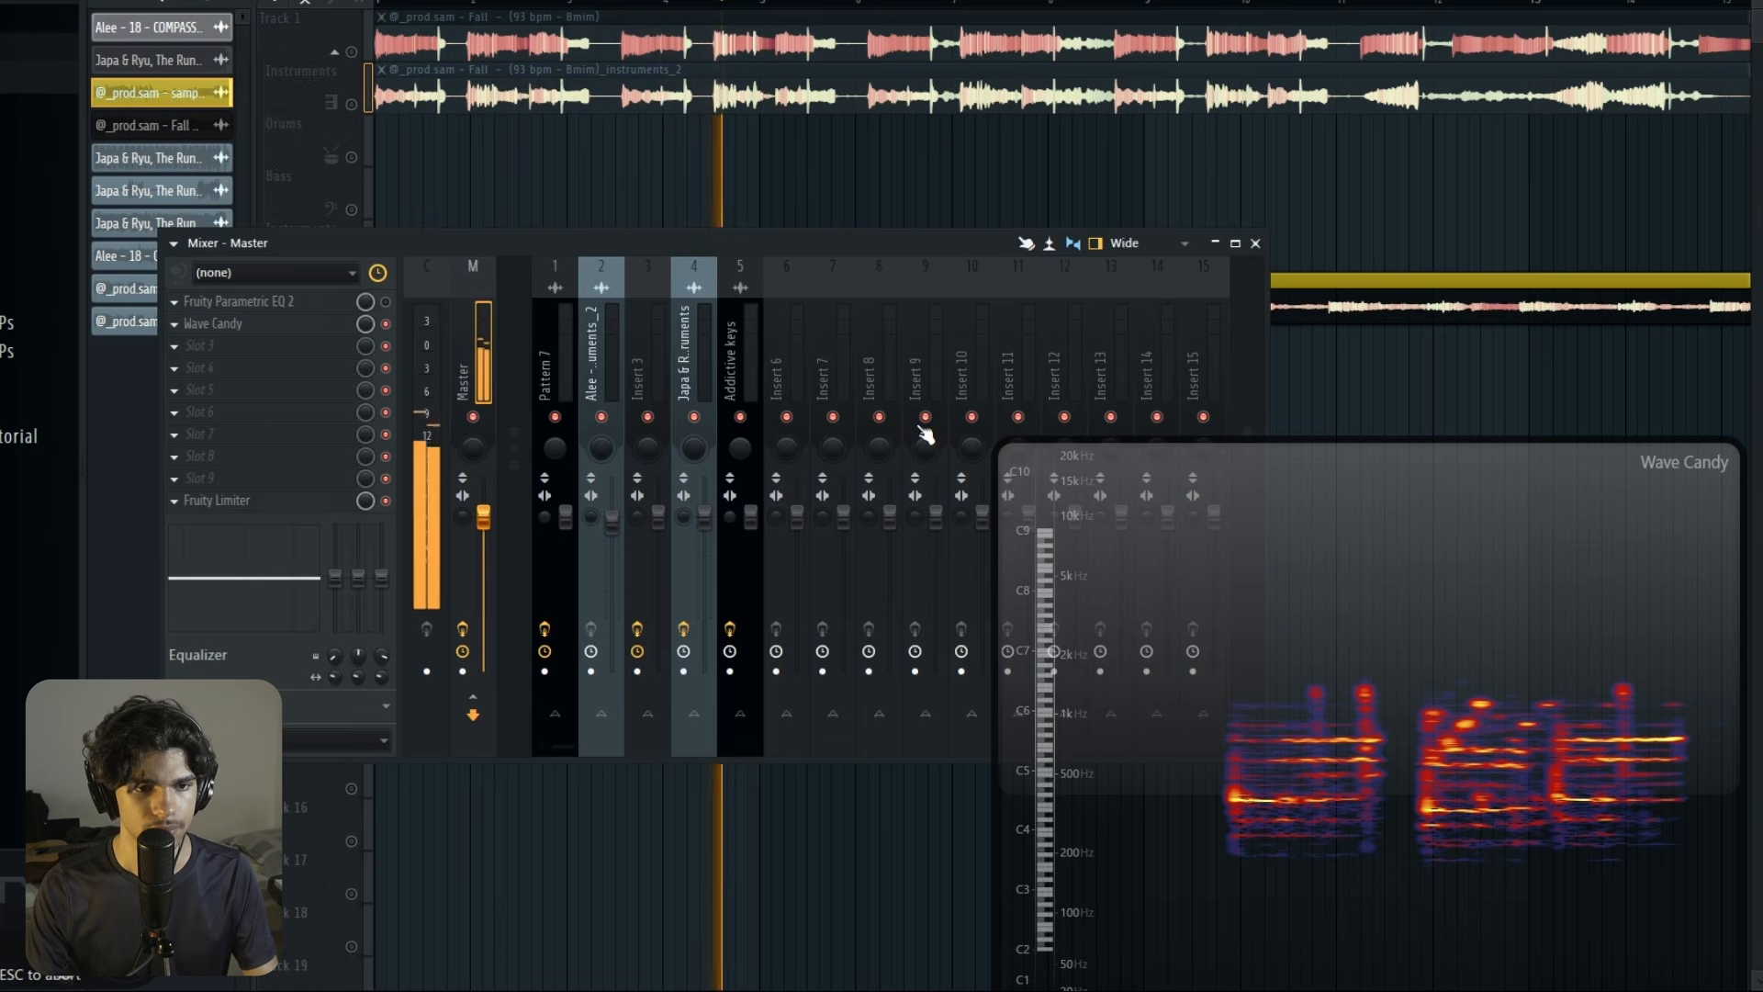
pyautogui.press('F9')
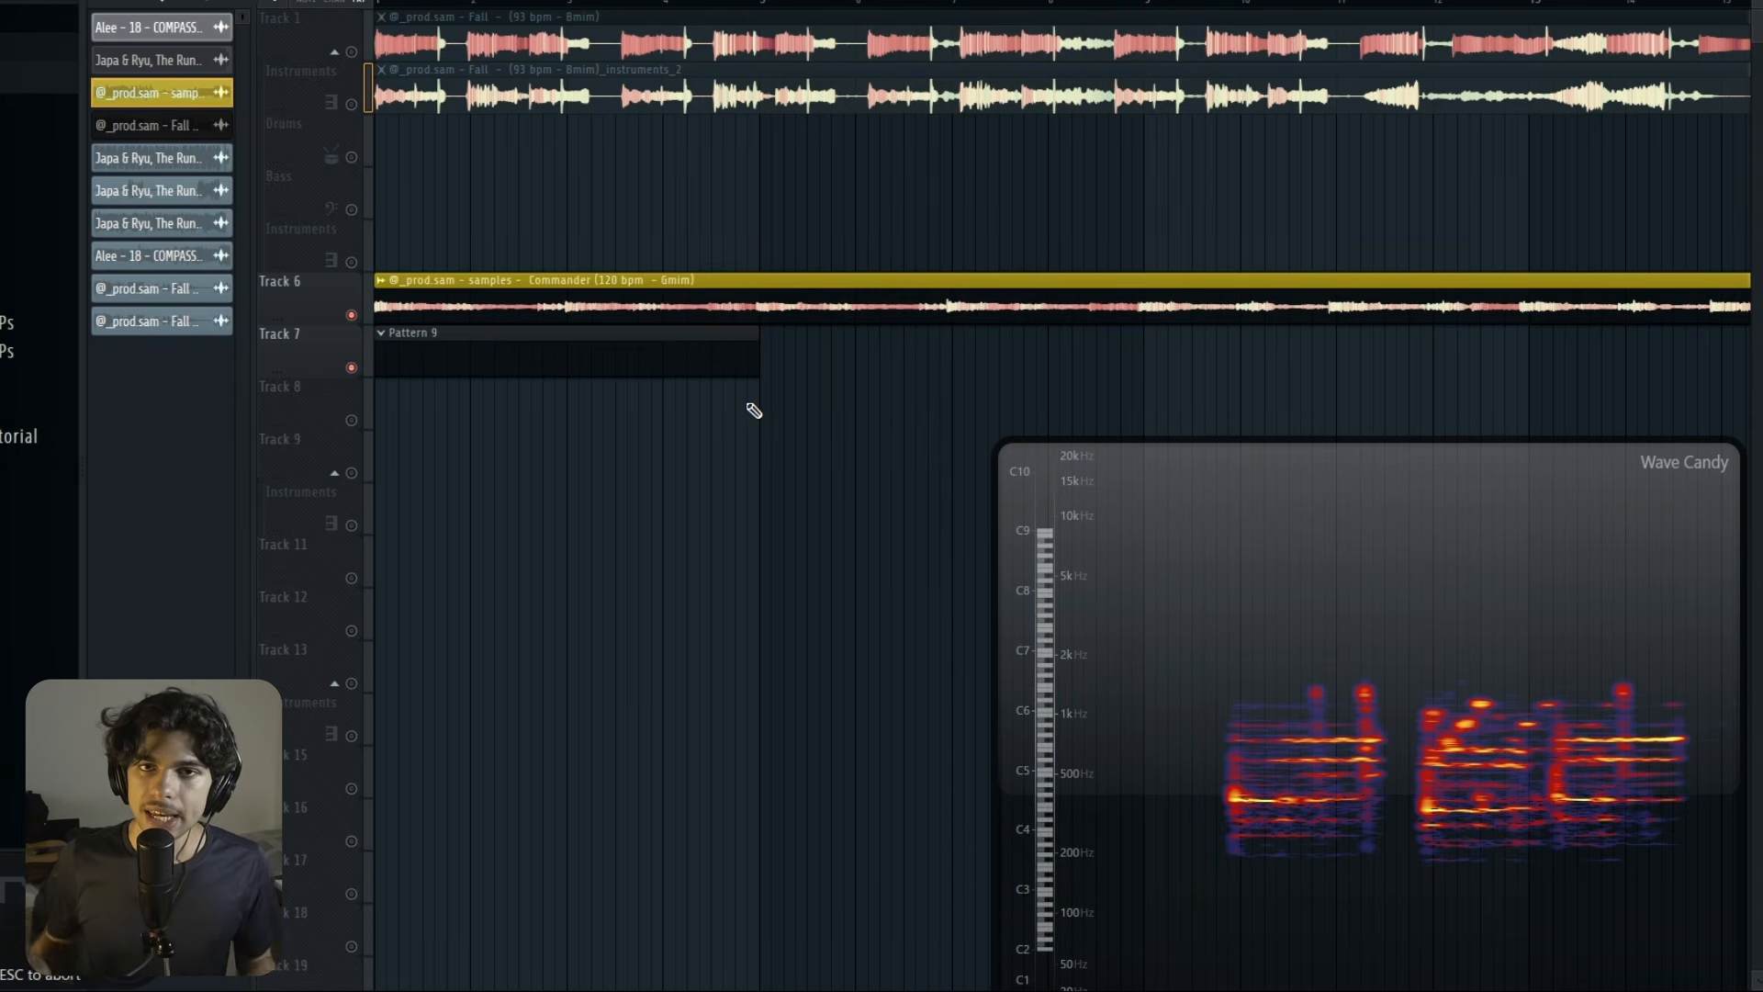
# Step: Extract only the instruments stem from the Commander sample, muting the source track and grouping the playlist tracks
pyautogui.click(380, 281)
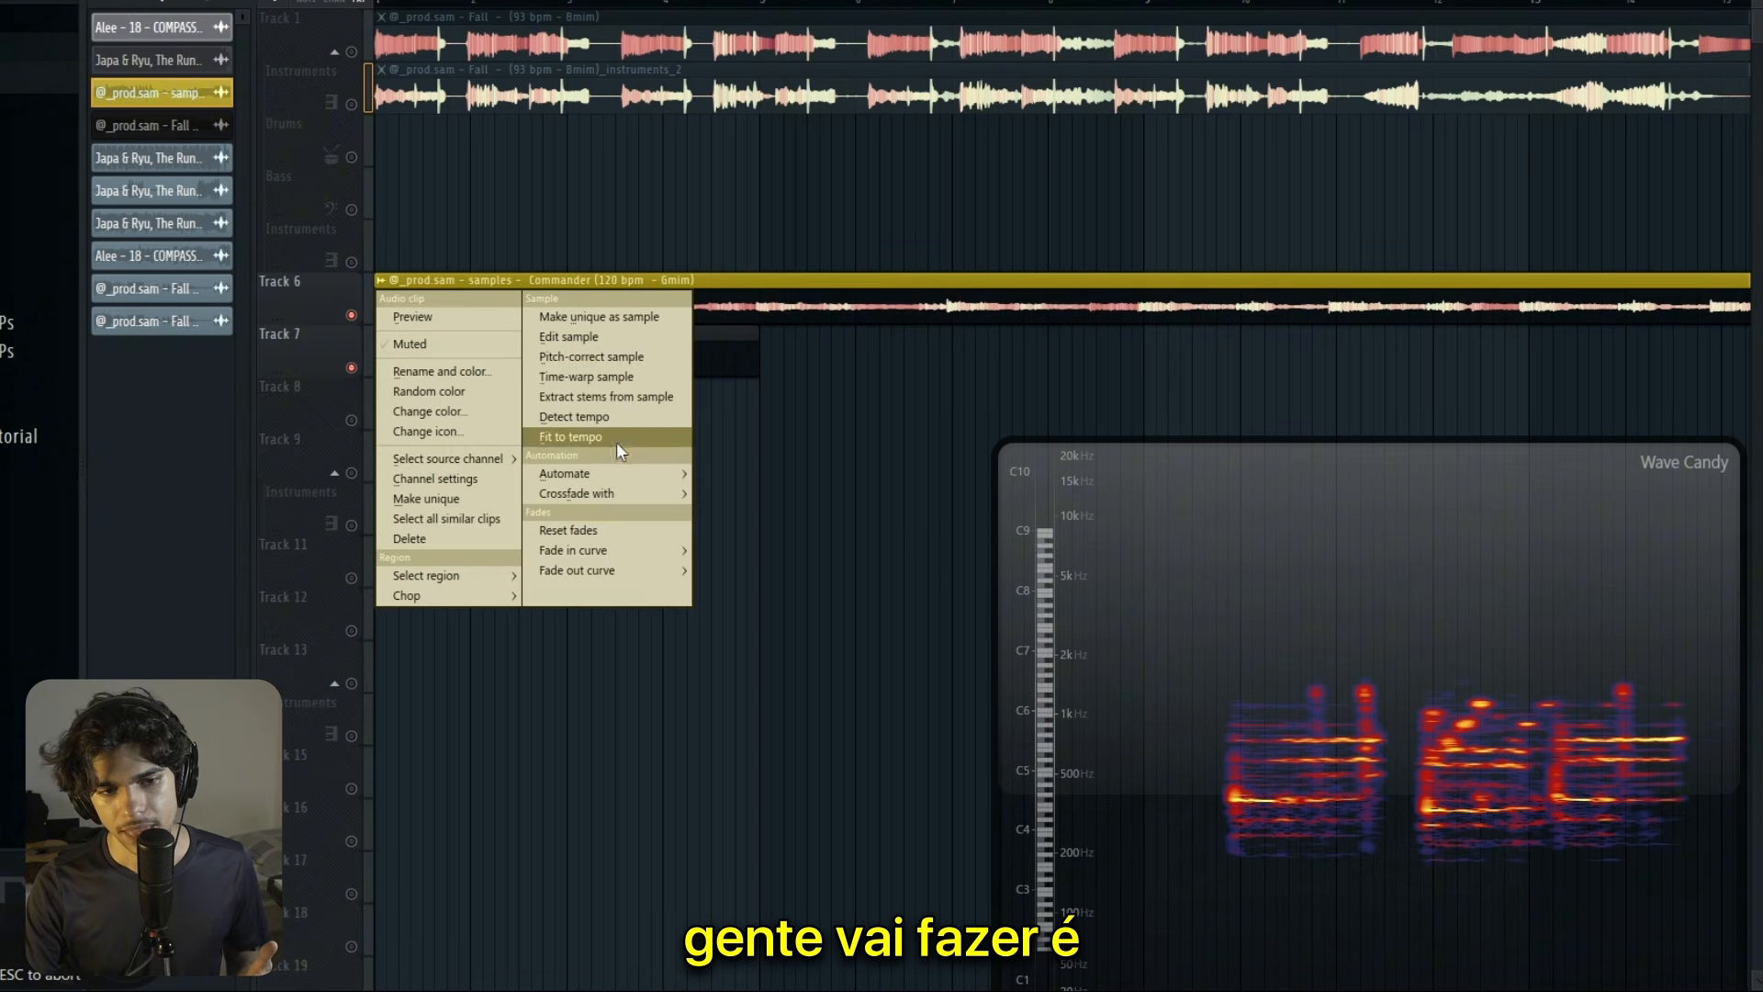
pyautogui.click(606, 397)
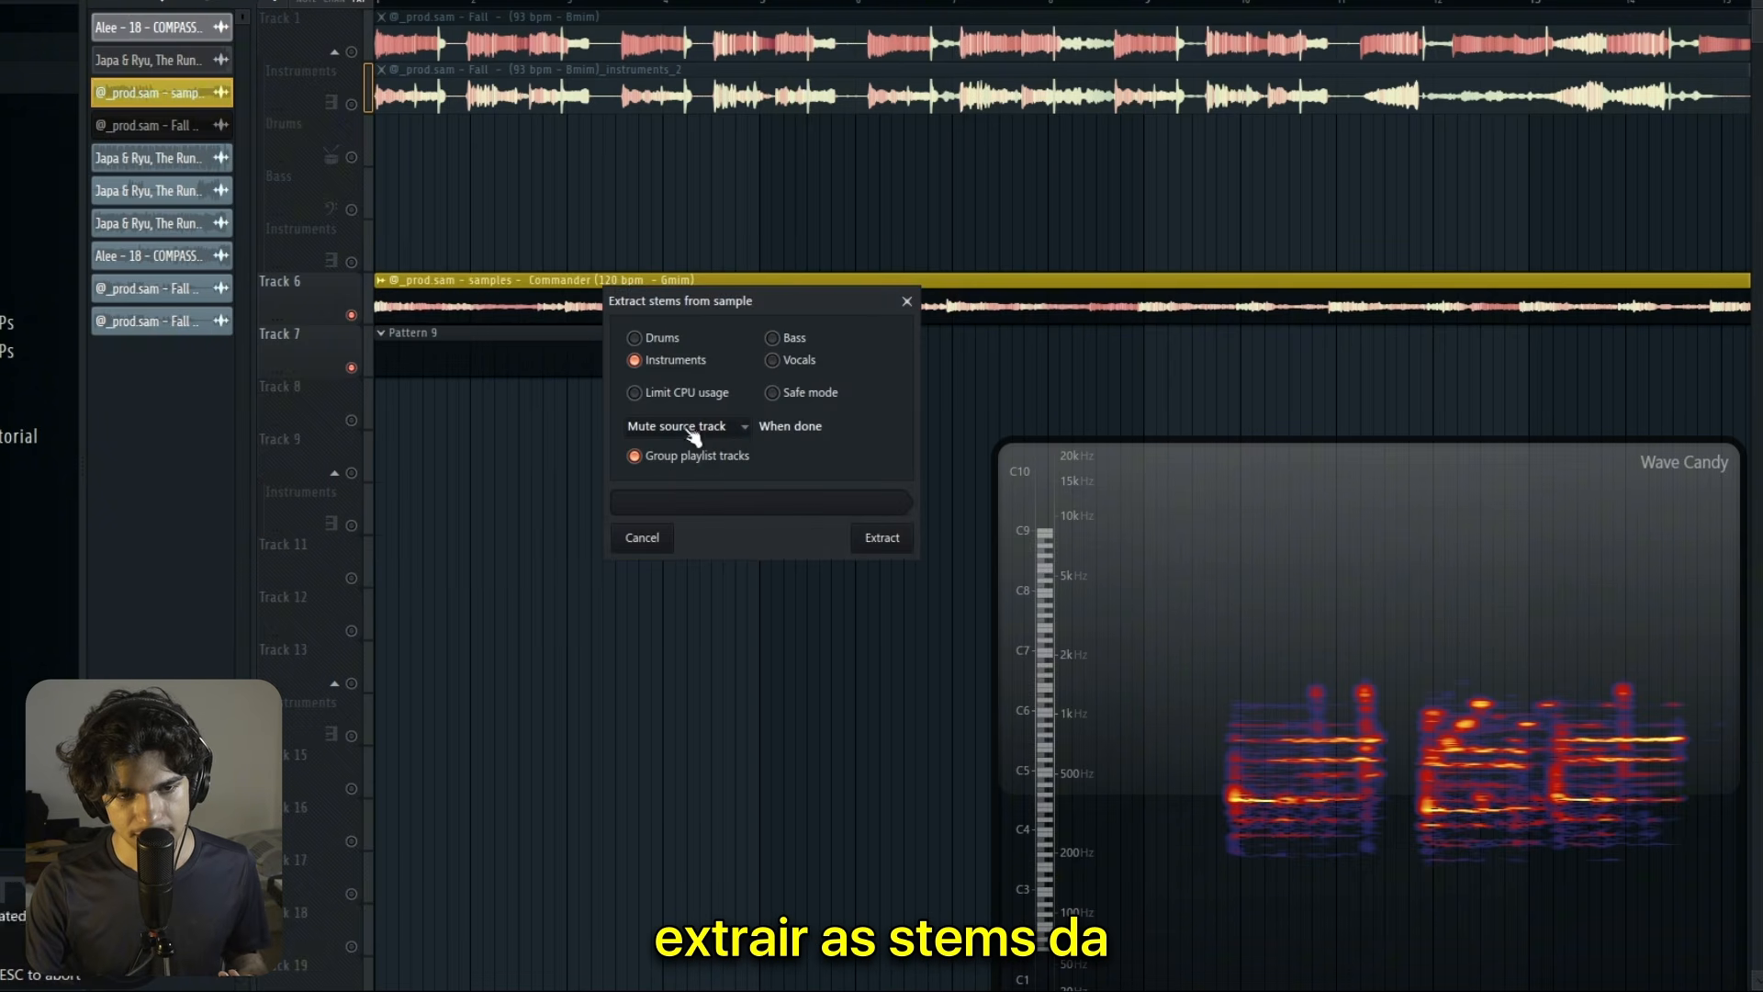
pyautogui.click(887, 540)
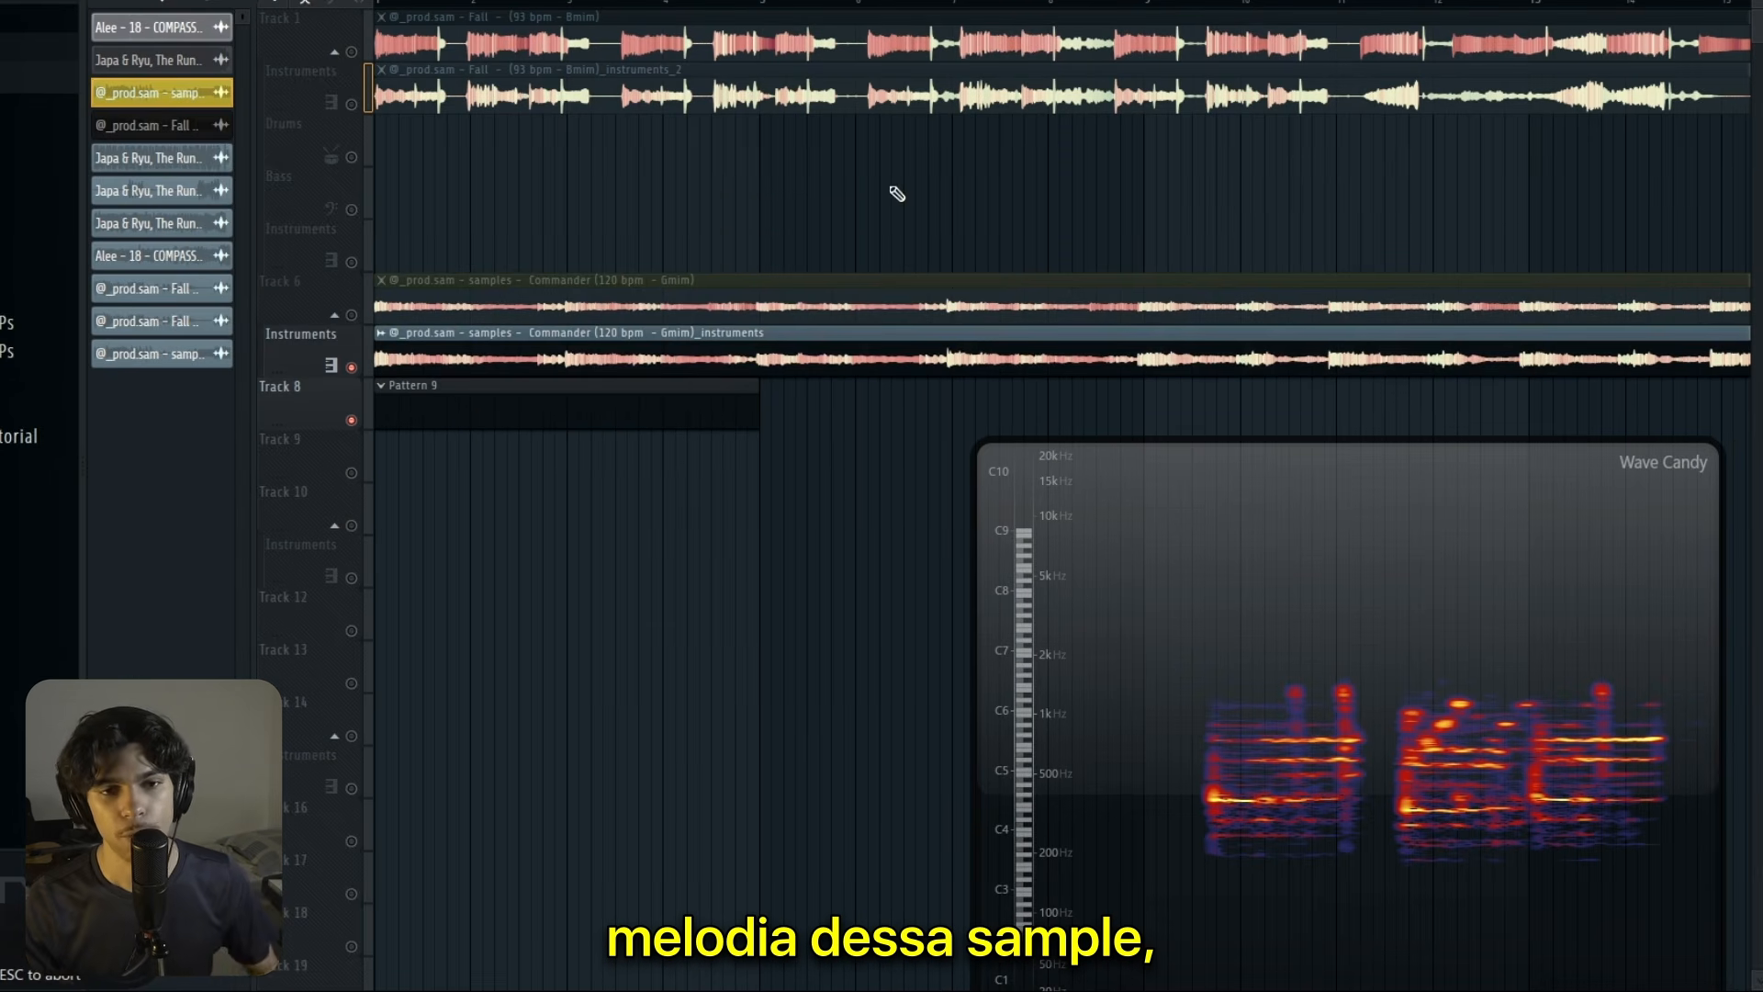
# Step: Mute the CS-80 V4 channel, select Keyscape as the instrument and switch to Pattern 9
pyautogui.press('F6')
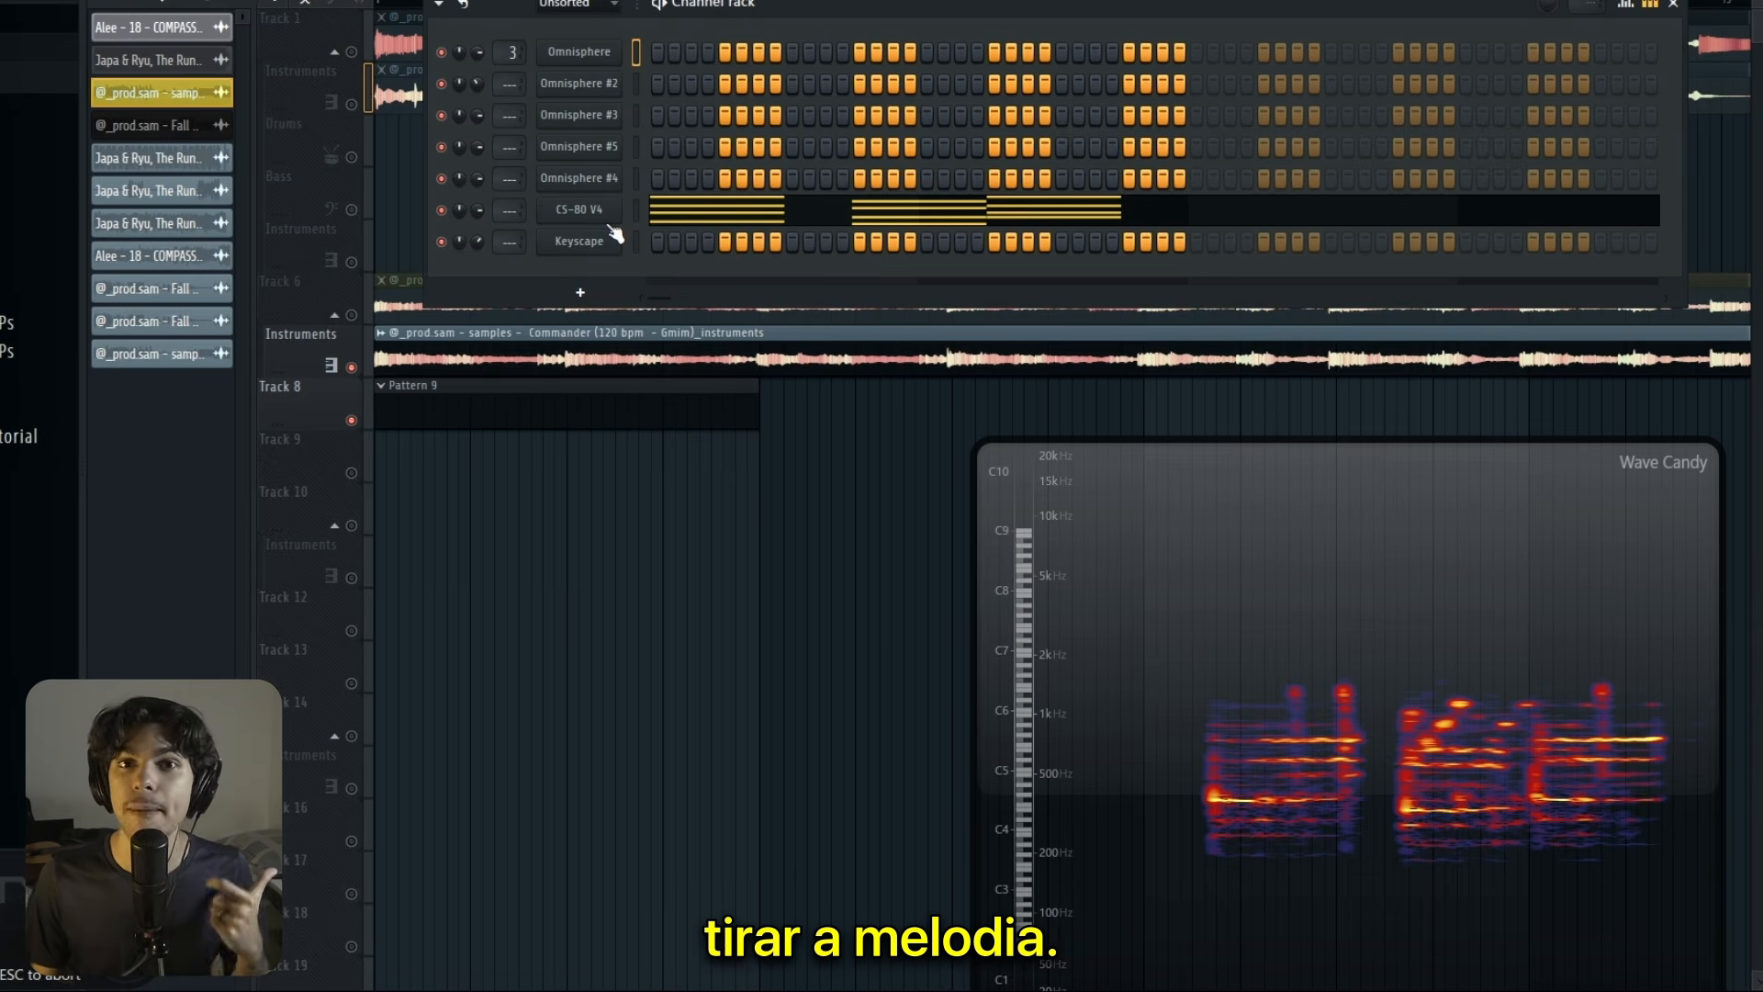
pyautogui.click(443, 211)
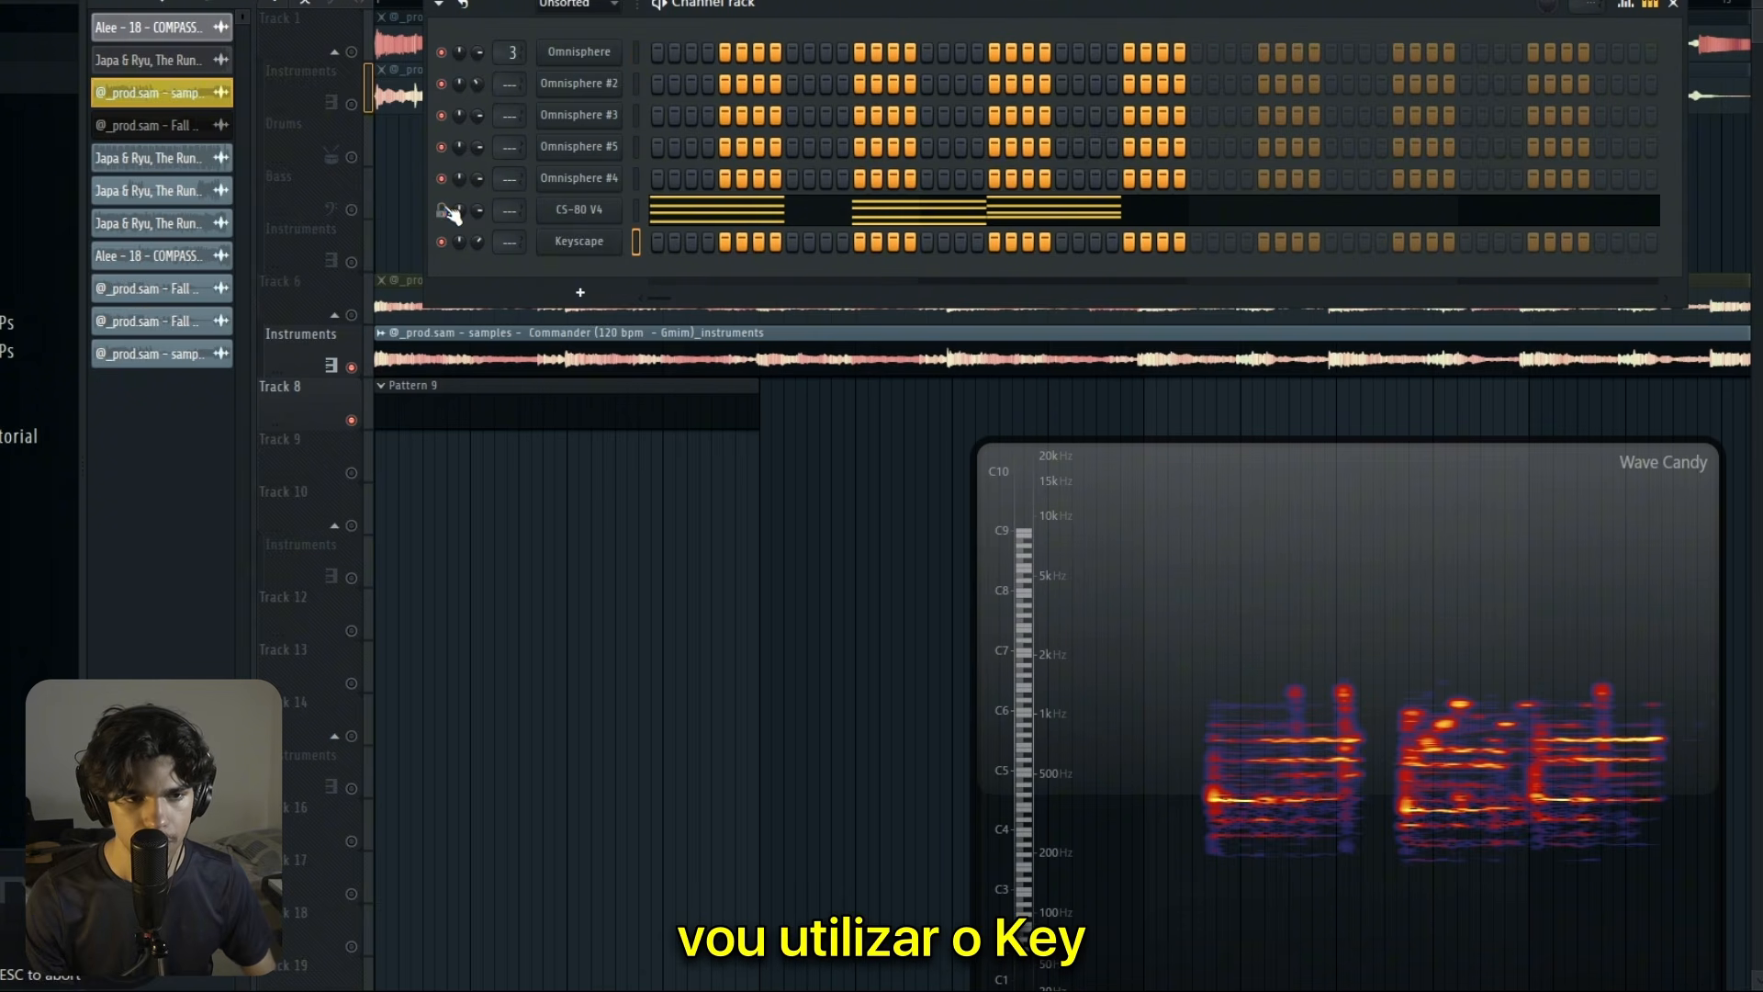
pyautogui.rightClick(554, 254)
pyautogui.click(694, 268)
pyautogui.press('F7')
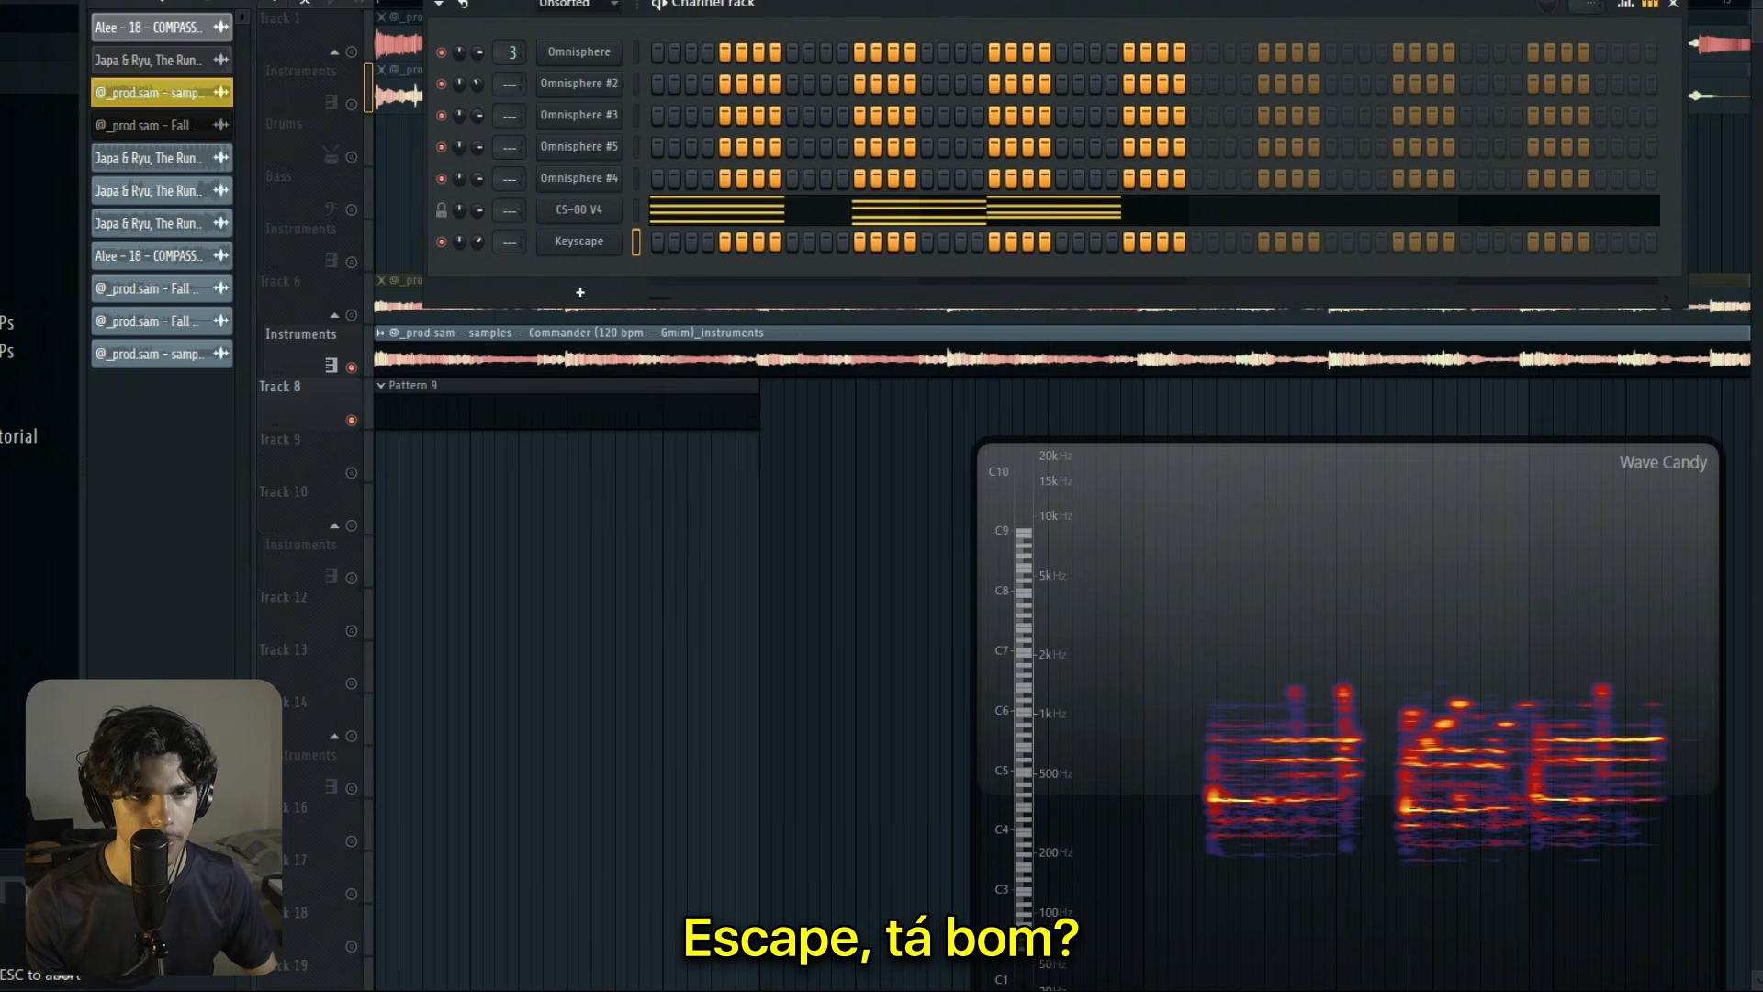
pyautogui.press('KP_Add')
pyautogui.press('F6')
# Step: Open Wave Candy on the Master track and unfreeze its spectrum display, trying the freeze on the sample's opening chord
pyautogui.press('F9')
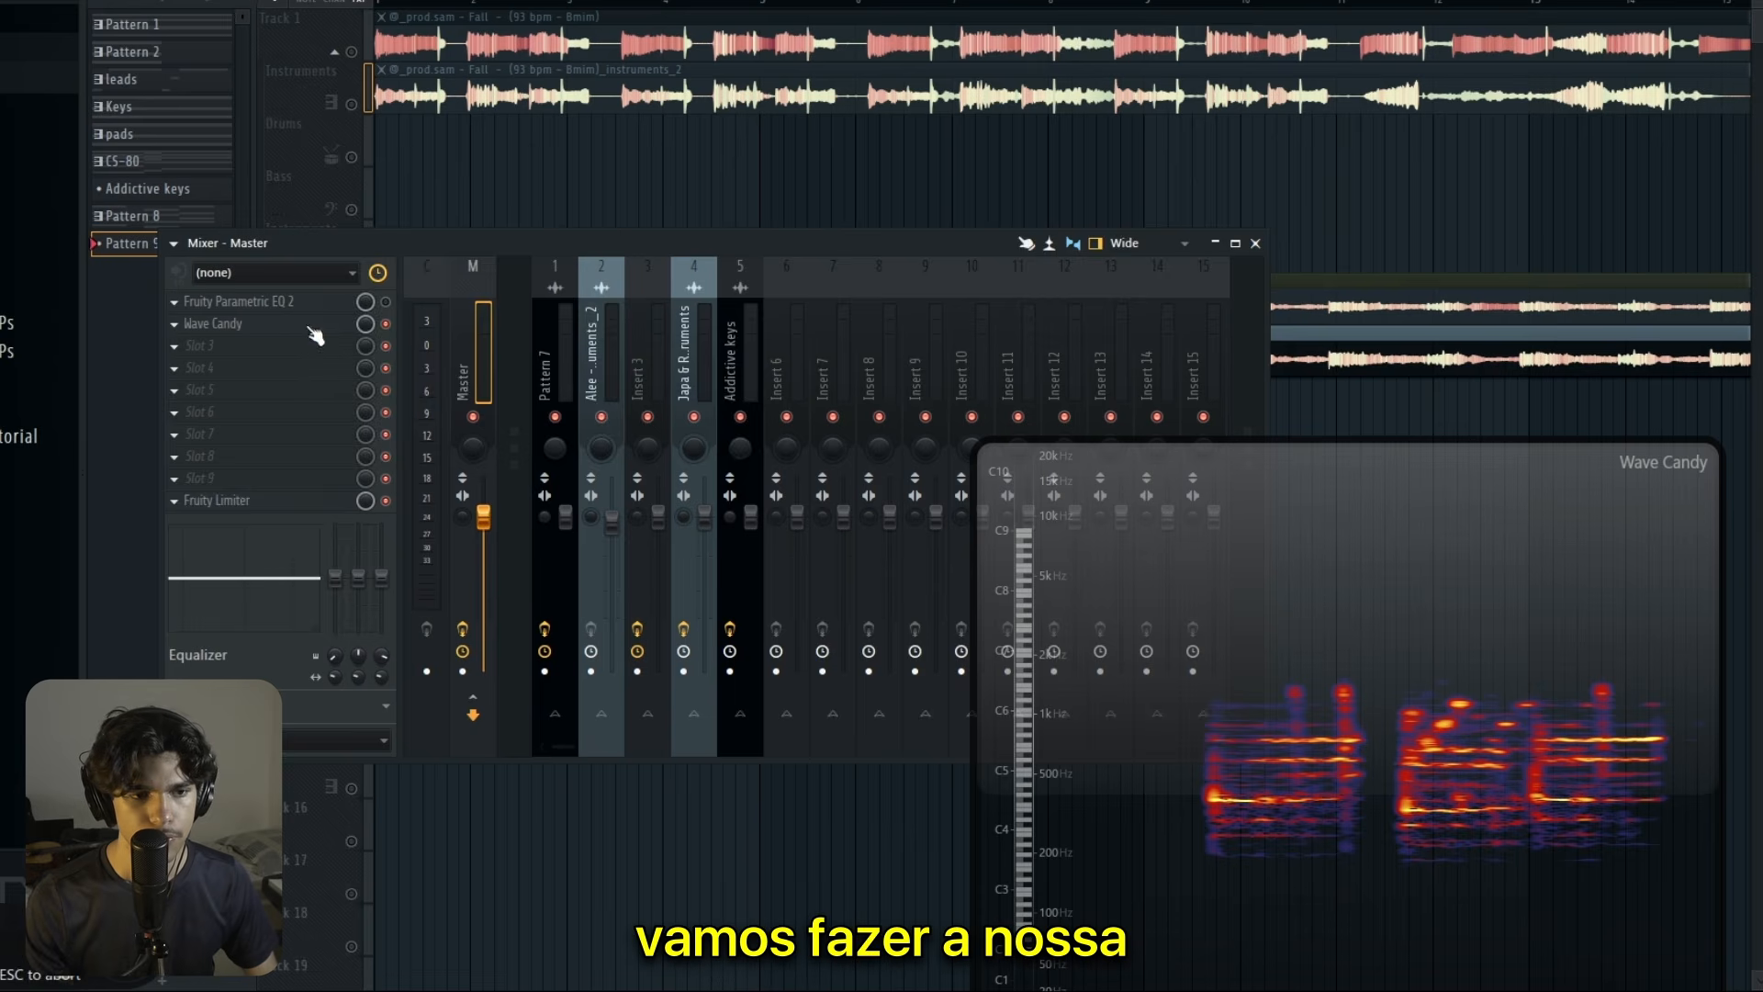
pyautogui.click(280, 328)
pyautogui.click(177, 469)
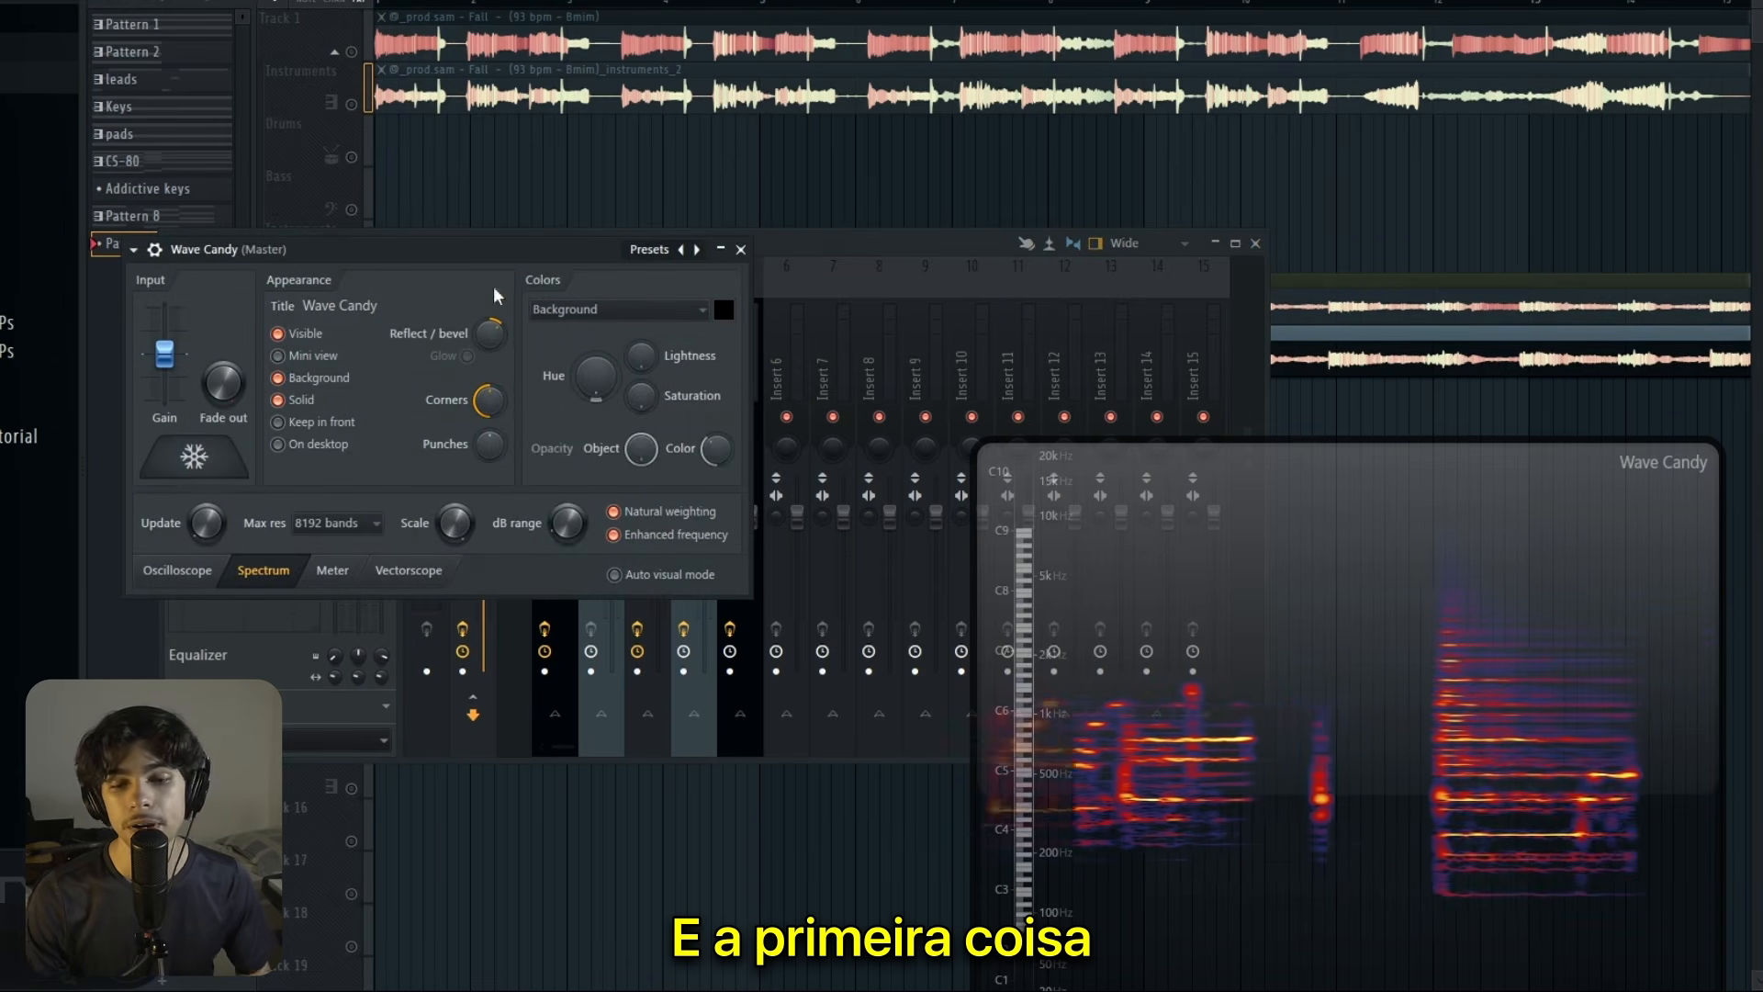
pyautogui.click(217, 461)
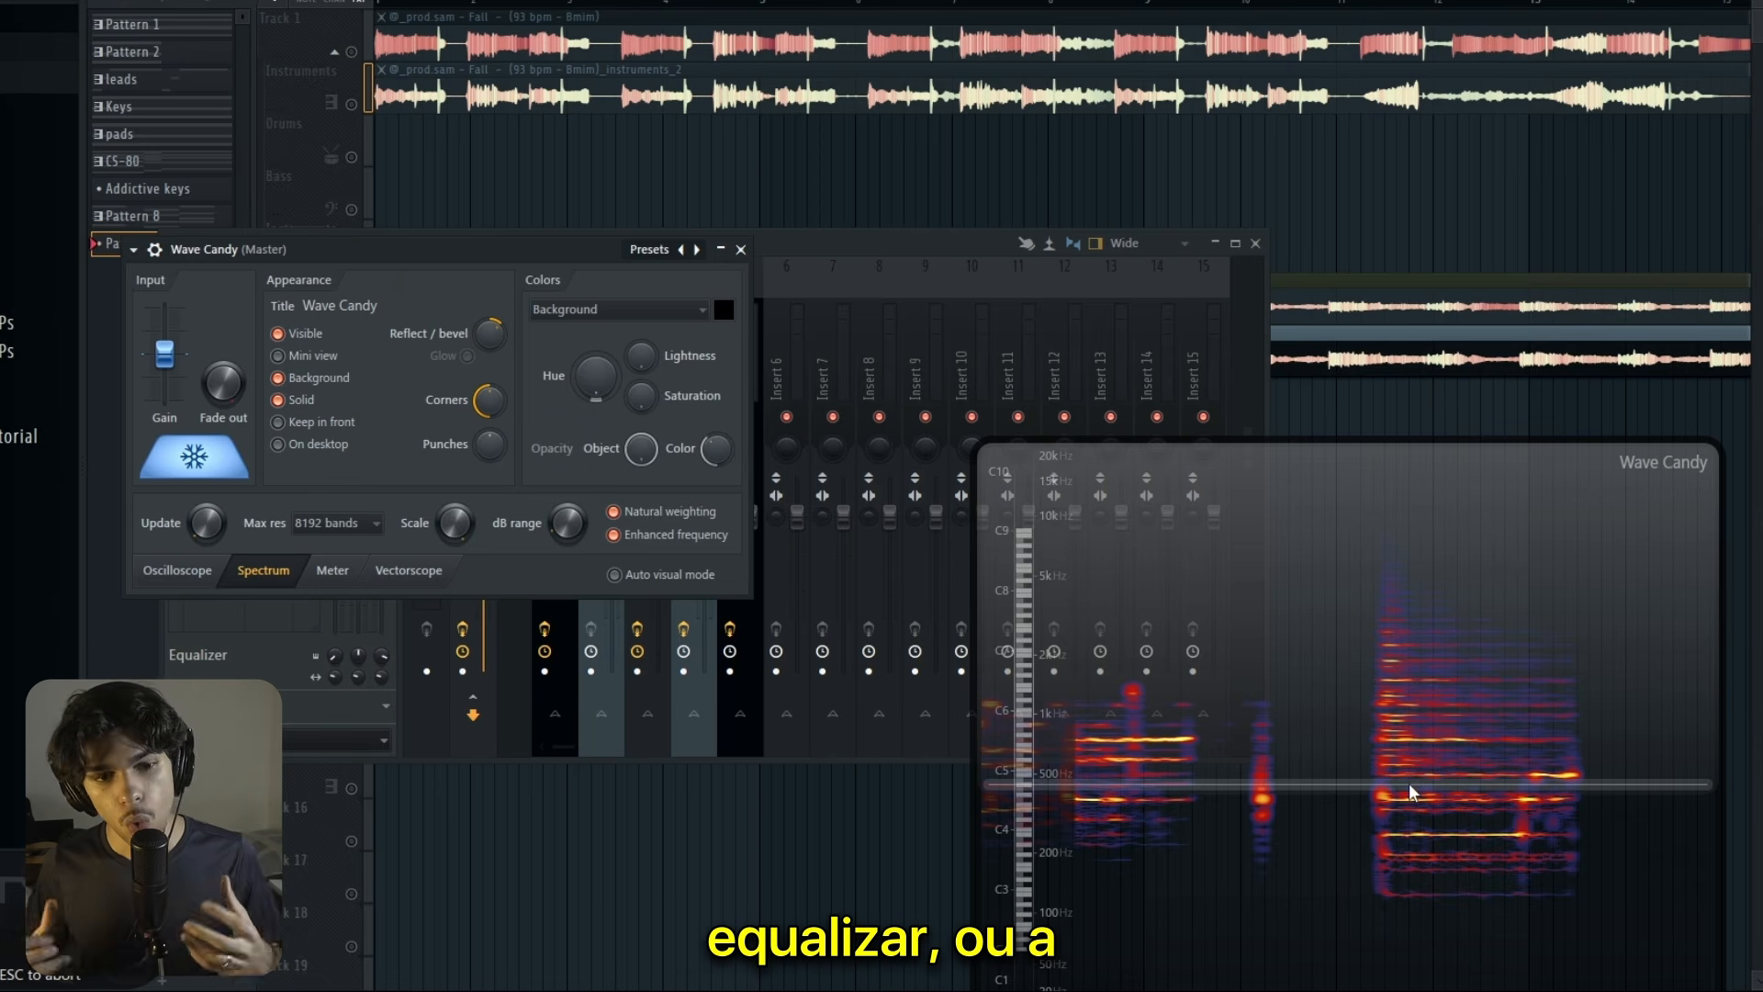
pyautogui.click(878, 250)
pyautogui.click(159, 458)
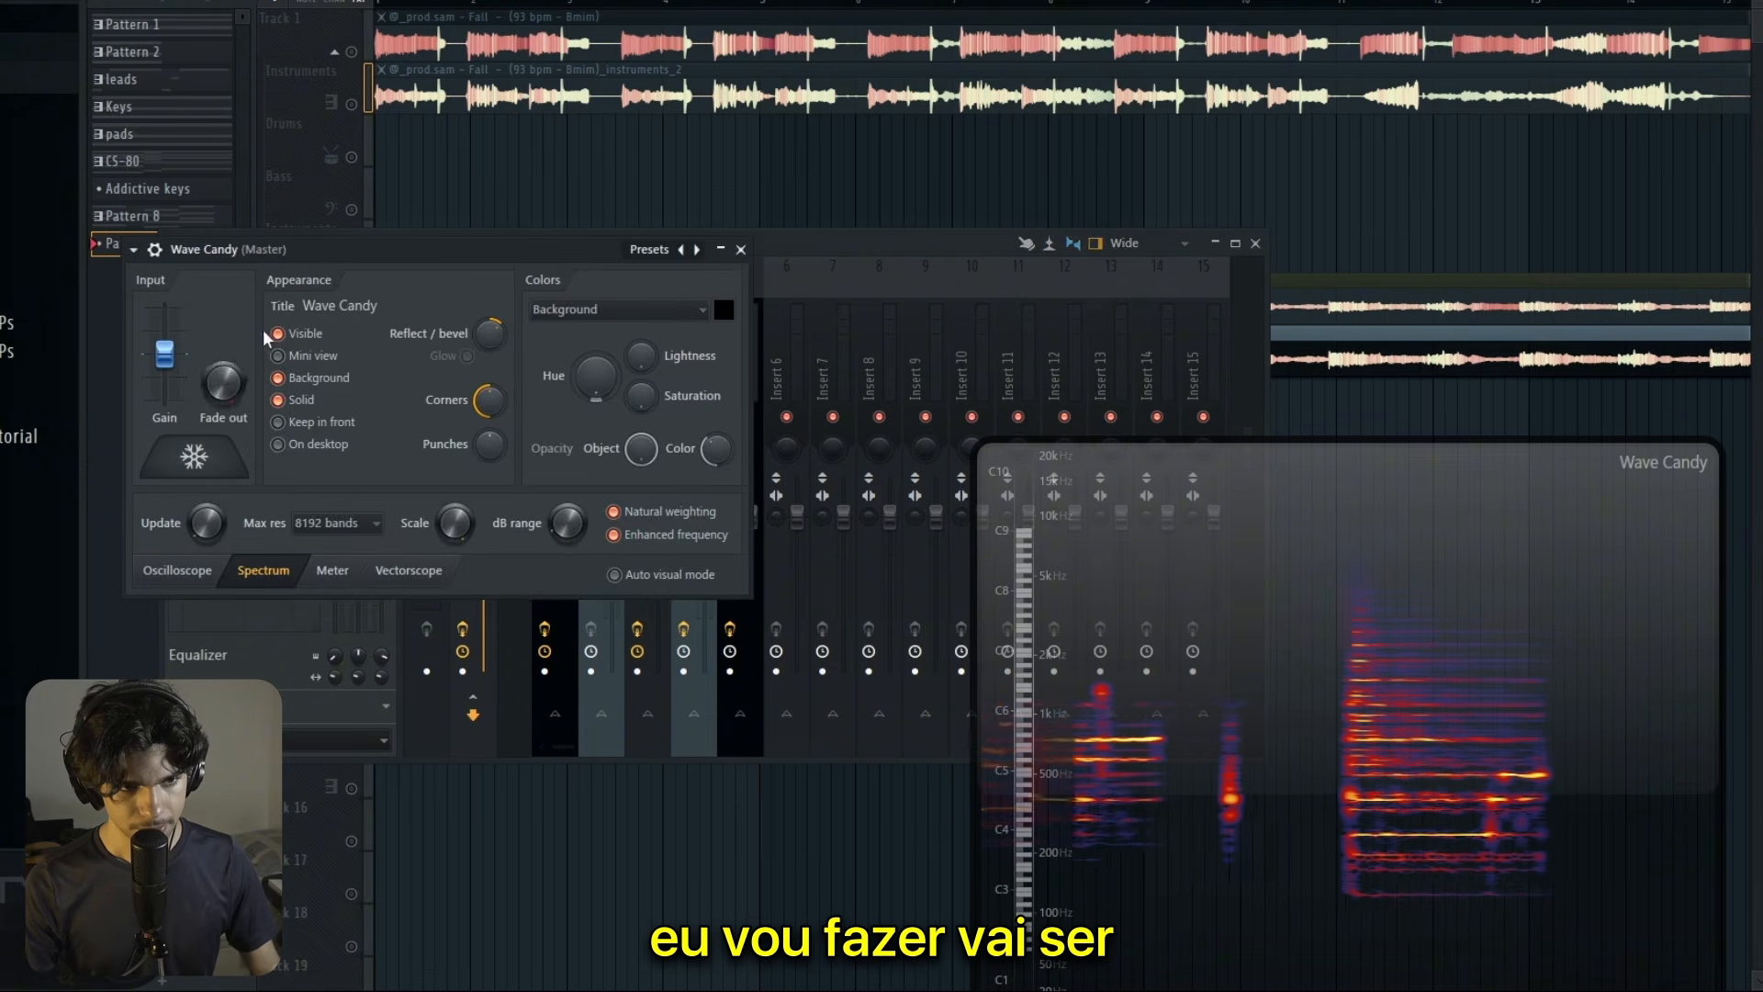
# Step: In the Master's Fruity Parametric EQ 2, lower the low cut to about 50 Hz, pull the high cut down and replay the stem's opening
pyautogui.press('Escape')
pyautogui.click(279, 303)
pyautogui.press('Escape')
pyautogui.click(294, 303)
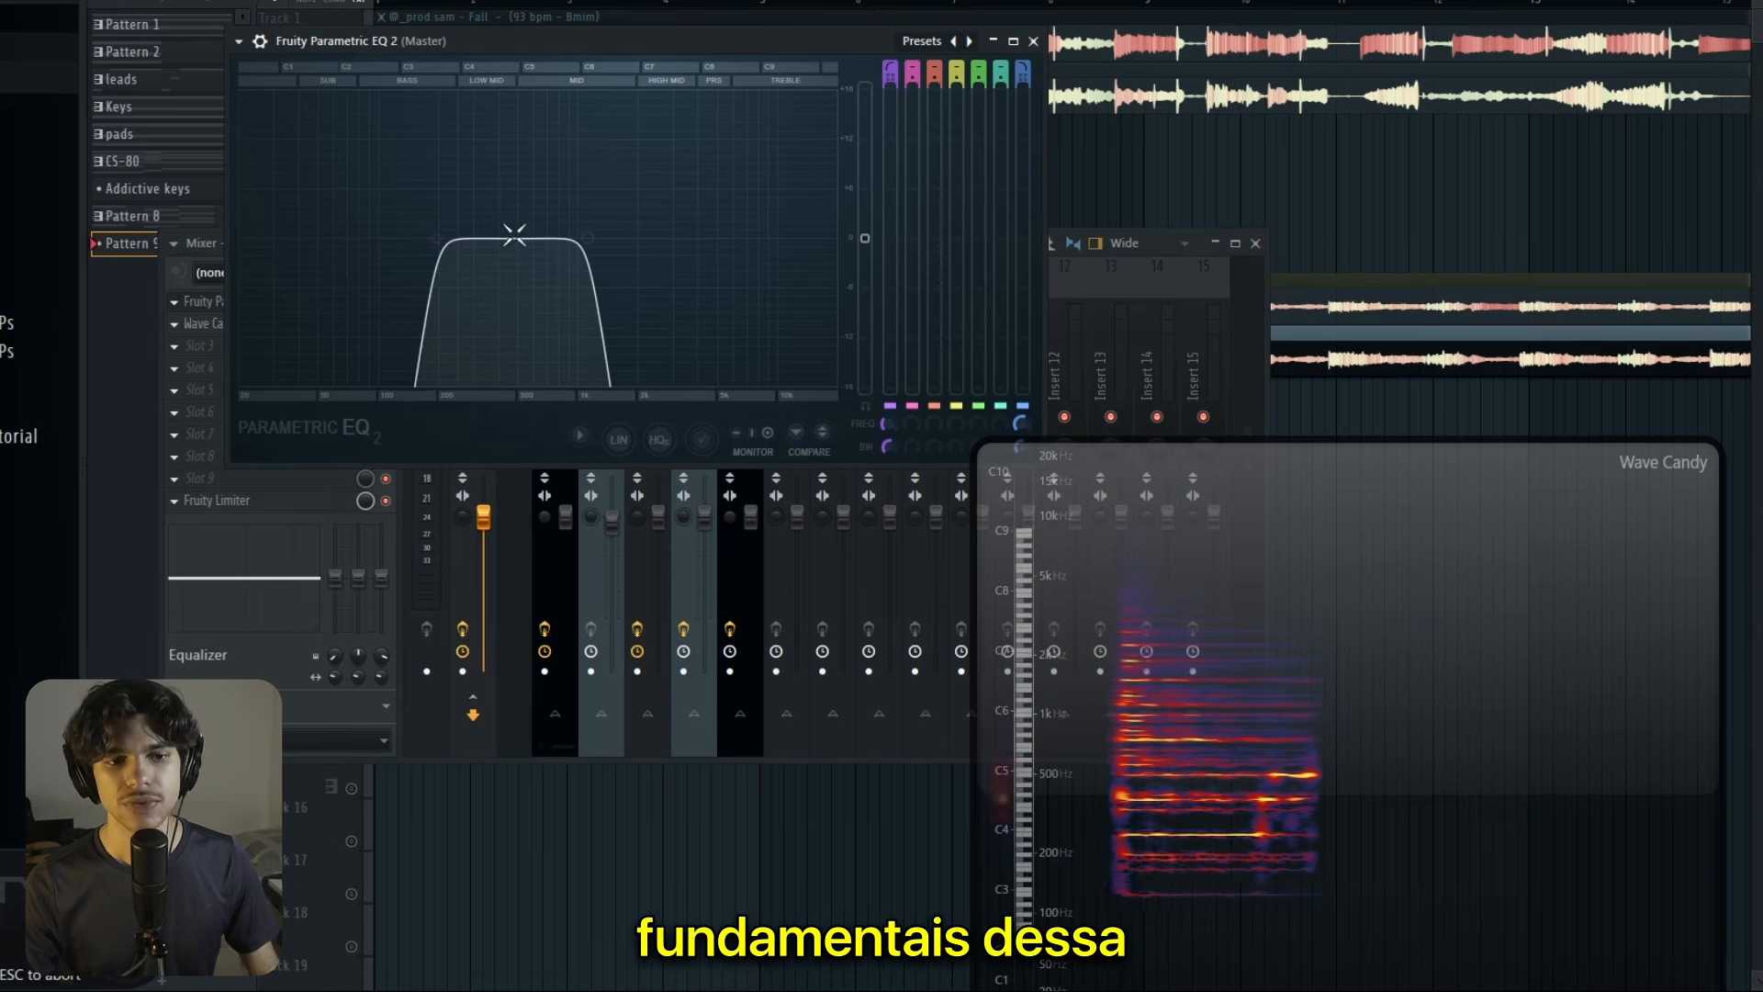
pyautogui.moveTo(435, 238); pyautogui.dragTo(318, 238)
pyautogui.moveTo(588, 237); pyautogui.dragTo(551, 238)
pyautogui.press('space')
pyautogui.press('space')
pyautogui.press('space')
pyautogui.press('space')
pyautogui.press('space')
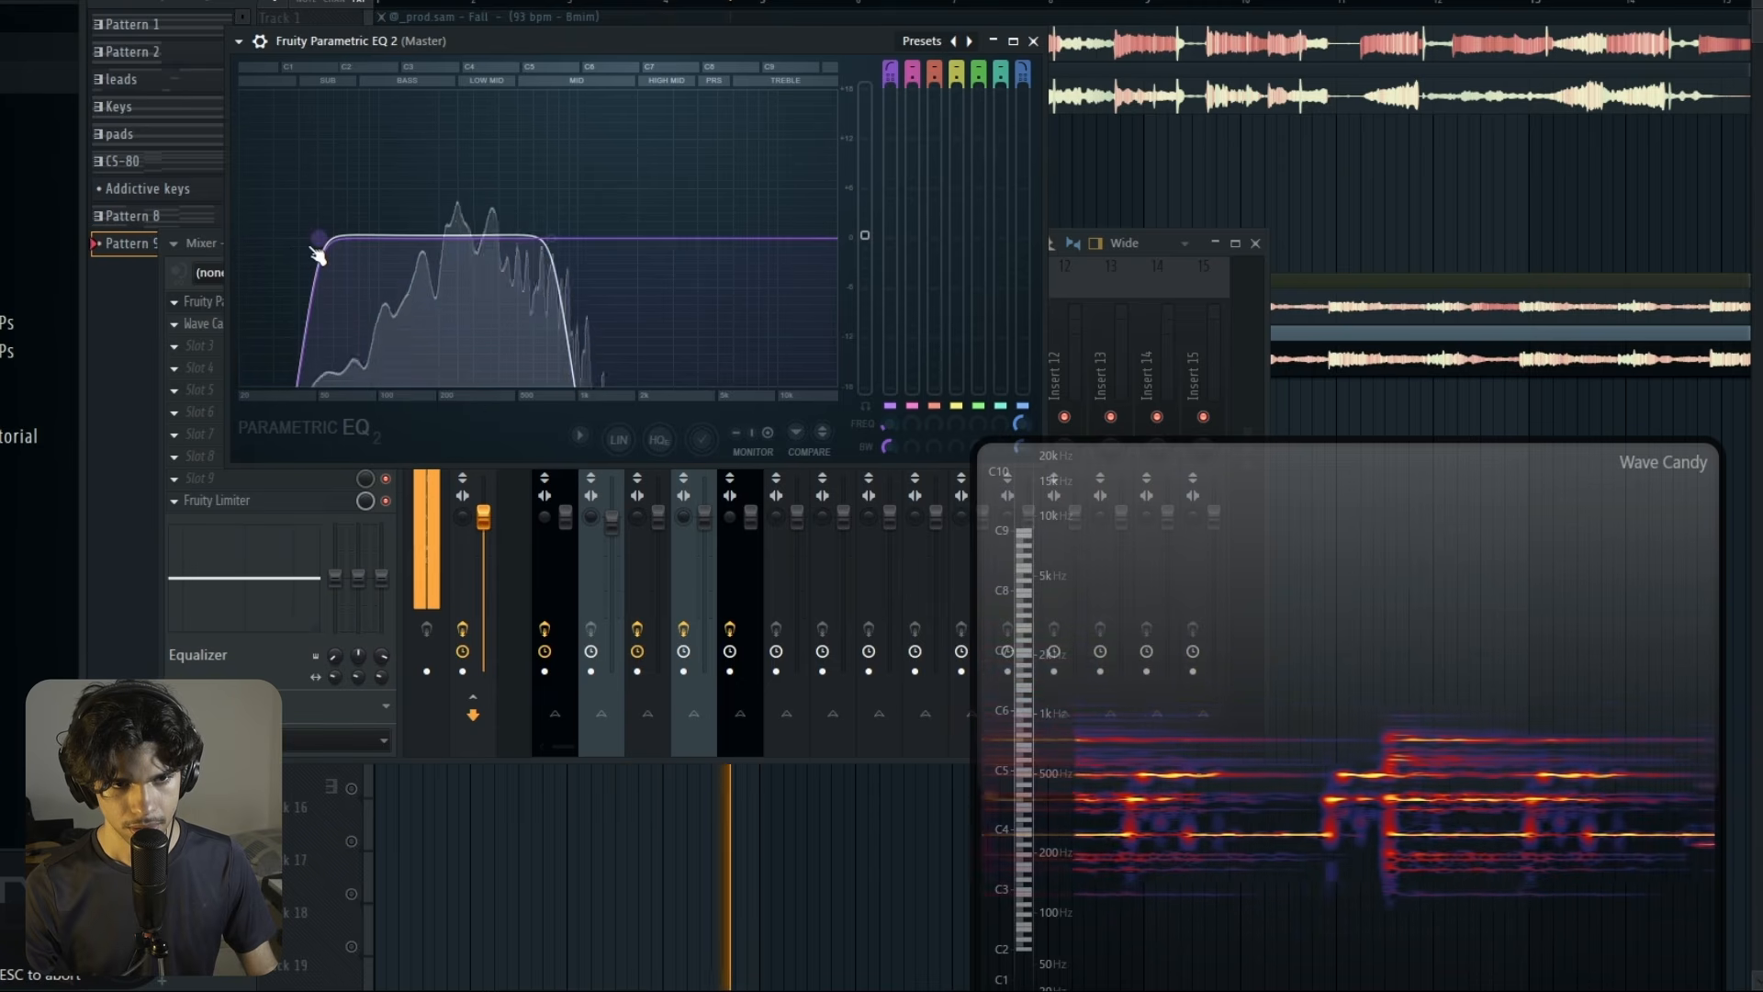
# Step: Raise the EQ's low cut to about 100 Hz and set the high cut just below 1 kHz, playing the stem to check it
pyautogui.moveTo(318, 252); pyautogui.dragTo(384, 252)
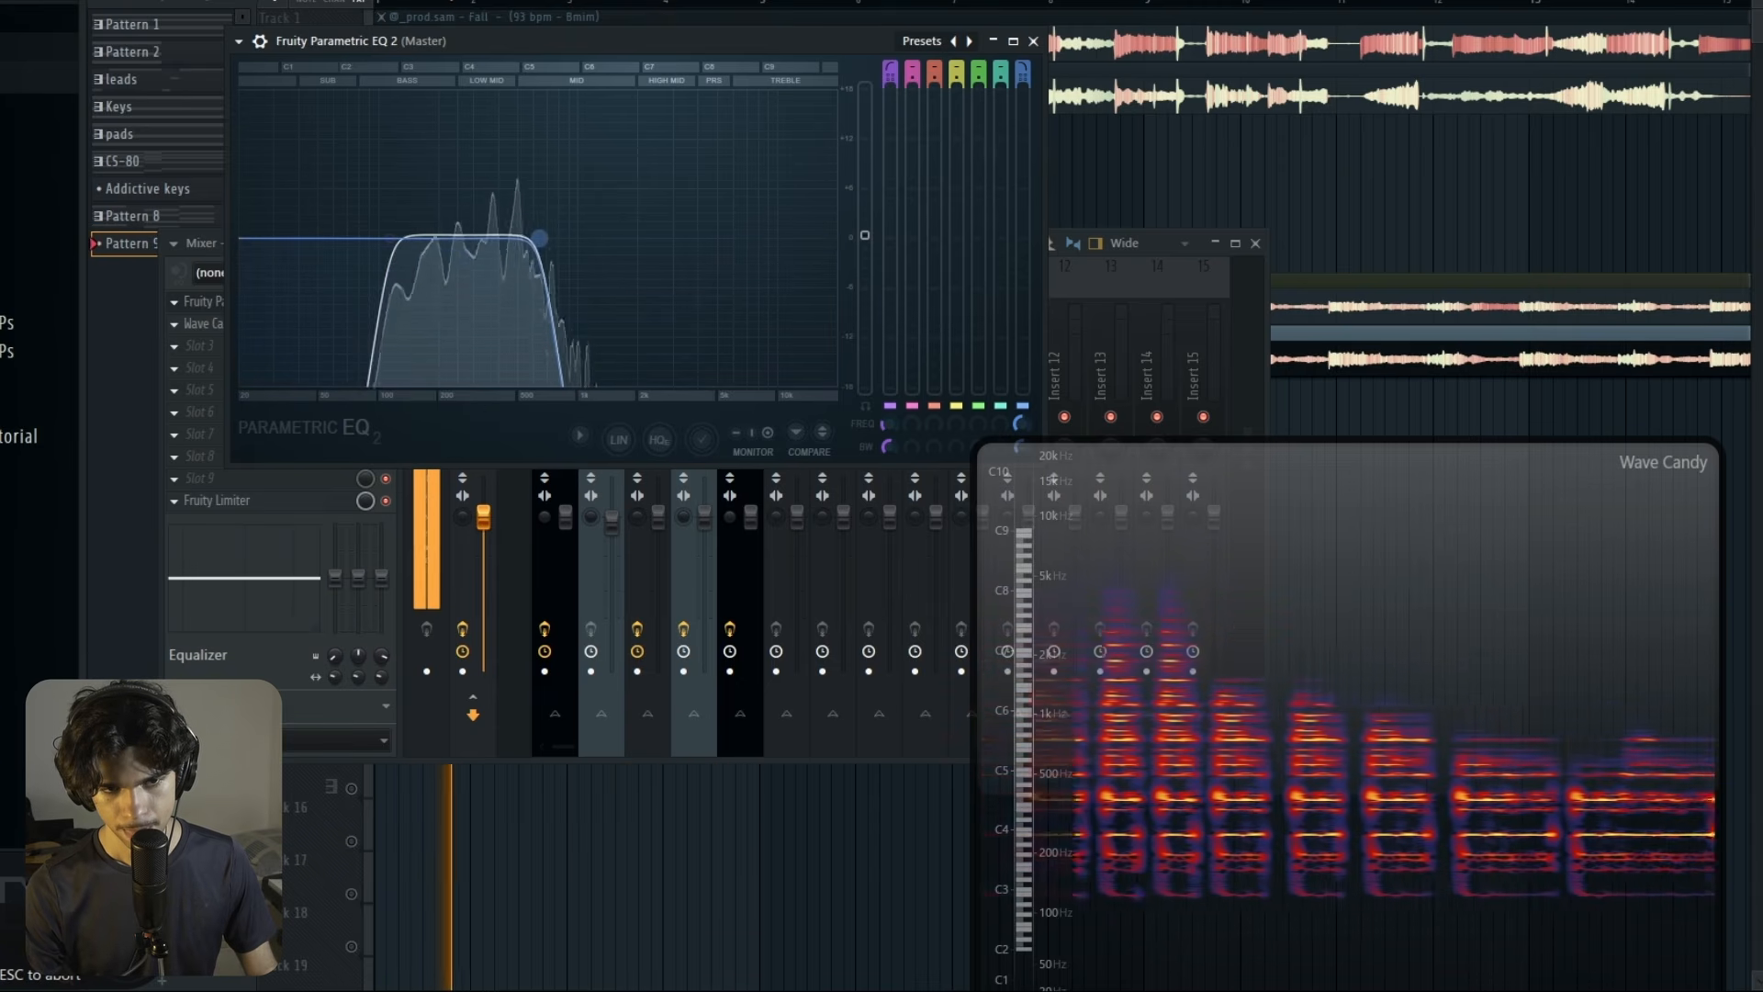
pyautogui.moveTo(539, 239); pyautogui.dragTo(542, 239)
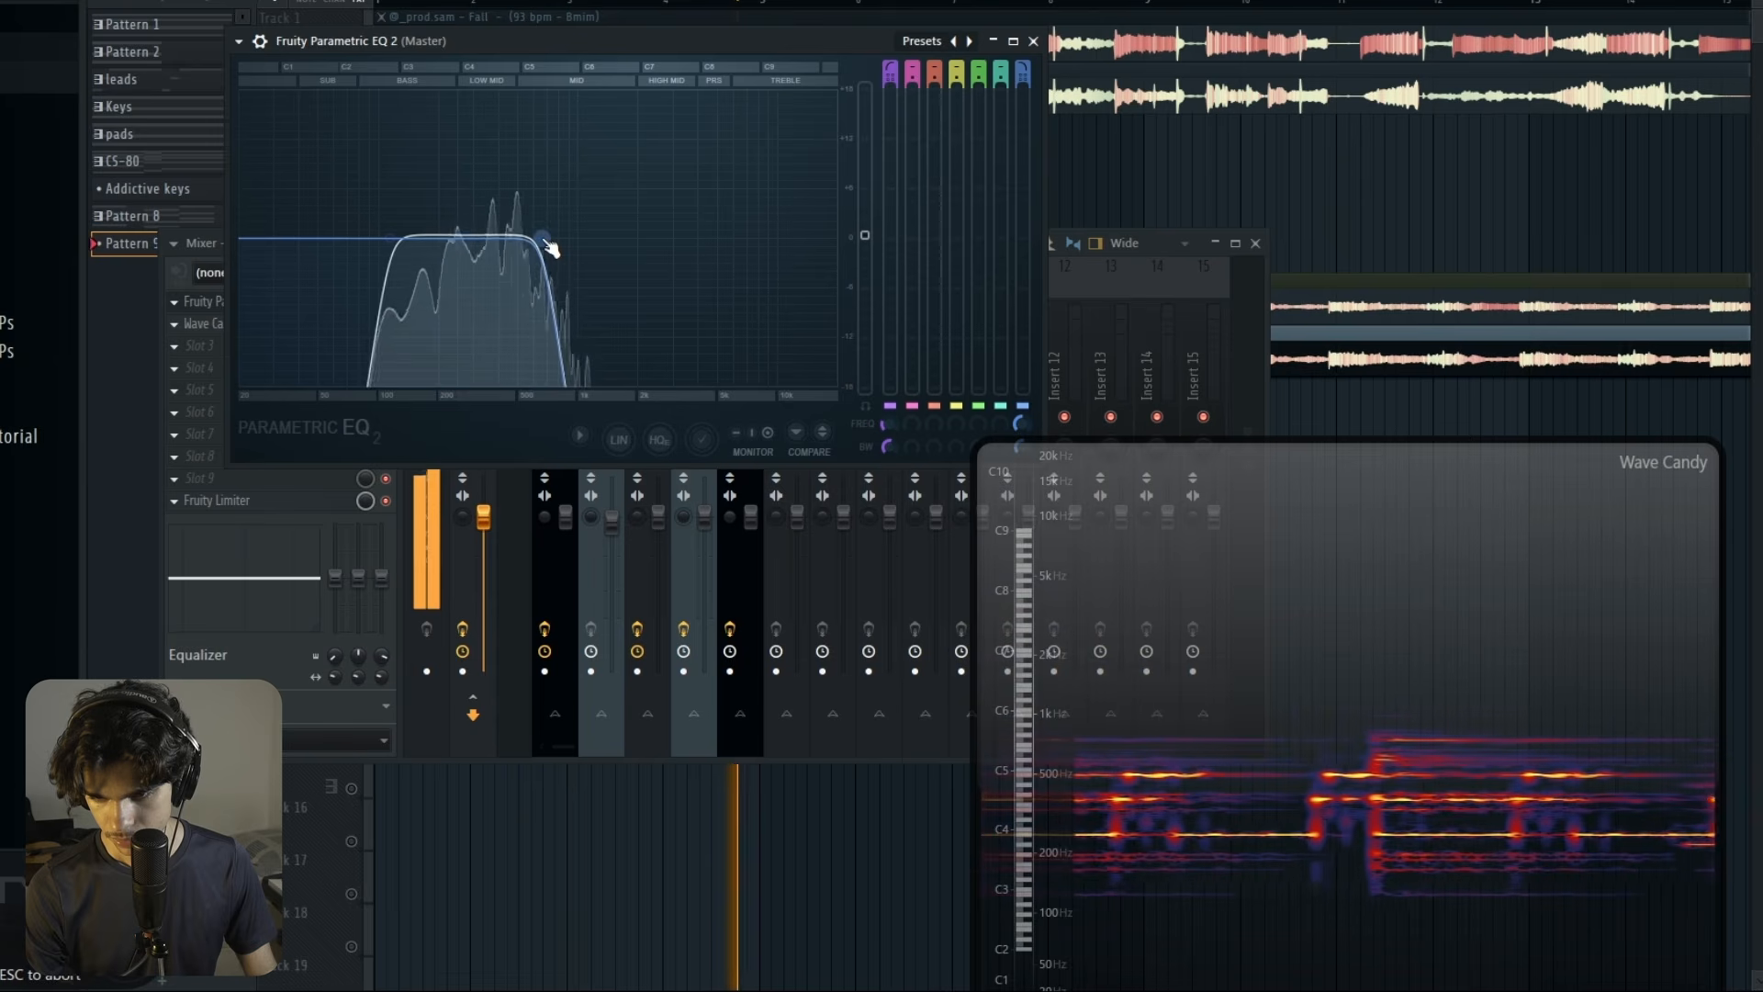
pyautogui.press('space')
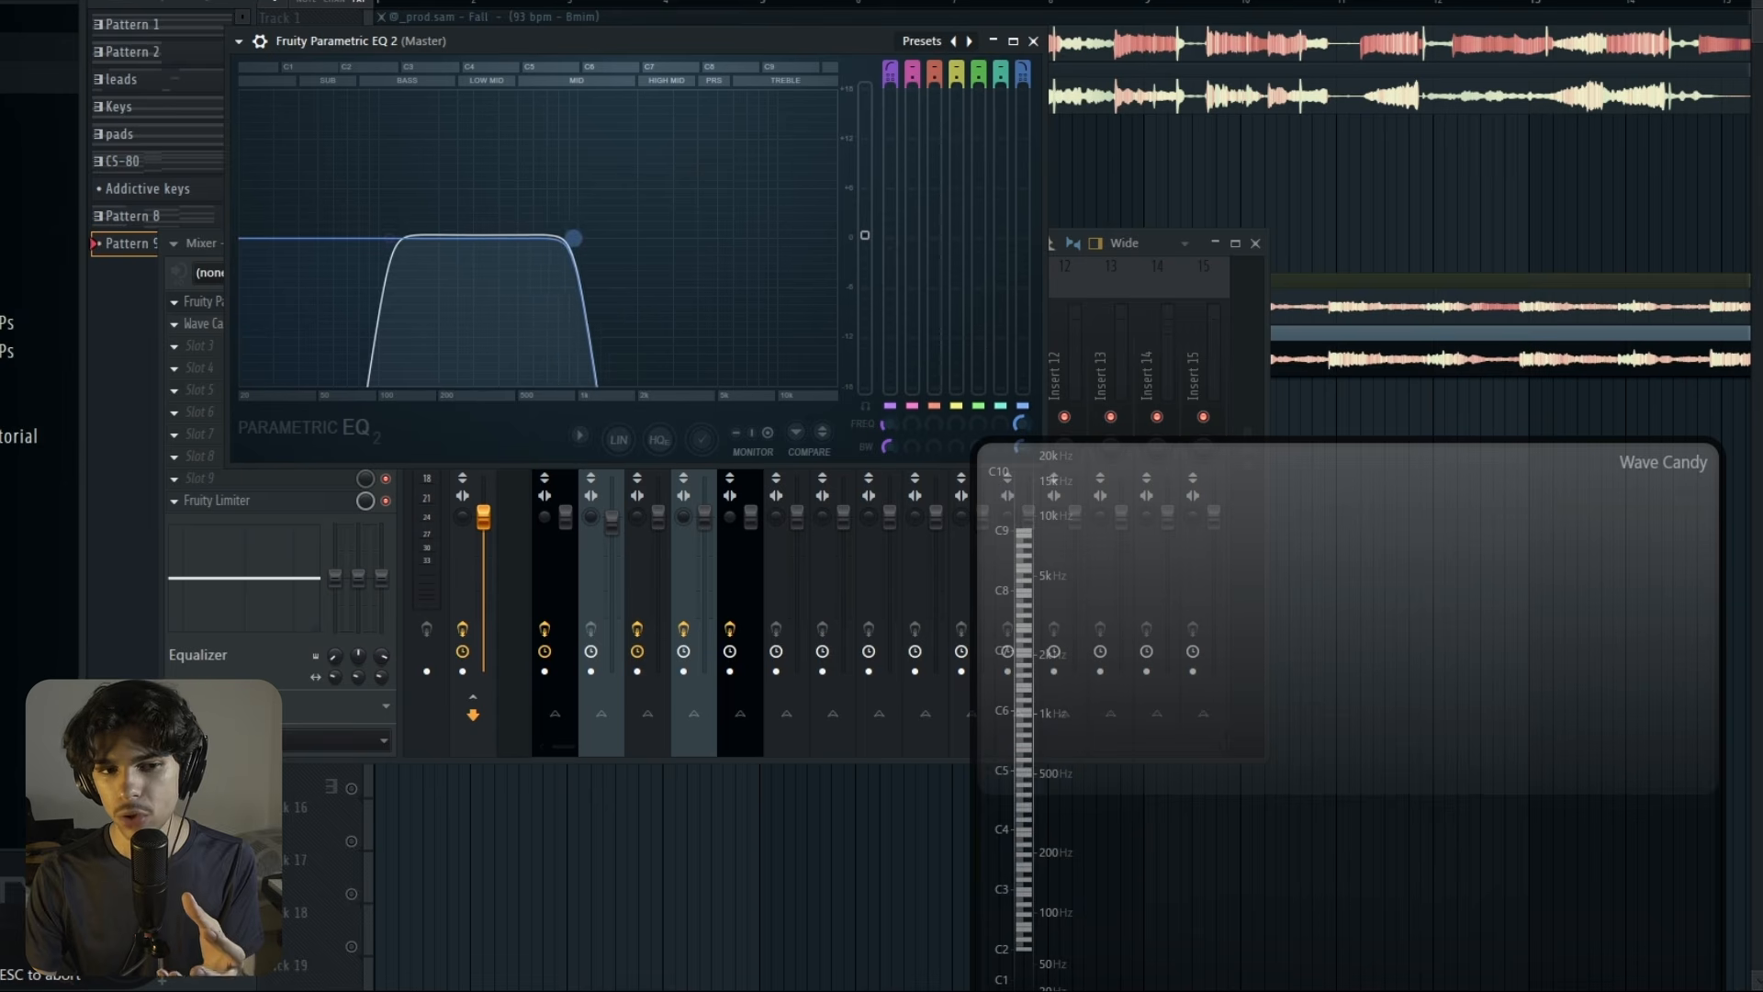
pyautogui.moveTo(573, 238); pyautogui.dragTo(704, 238)
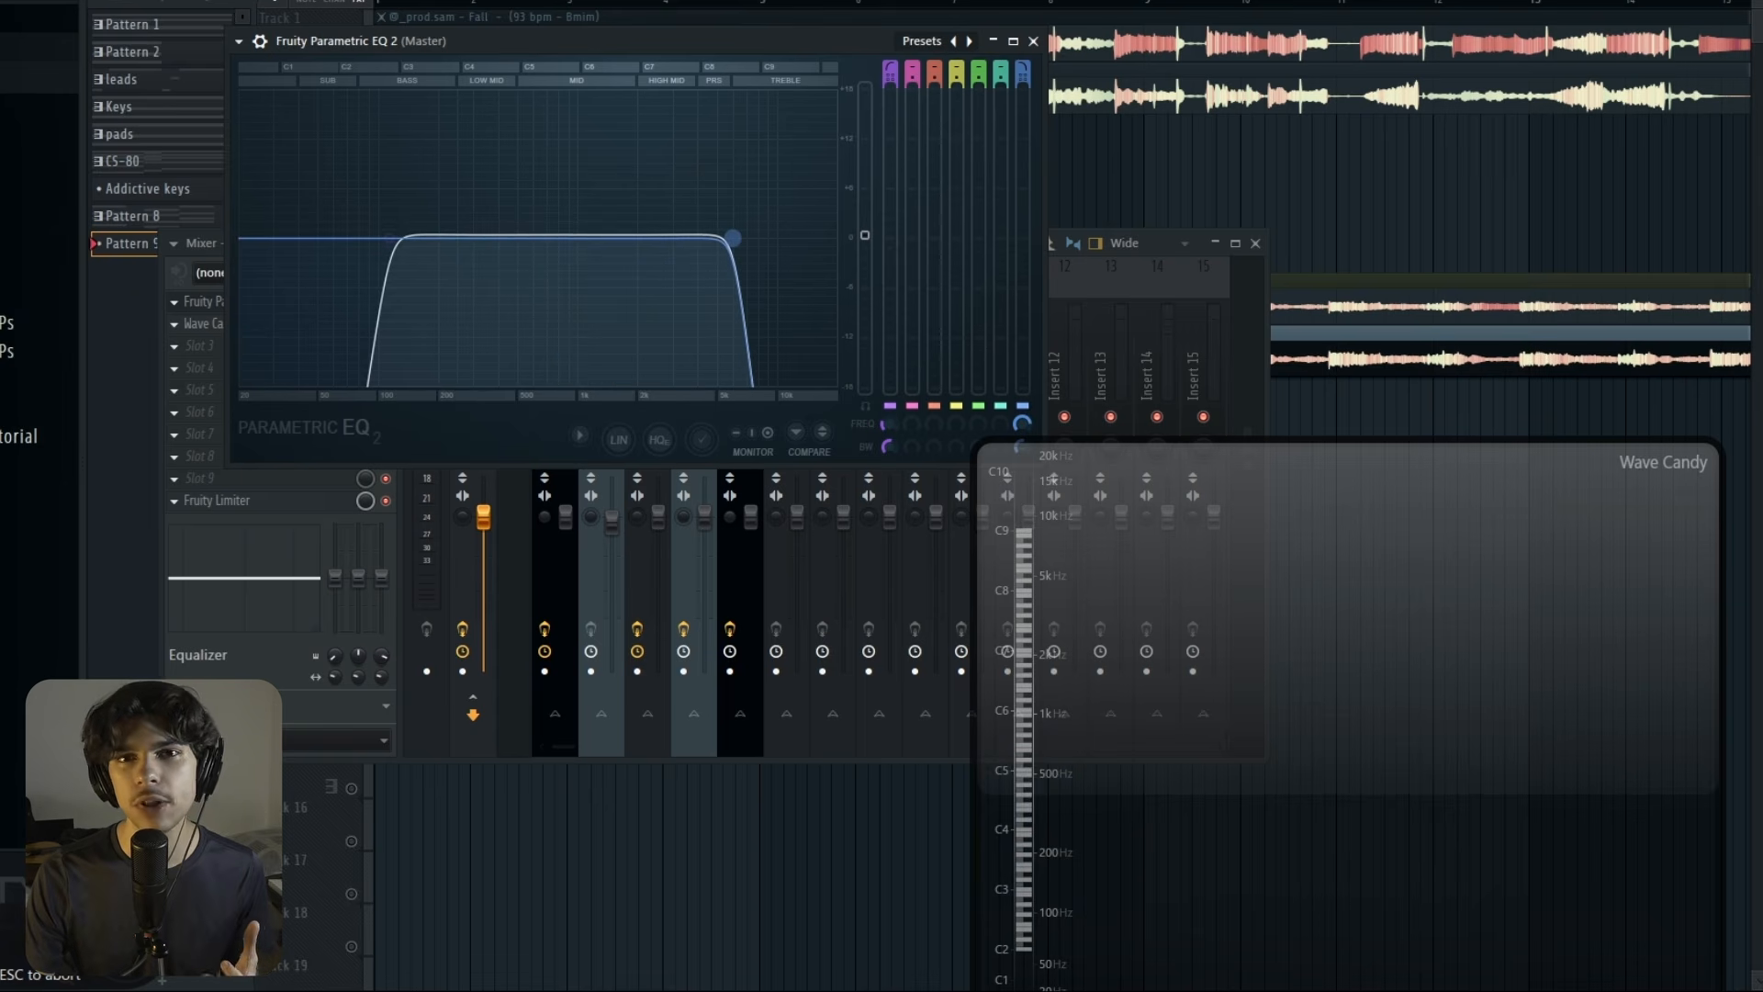
pyautogui.moveTo(732, 238); pyautogui.dragTo(563, 238)
pyautogui.press('space')
pyautogui.press('space')
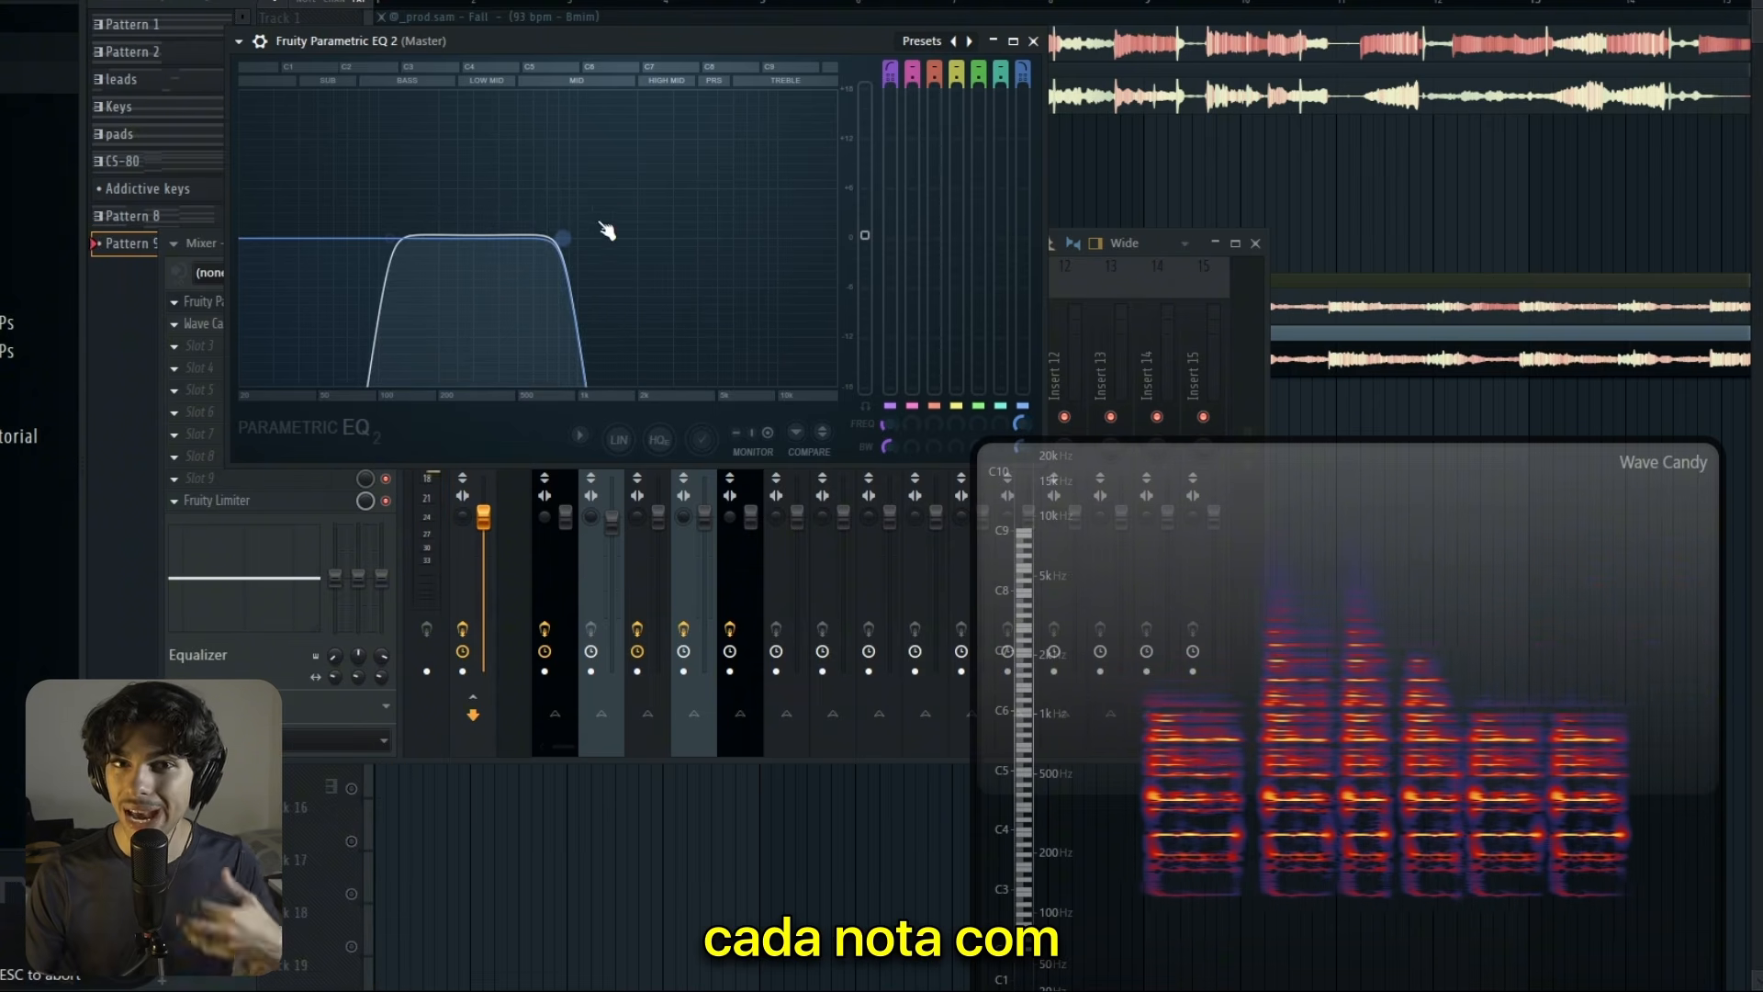
# Step: Set Wave Candy's maximum resolution to 4096 bands, play the stem and freeze the captured spectrum
pyautogui.press('Escape')
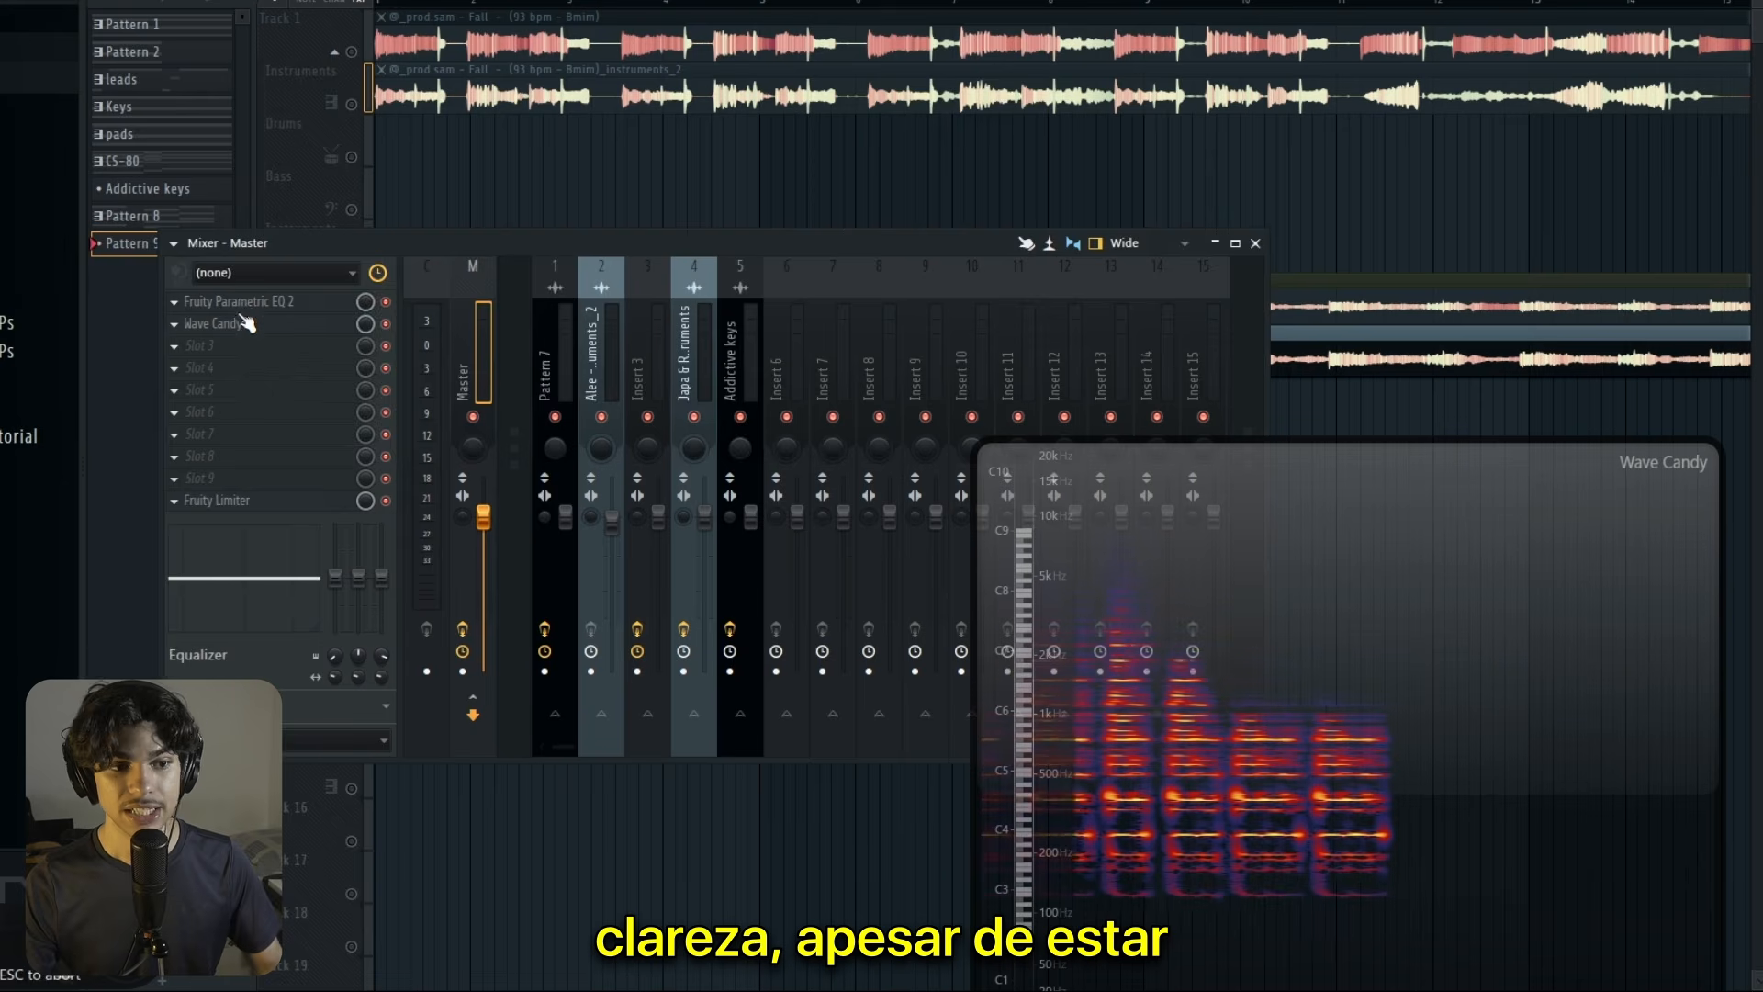
pyautogui.click(246, 326)
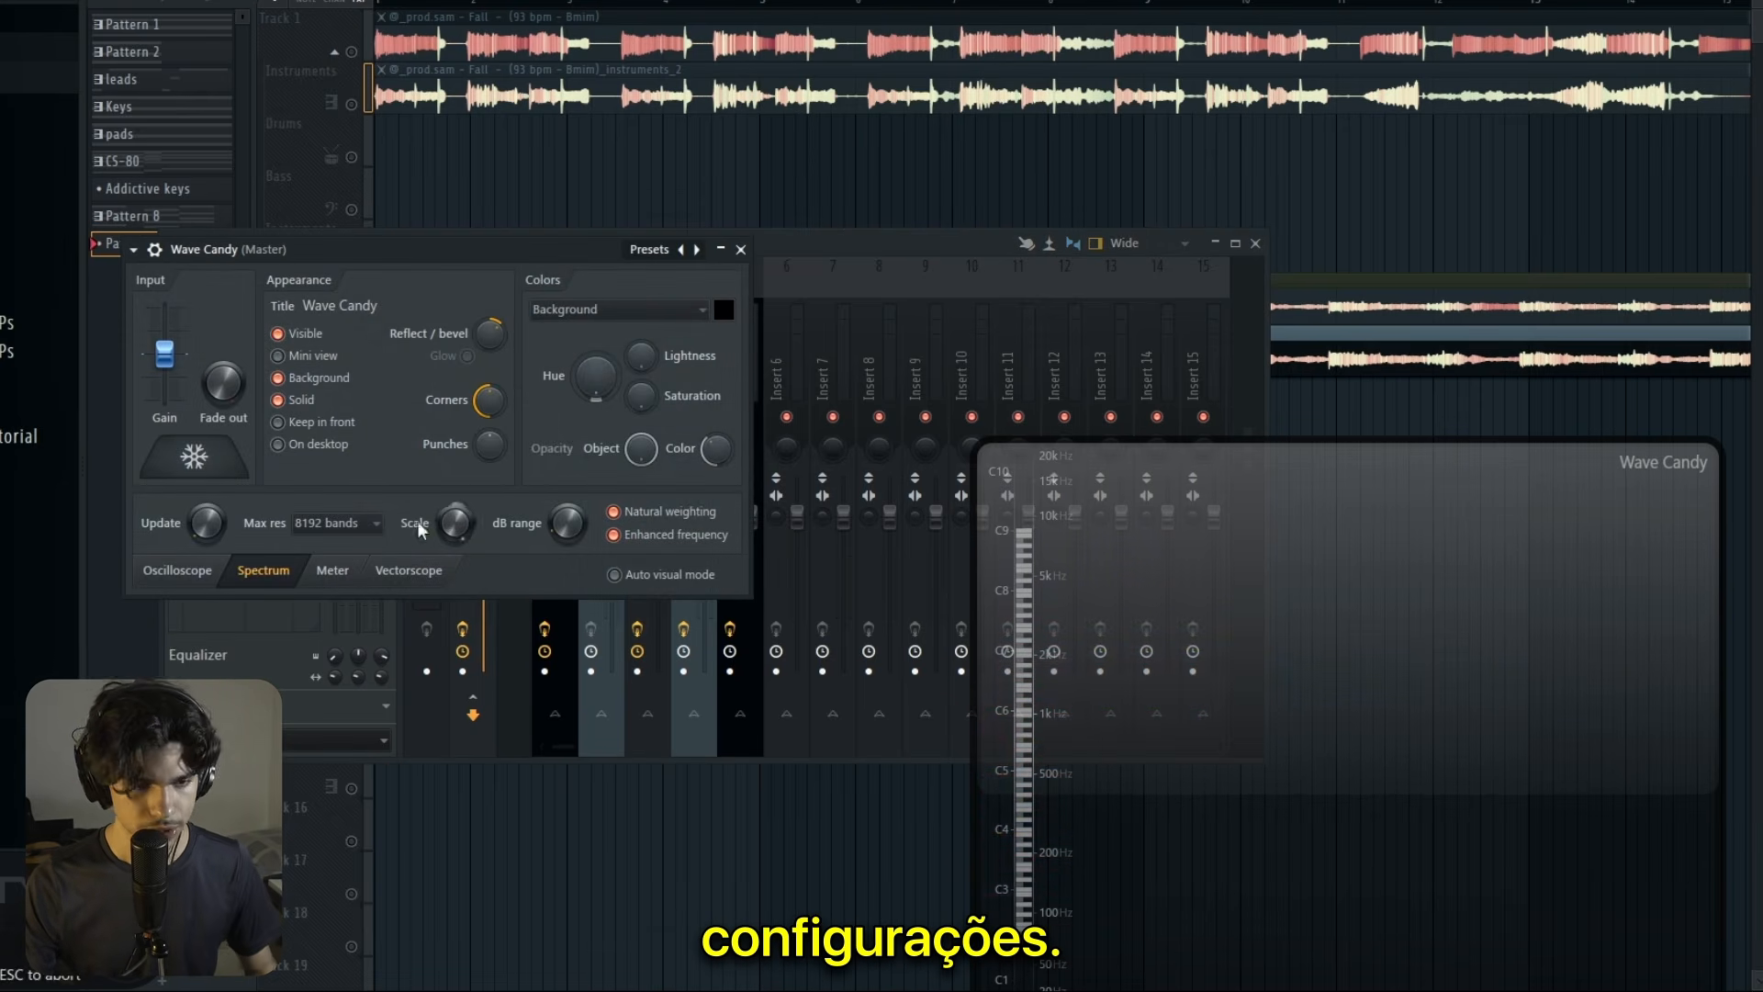
pyautogui.press('space')
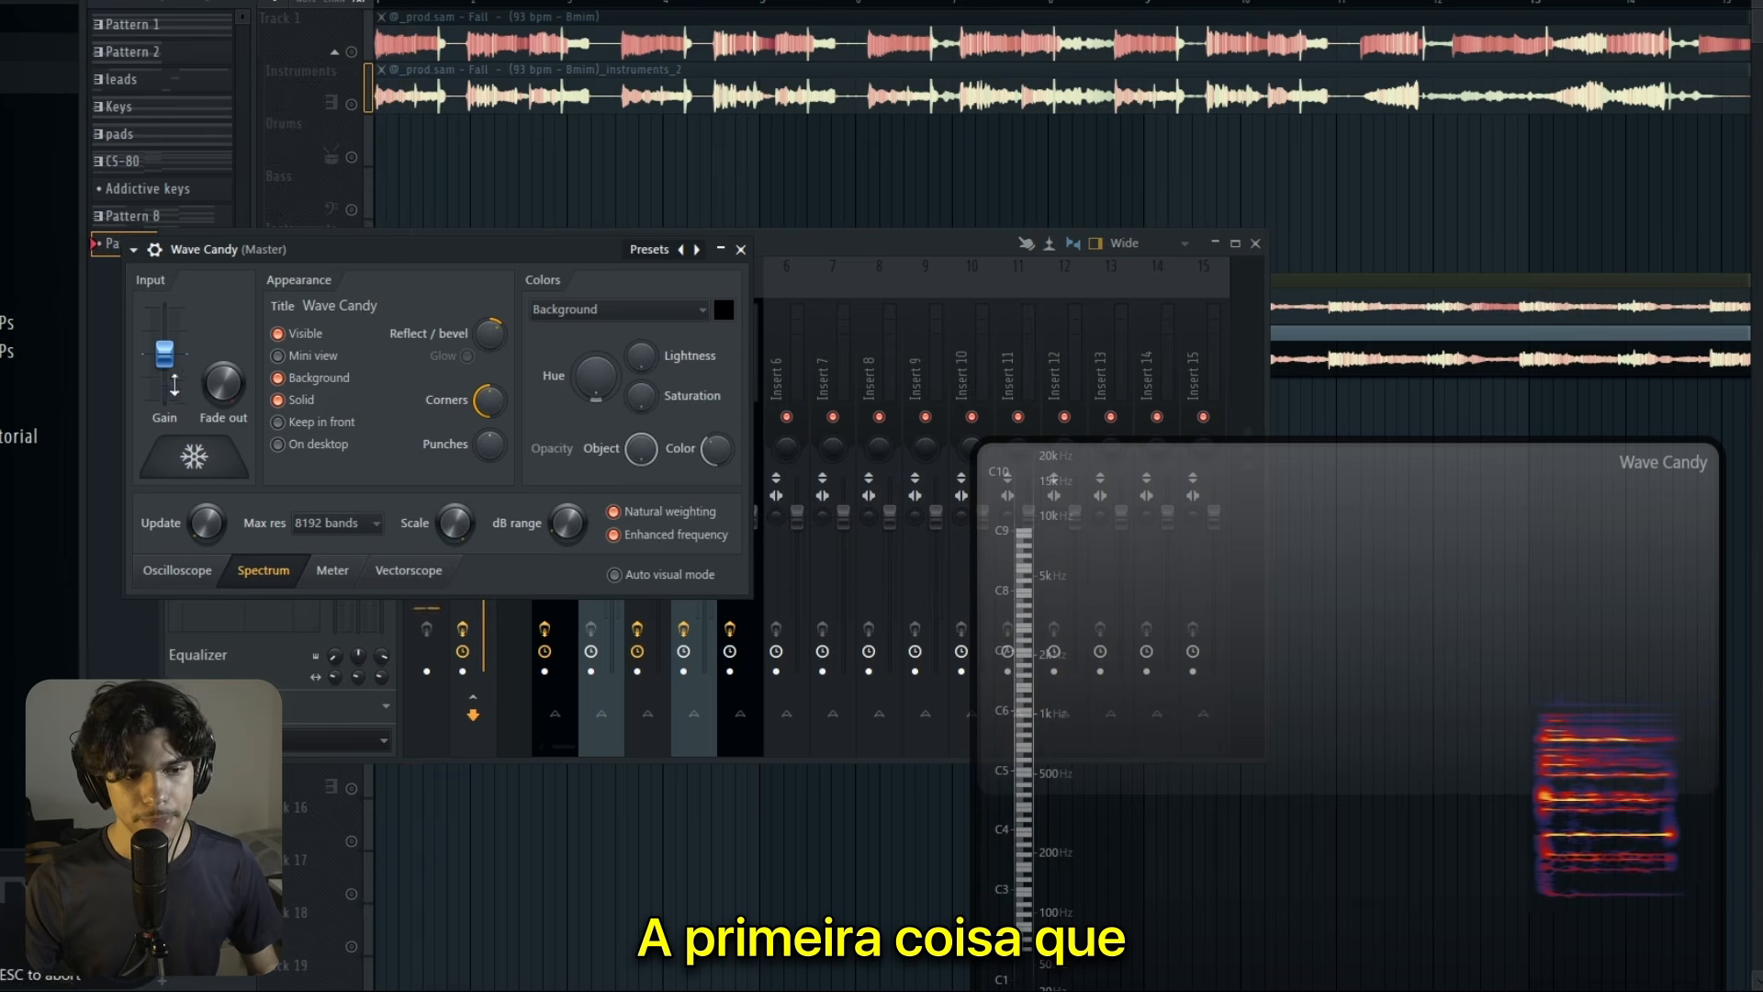
pyautogui.click(208, 469)
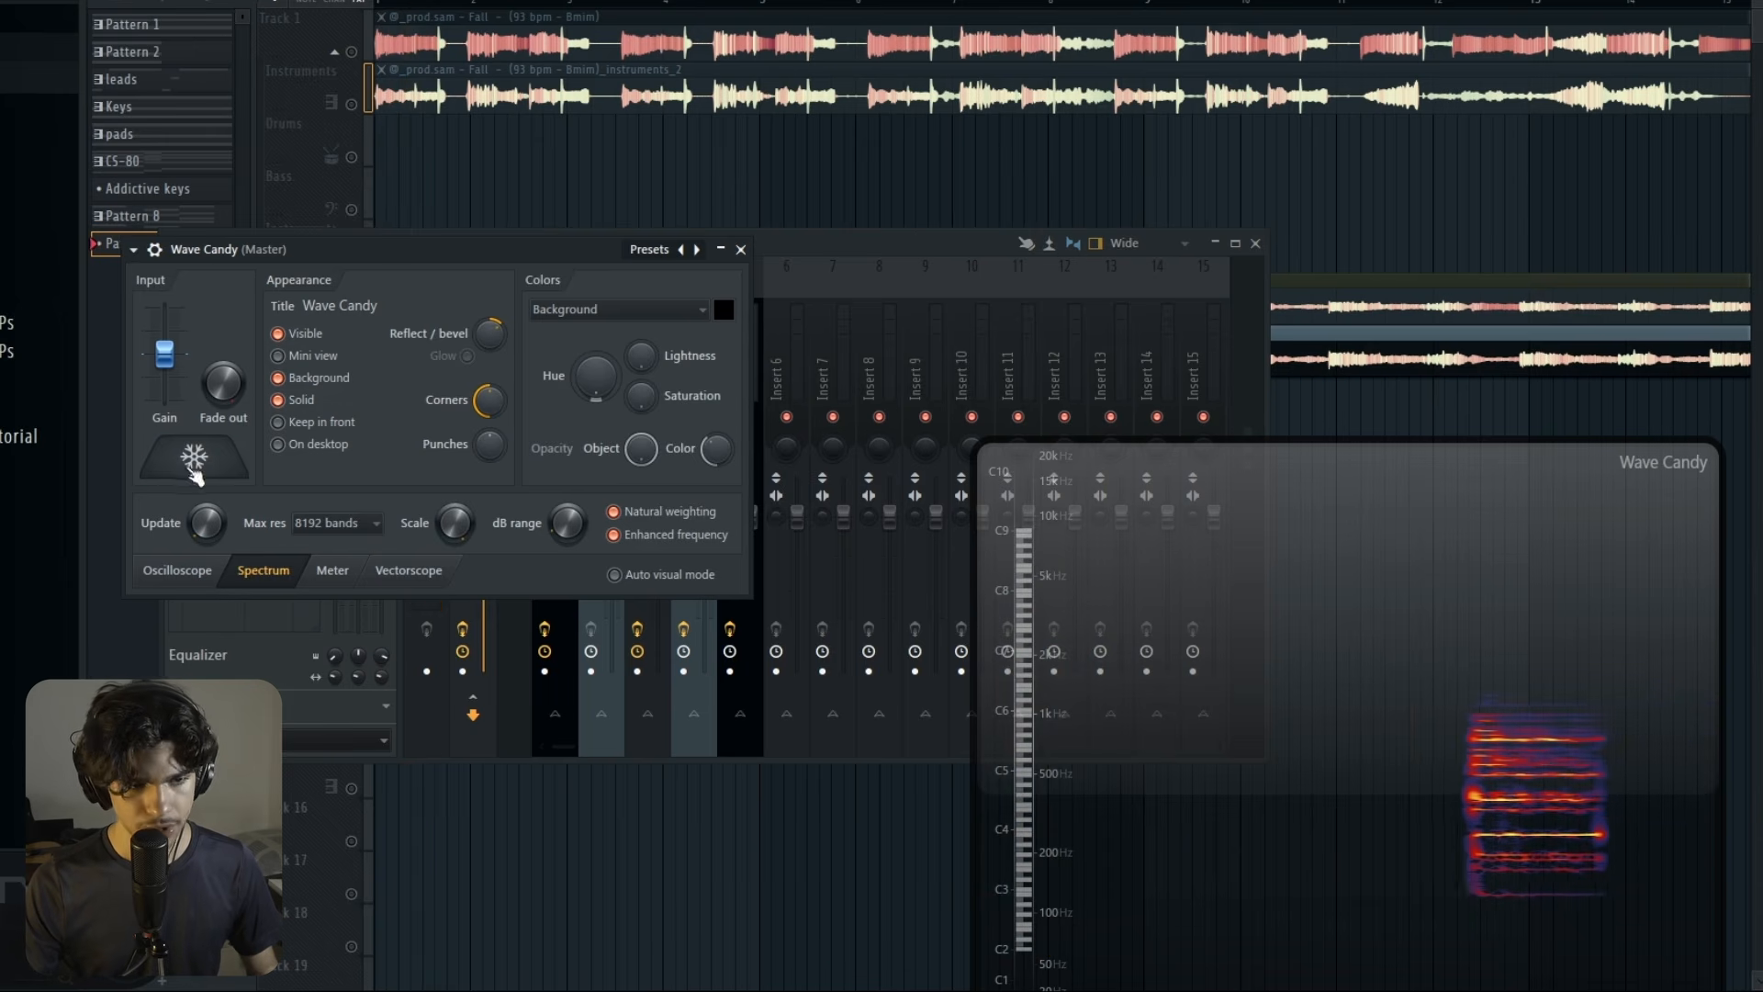
pyautogui.click(368, 523)
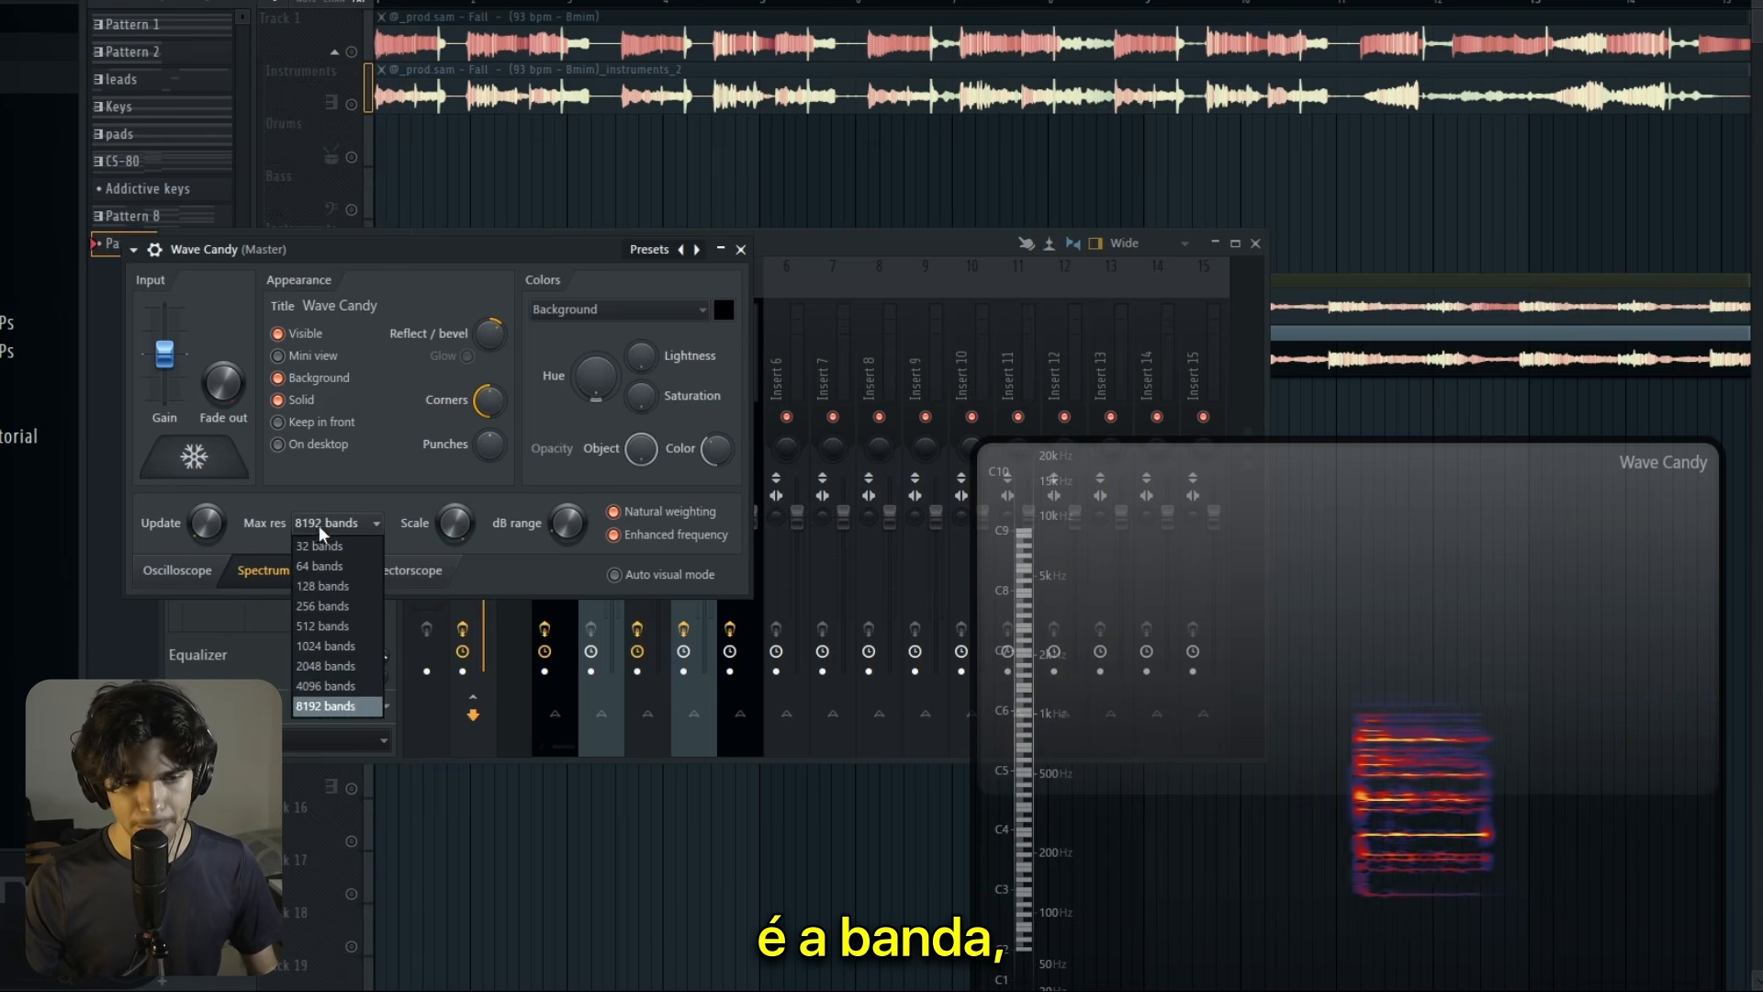
pyautogui.click(335, 681)
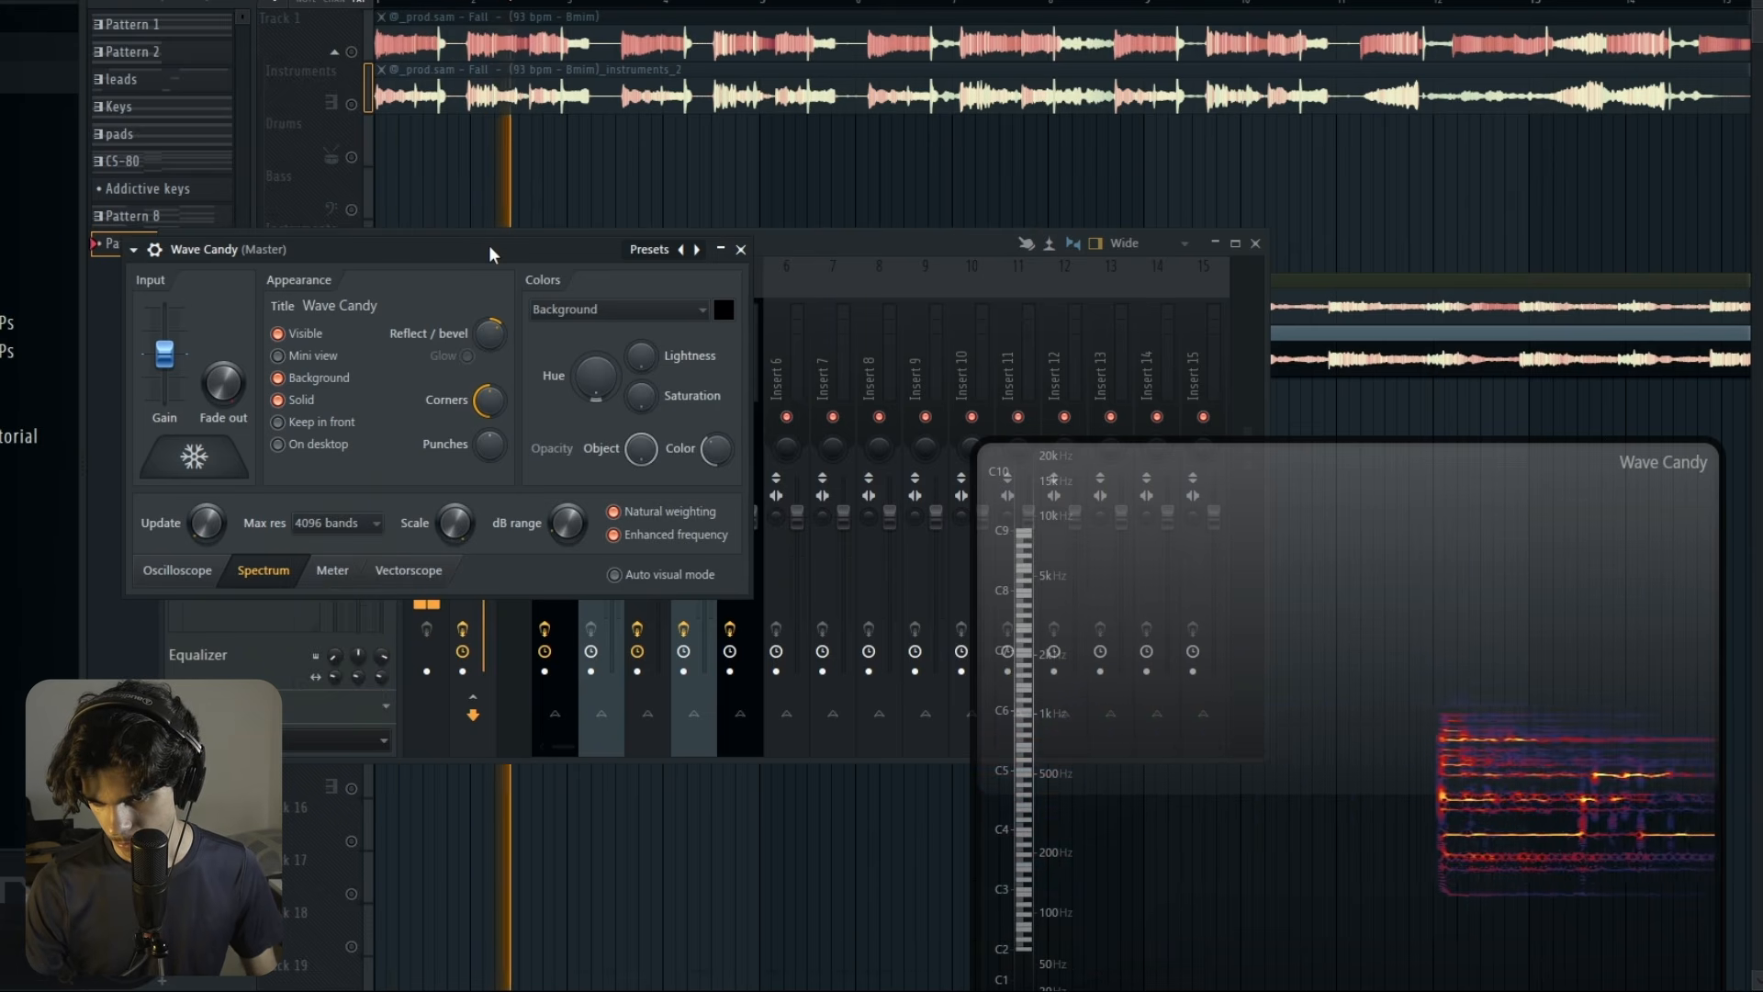
pyautogui.click(172, 466)
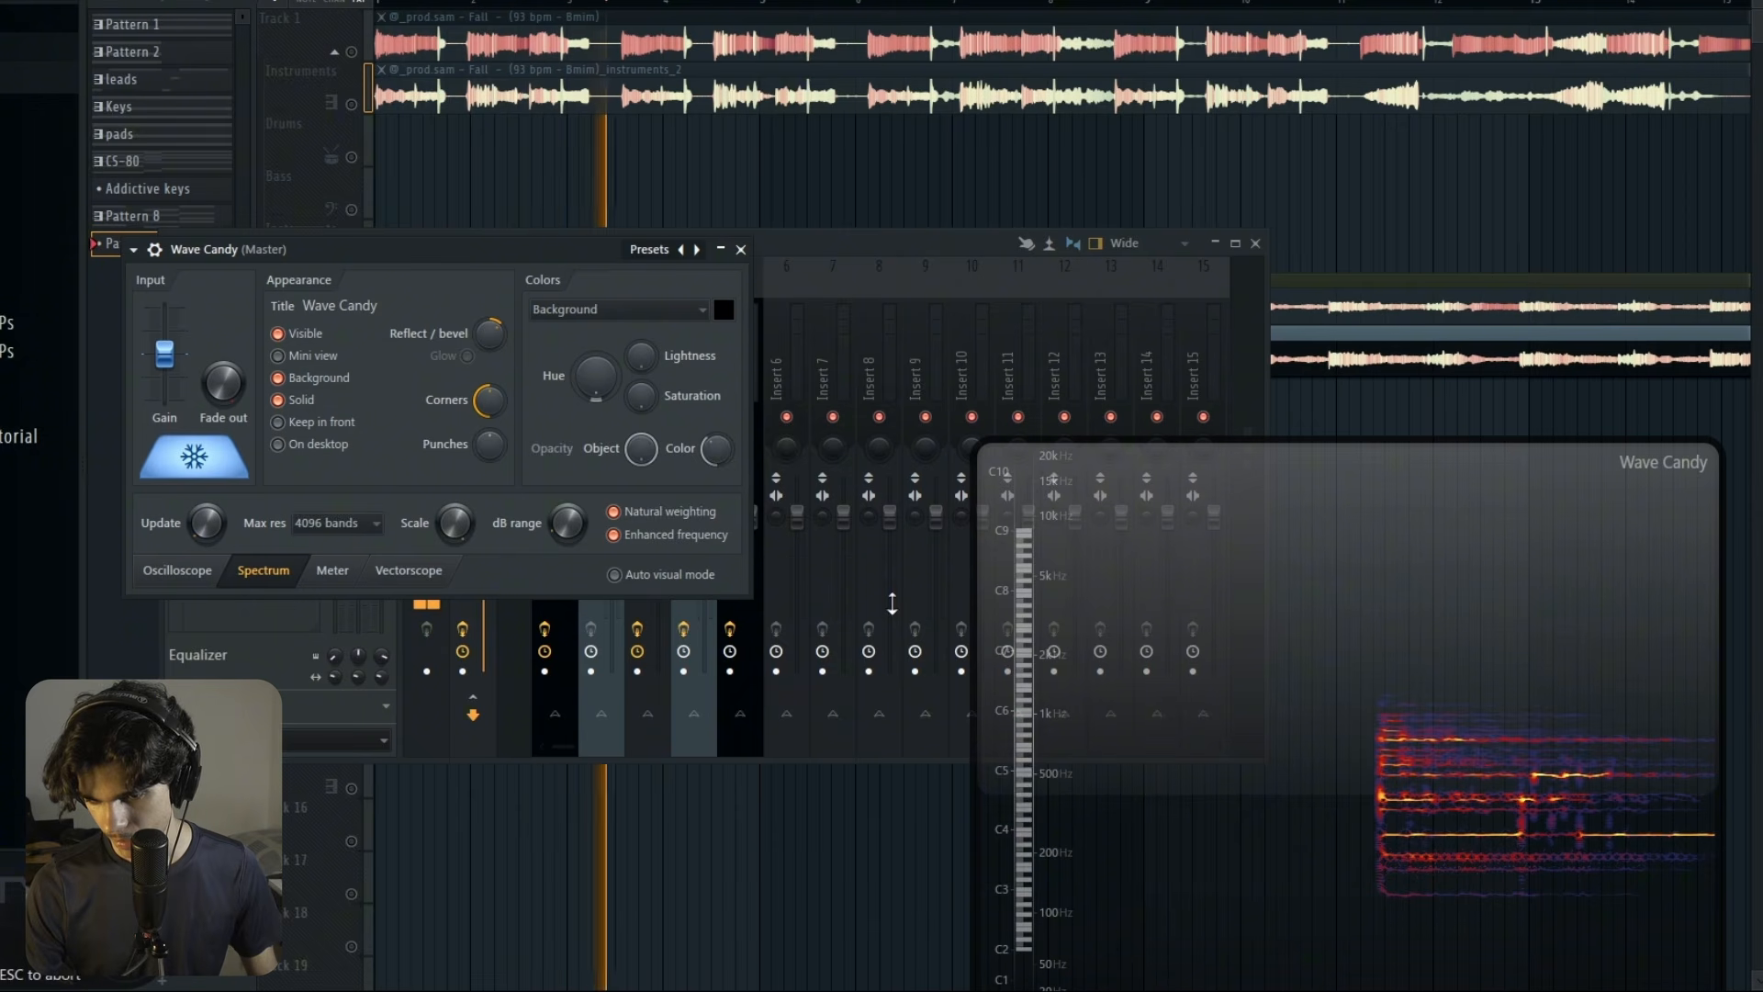
pyautogui.press('space')
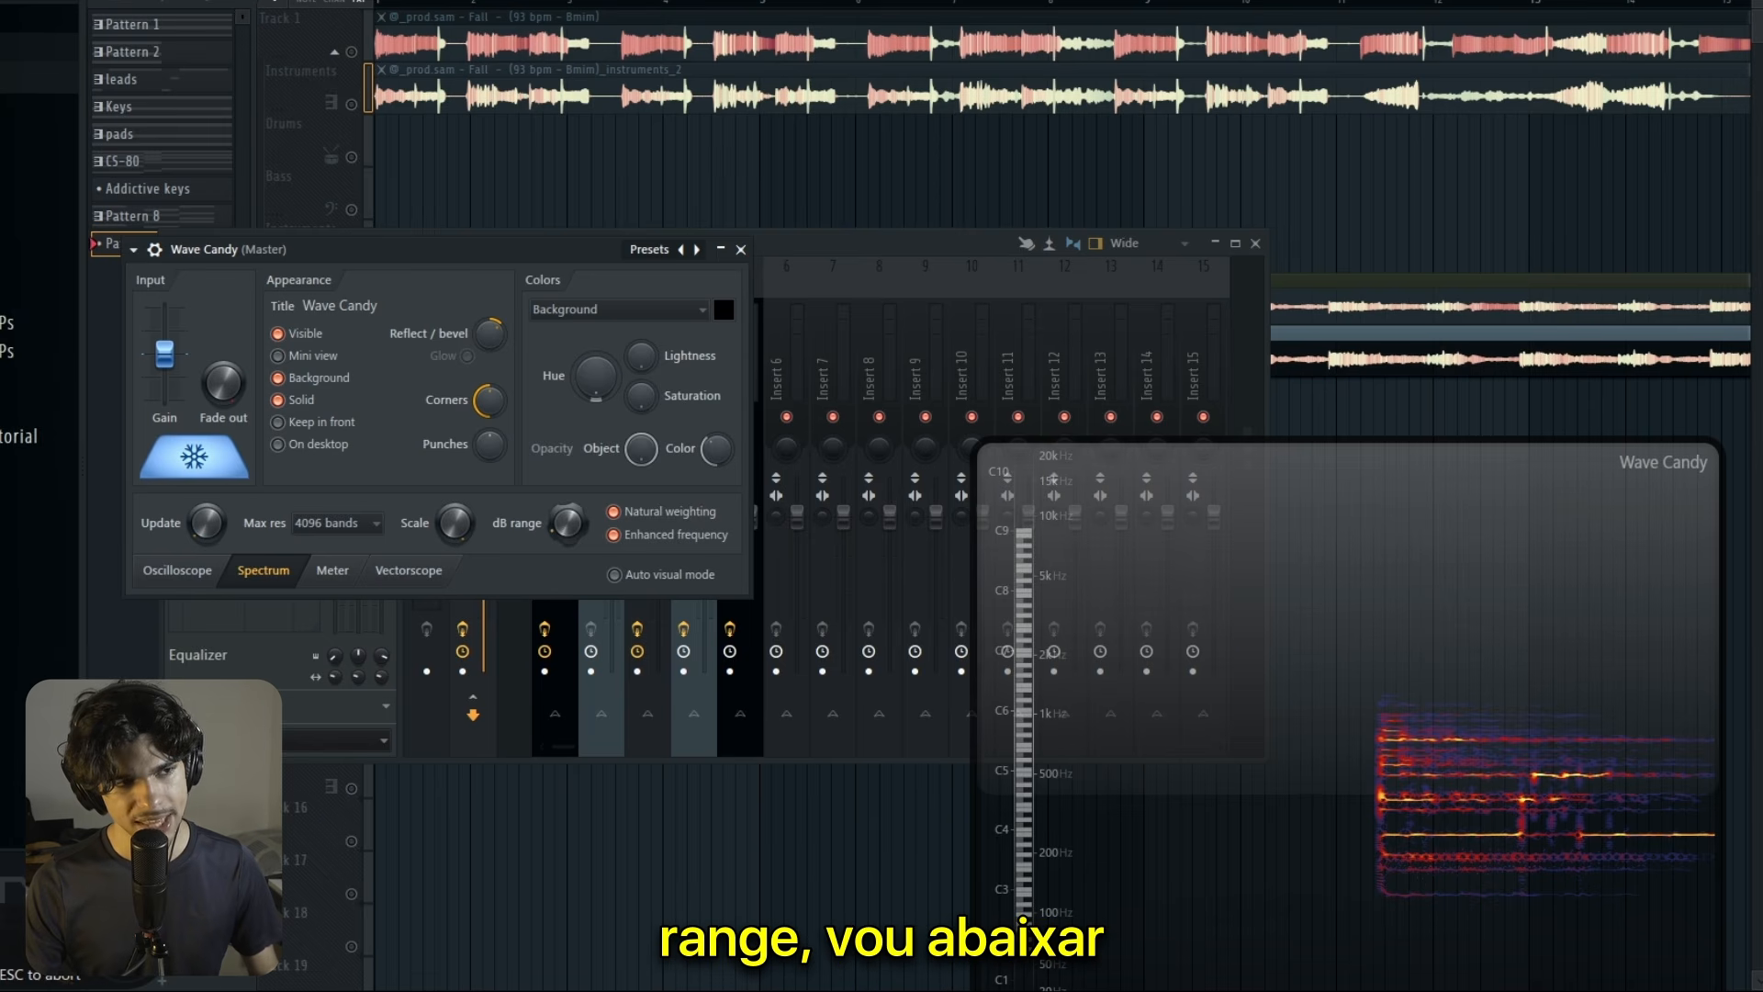
# Step: Try a lower dB range in Wave Candy, playing the stem and freezing the captured spectrum
pyautogui.click(223, 461)
pyautogui.press('space')
pyautogui.click(193, 462)
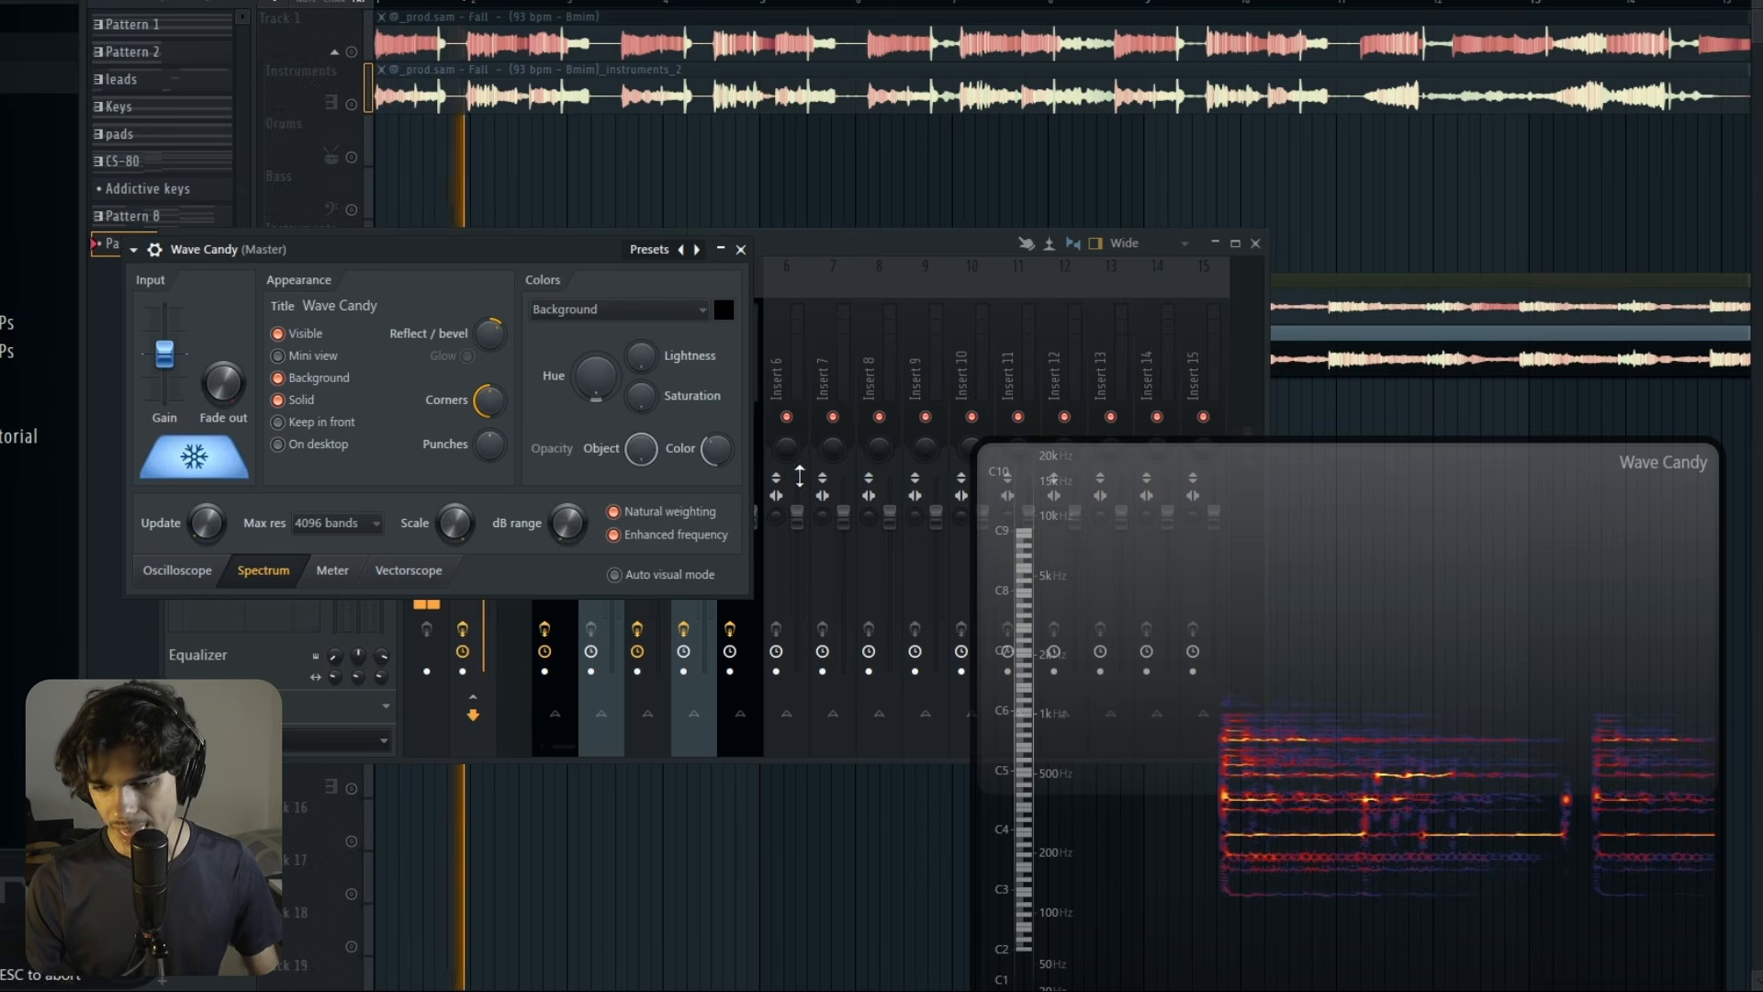
pyautogui.press('space')
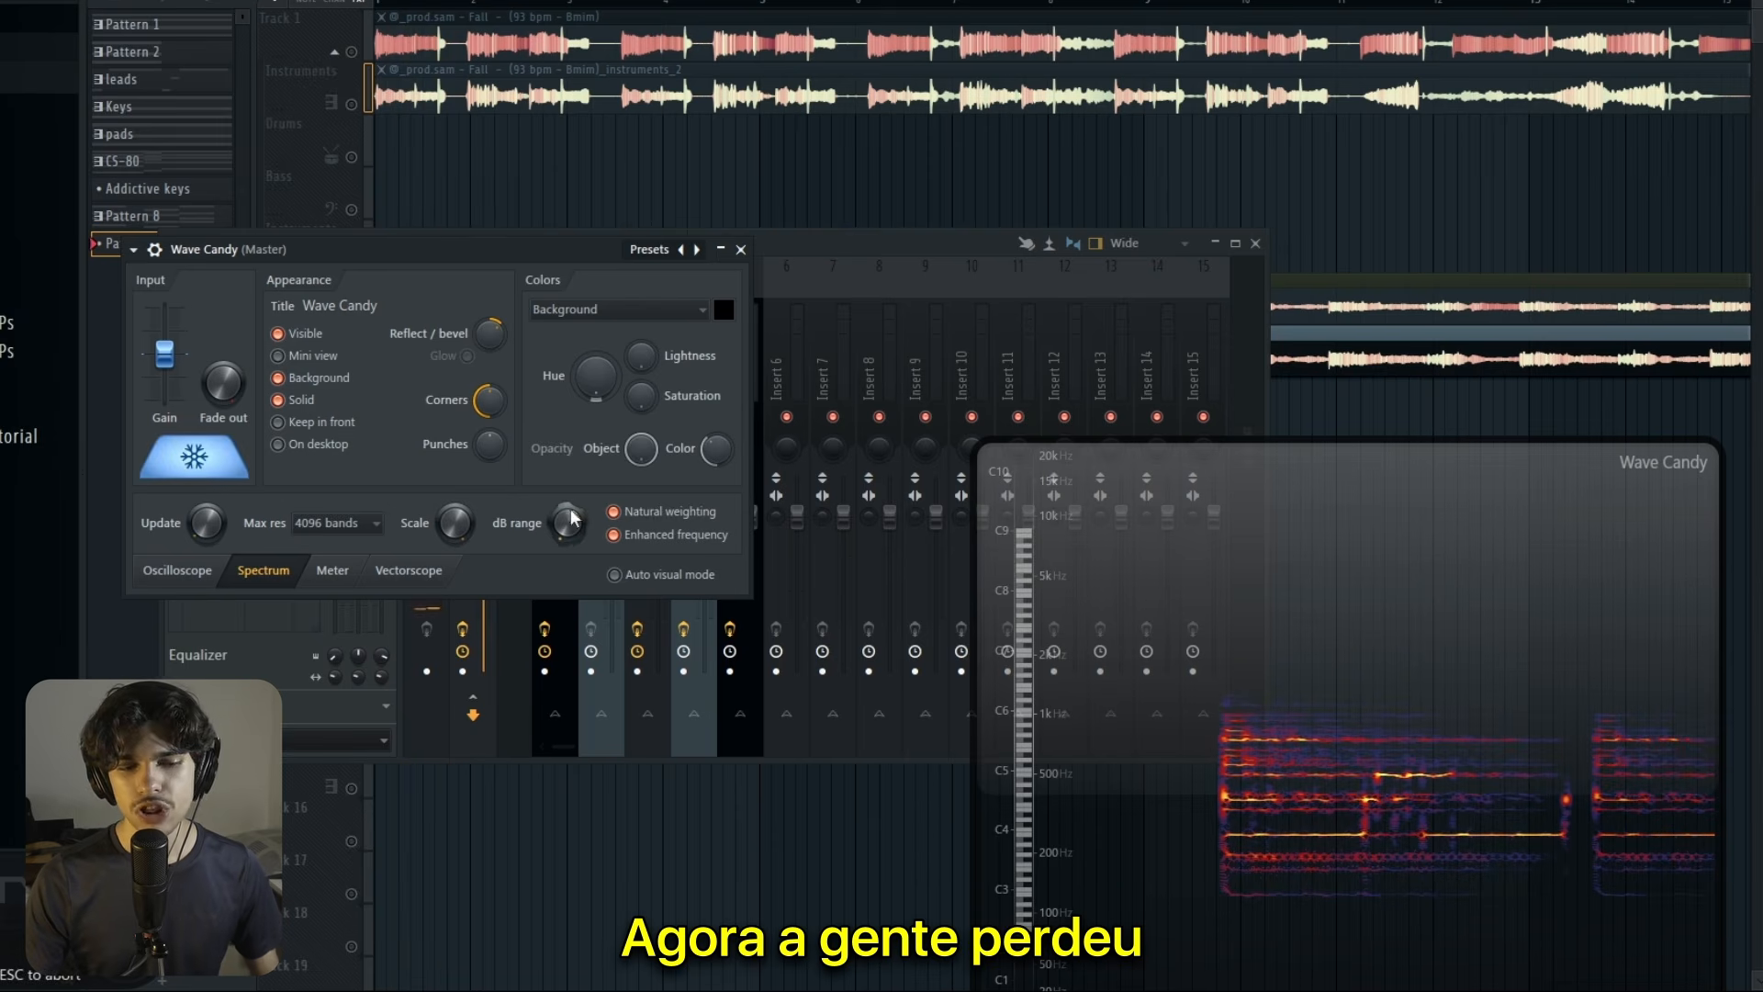
# Step: Readjust Wave Candy's dB range, set the maximum resolution to 8192 bands, and capture and freeze the playing stem's spectrum
pyautogui.click(192, 462)
pyautogui.press('space')
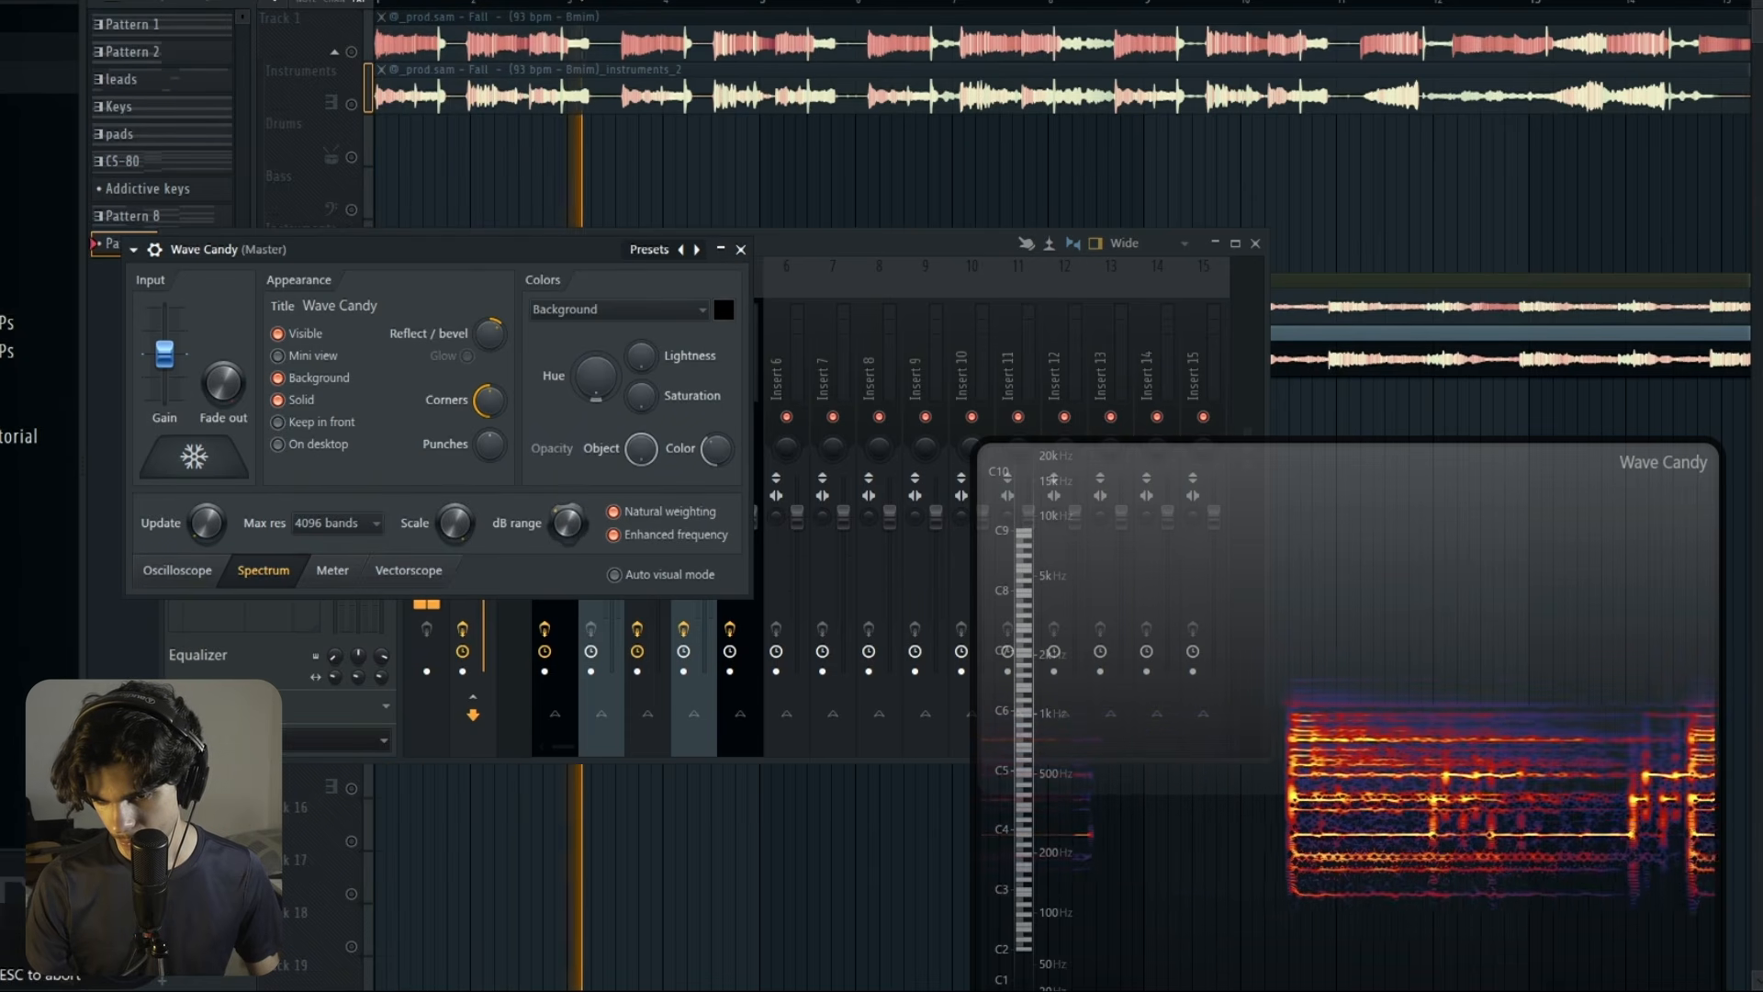
pyautogui.click(332, 523)
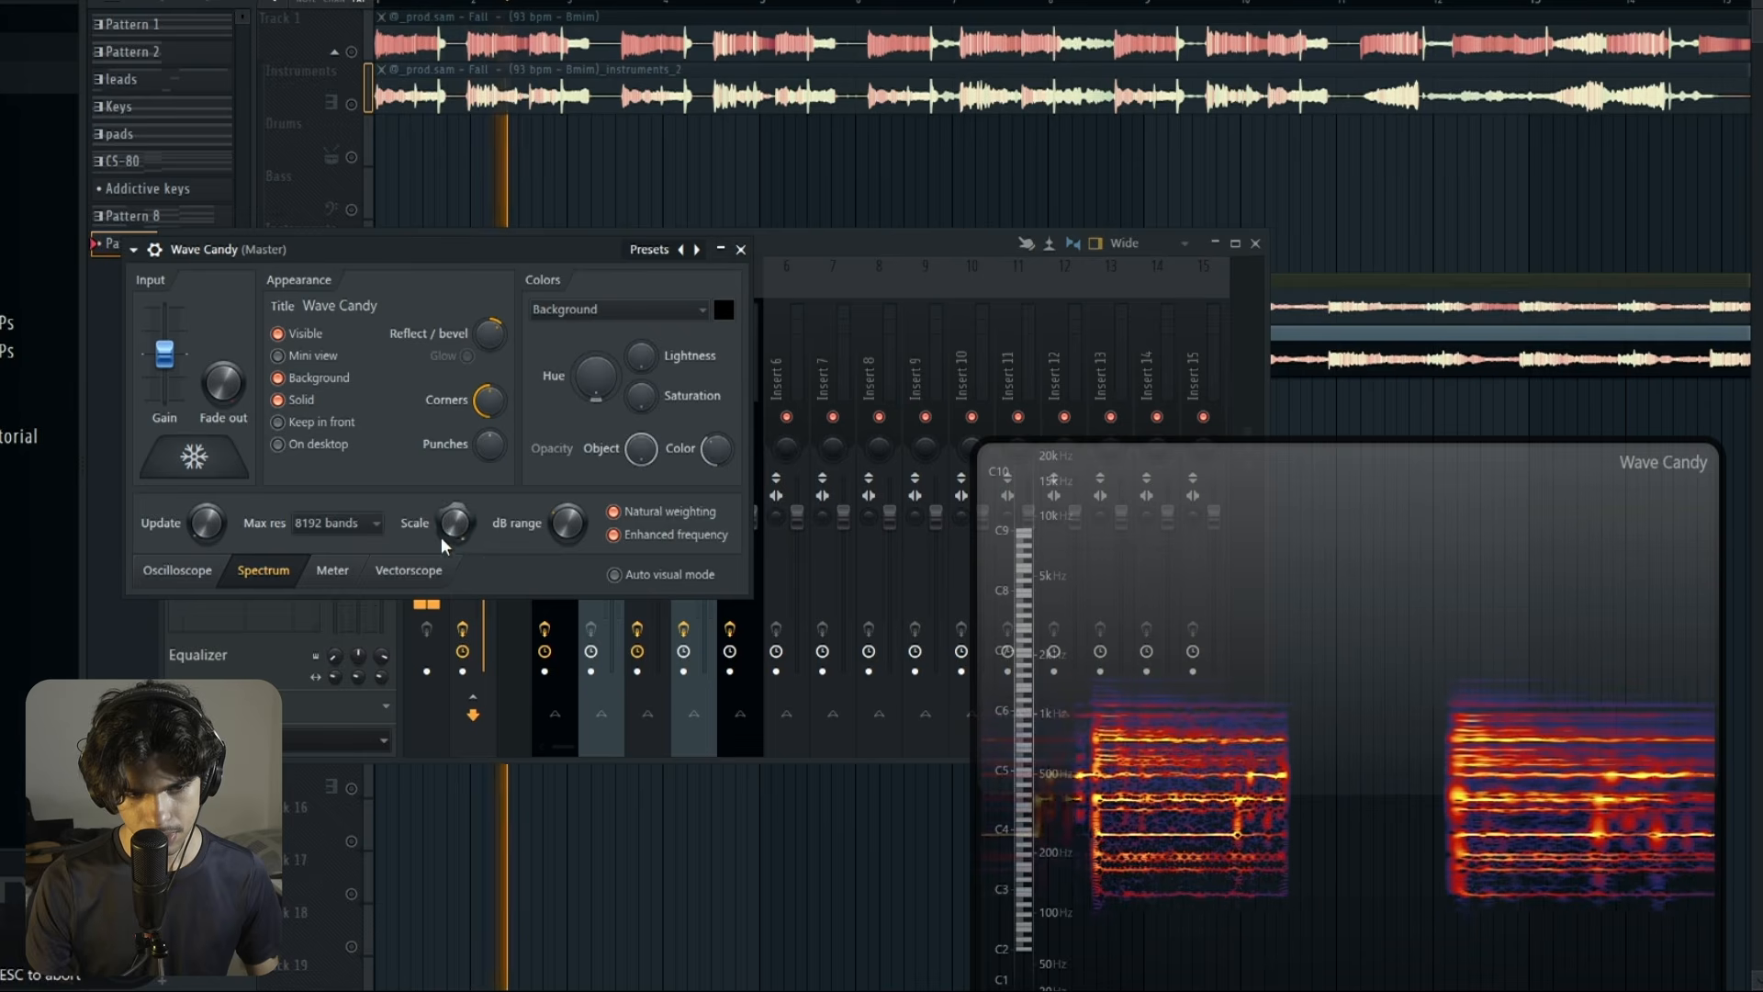
pyautogui.click(217, 476)
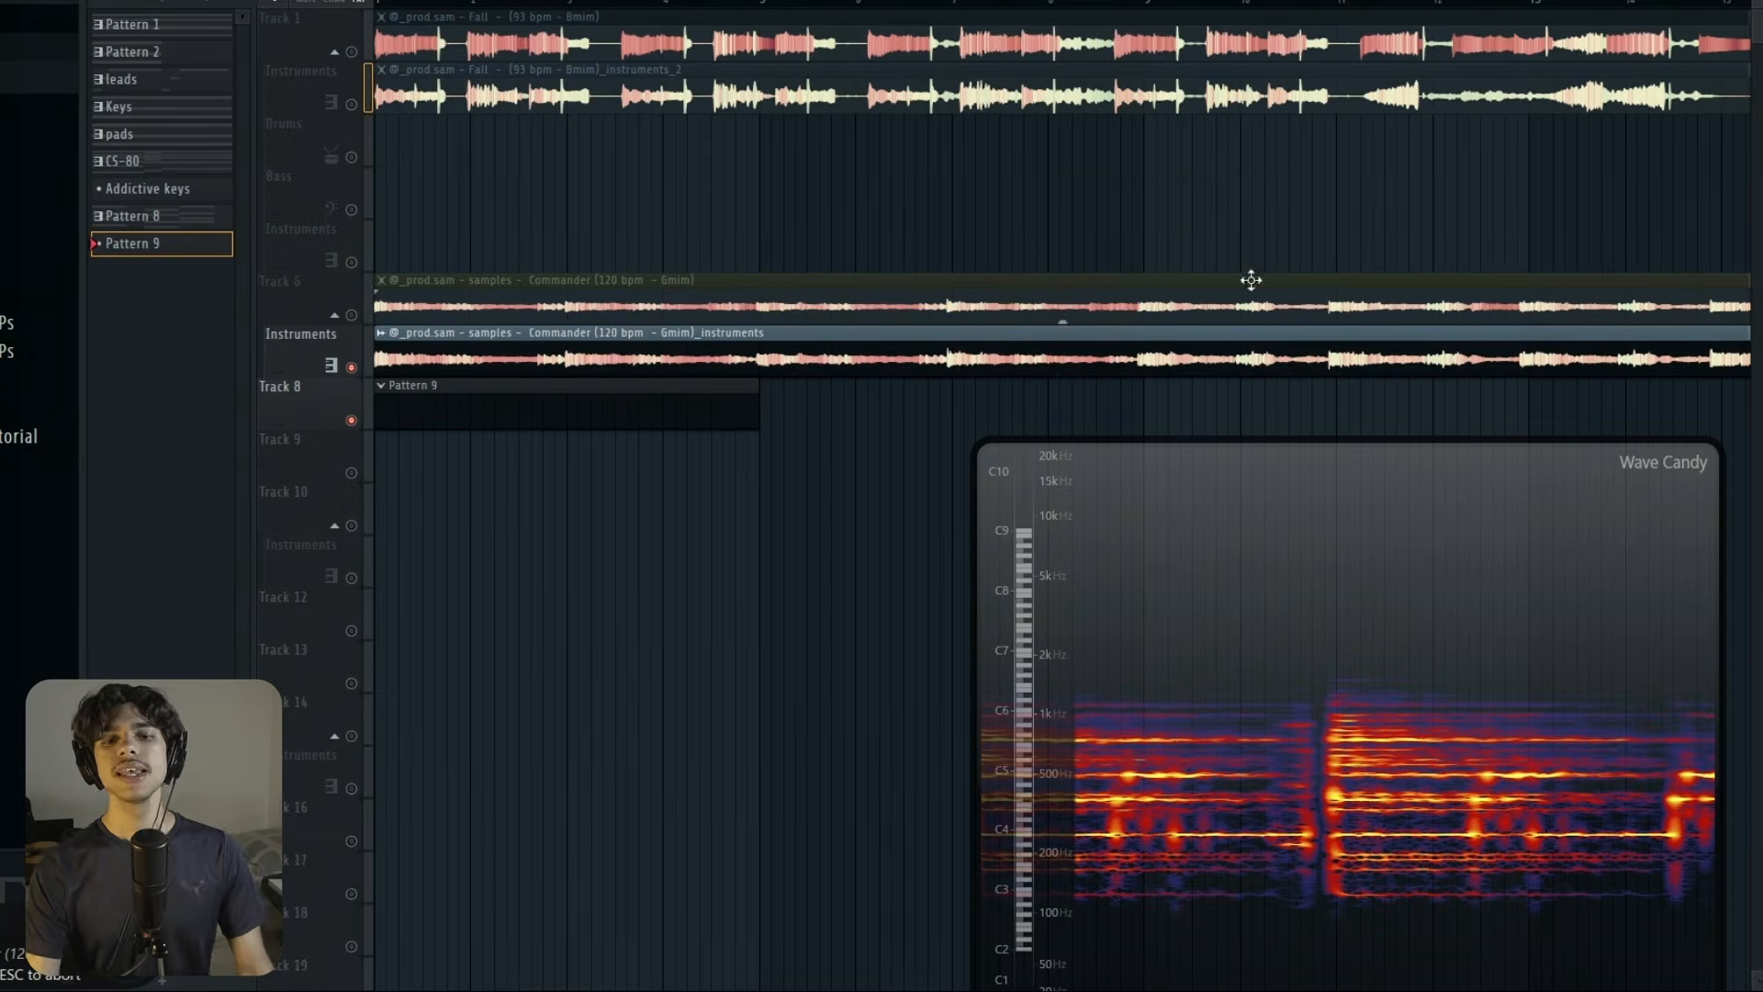
# Step: Open Pattern 9's Keyscape piano roll and enter B3, E4, F#4 and G4 at bar 1, reading the notes from Wave Candy
pyautogui.doubleClick(490, 415)
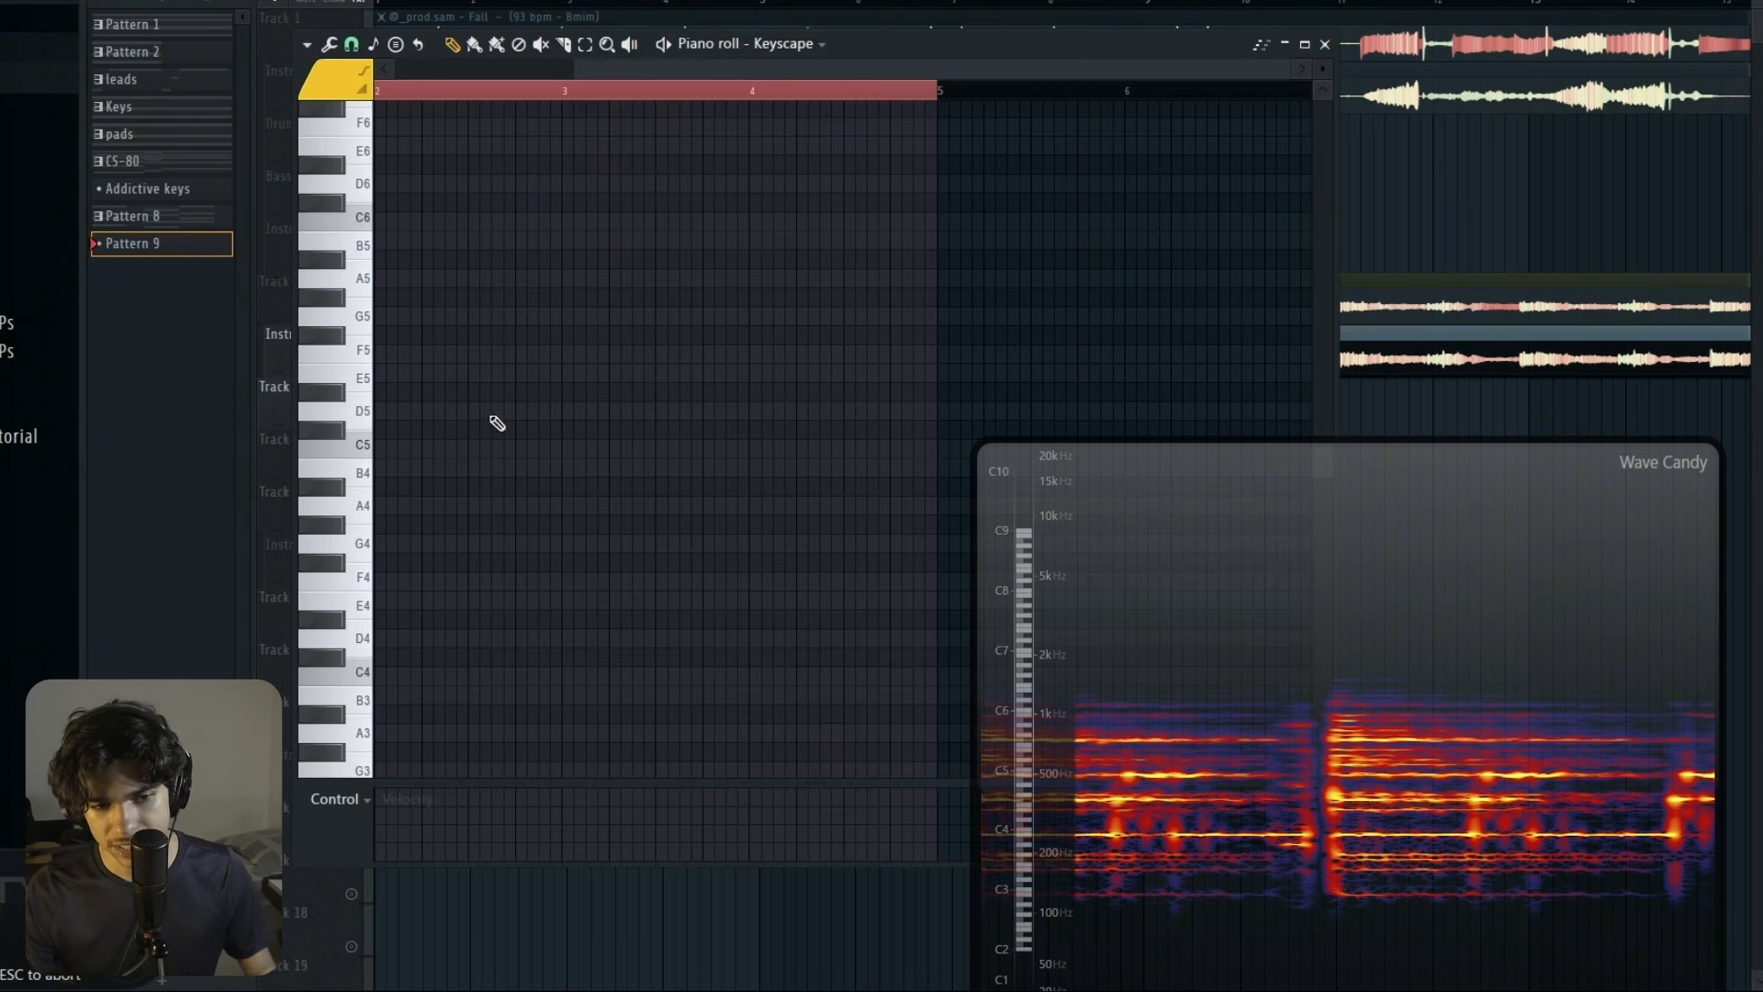
pyautogui.moveTo(1325, 637); pyautogui.dragTo(1332, 586)
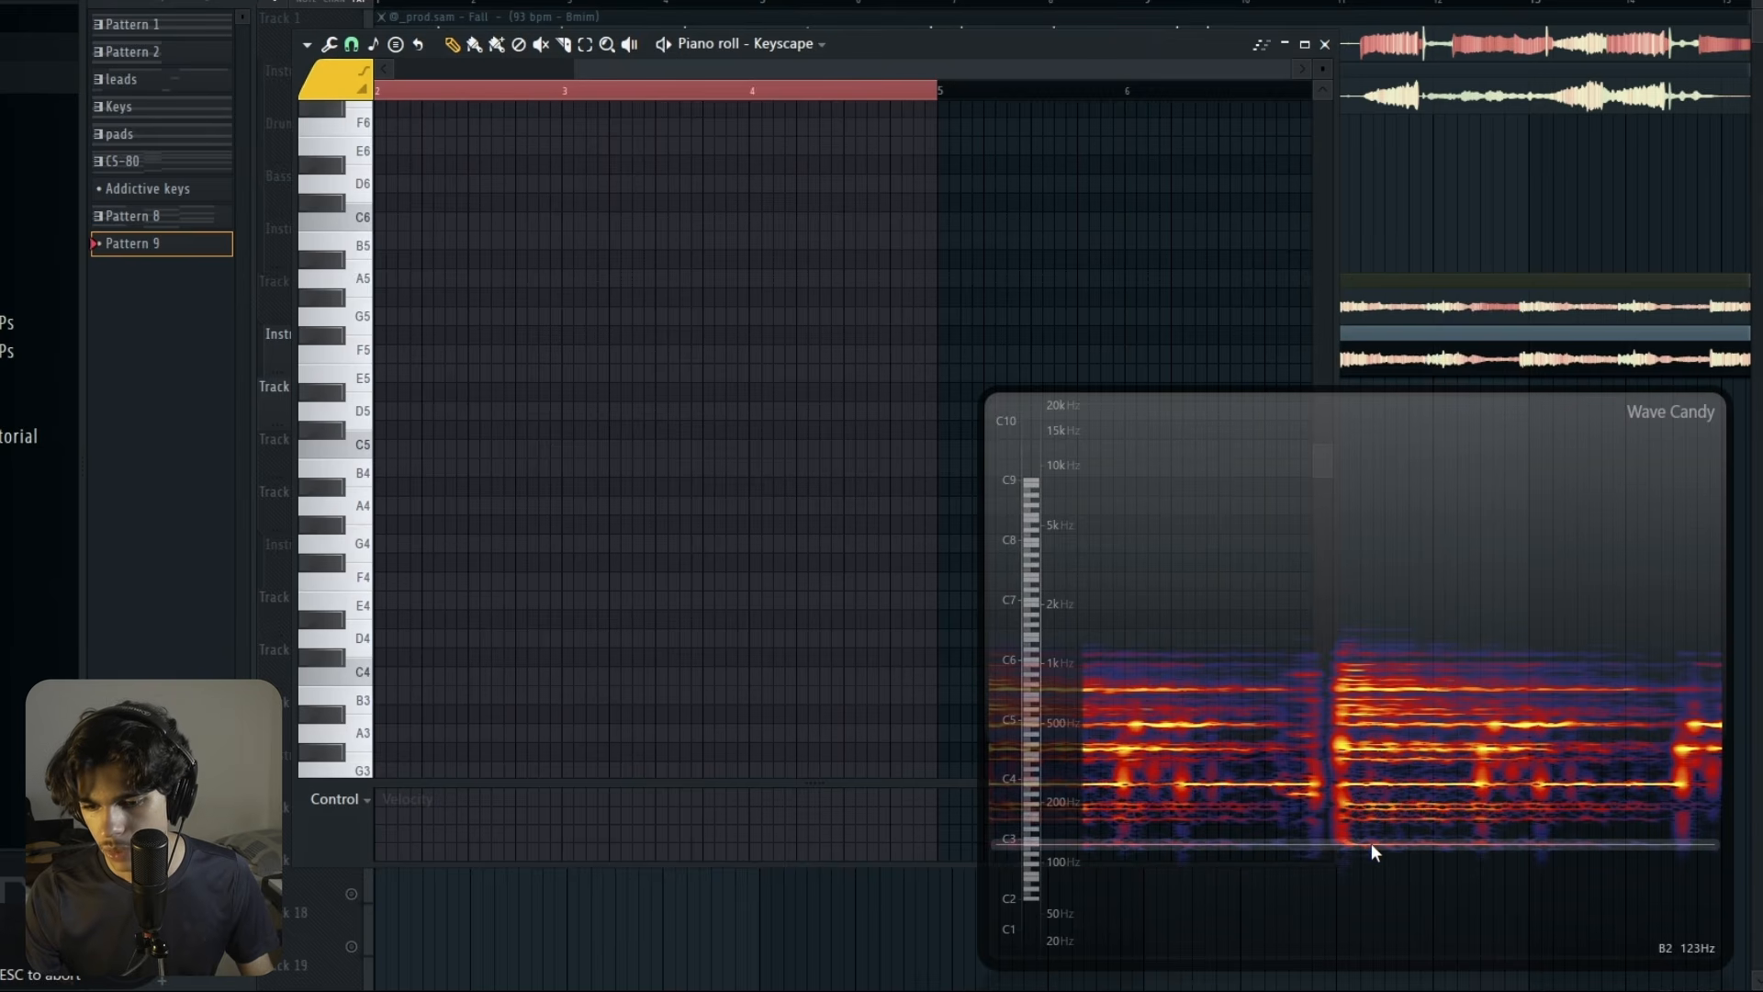
pyautogui.scroll(-2, 488, 669)
pyautogui.click(398, 582)
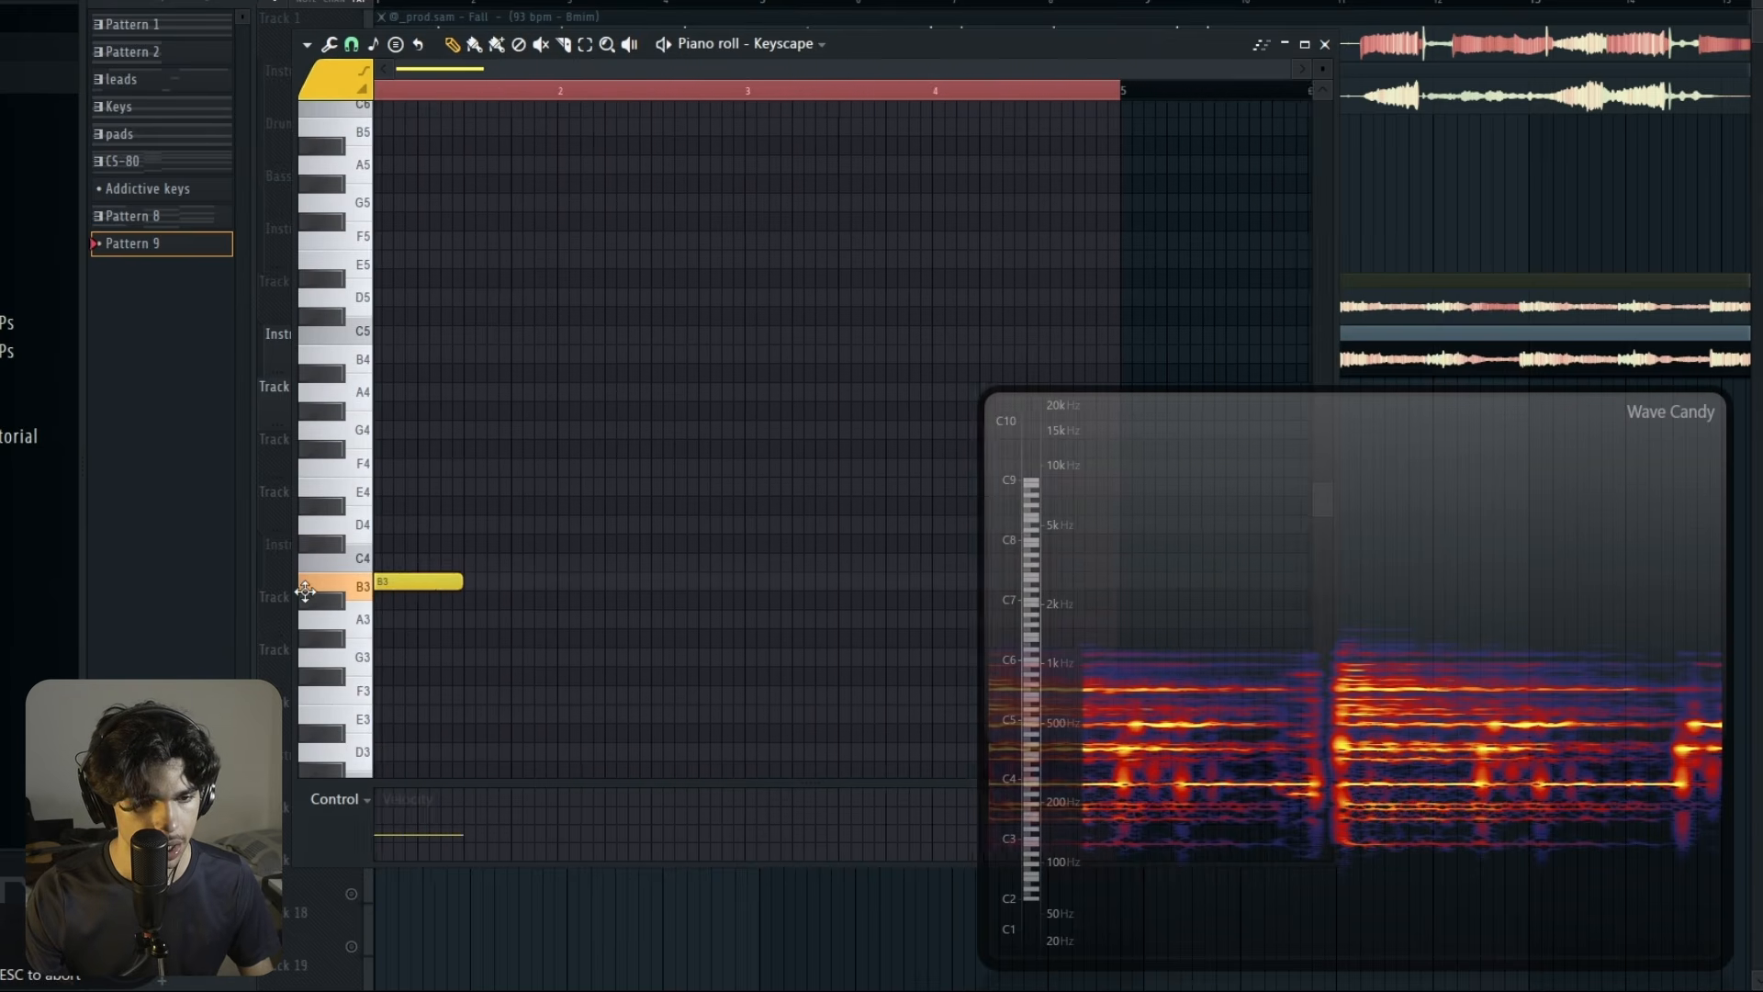
pyautogui.moveTo(305, 591); pyautogui.dragTo(310, 591)
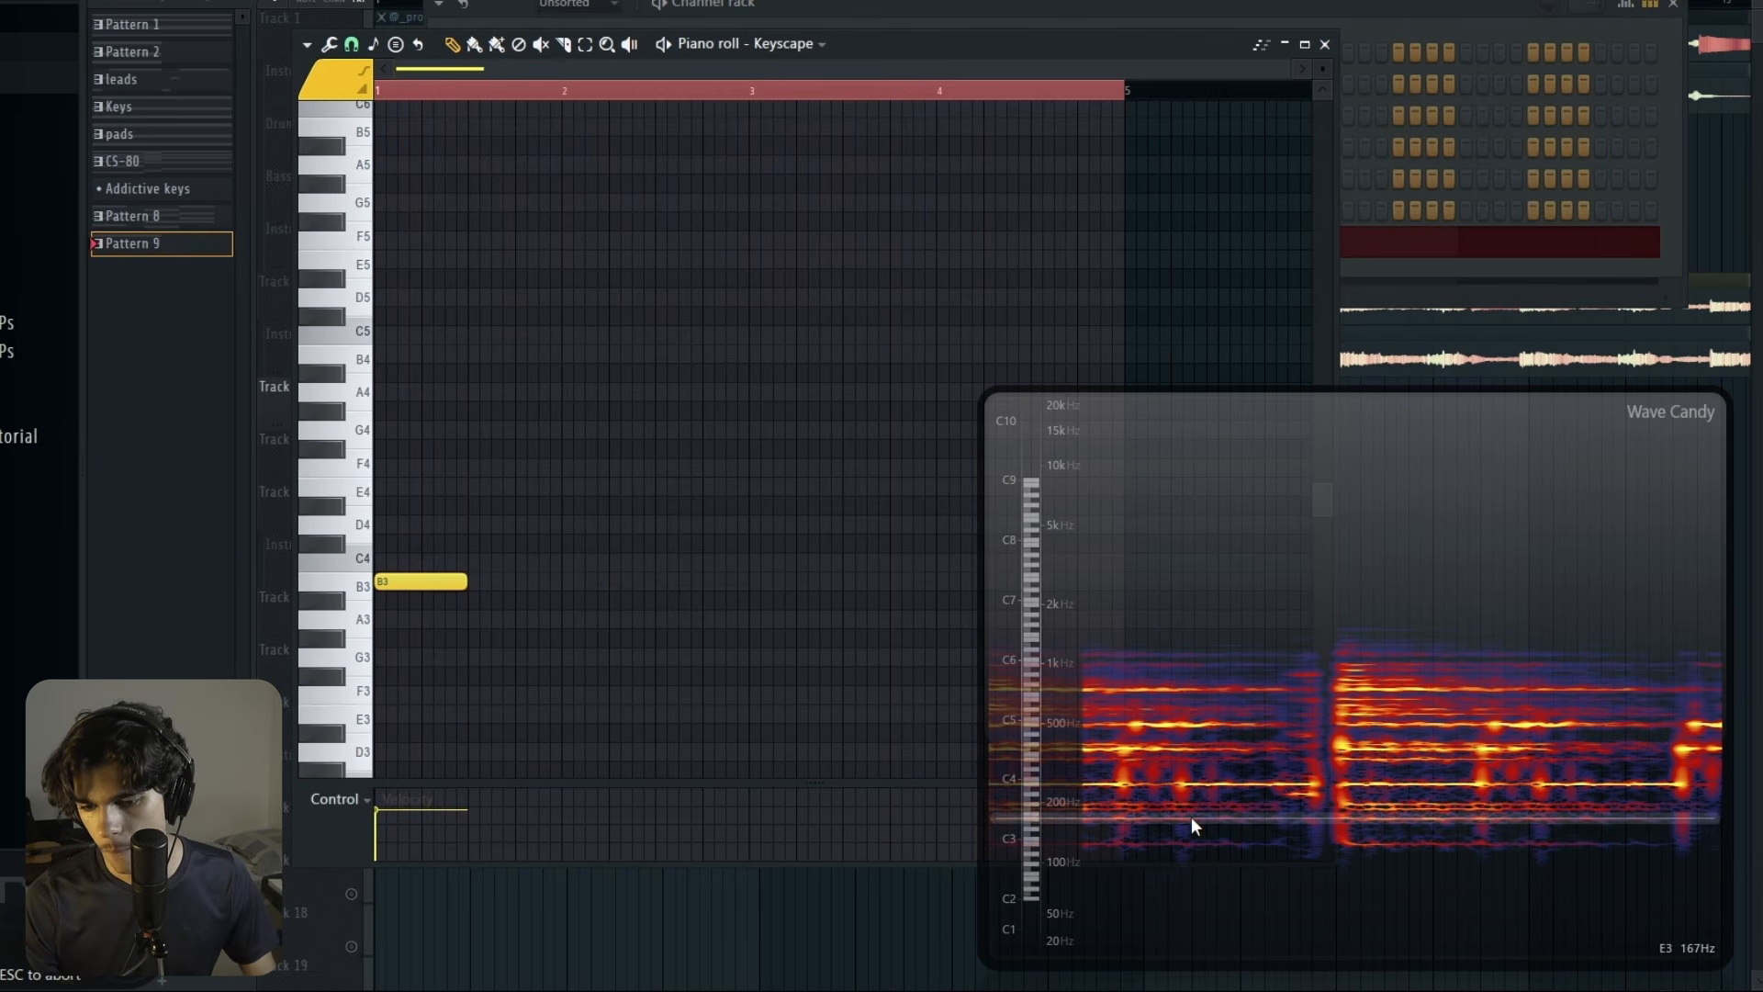
pyautogui.press('space')
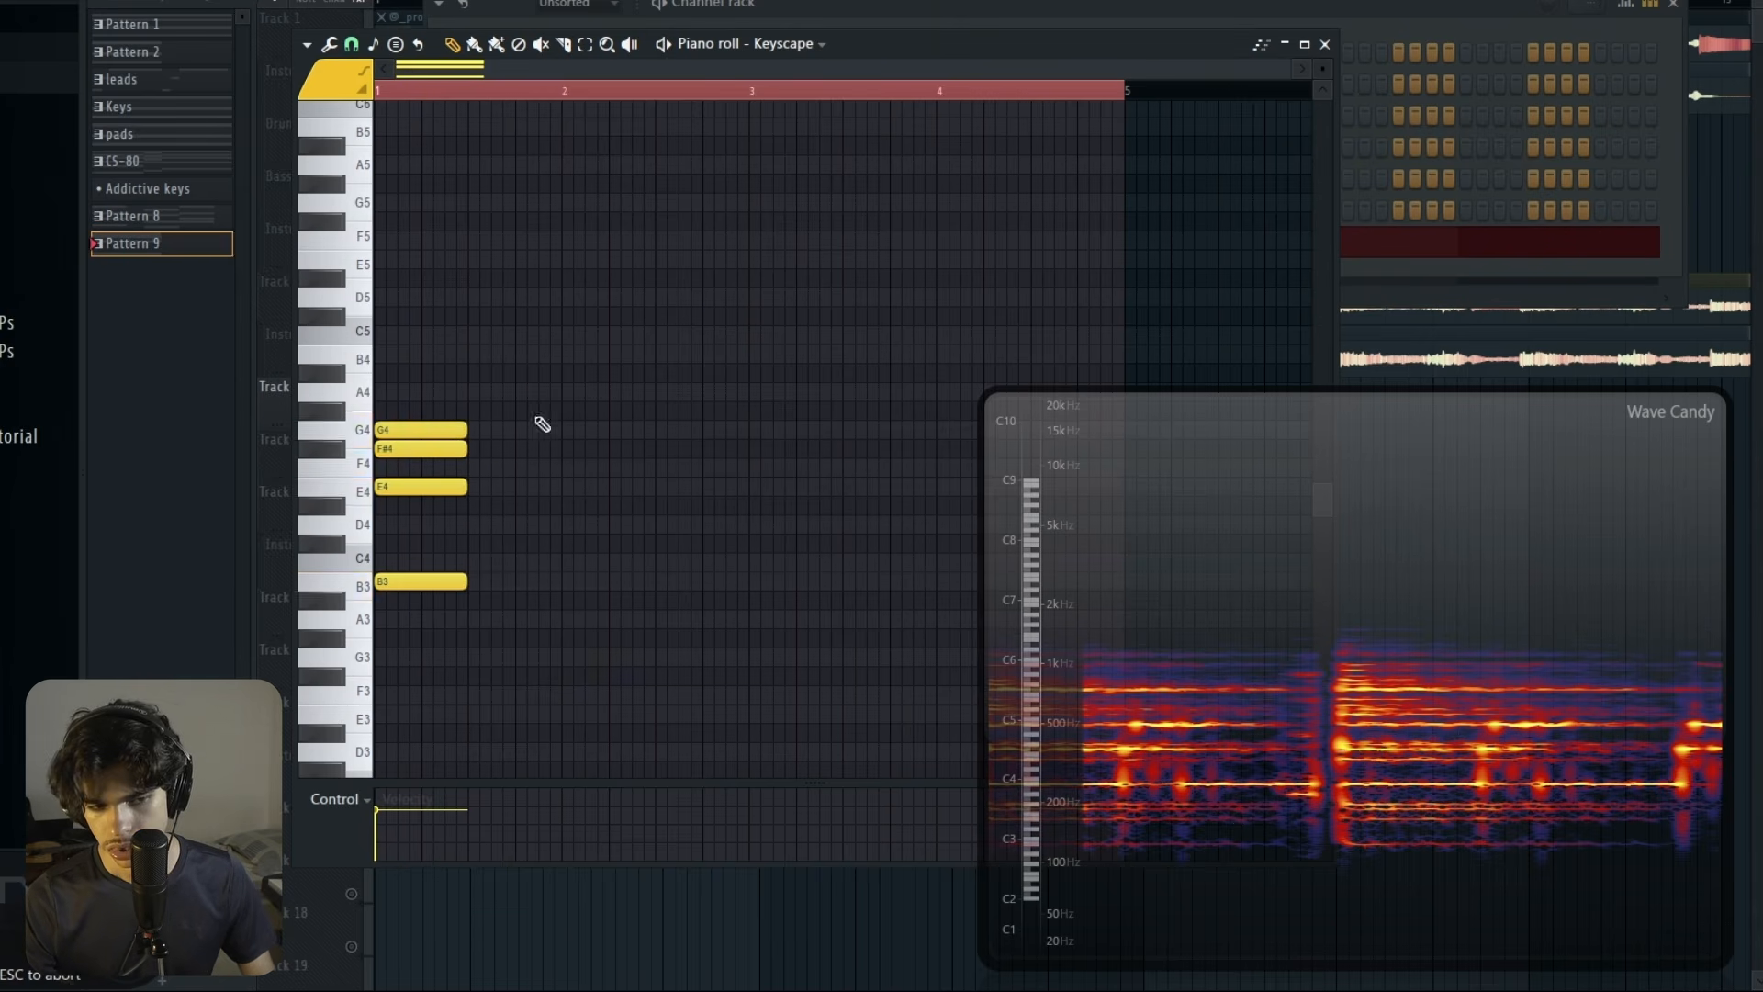
# Step: Audition the Keyscape chord, add B4, lengthen all notes to about one and a third bars and raise them an octave
pyautogui.hotkey('ctrl', 'a')
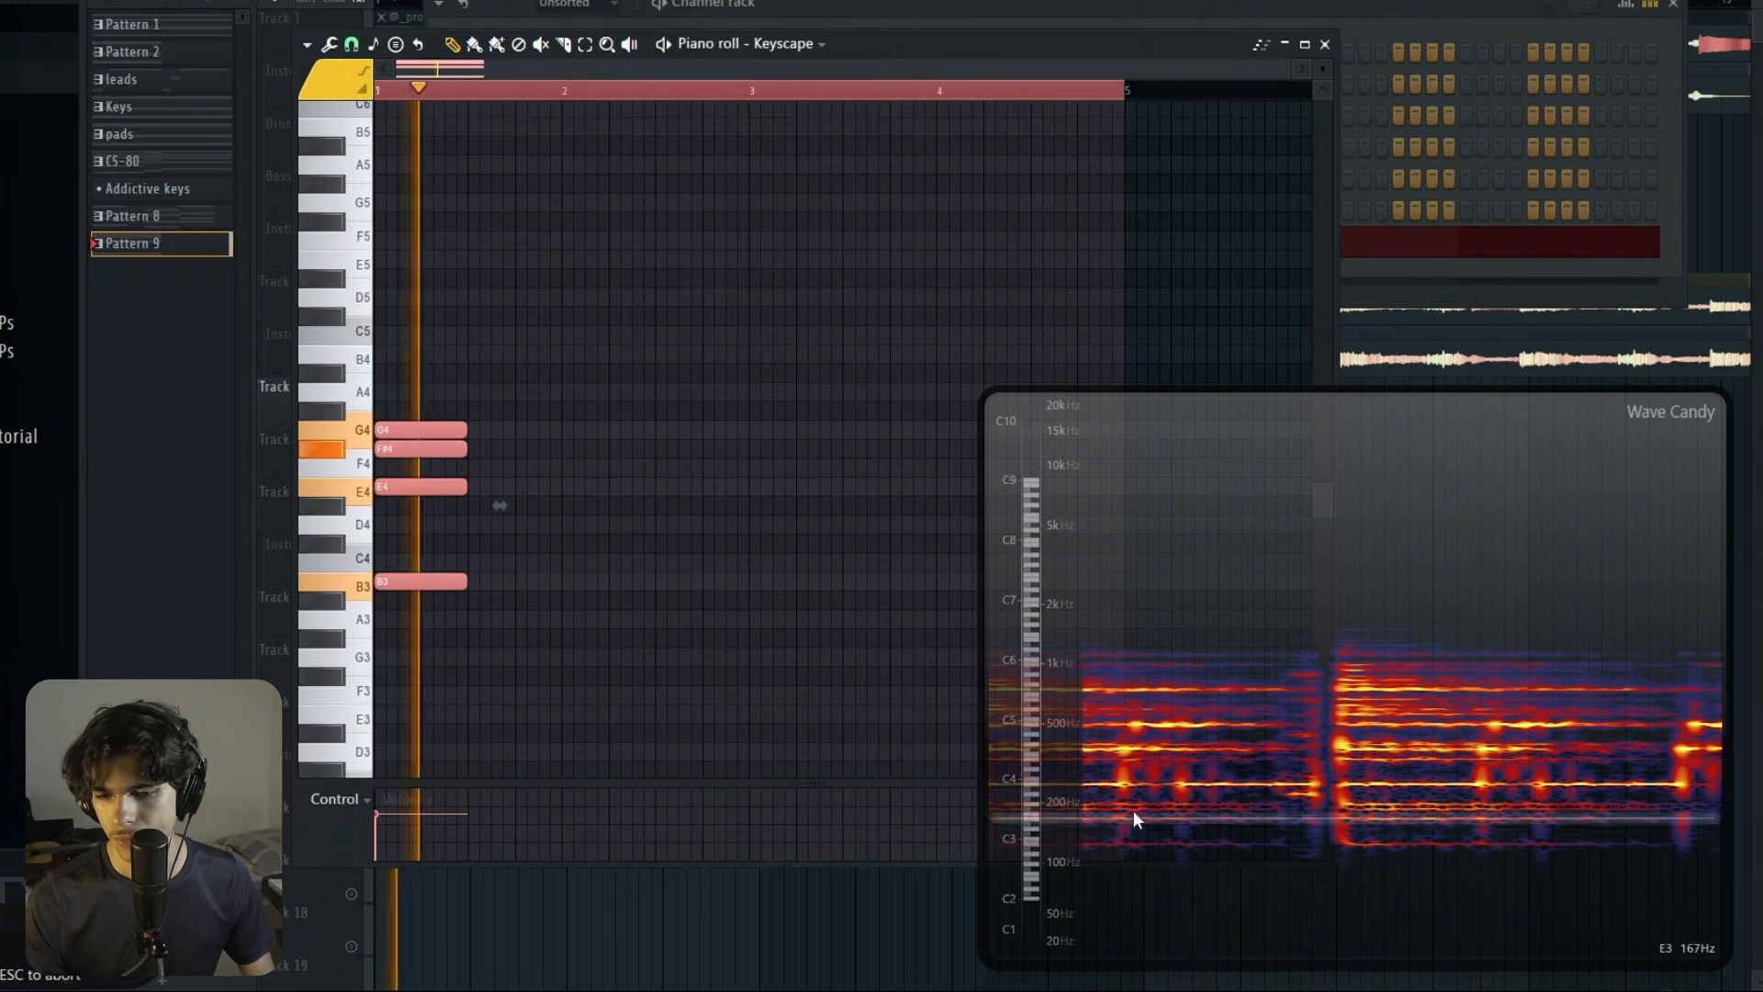
pyautogui.press('space')
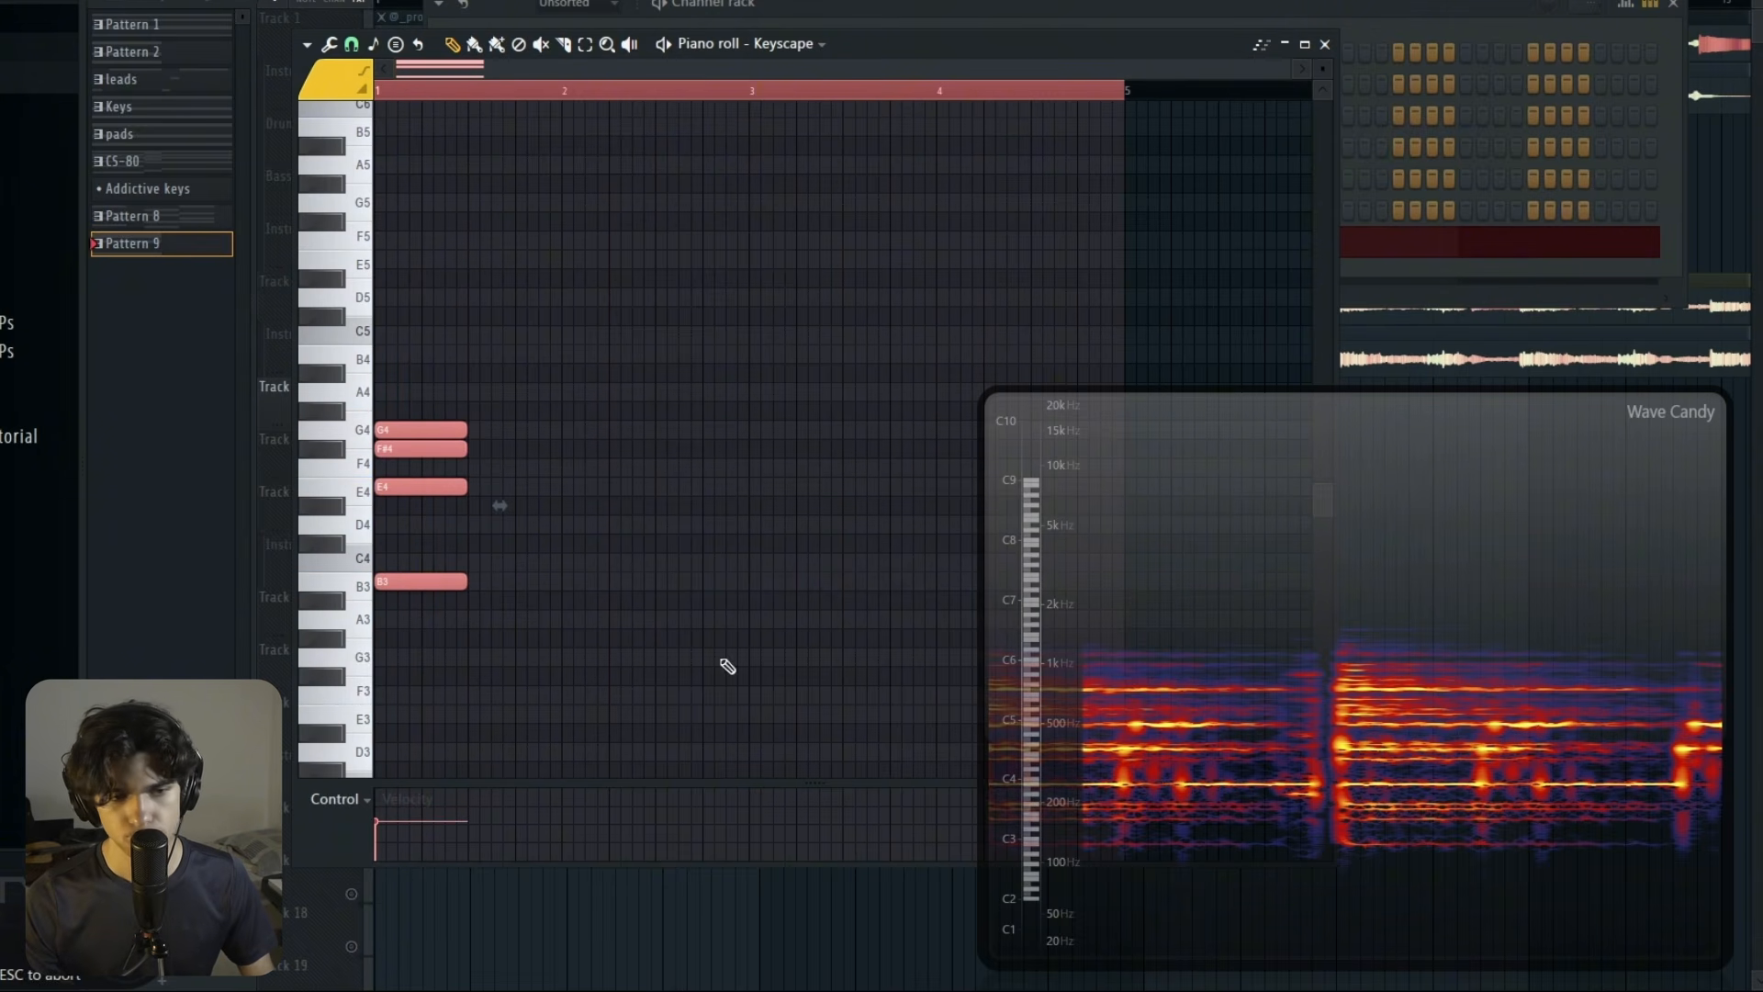
pyautogui.press('space')
pyautogui.moveTo(421, 309); pyautogui.dragTo(496, 597)
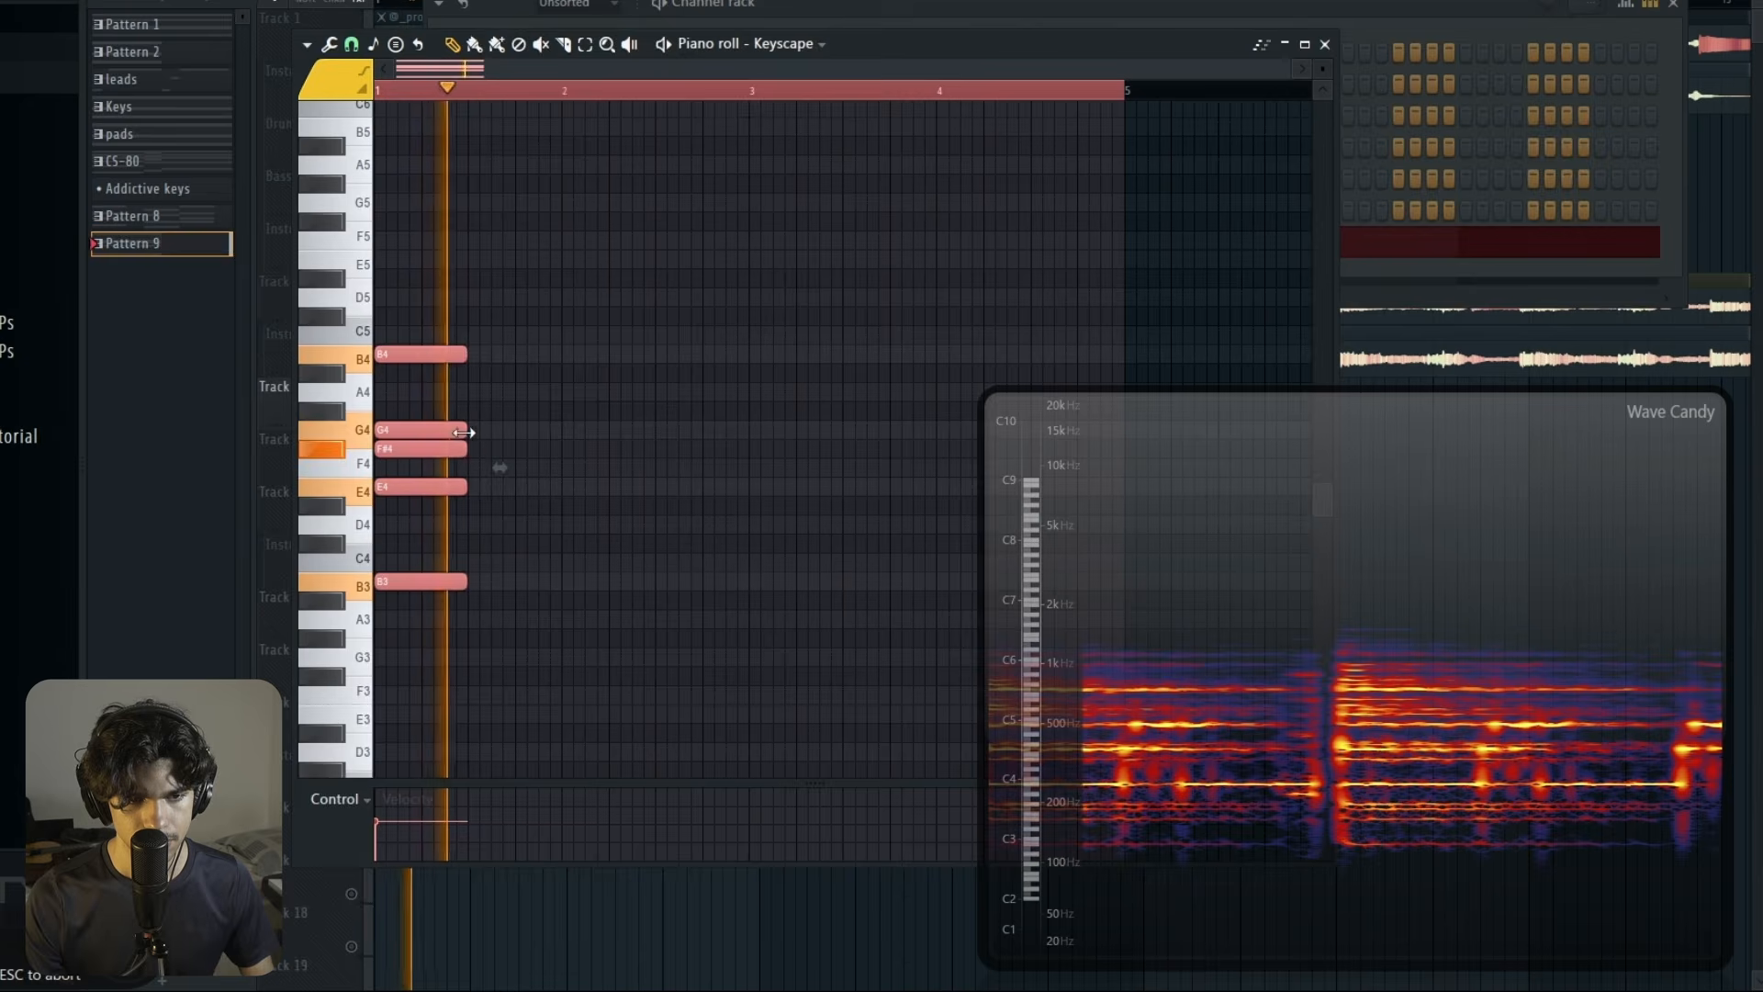
pyautogui.moveTo(465, 432); pyautogui.dragTo(631, 435)
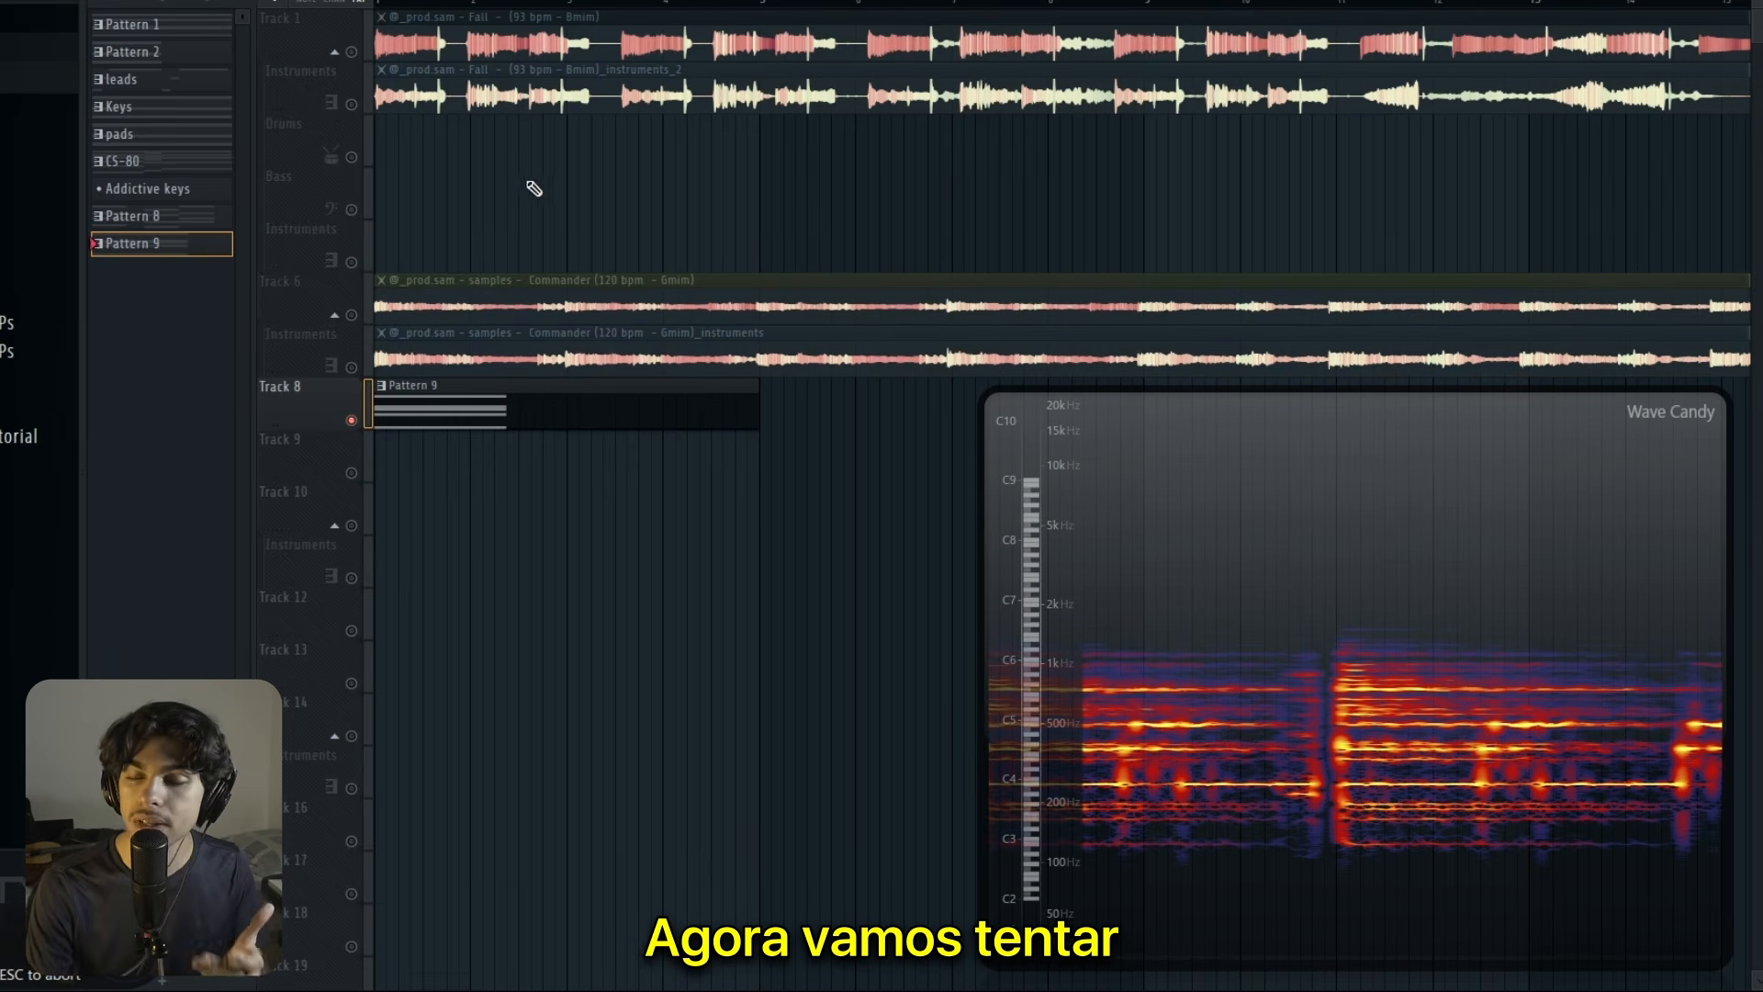
# Step: Add a new Omnisphere channel with the Analog FM ModWheeling Lead patch and open its piano roll
pyautogui.press('F6')
pyautogui.press('F8')
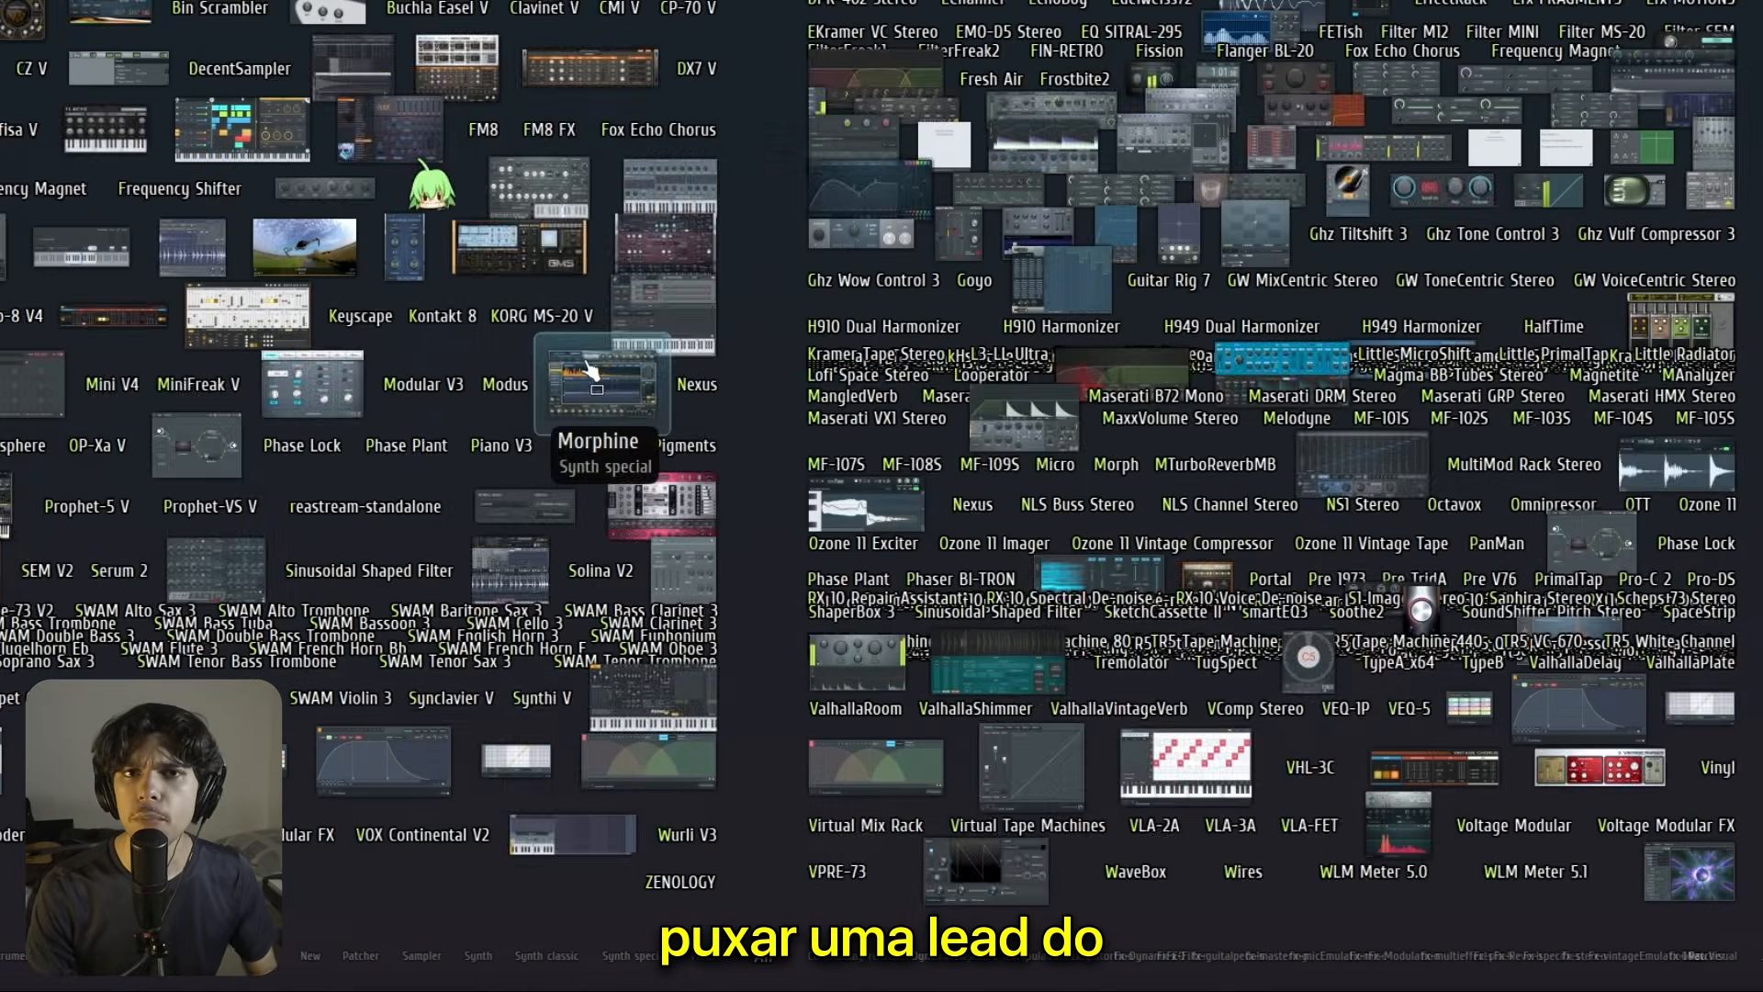
pyautogui.click(16, 456)
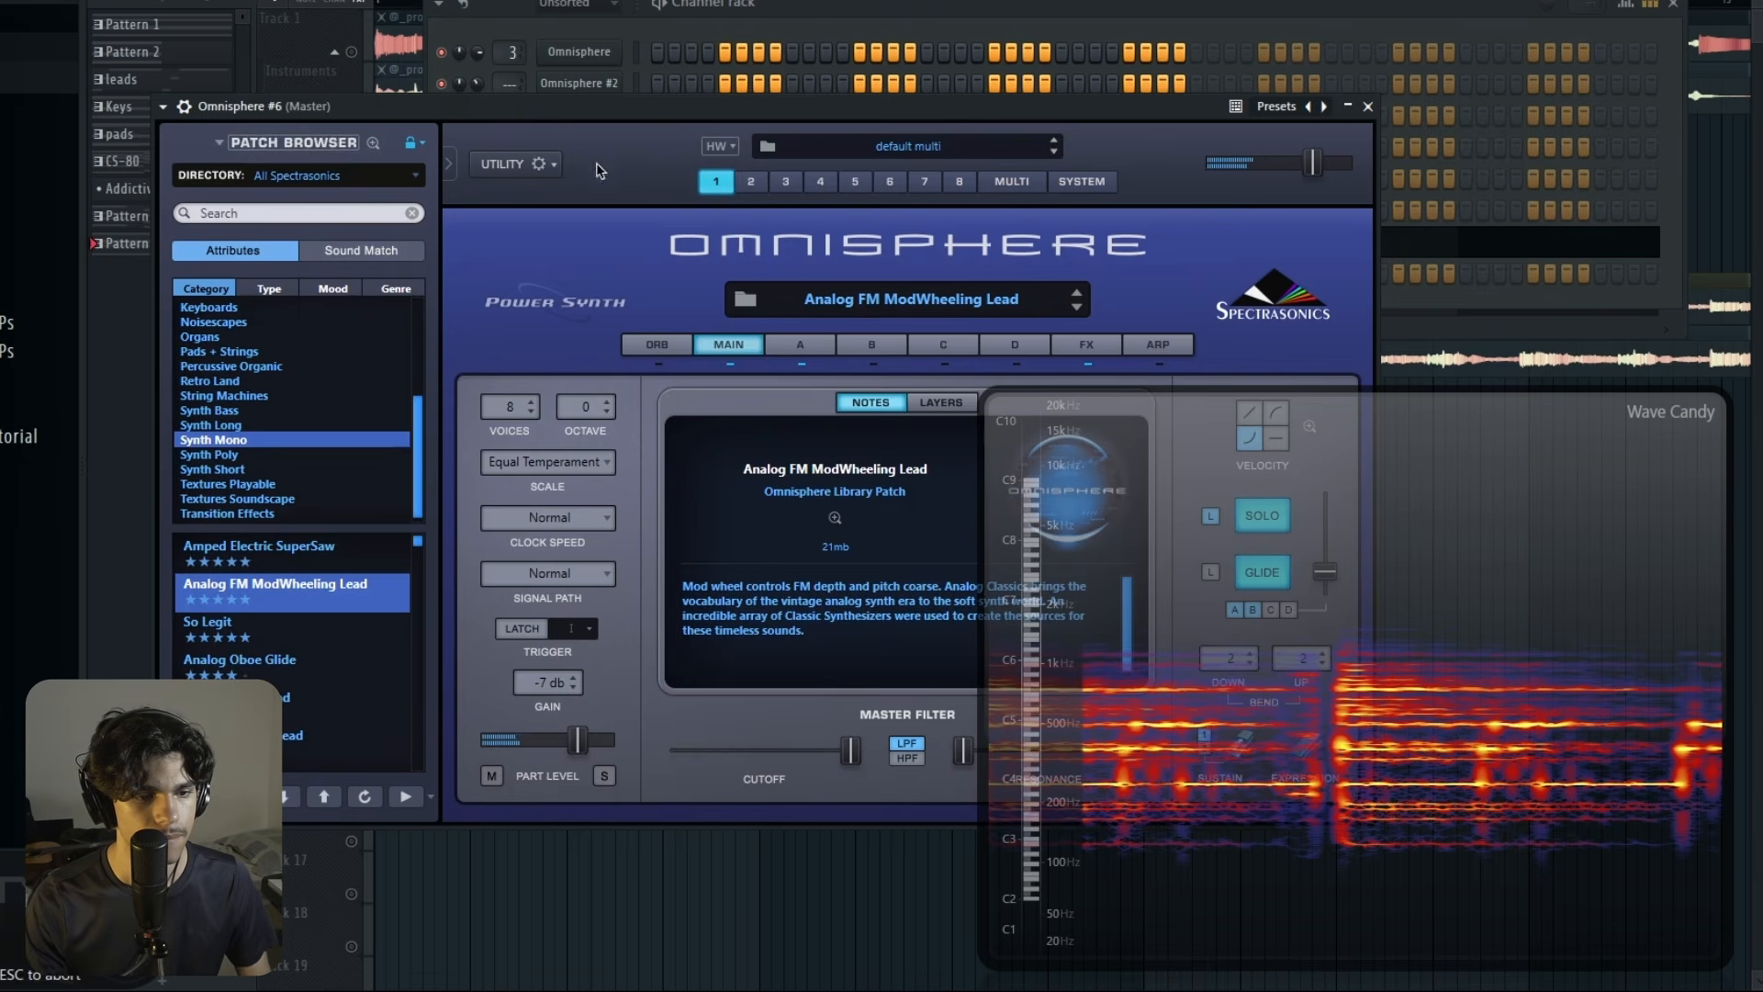
pyautogui.press('F7')
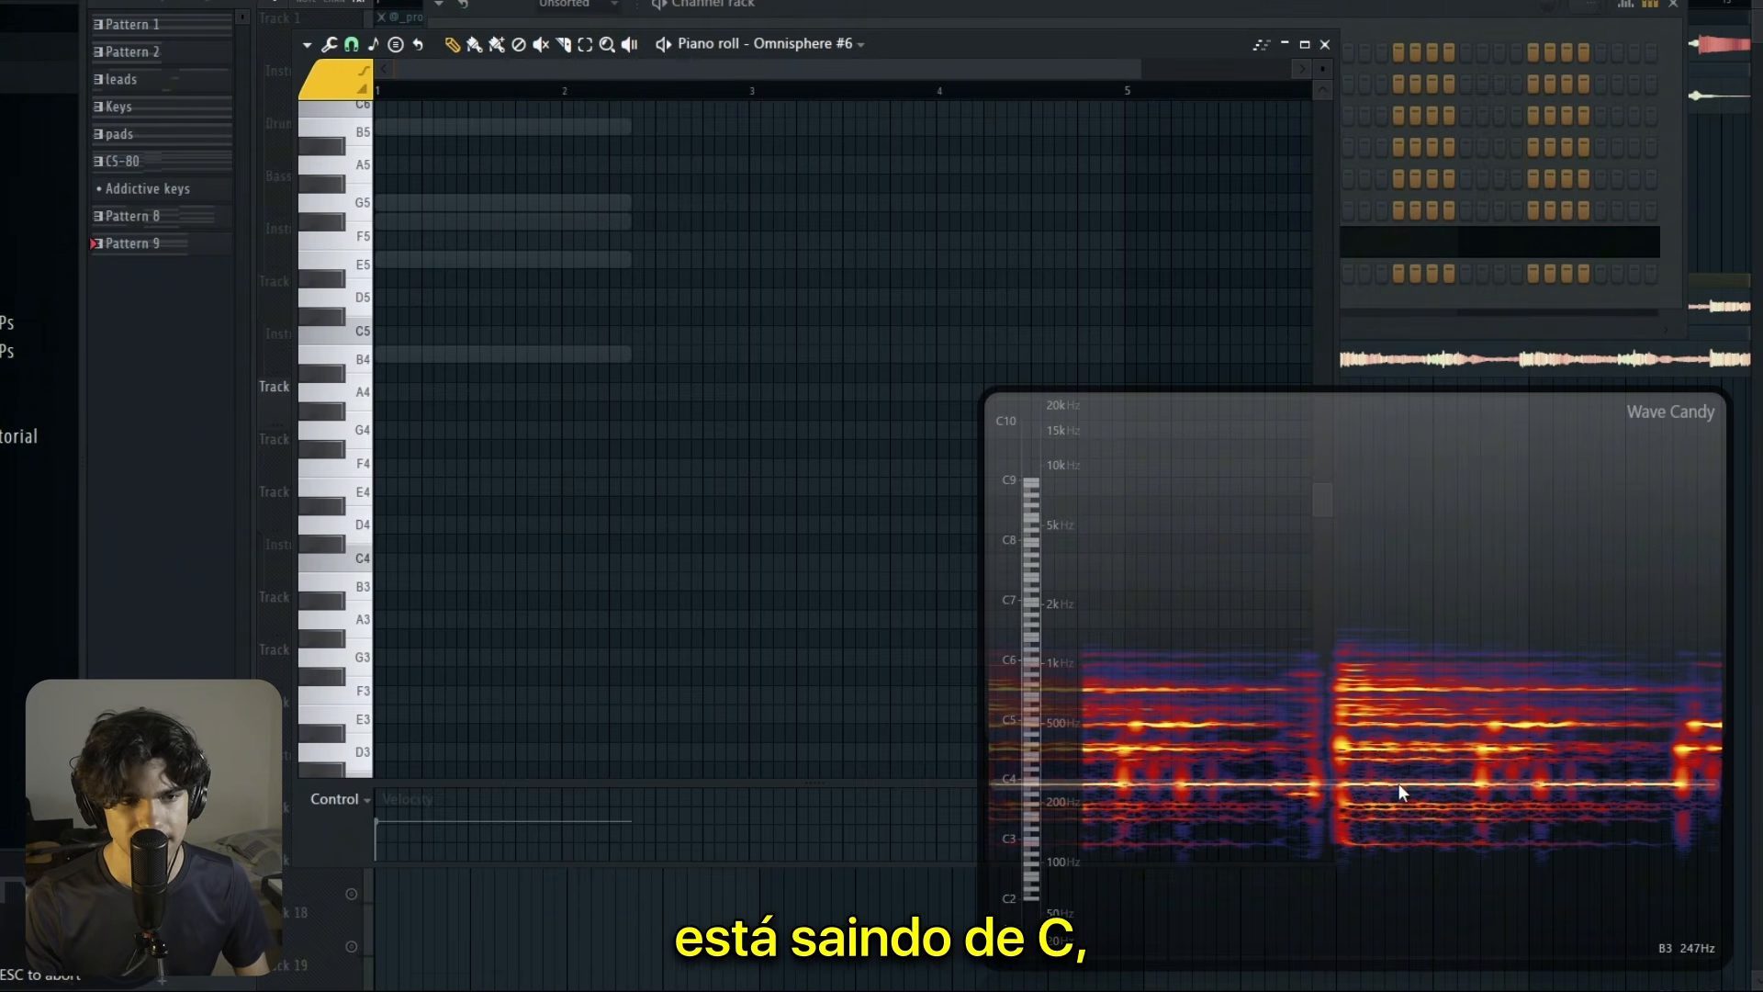
# Step: Place a B5 note at the start of the Omnisphere #6 piano roll, shorten it to about half a bar and audition it
pyautogui.scroll(3, 893, 713)
pyautogui.click(474, 358)
pyautogui.press('space')
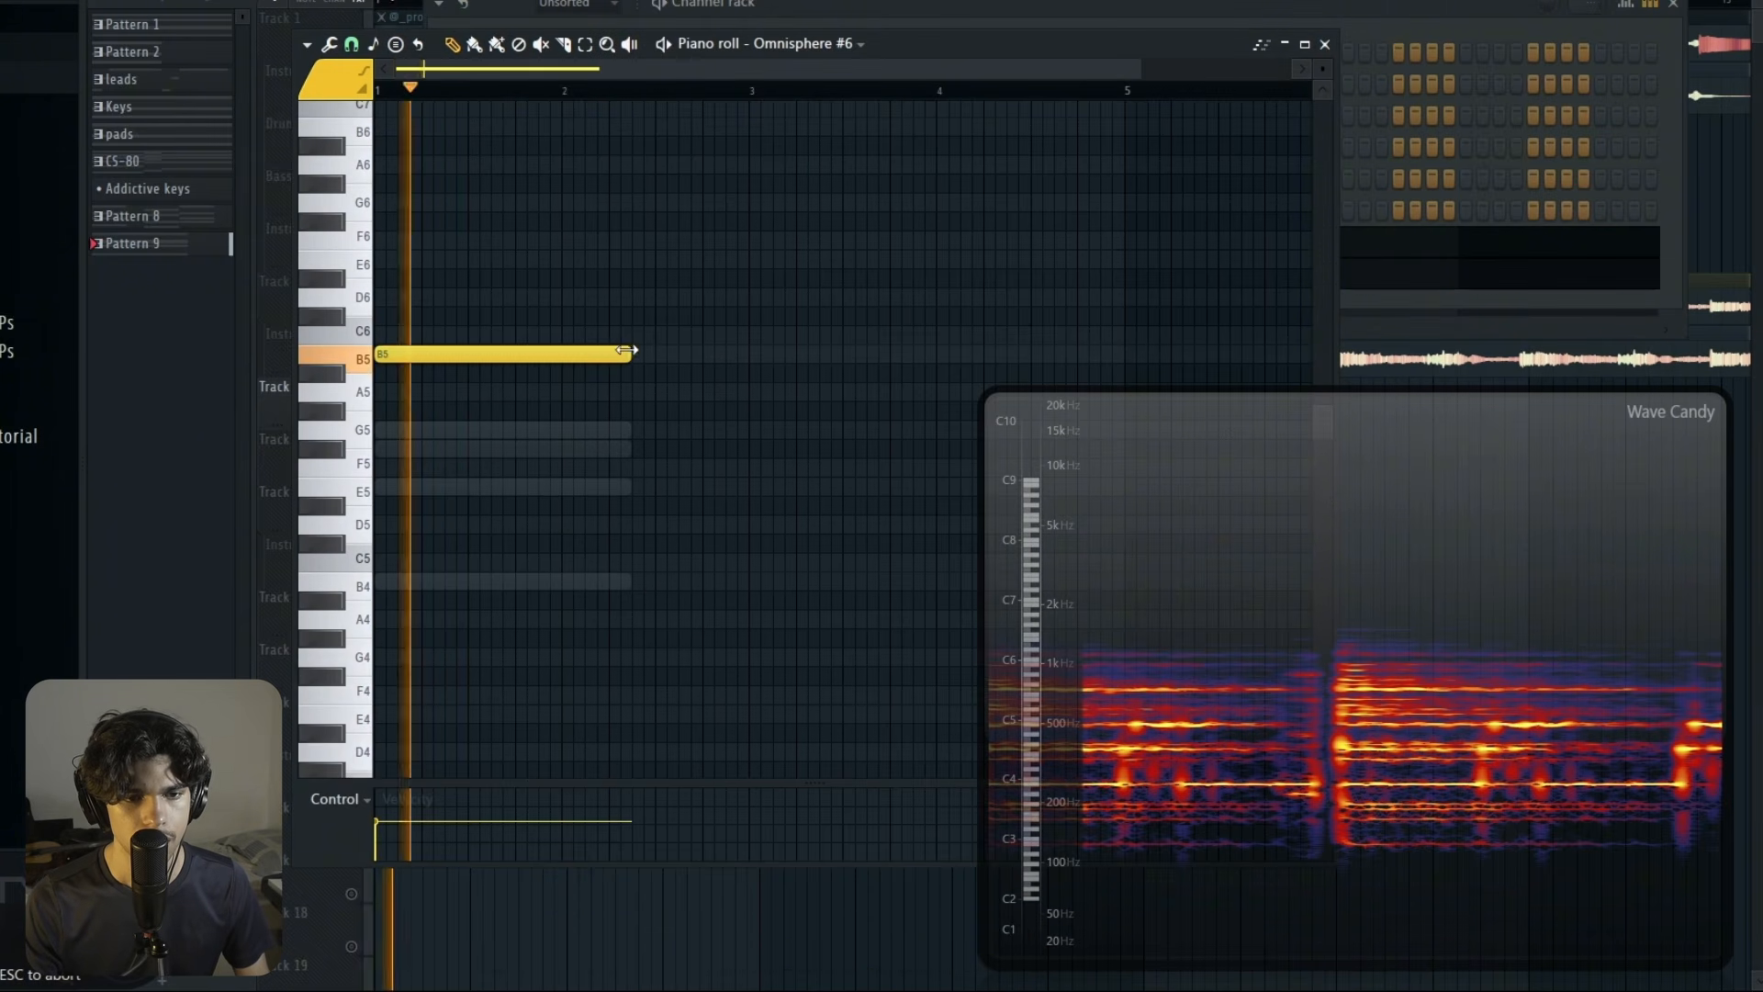
pyautogui.press('space')
pyautogui.moveTo(629, 354); pyautogui.dragTo(472, 413)
pyautogui.press('space')
pyautogui.press('space')
pyautogui.press('space')
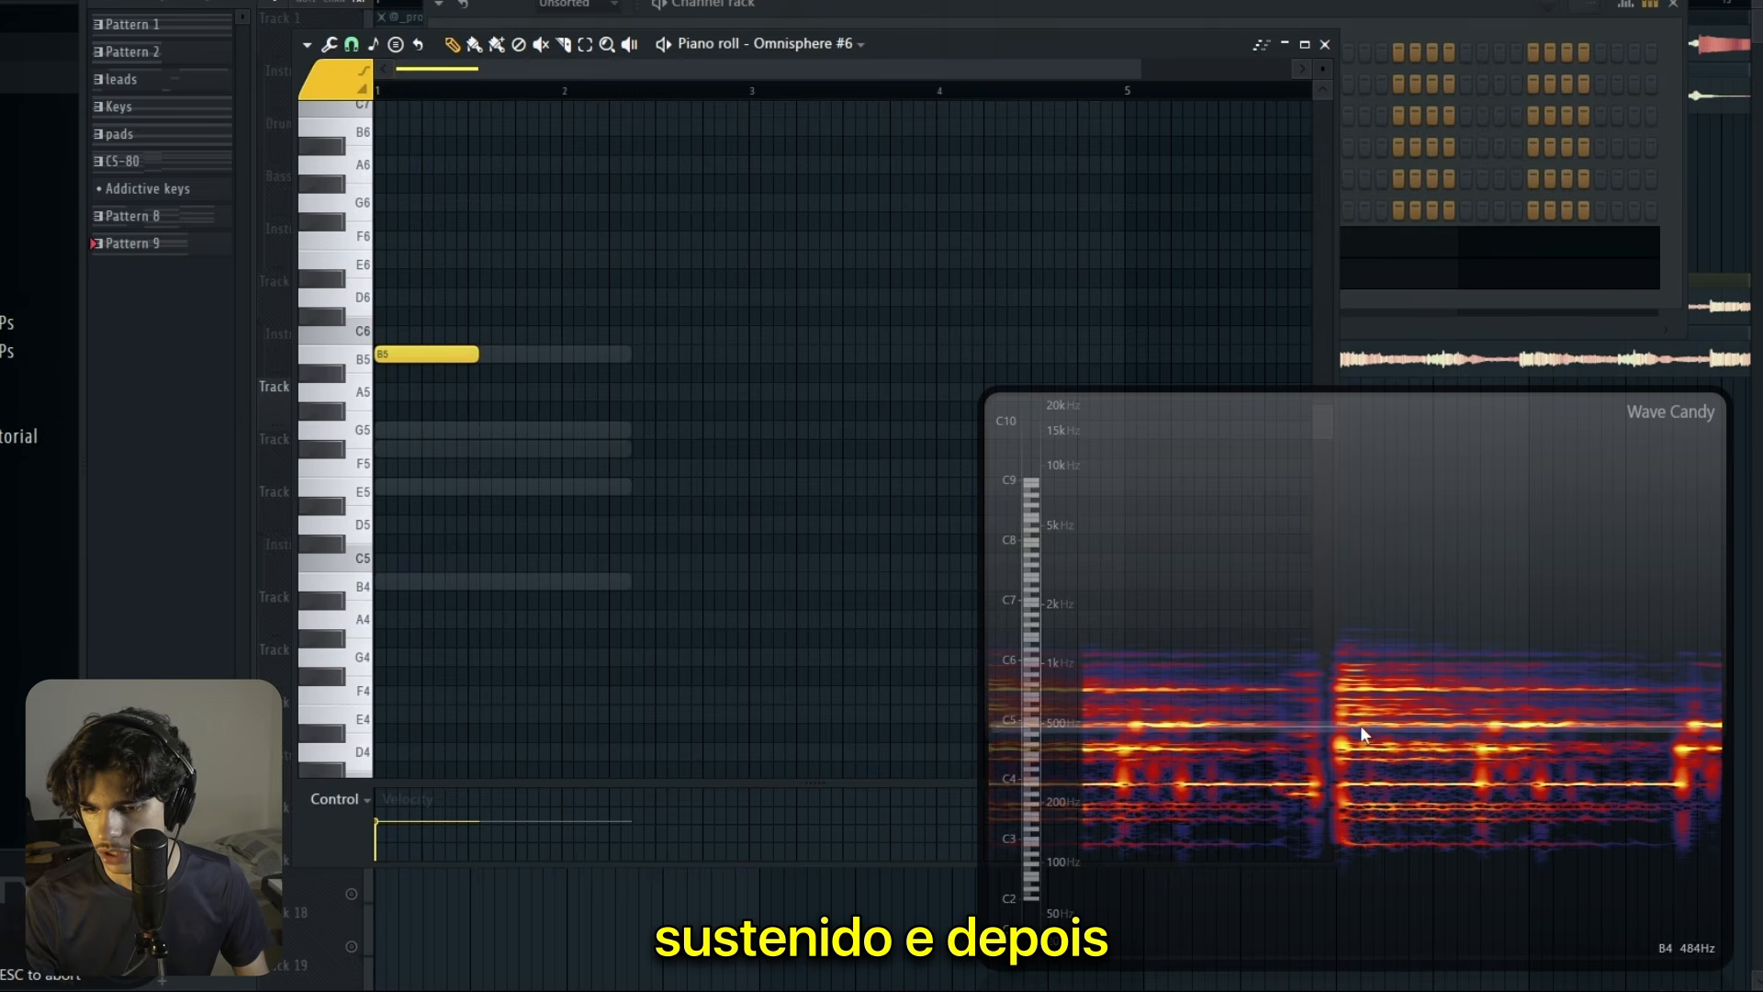
# Step: Build a lead phrase from a long B4, a short F#5 and a B5 ending at bar 2, checking it in playback
pyautogui.press('space')
pyautogui.scroll(2, 684, 579)
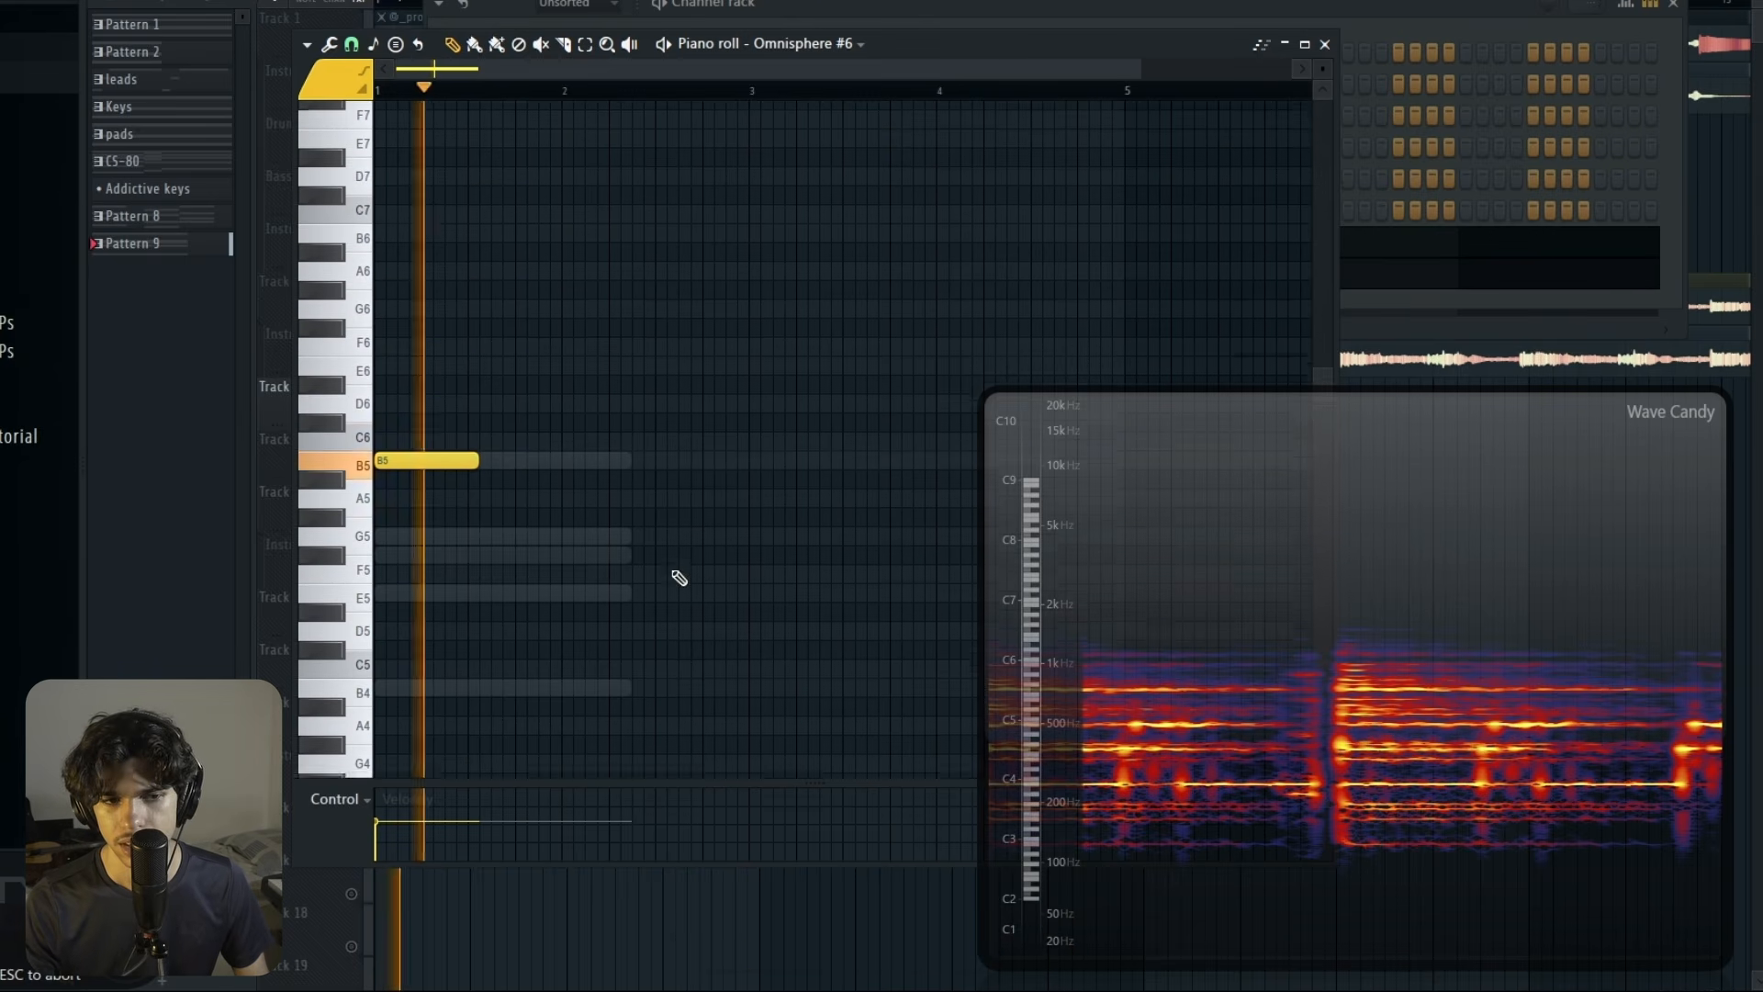
pyautogui.press('space')
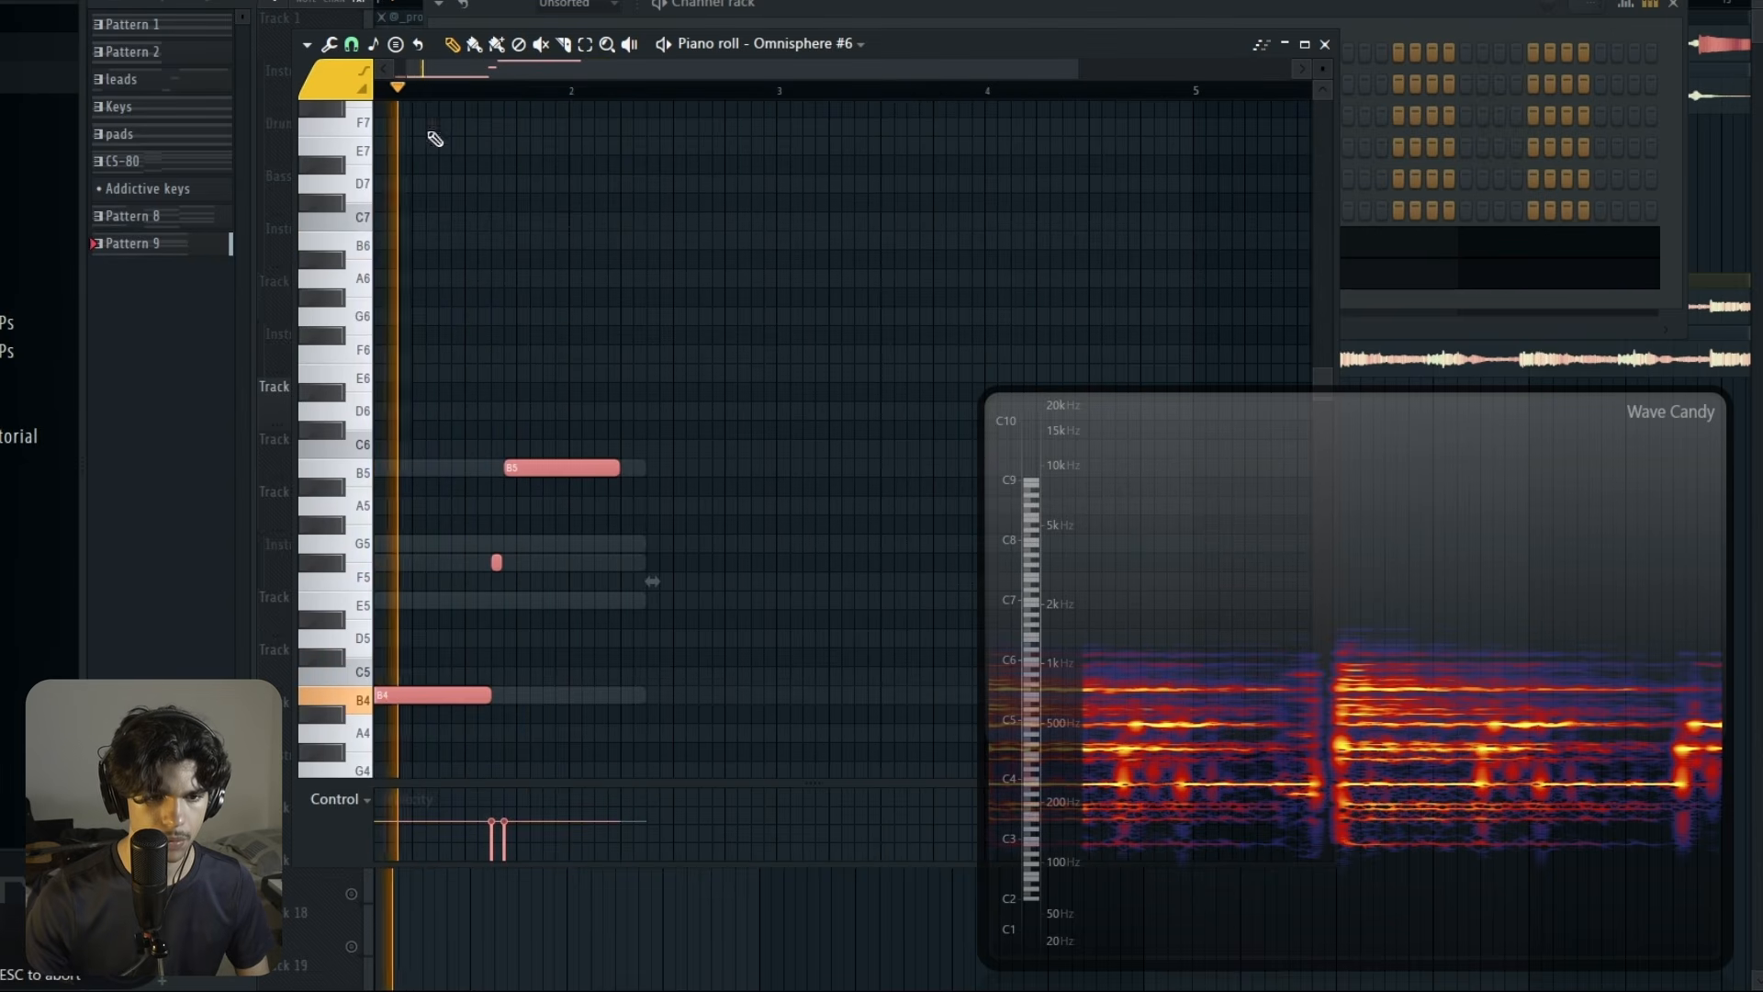
pyautogui.press('space')
pyautogui.scroll(-3, 635, 362)
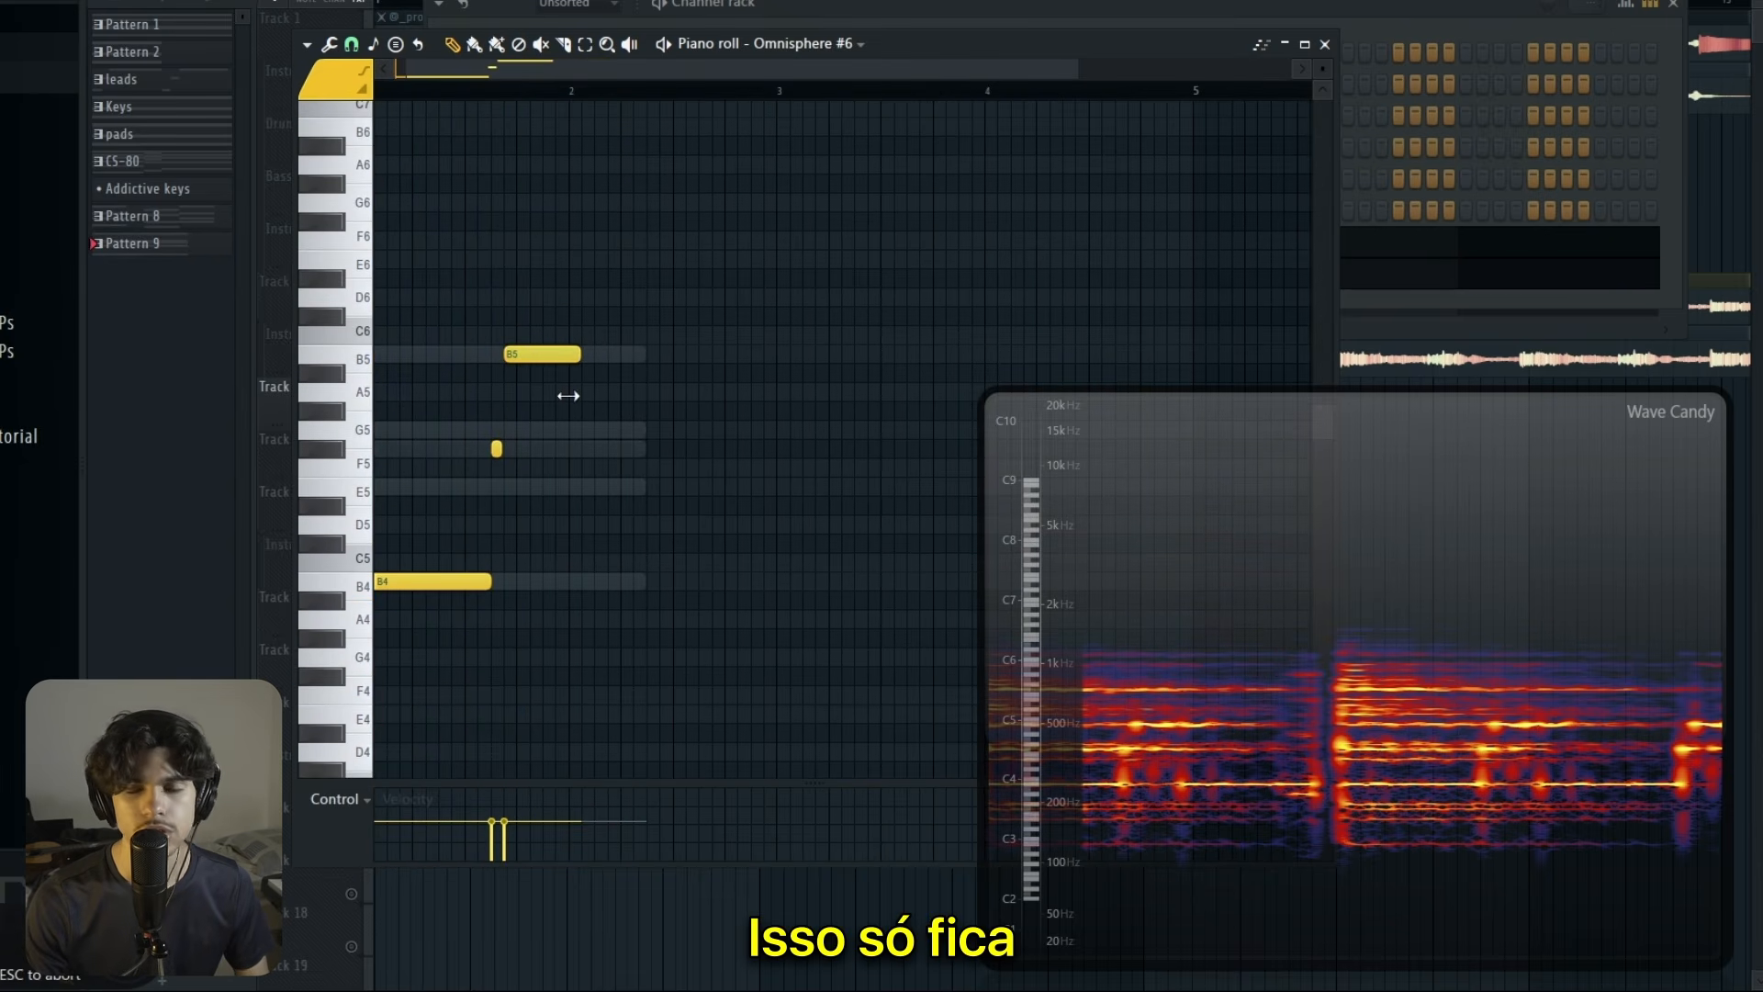
# Step: Duplicate the one-bar lead phrase three times to fill bars 2 to 4 and play it with the Keyscape chord
pyautogui.moveTo(577, 91); pyautogui.dragTo(75, 217)
pyautogui.hotkey('ctrl', 'b')
pyautogui.hotkey('ctrl', 'b')
pyautogui.scroll(-3, 590, 208)
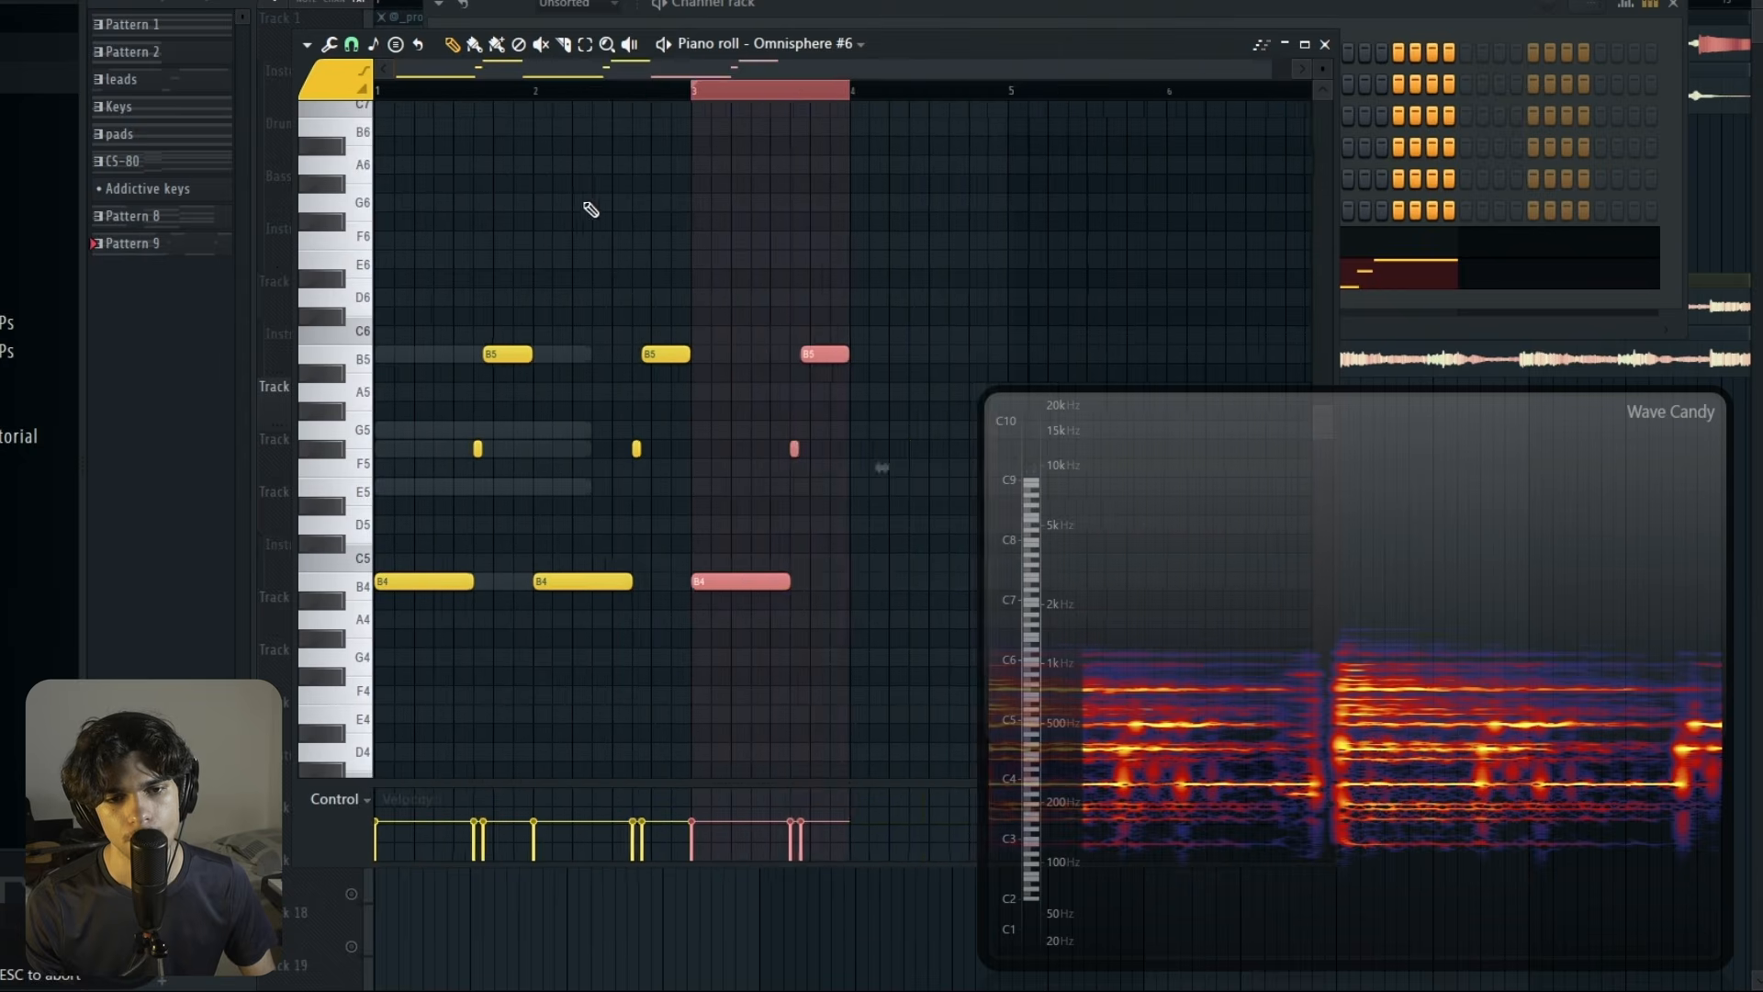
pyautogui.hotkey('ctrl', 'b')
pyautogui.hotkey('ctrl', 'd')
pyautogui.press('space')
pyautogui.press('Escape')
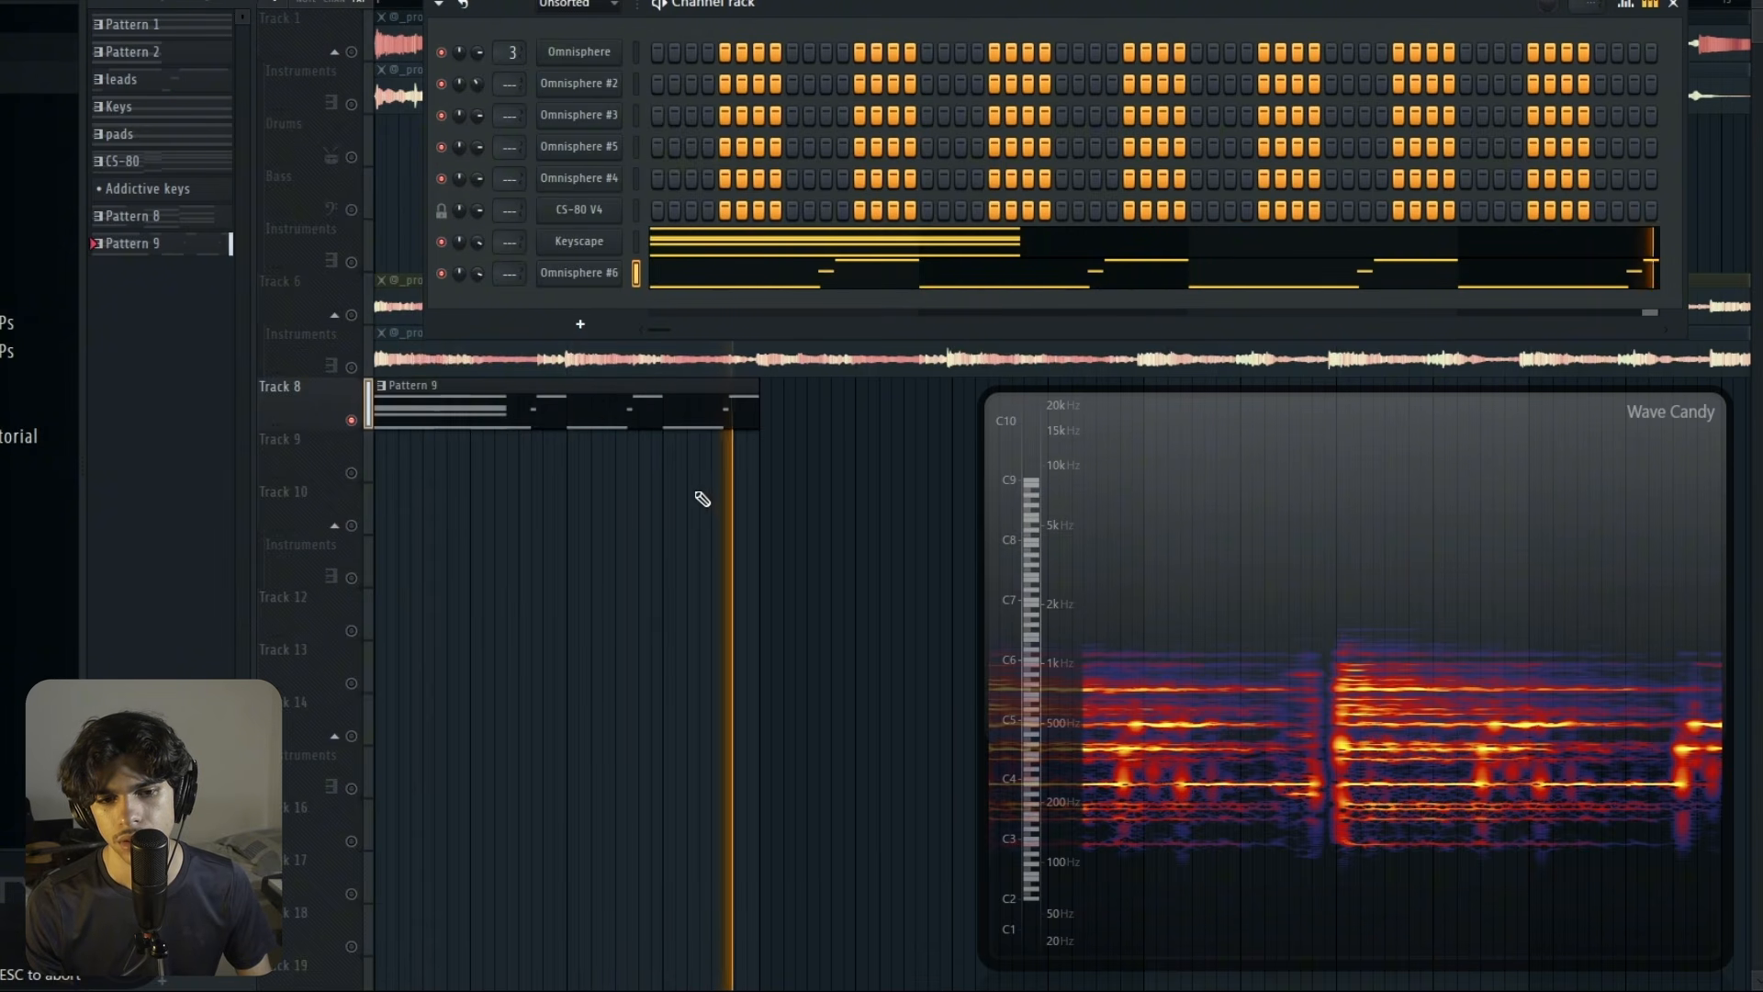
pyautogui.press('space')
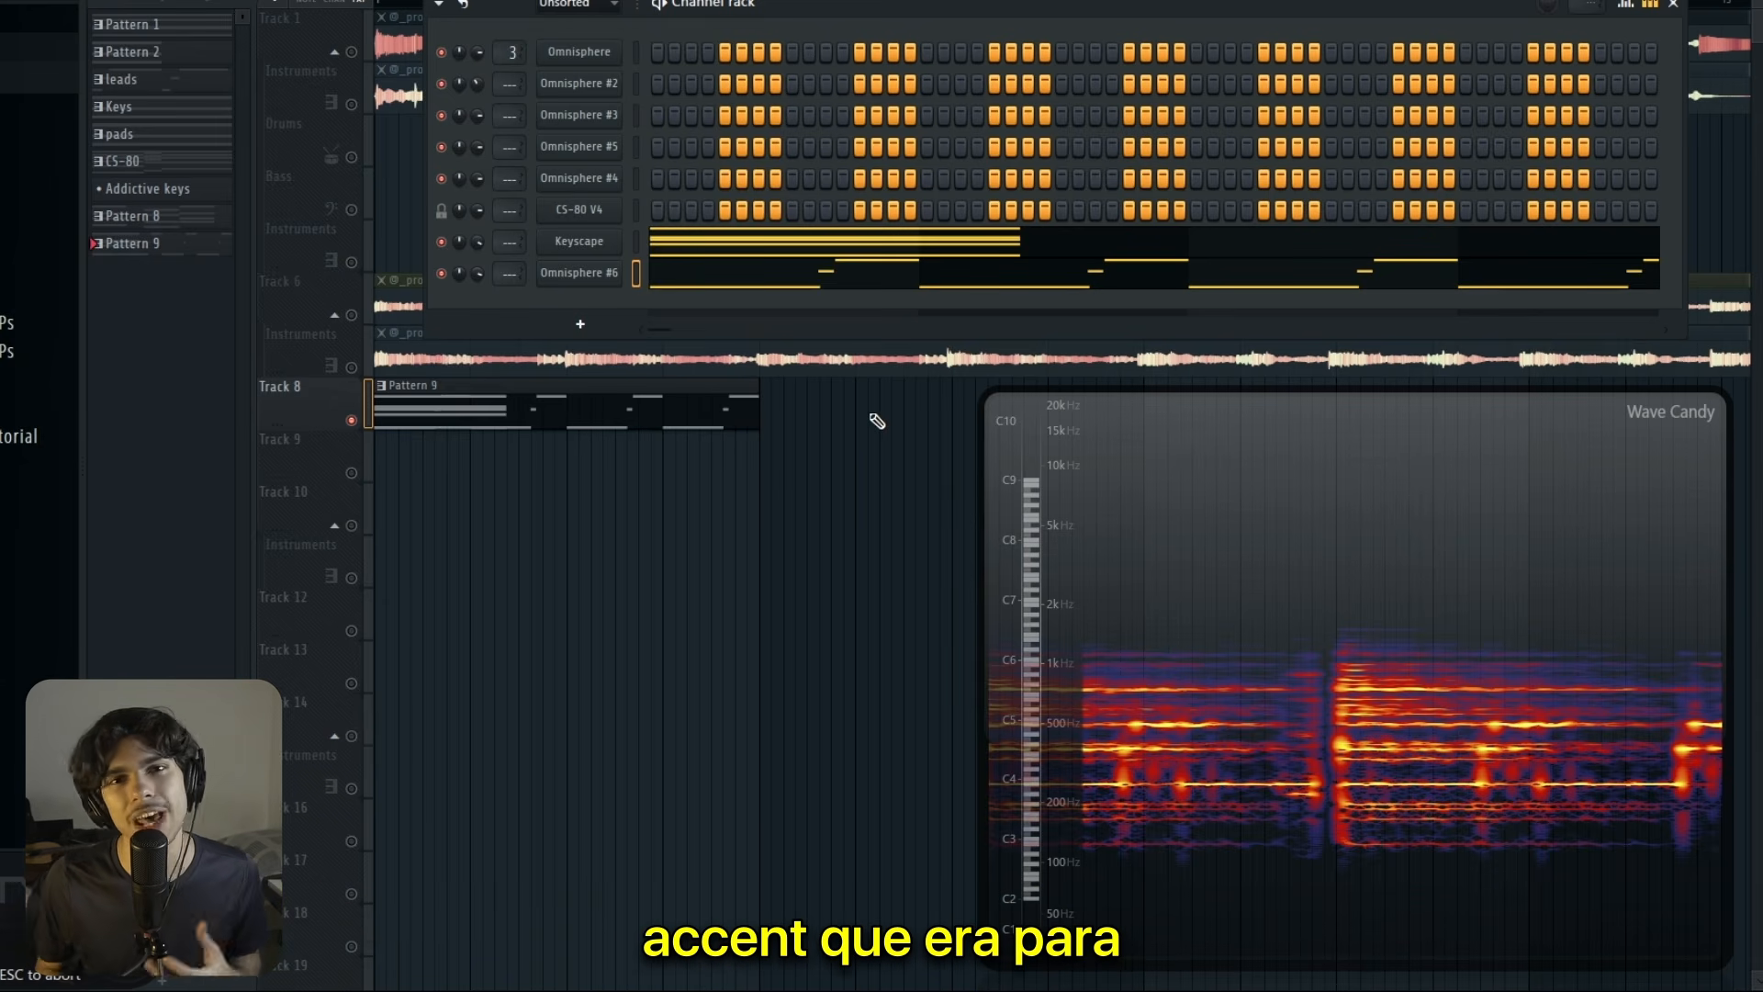
# Step: Compare the Commander instruments stem with the recreated pattern by soloing the stem's track and Track 8 during playback
pyautogui.press('F6')
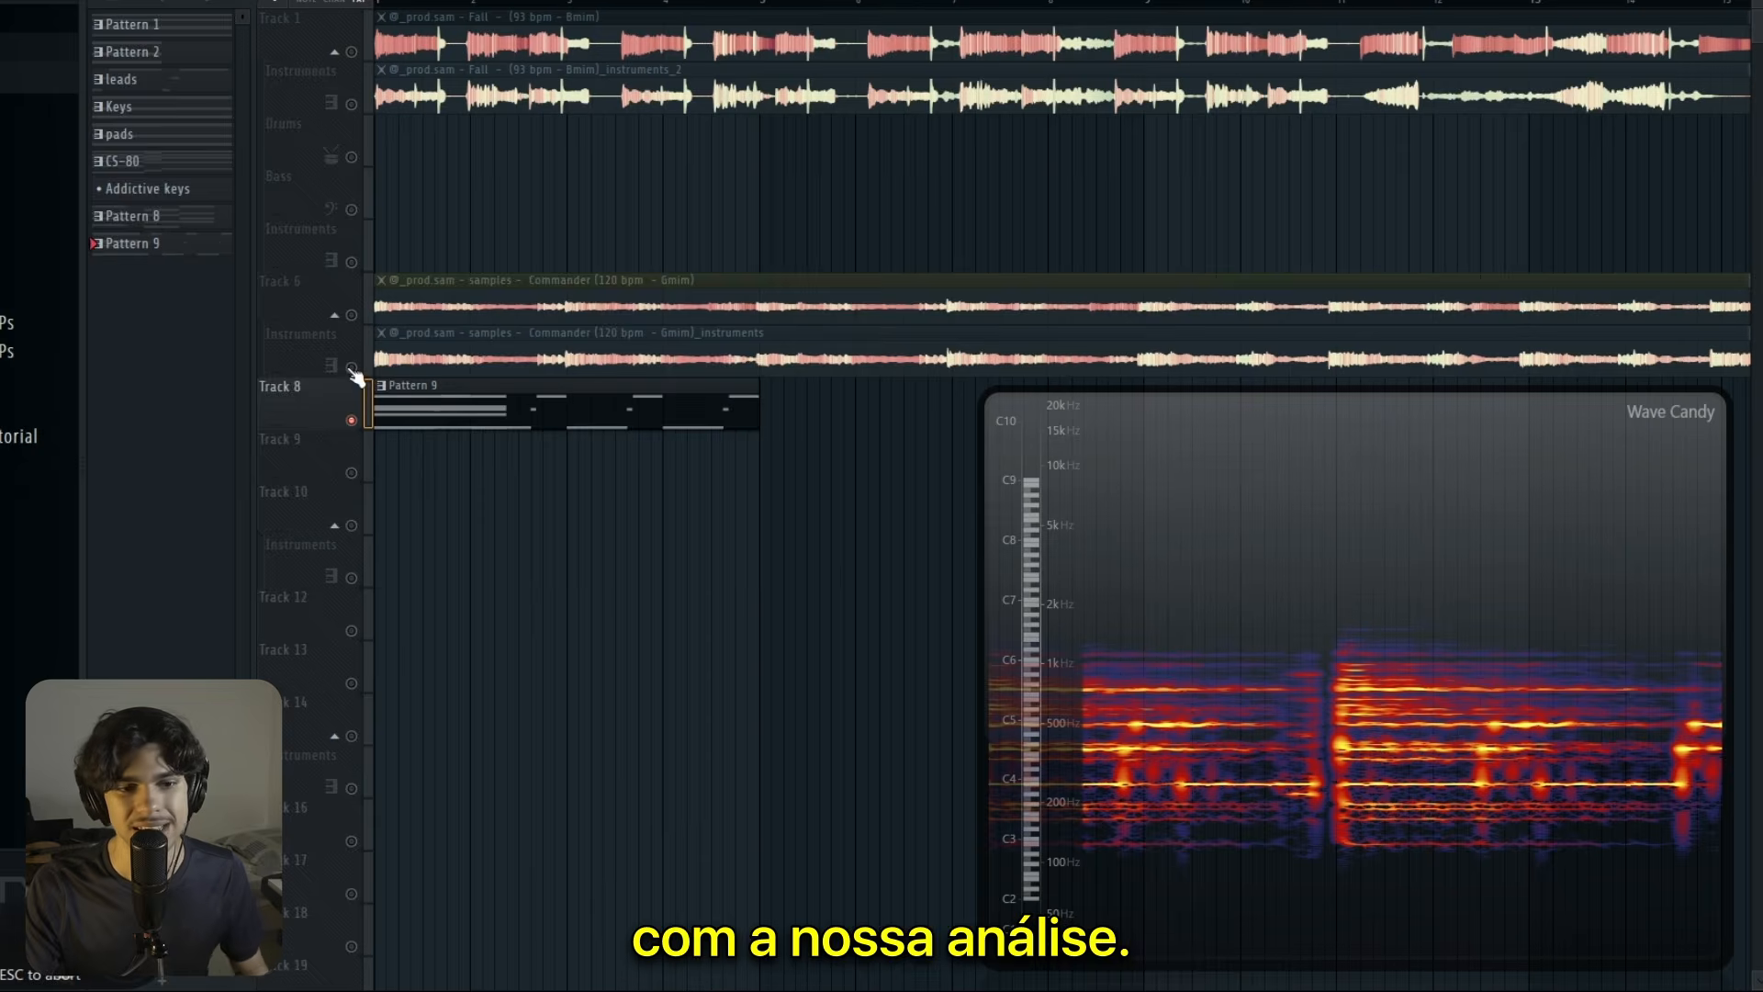
pyautogui.click(351, 368)
pyautogui.press('space')
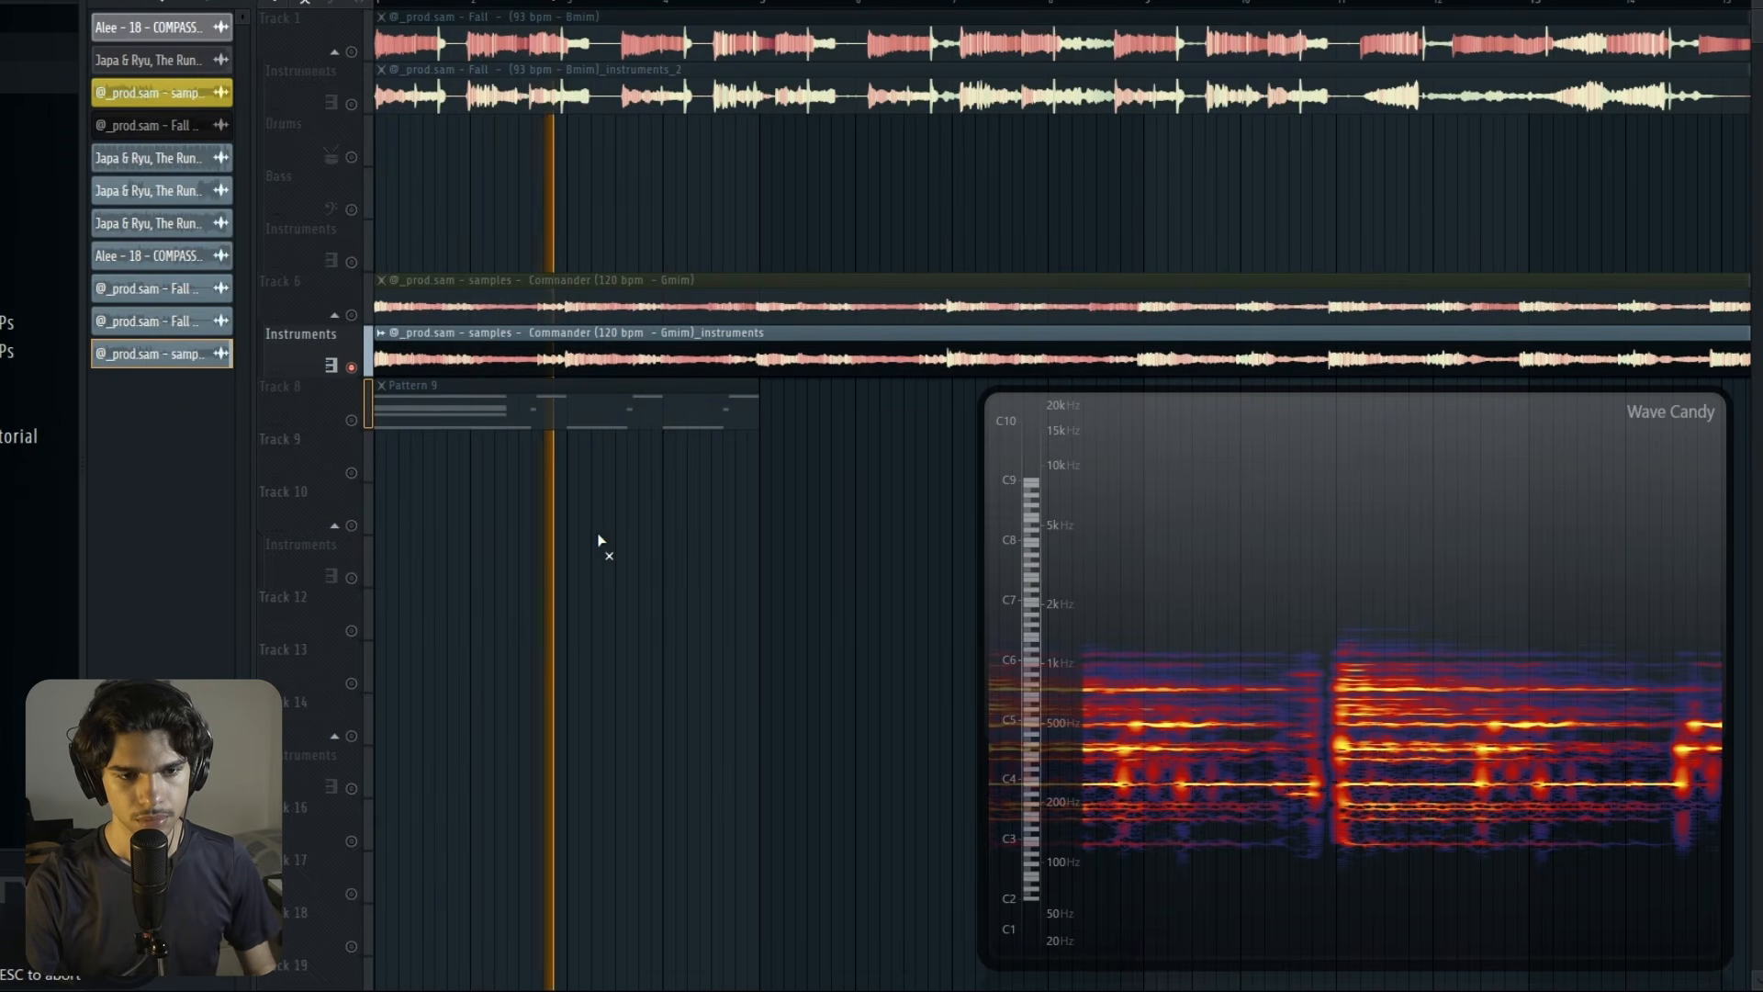
pyautogui.click(352, 420)
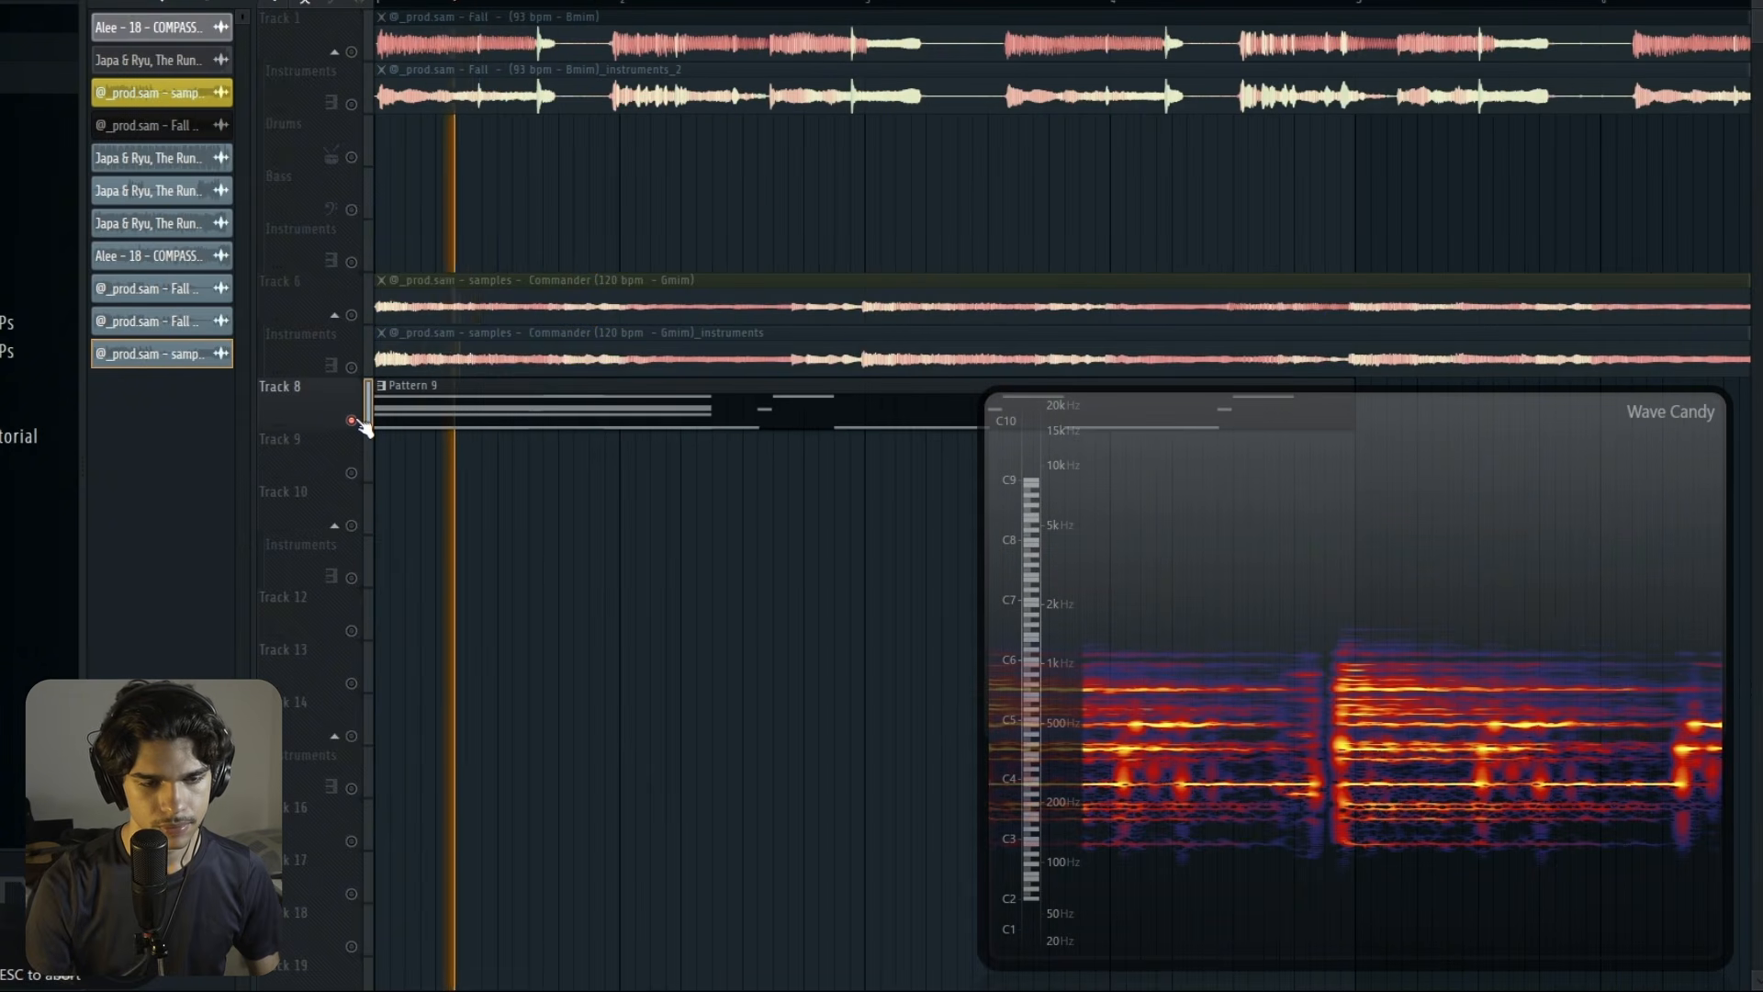